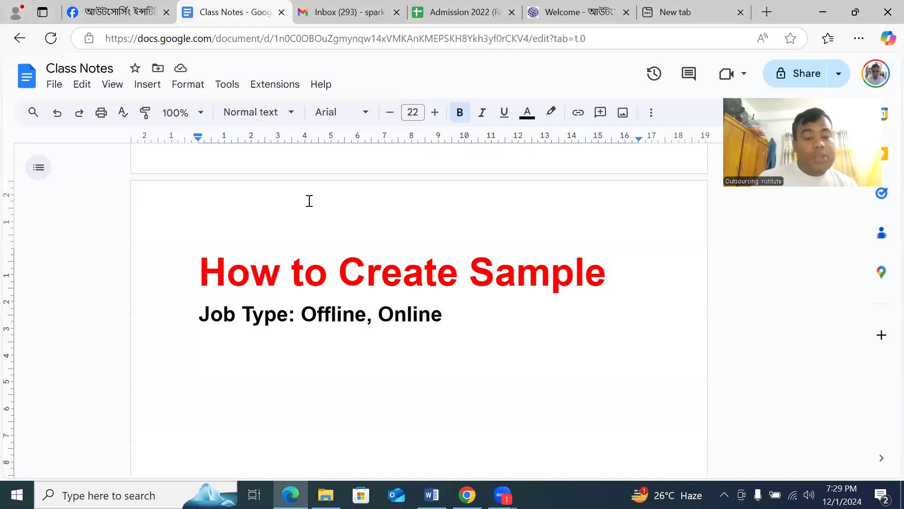
- Delete "Offline," from the Job Type line under the "How to Create Sample" heading
scroll(250, 264, "down", 1)
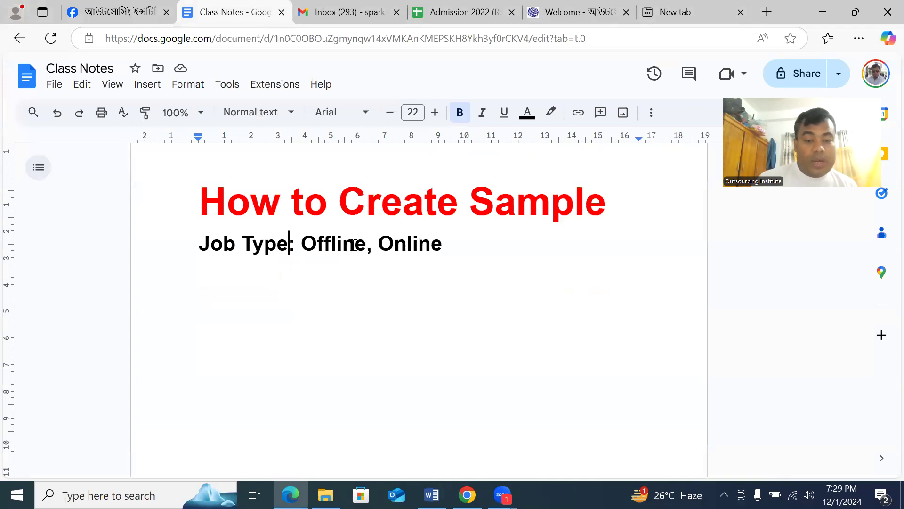
left_click_drag(372, 244, 301, 244)
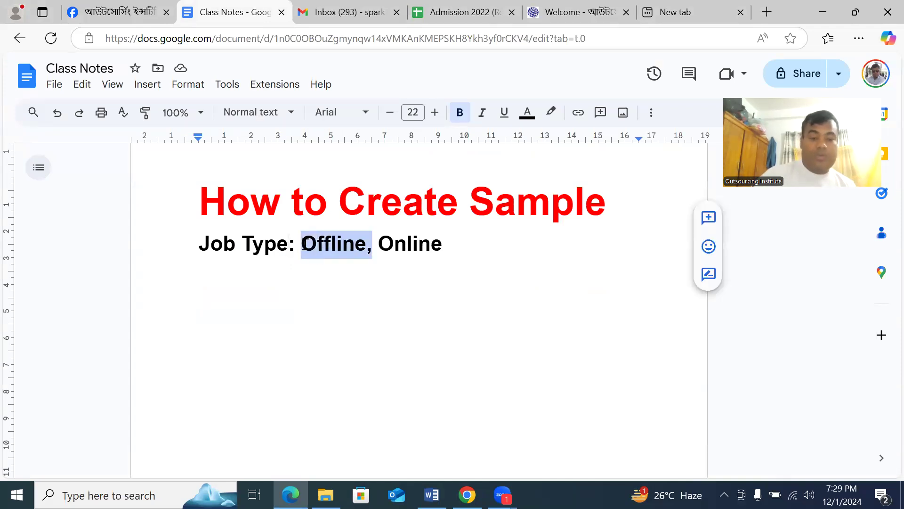
key("BackSpace")
- Complete the Job Type line so it reads "Online Job, Offline Job" and add empty lines below it
left_click(363, 244)
type(",")
key("BackSpace")
key("BackSpace")
type("Job, O")
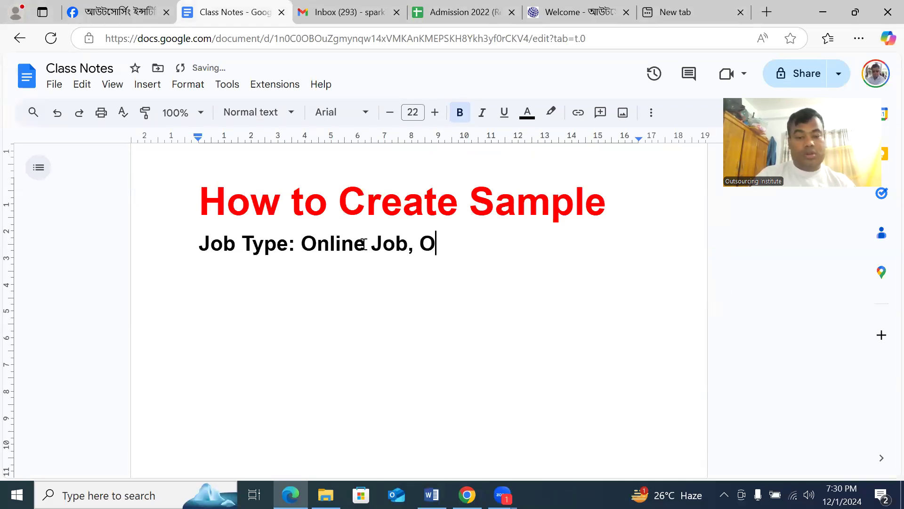
type("ffline job")
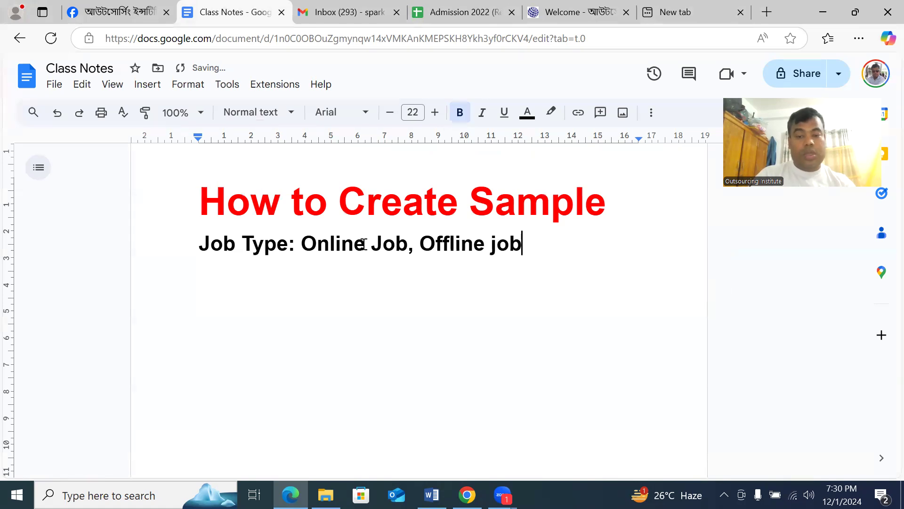
key("BackSpace")
key("BackSpace")
key("BackSpace")
type("Job")
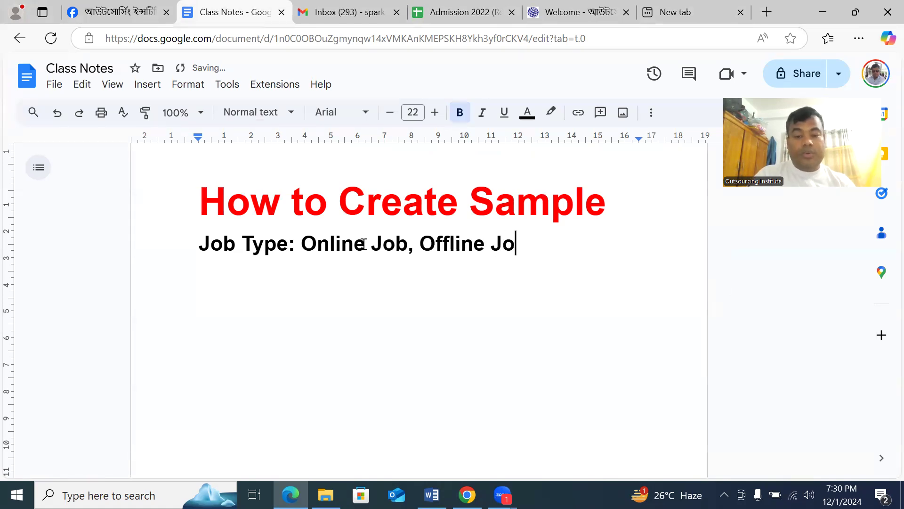
key("Return")
key("Return")
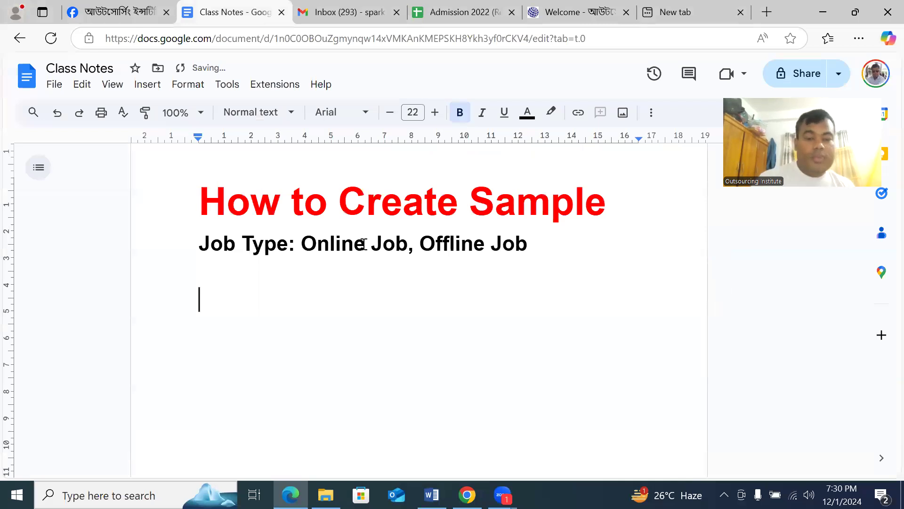
- Highlight "Online Job" in the Job Type line to point it out
left_click(343, 251)
left_click(487, 246)
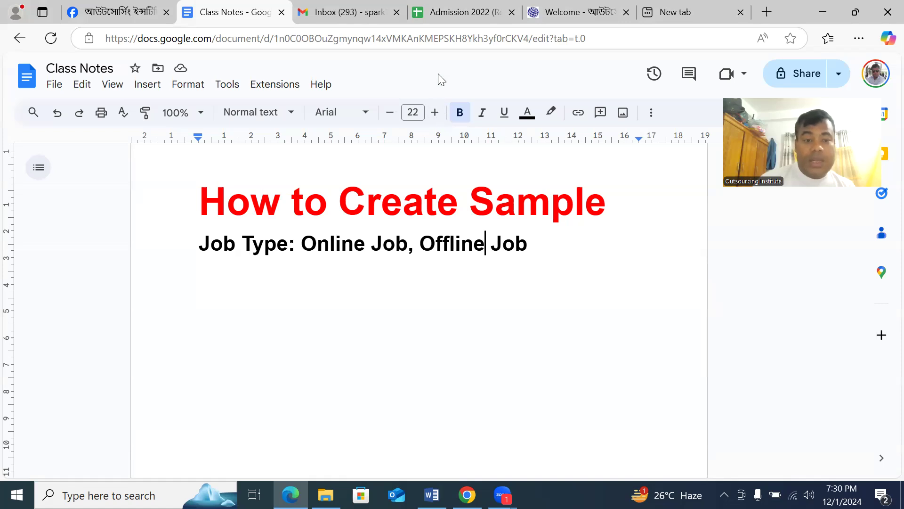
left_click_drag(306, 245, 407, 248)
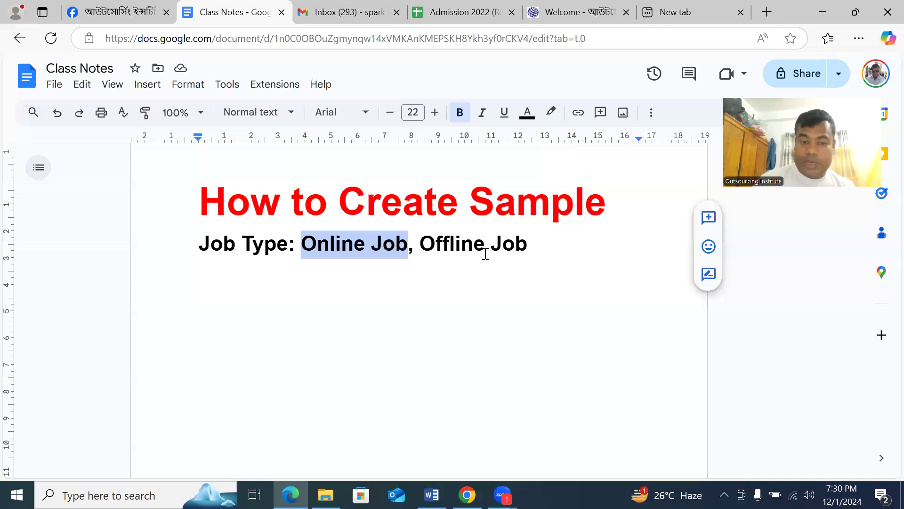
left_click(324, 252)
left_click_drag(307, 247, 393, 263)
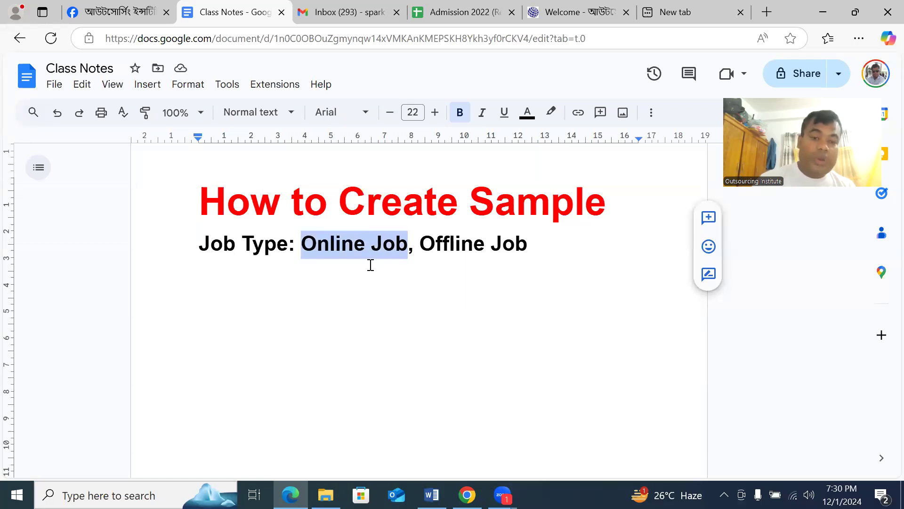
- Switch to the open outsourcinghelp.net site and look over its home page down to the building photo
left_click(575, 13)
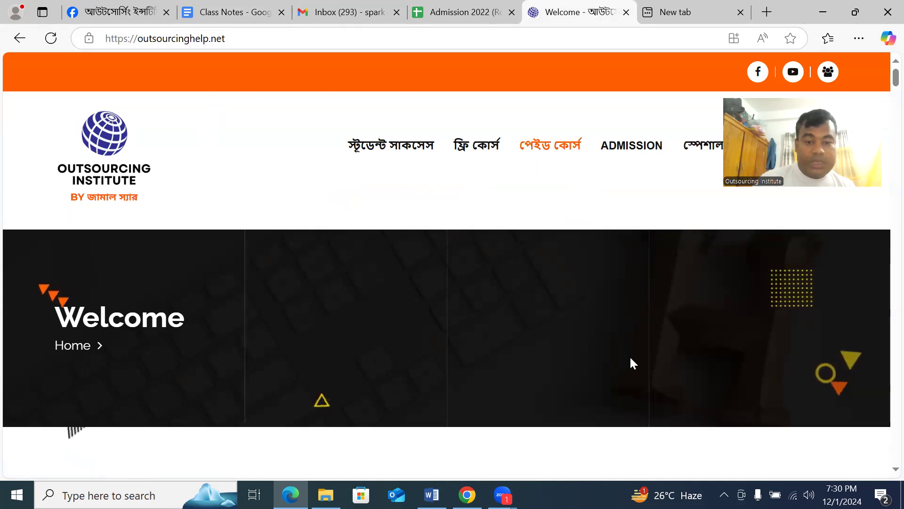
scroll(488, 283, "down", 3)
scroll(488, 290, "down", 4)
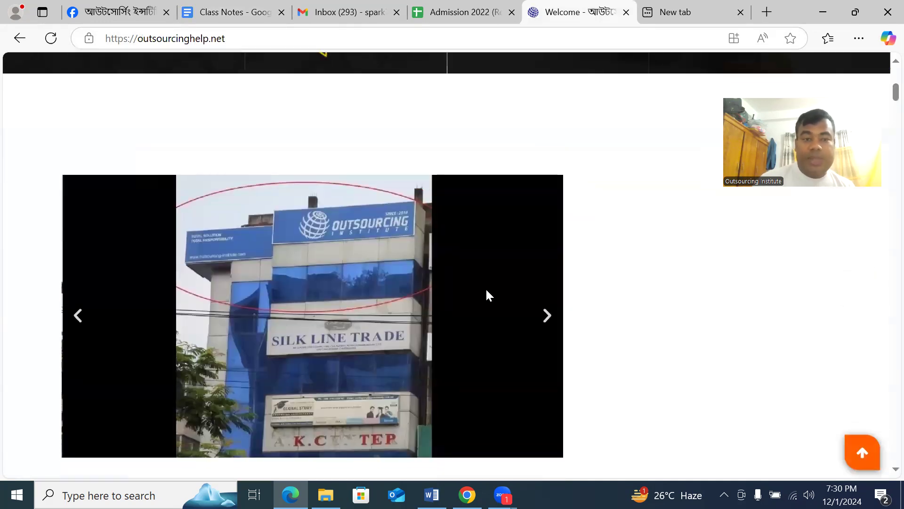
scroll(485, 288, "up", 8)
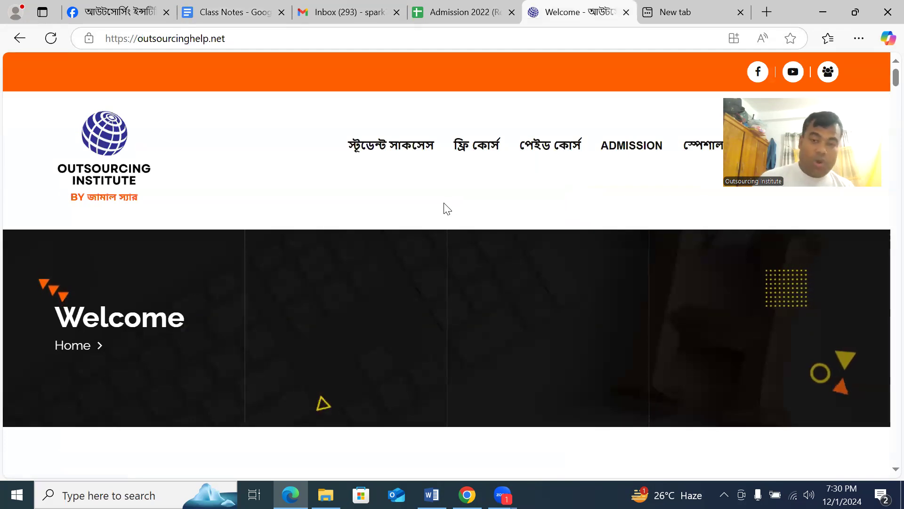
- Load facebook.com in the empty browser tab and open the Outsourcing Institute page from the shortcuts
left_click(685, 11)
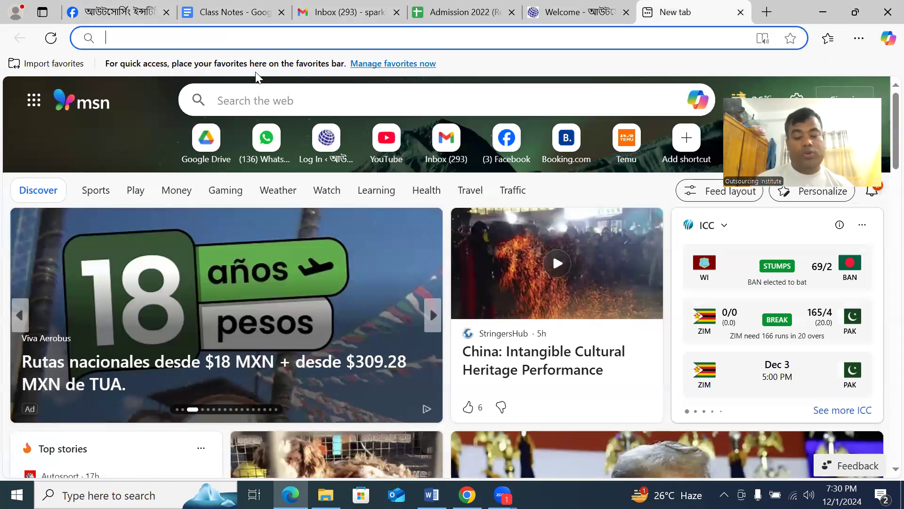
type("facebook.com")
key("Return")
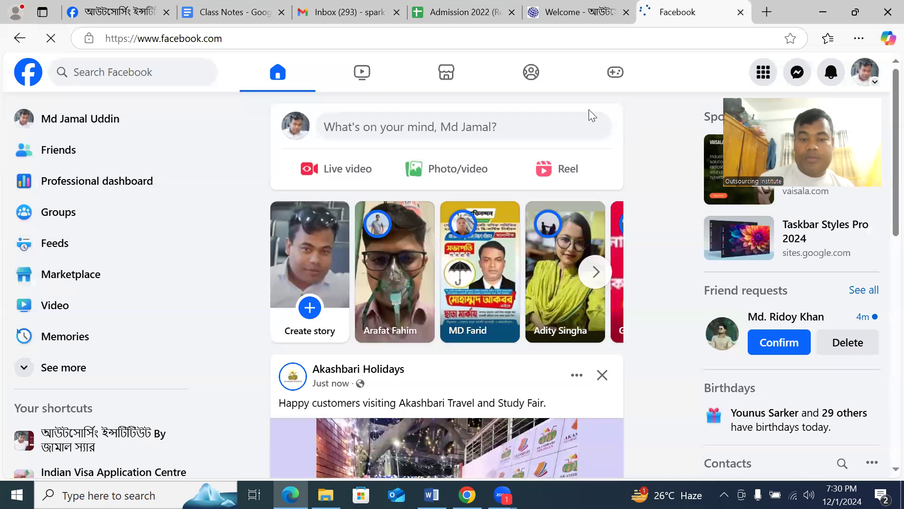
scroll(421, 186, "down", 3)
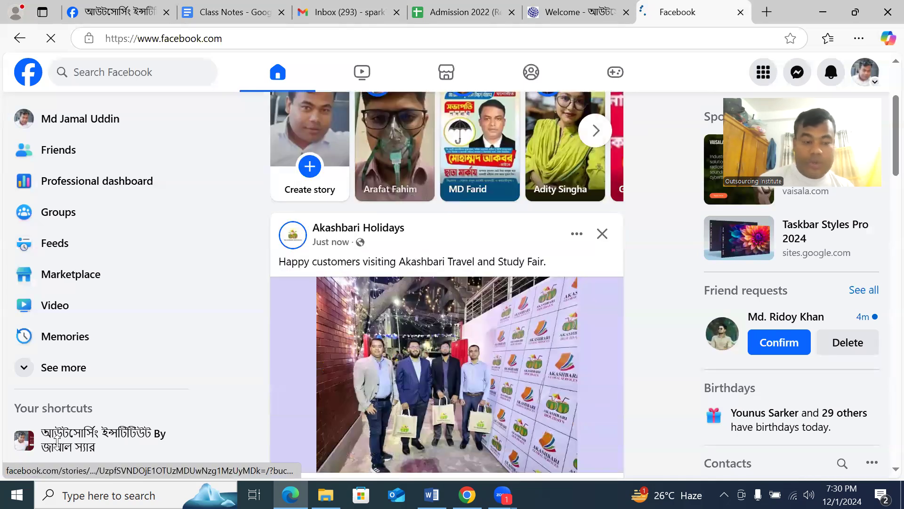
scroll(89, 418, "down", 3)
left_click(89, 416)
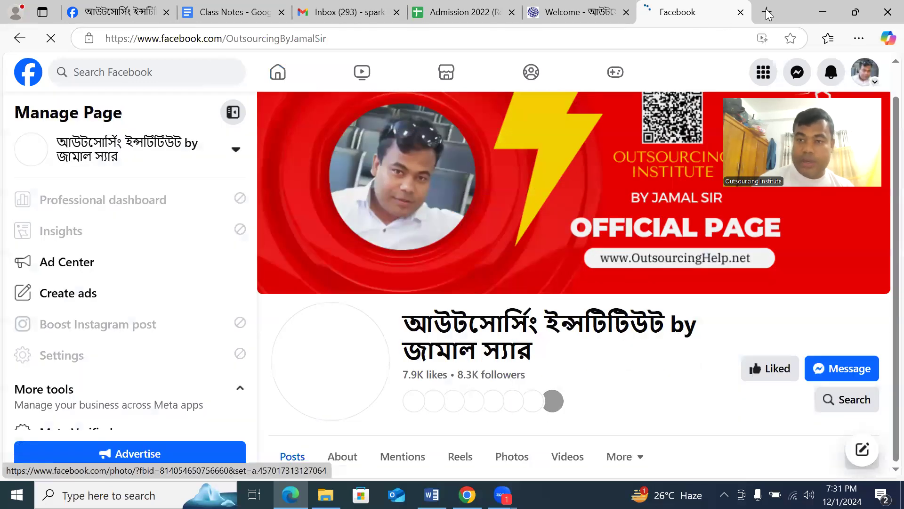
- Load youtube.com in a new browser tab and open the signed-in account's own channel
left_click(767, 12)
type("youtube.com")
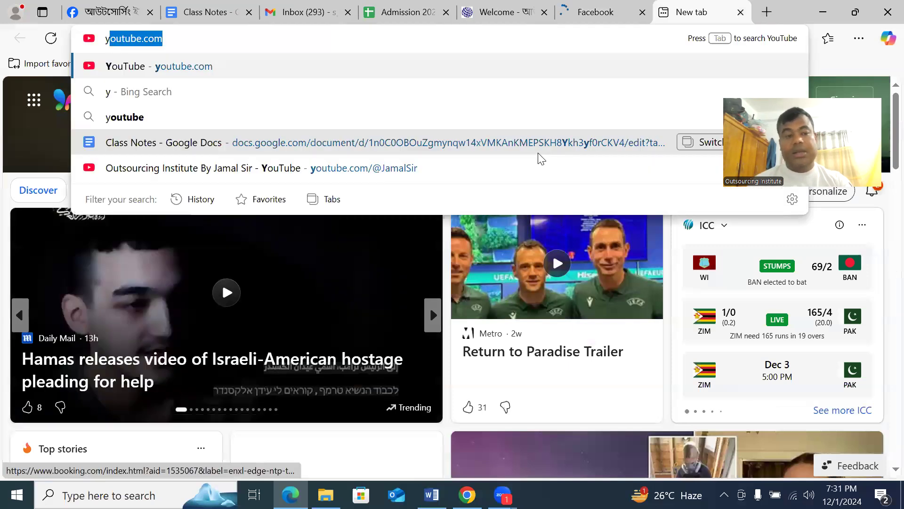
key("Return")
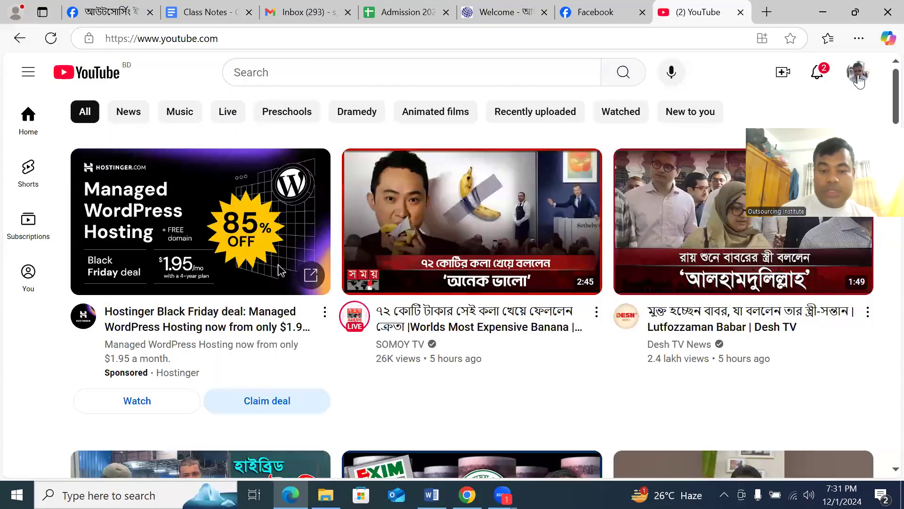
left_click(859, 77)
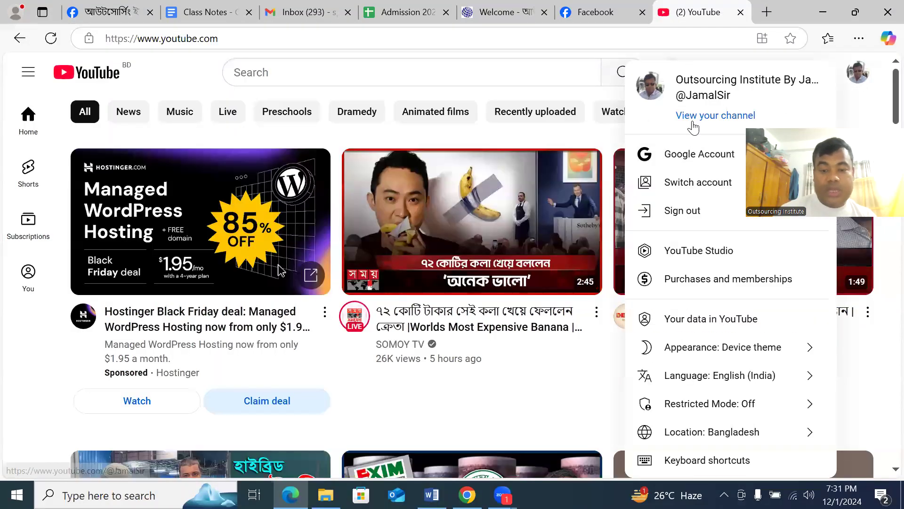
left_click(693, 124)
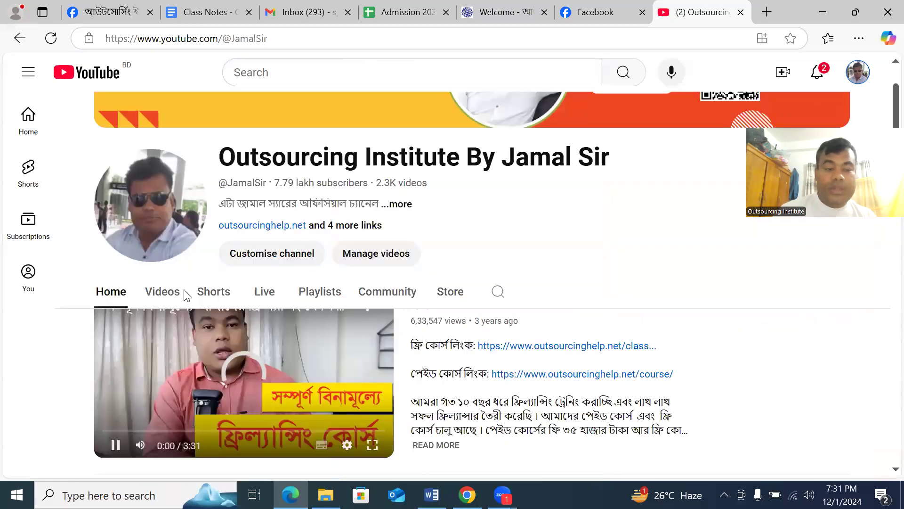
- Pause the channel's featured video and look over the channel home page, including its header and "For you" videos
scroll(245, 297, "down", 3)
left_click(307, 296)
scroll(308, 295, "down", 1)
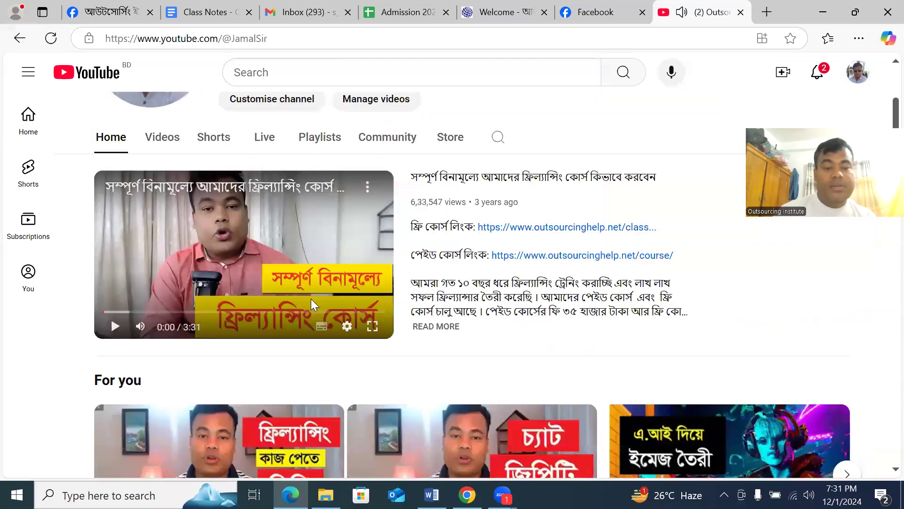
scroll(325, 299, "down", 4)
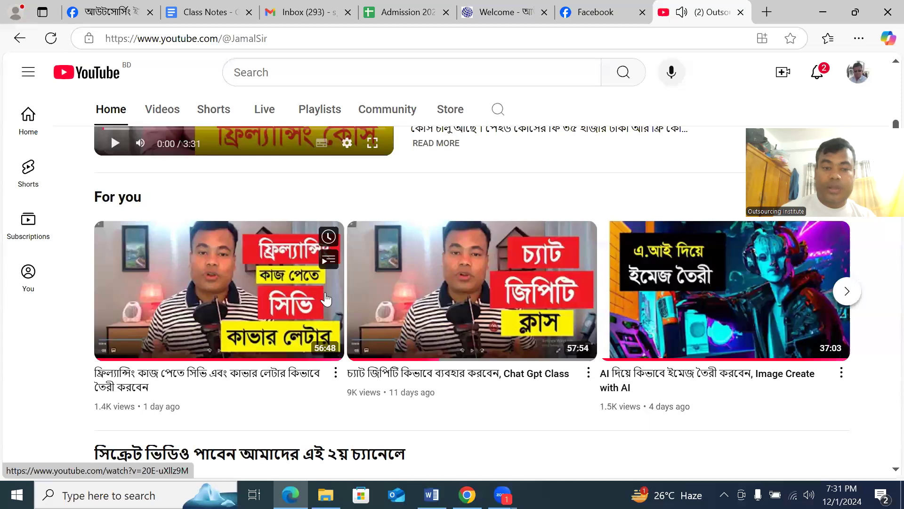
scroll(326, 298, "up", 4)
scroll(523, 196, "up", 4)
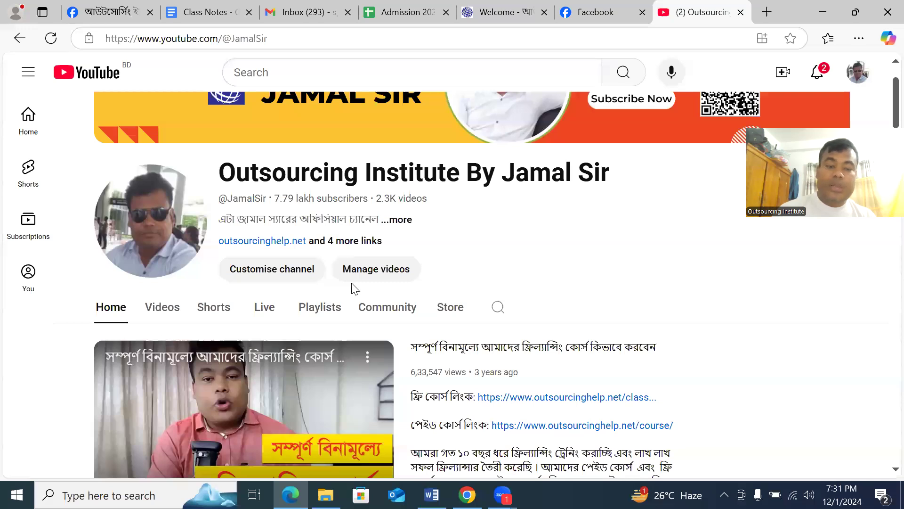
scroll(490, 283, "down", 3)
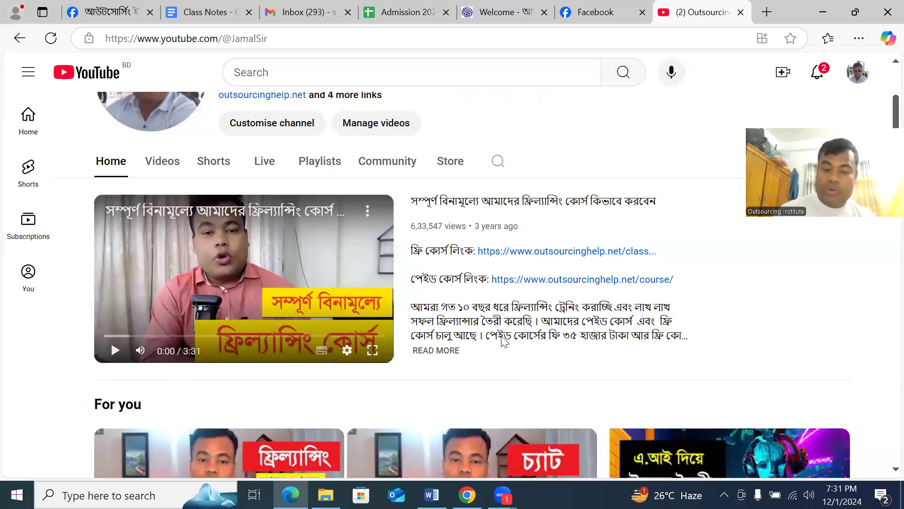
scroll(504, 341, "down", 1)
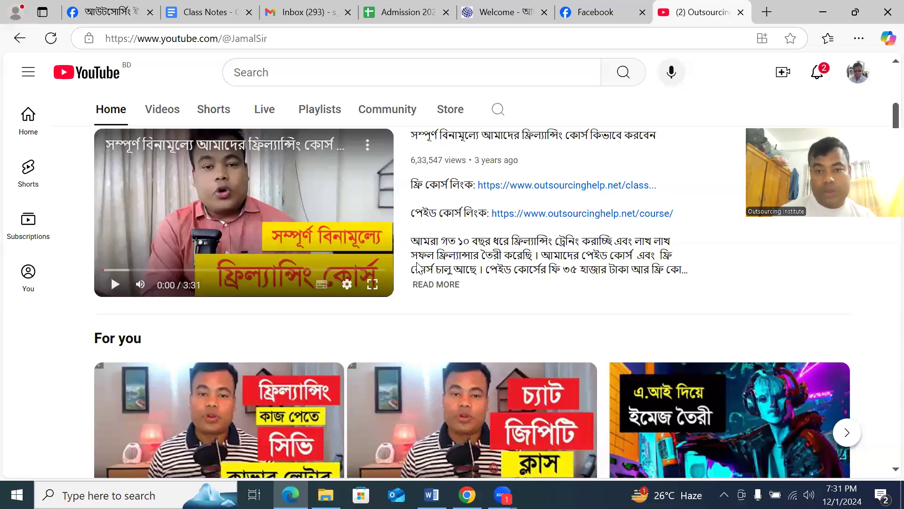
- Return to the Outsourcing Institute Facebook page and look through its header, intro and posts
left_click(601, 9)
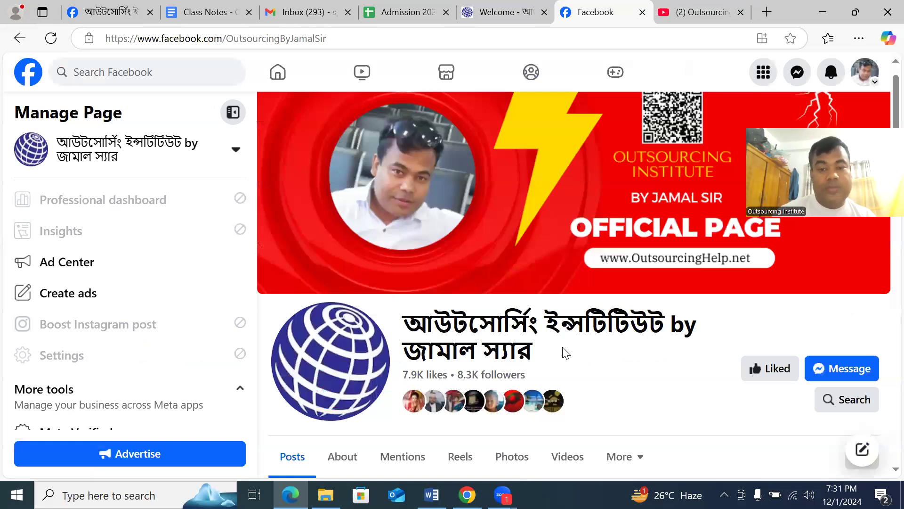
scroll(566, 353, "down", 3)
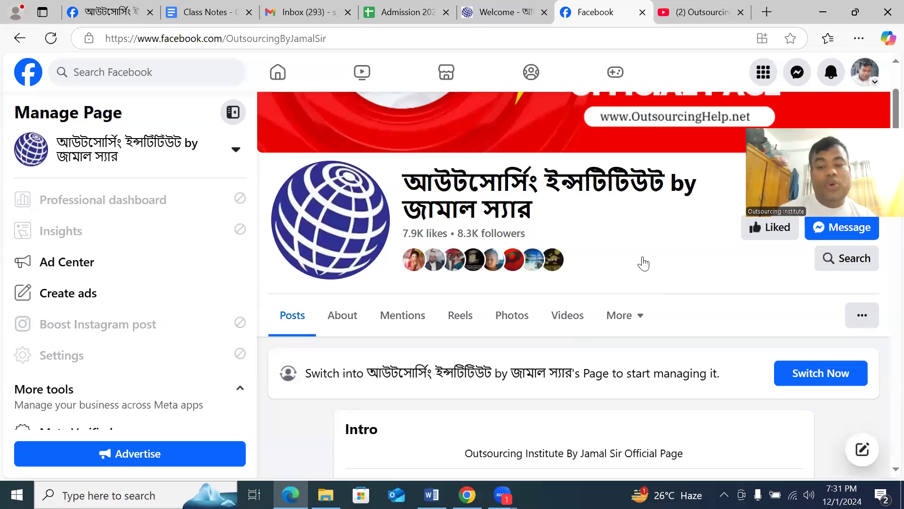
scroll(643, 263, "down", 5)
scroll(646, 266, "down", 1)
- Return to the outsourcinghelp.net site and examine its home page banner and photo section
left_click(502, 12)
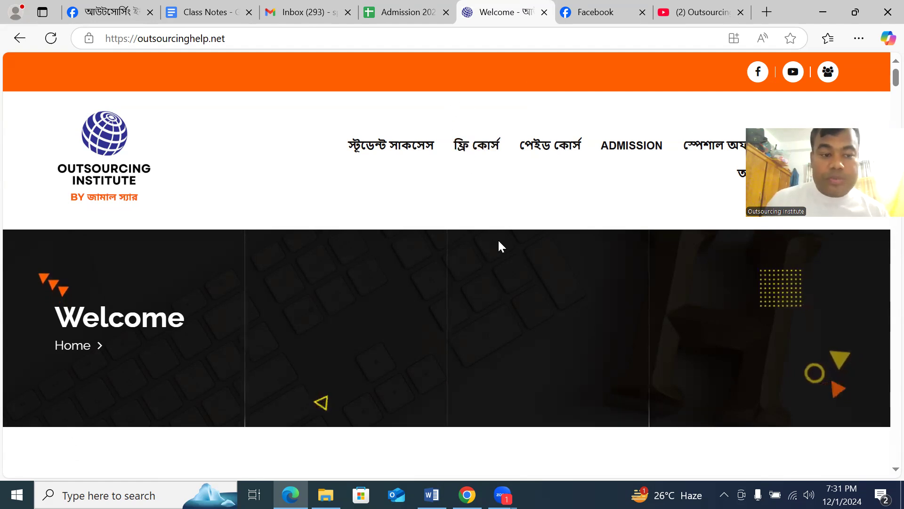
scroll(500, 240, "down", 5)
scroll(499, 240, "up", 5)
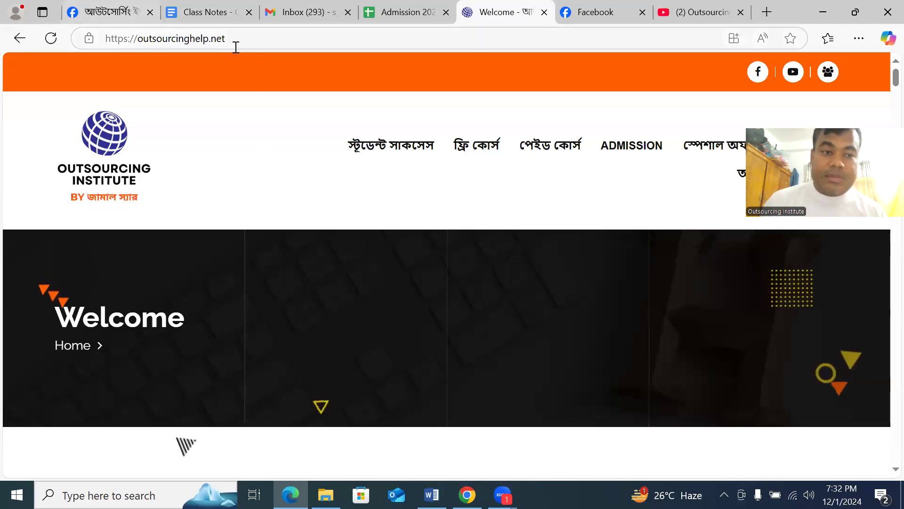
scroll(471, 225, "down", 5)
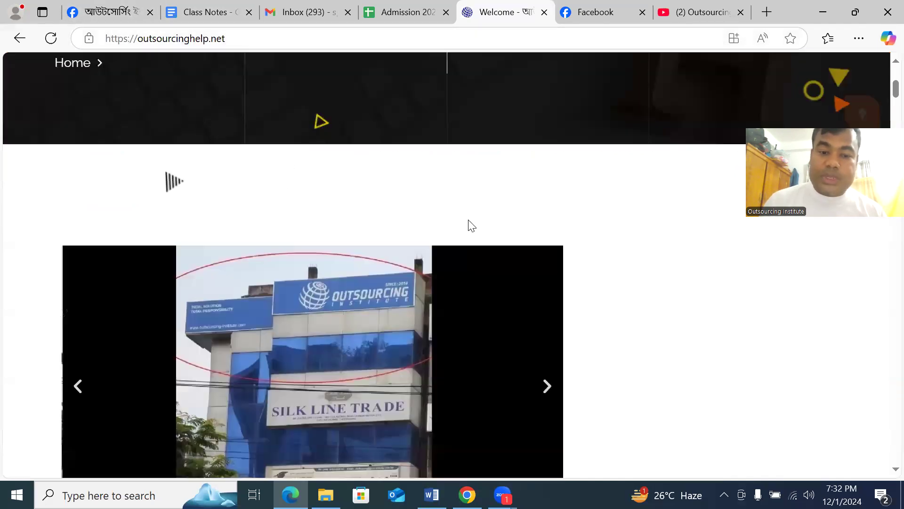
scroll(467, 218, "down", 3)
scroll(467, 215, "up", 9)
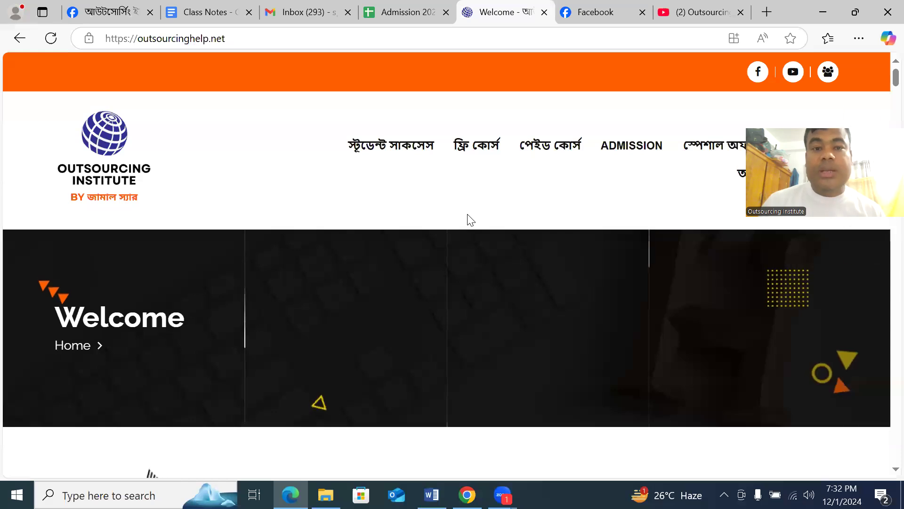
- Revisit the institute's Facebook page and YouTube channel header, and go back to the outsourcinghelp.net home page
left_click(589, 6)
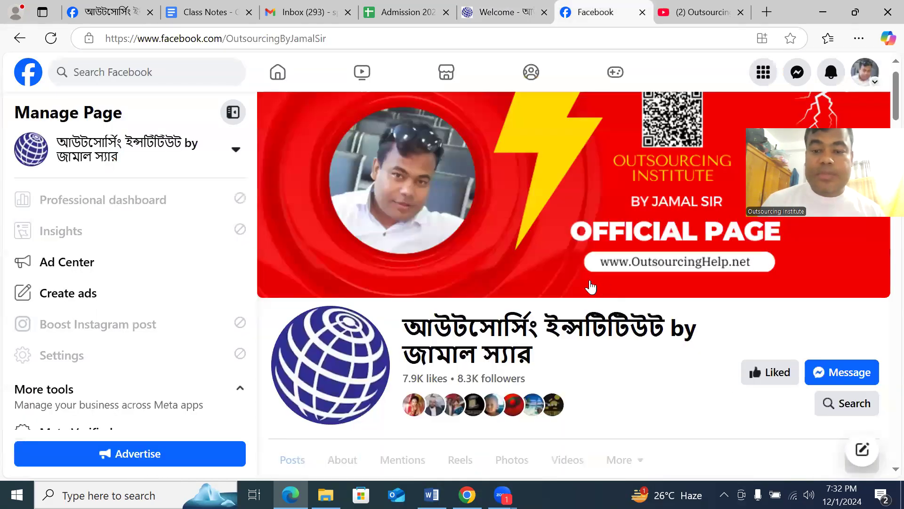
left_click(684, 13)
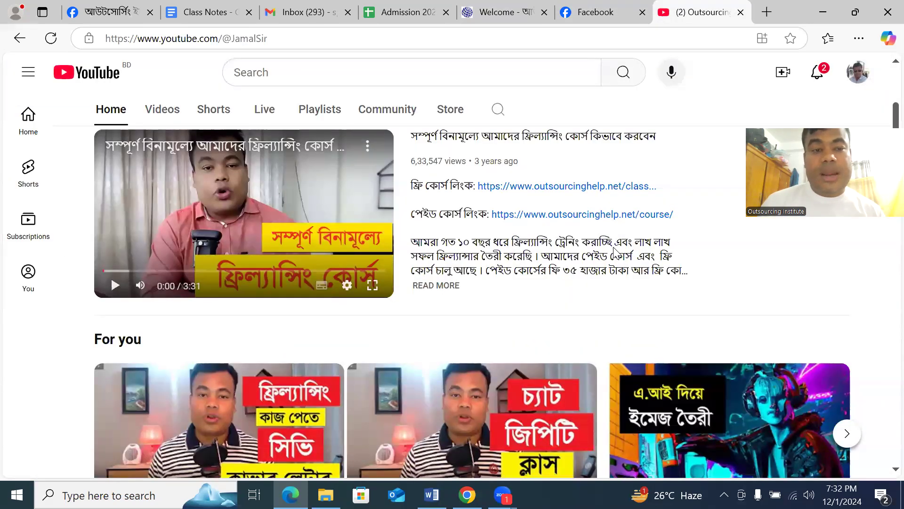
scroll(614, 249, "up", 5)
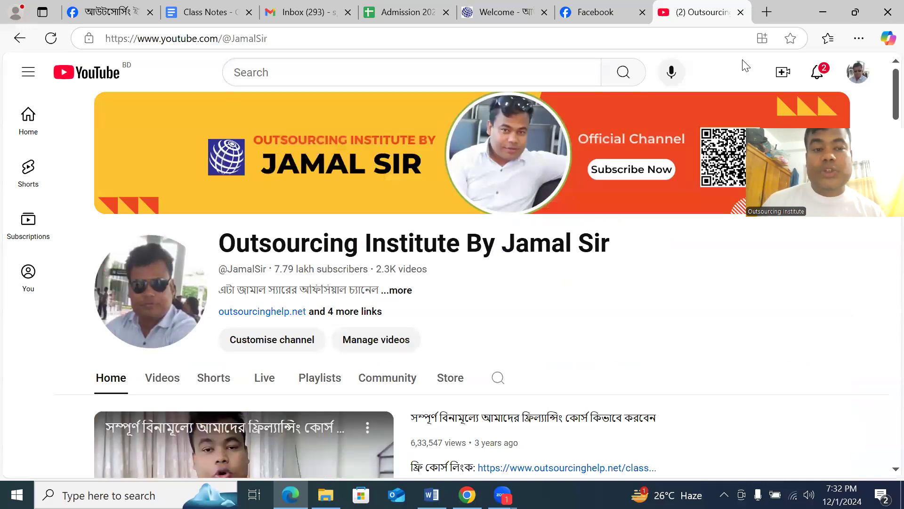
left_click(503, 12)
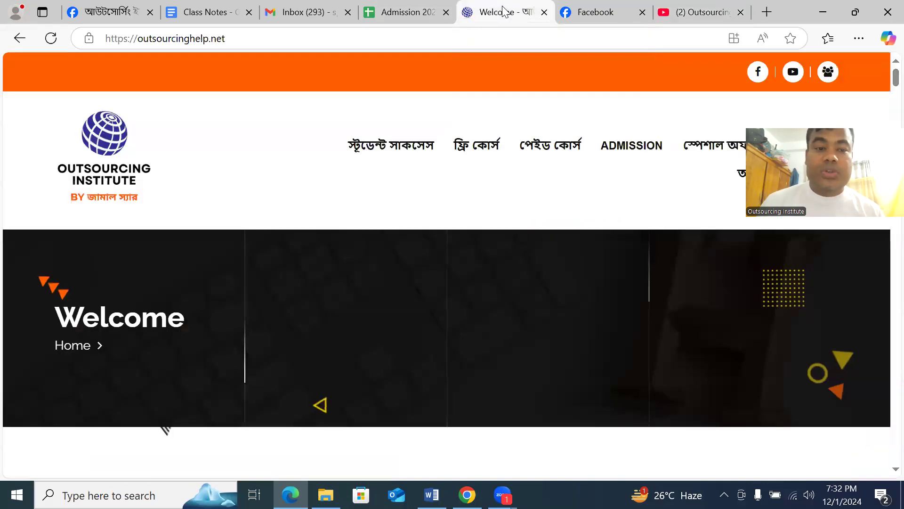
- Look over the outsourcinghelp.net home page banner and try starting a screen-area capture
scroll(284, 207, "down", 7)
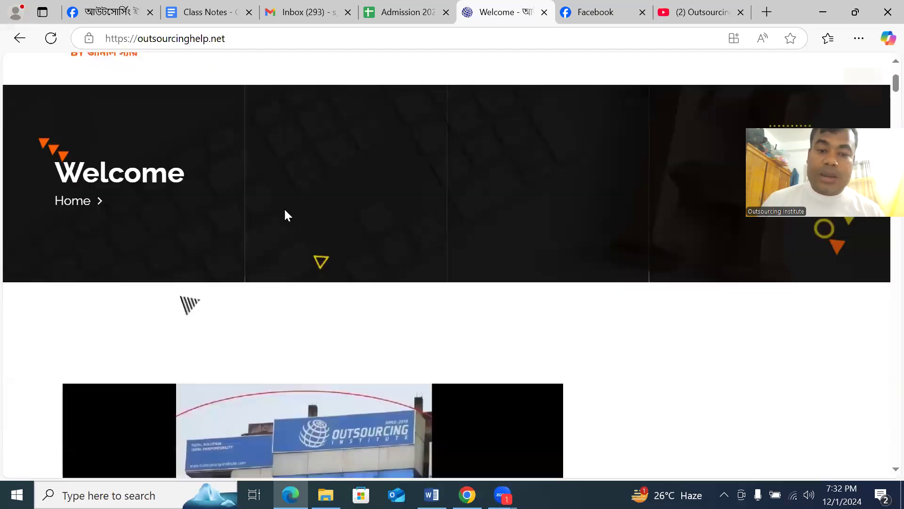
scroll(284, 210, "up", 8)
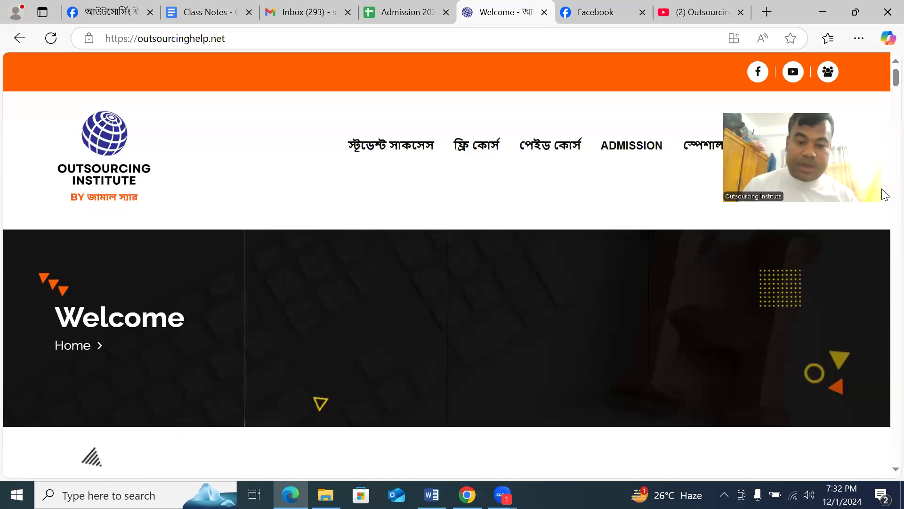
key("super+shift+s")
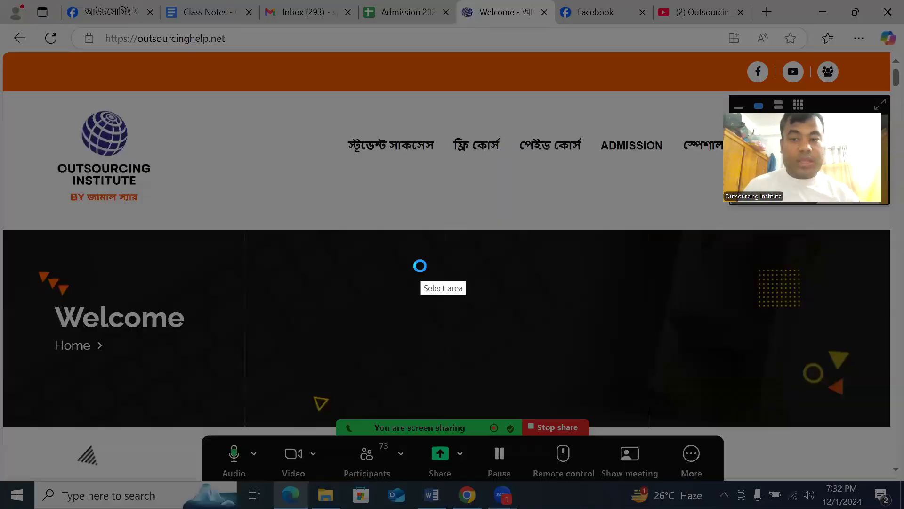
key("Escape")
- Open the Google search page in a new browser tab
left_click(762, 15)
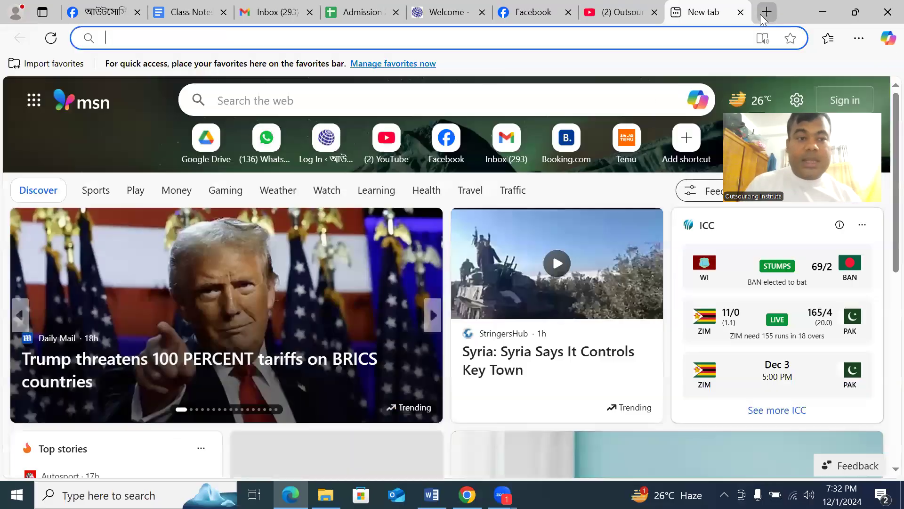
type("g")
key("Return")
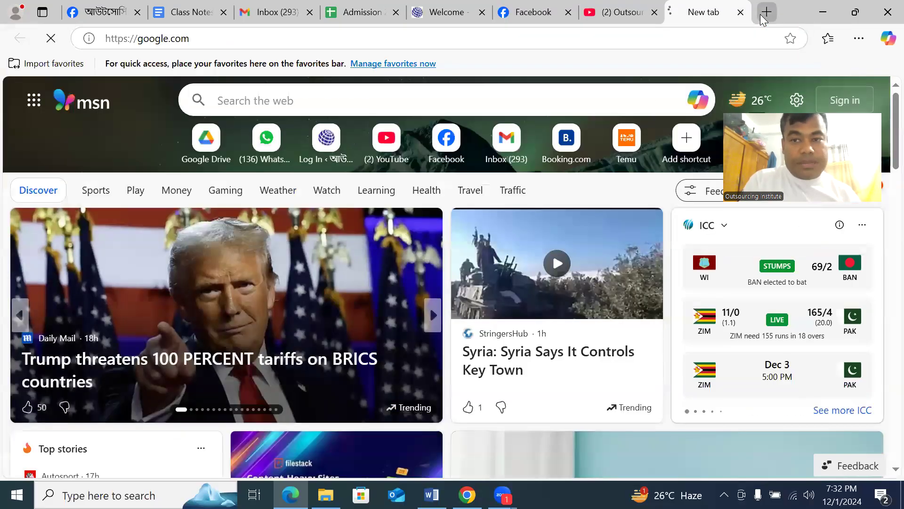
type("sc")
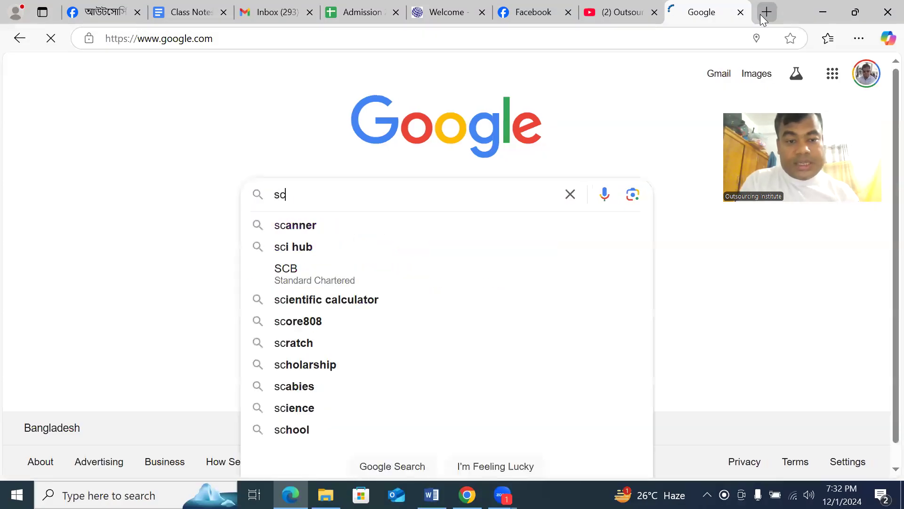
type("reen")
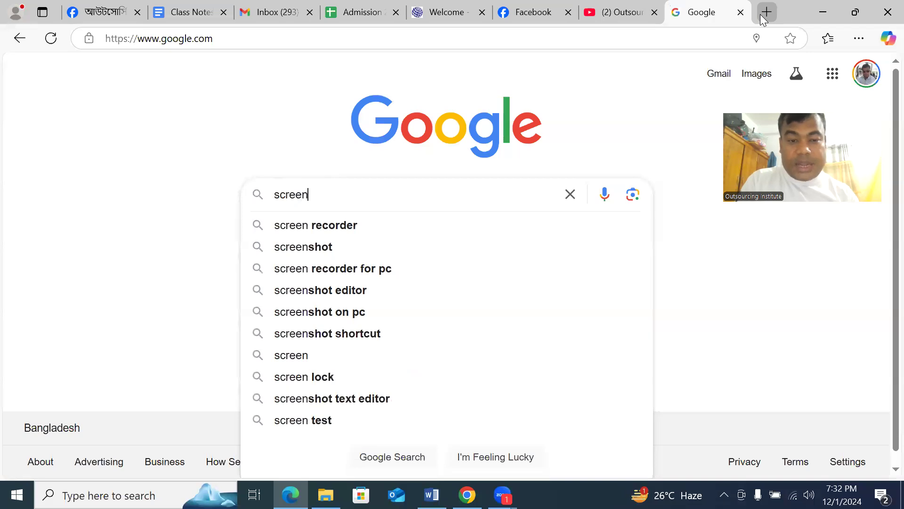
key("BackSpace")
key("BackSpace")
key("BackSpace")
key("BackSpace")
key("BackSpace")
key("BackSpace")
- Search Google for "lightshot" and open the Lightshot screenshot tool's website
type("lightshot")
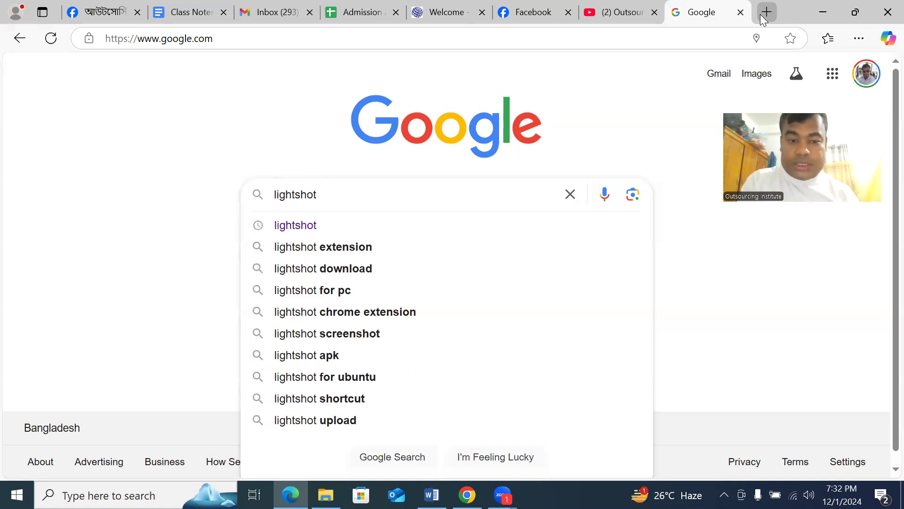
key("Return")
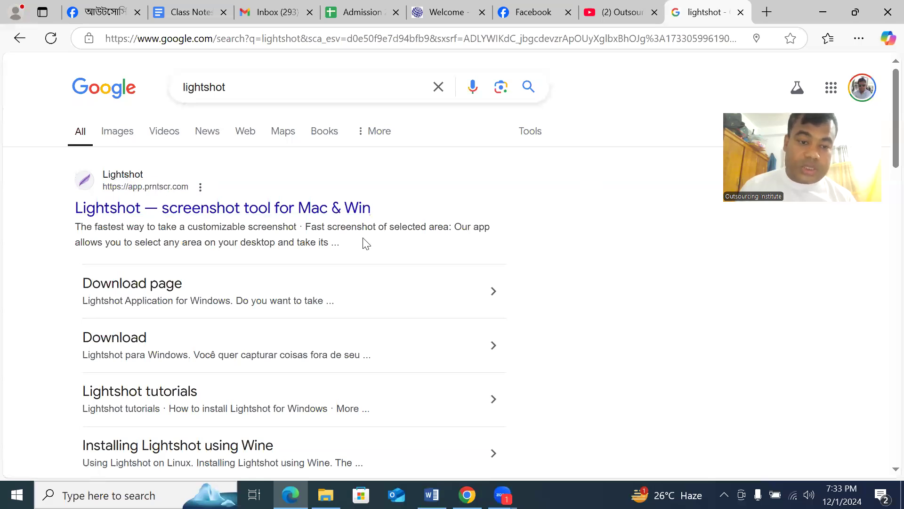
left_click(335, 211)
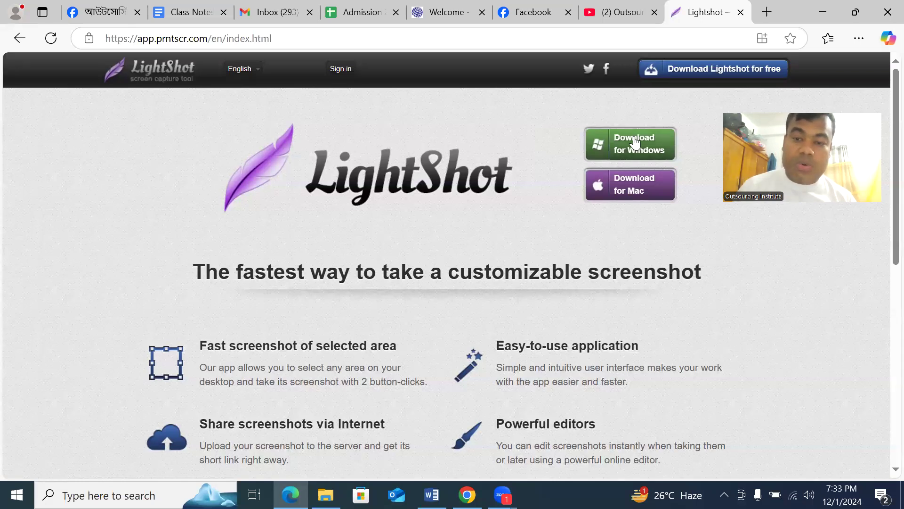
- Open Google Images in a new tab and search for "screenshot button"
left_click(766, 13)
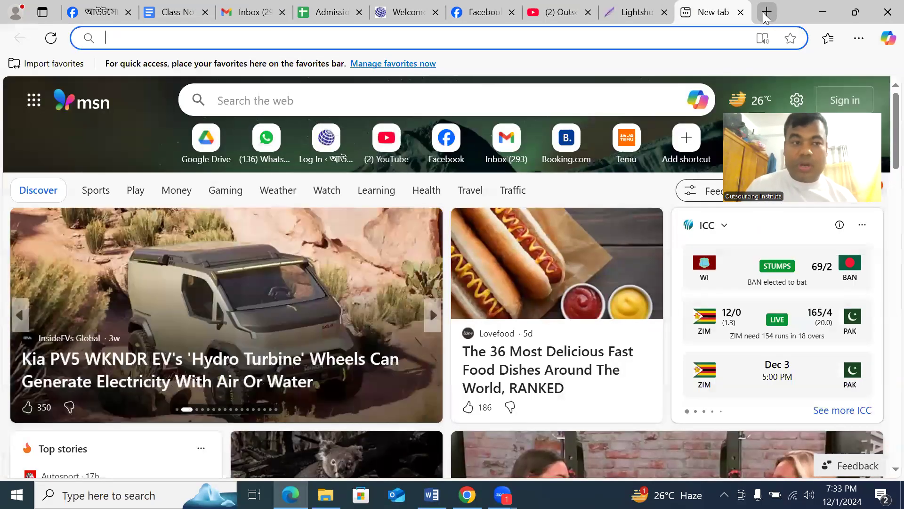
type("i")
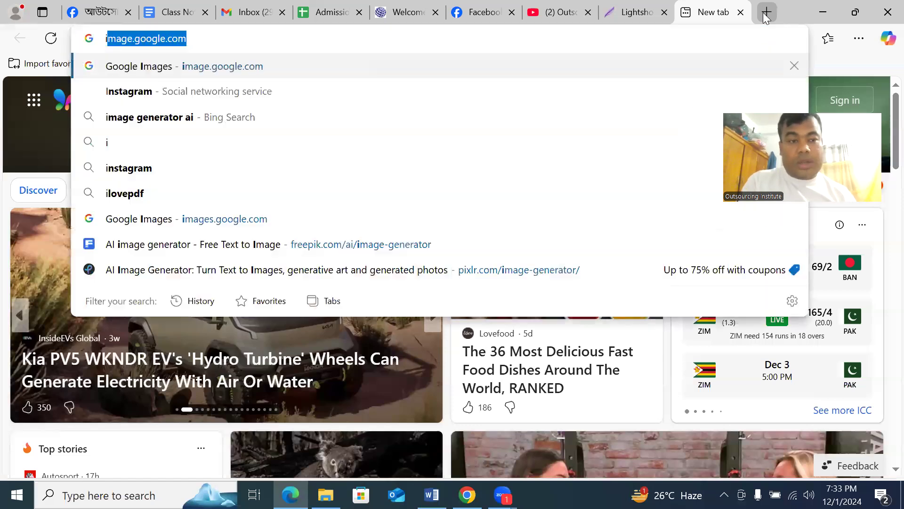
type("m")
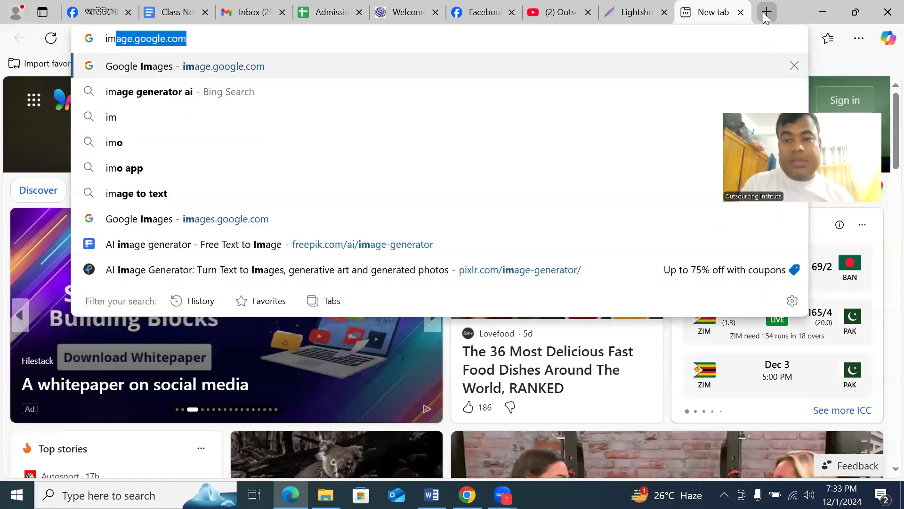
key("Return")
left_click(352, 193)
type("scr")
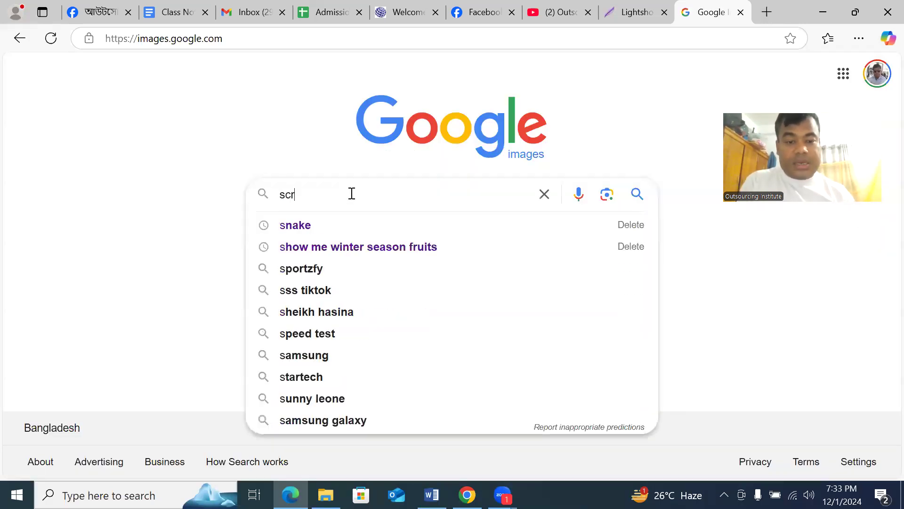
type("eenshot button")
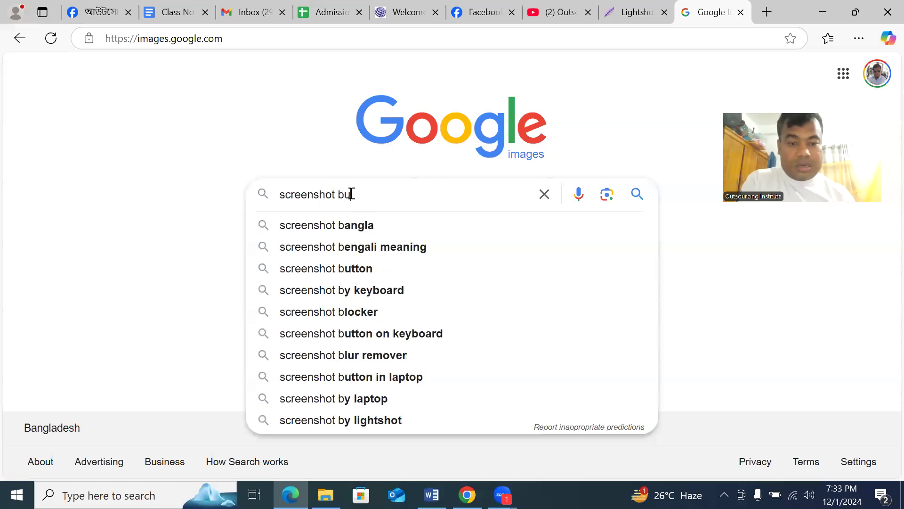
key("Return")
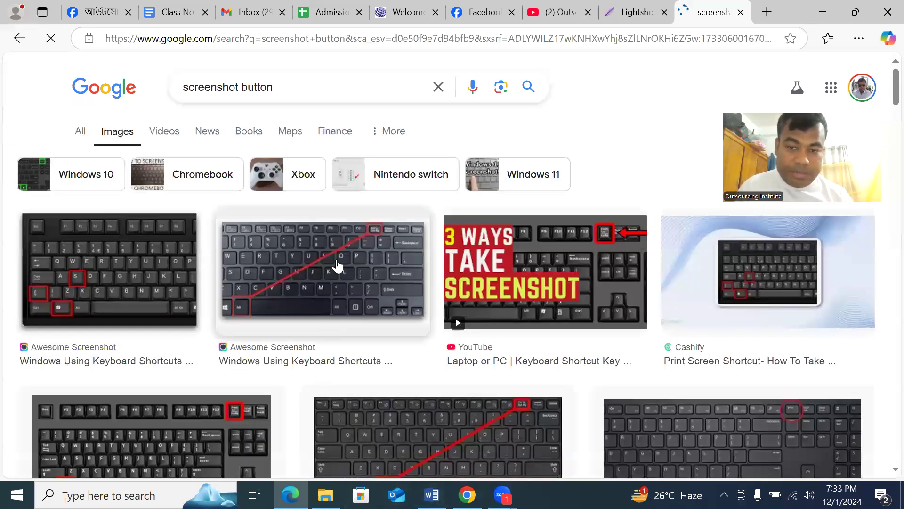
- Open the YouTube video on three ways to take a screenshot, pause it, and go back to the image results
left_click(532, 264)
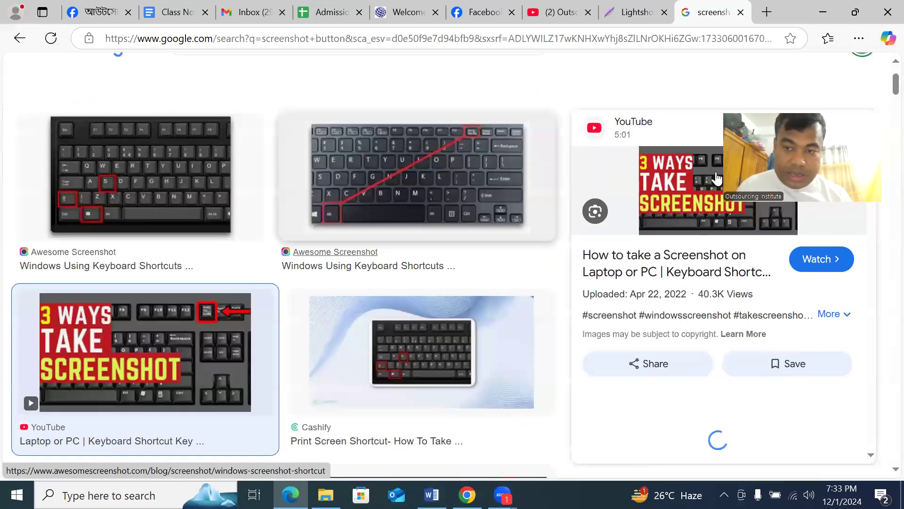
left_click(693, 188)
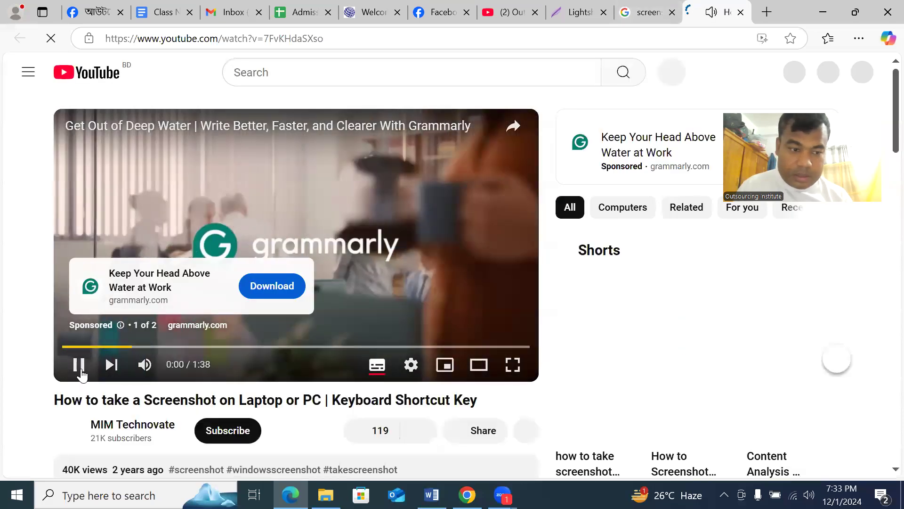
left_click(78, 365)
left_click(646, 12)
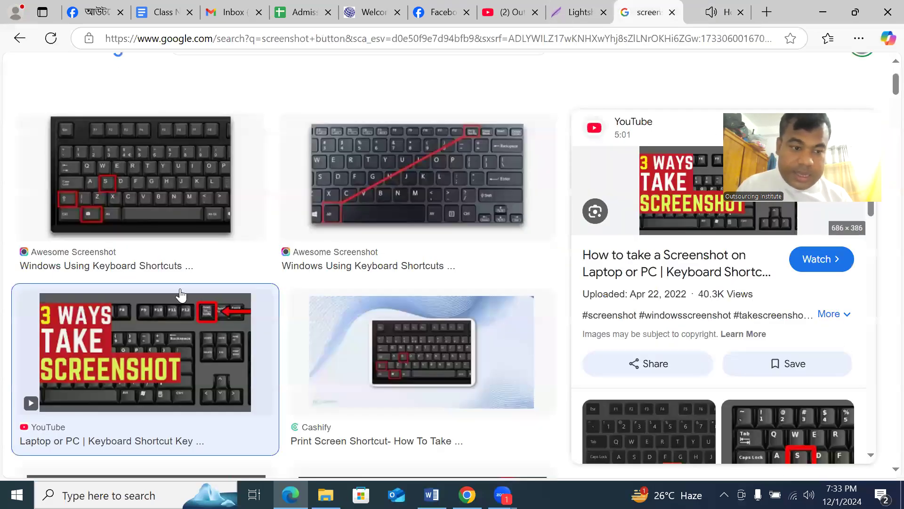
- Open the Awesome Screenshot article on Windows screenshot shortcuts and examine its keyboard picture marking the PrtSc key
left_click(472, 156)
left_click(696, 240)
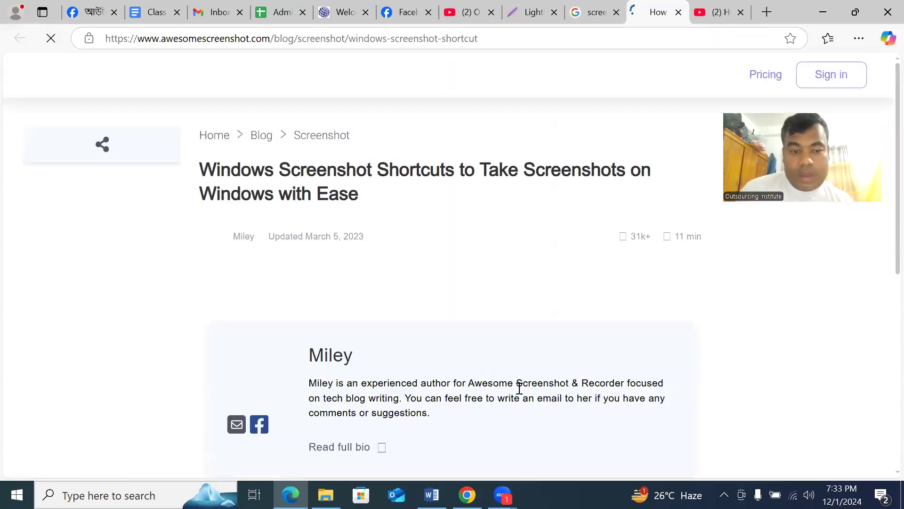
scroll(535, 335, "down", 5)
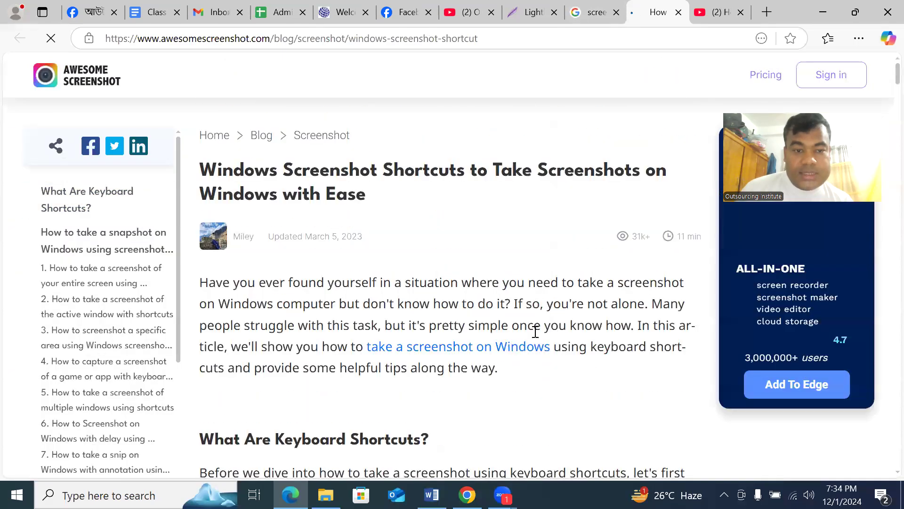
scroll(536, 337, "down", 10)
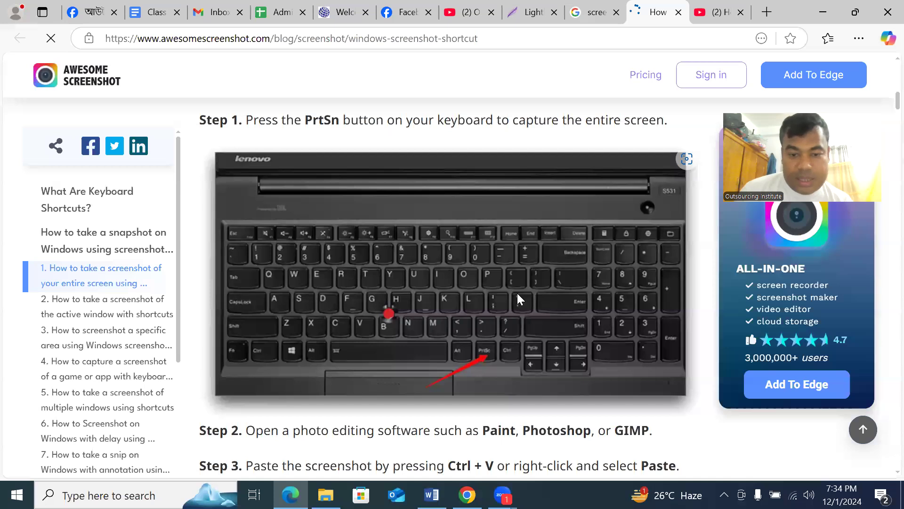
scroll(501, 284, "down", 1)
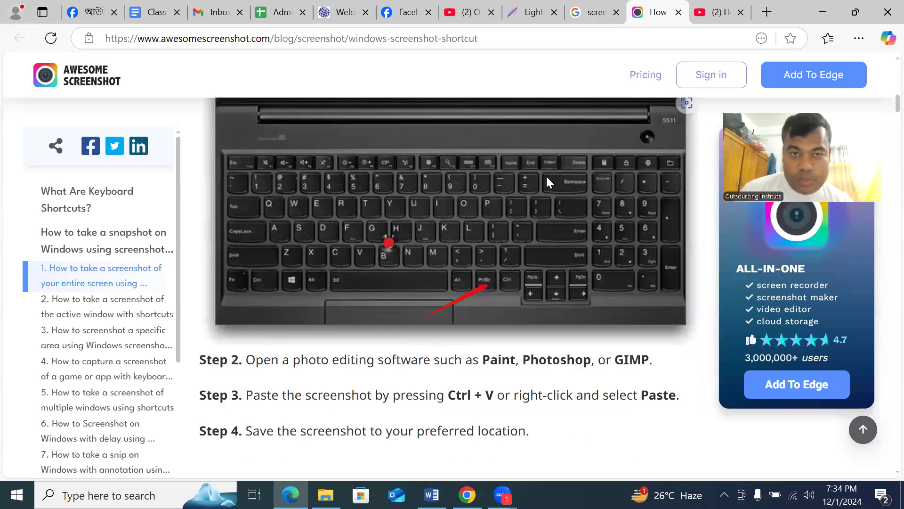
- Return to the image results, open HelloTech's Windows screenshot guide, and examine its keyboard picture marking the Print Scr key
left_click(595, 12)
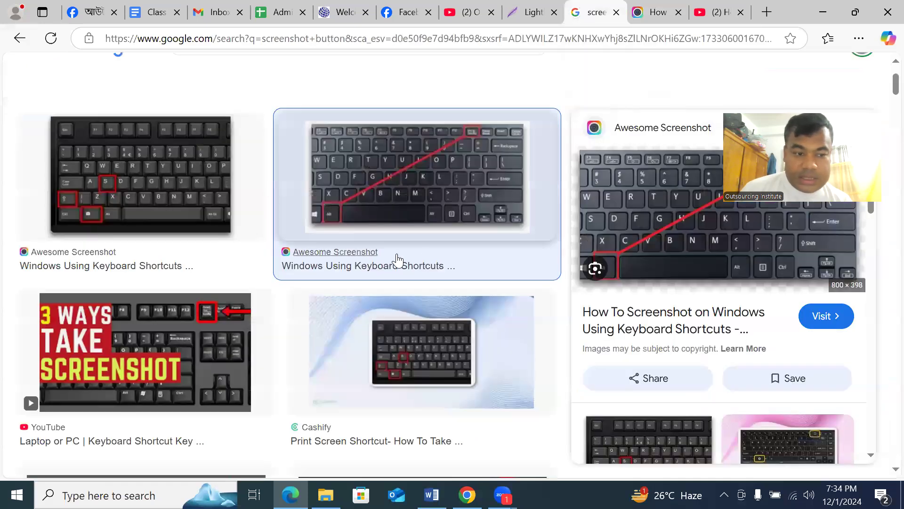
scroll(397, 260, "down", 1)
scroll(397, 262, "down", 5)
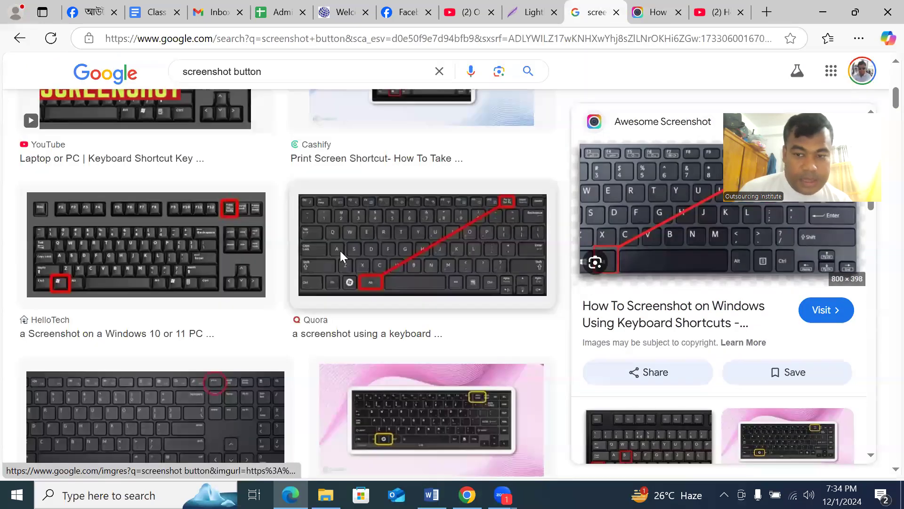
left_click(222, 250)
left_click(654, 174)
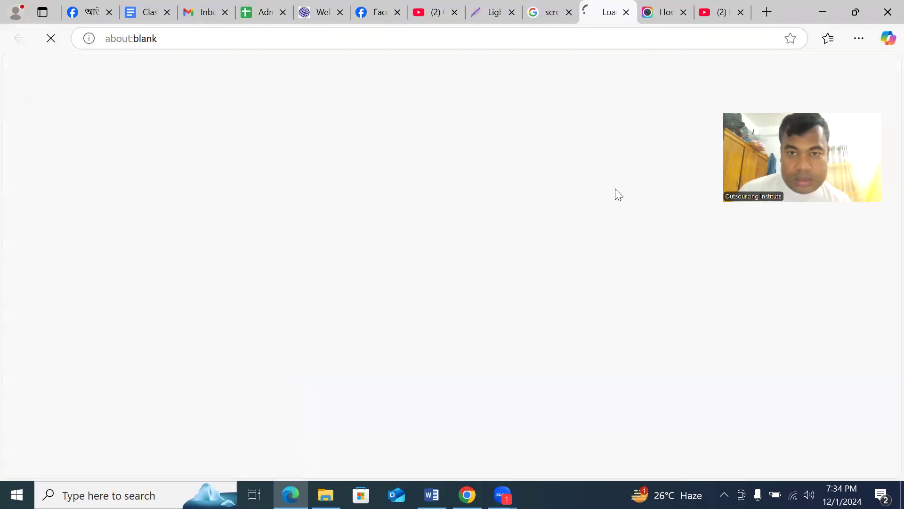
scroll(477, 311, "down", 3)
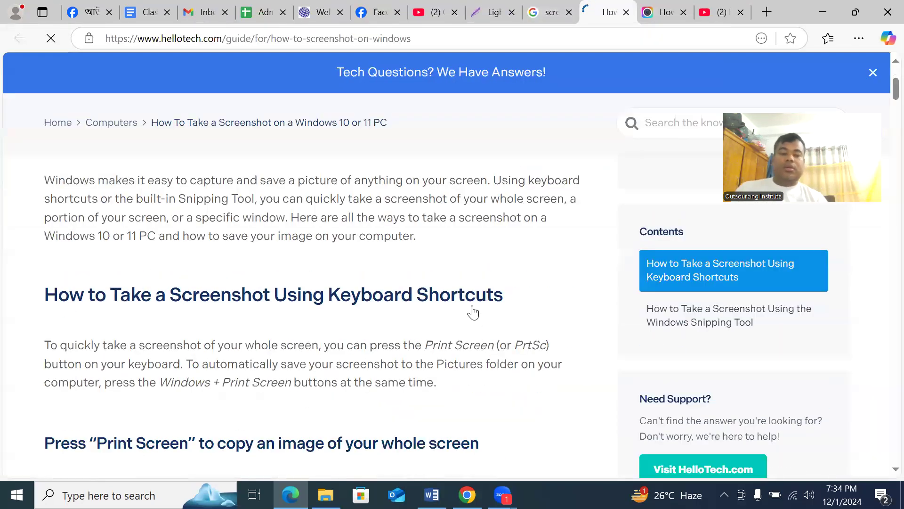
scroll(473, 307, "up", 3)
scroll(476, 310, "down", 9)
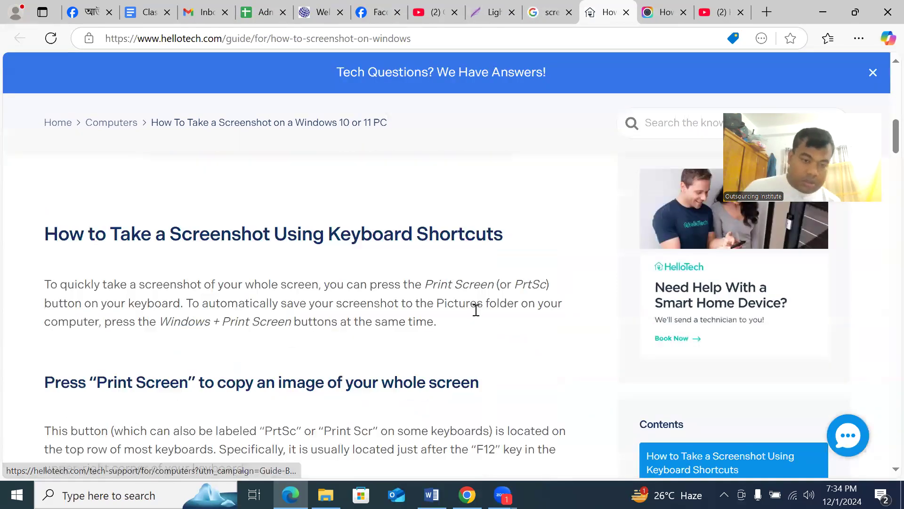
scroll(475, 310, "down", 8)
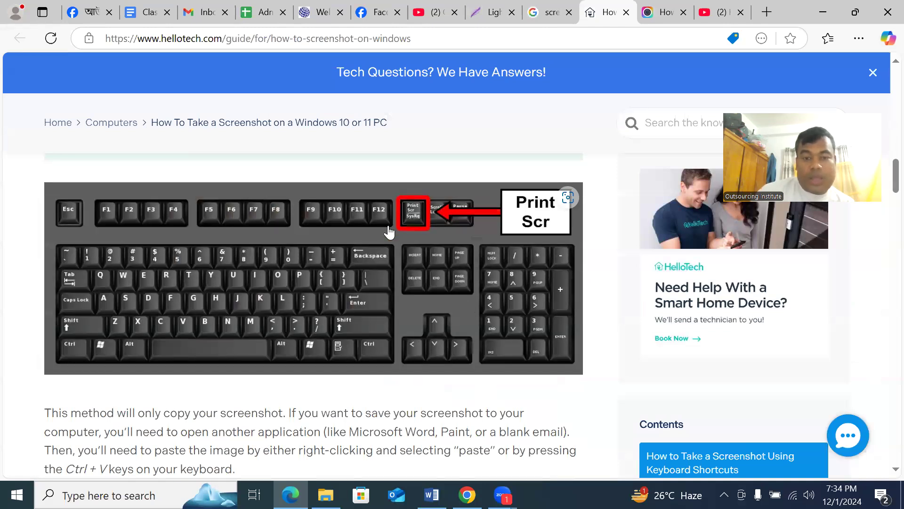
- Capture an area of about 1358x712 on the institute's Facebook page and save it as the PNG Screenshot_16 in Downloads
left_click(373, 10)
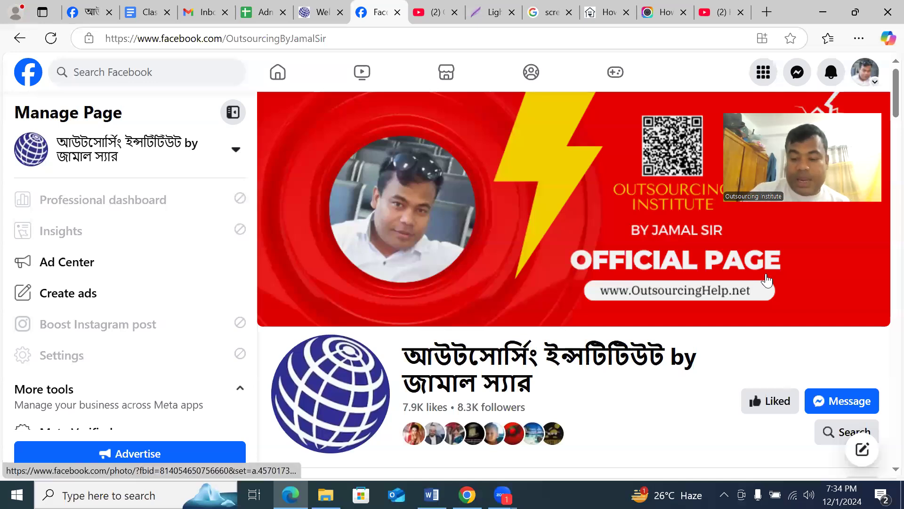
key("Print")
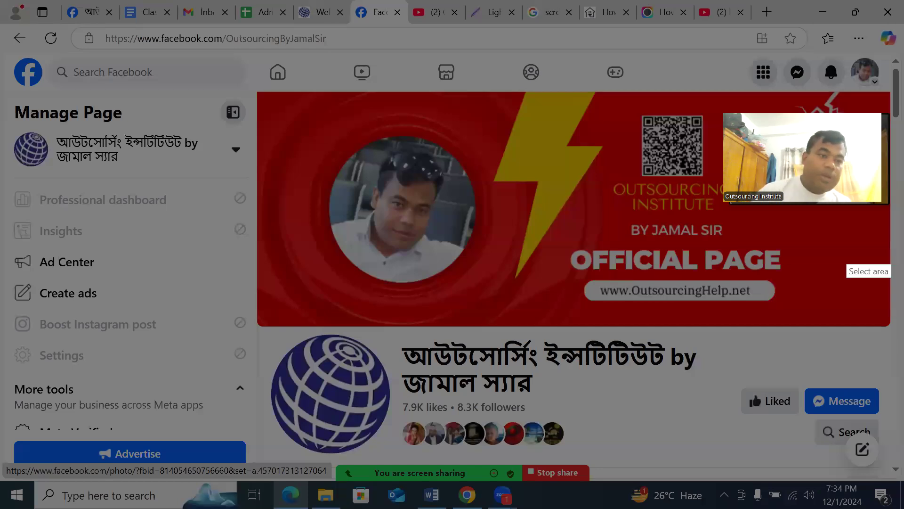
mouse_move(2, 4)
left_mouse_down()
mouse_move(29, 45)
mouse_move(157, 170)
mouse_move(356, 306)
mouse_move(846, 460)
mouse_move(724, 432)
mouse_move(666, 433)
mouse_move(708, 435)
mouse_move(708, 451)
mouse_move(639, 335)
left_mouse_up()
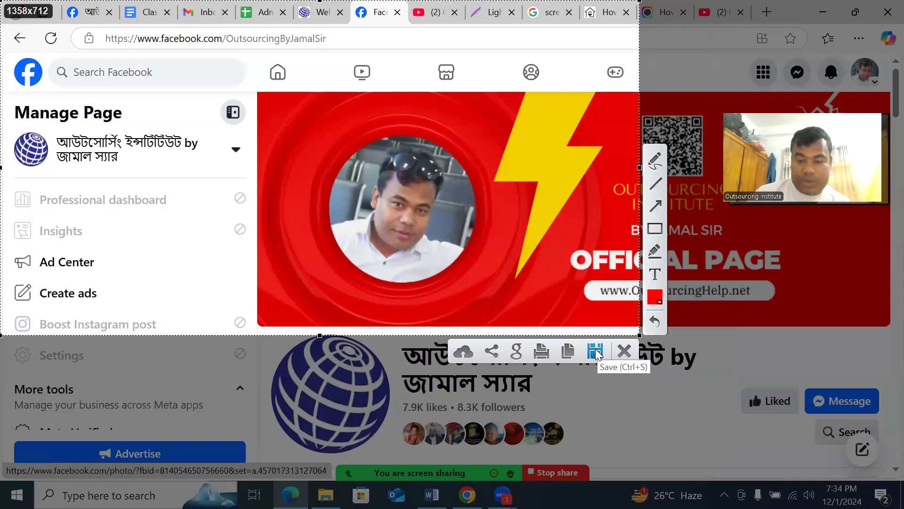
left_click(596, 352)
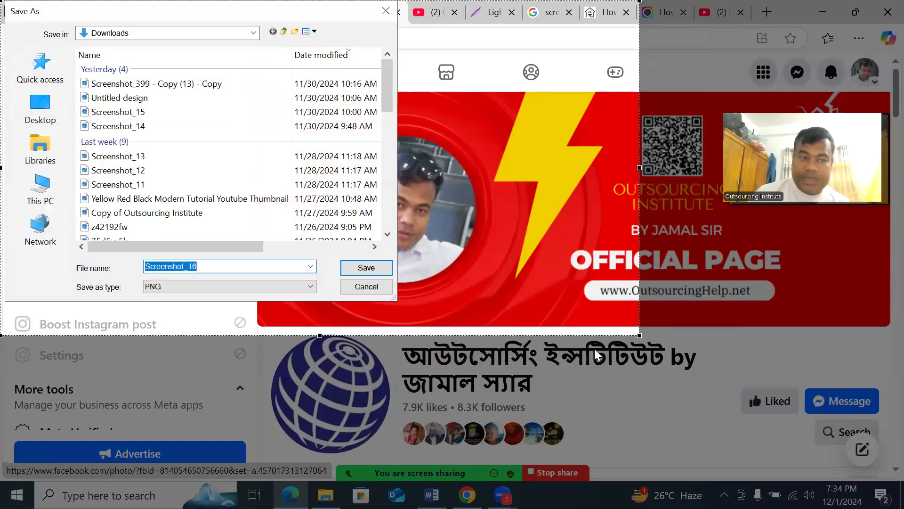
left_click(360, 272)
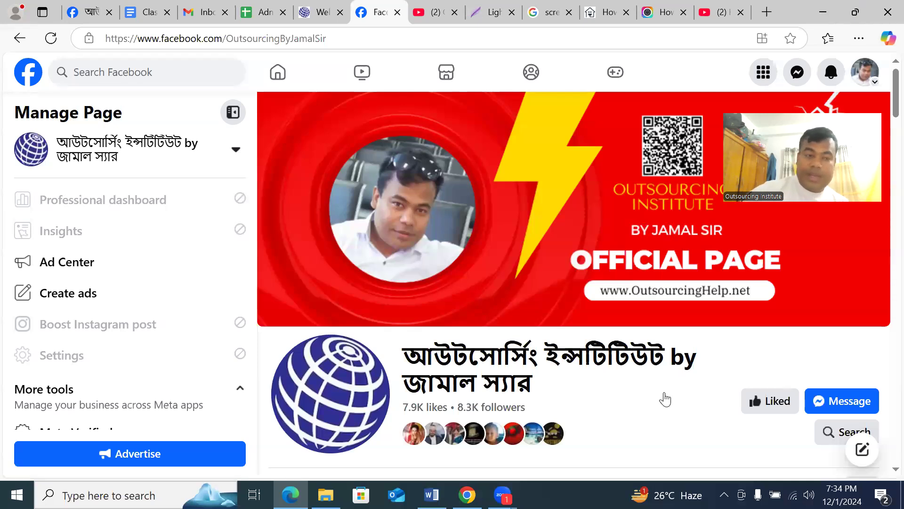
- Capture an area of about 1759x1007 on the institute's Facebook page and save it as the PNG Screenshot_17 in Downloads
key("super+shift+s")
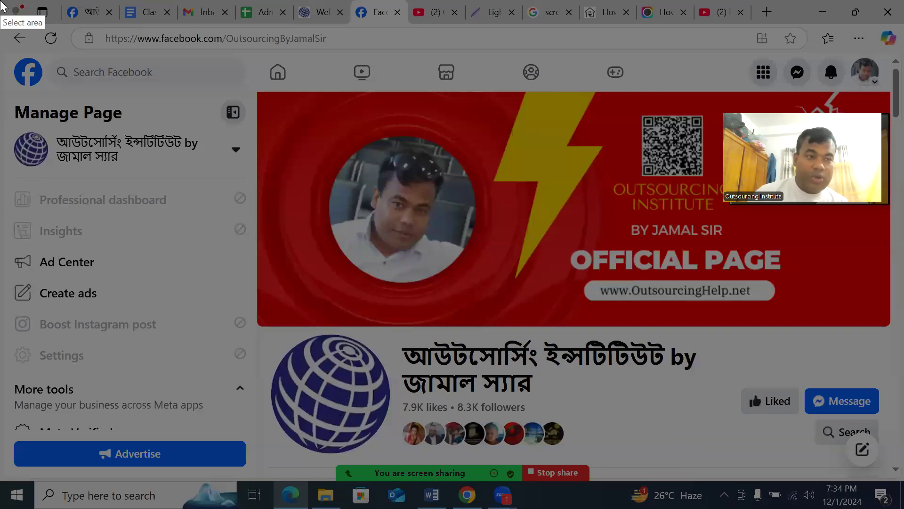
left_click_drag(1, 1, 903, 508)
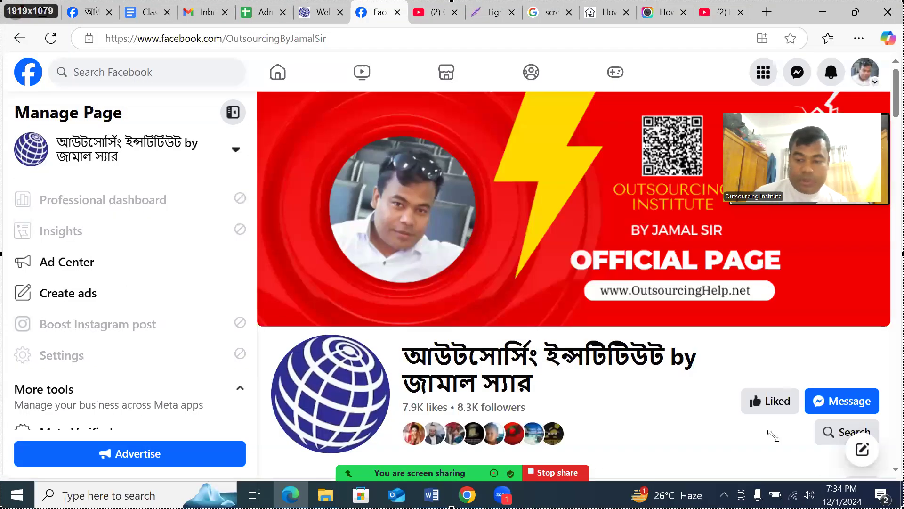
left_click_drag(773, 436, 828, 473)
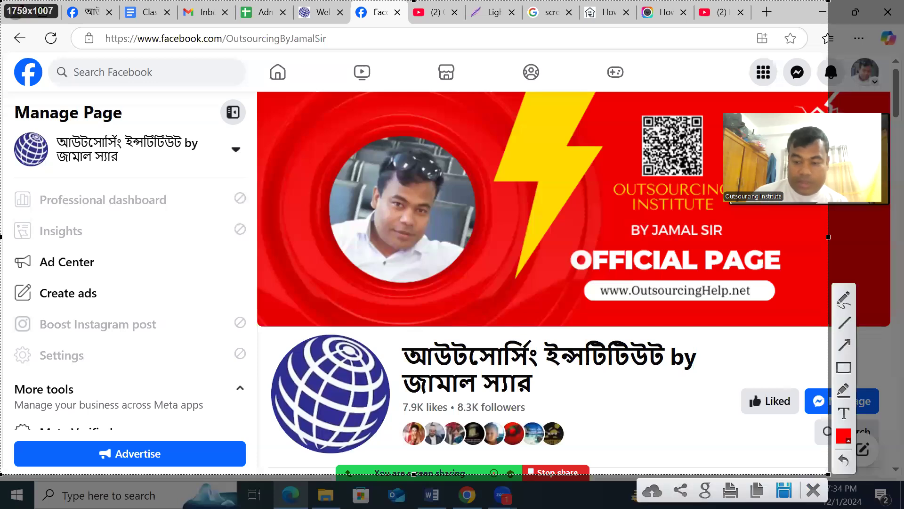
key("ctrl+s")
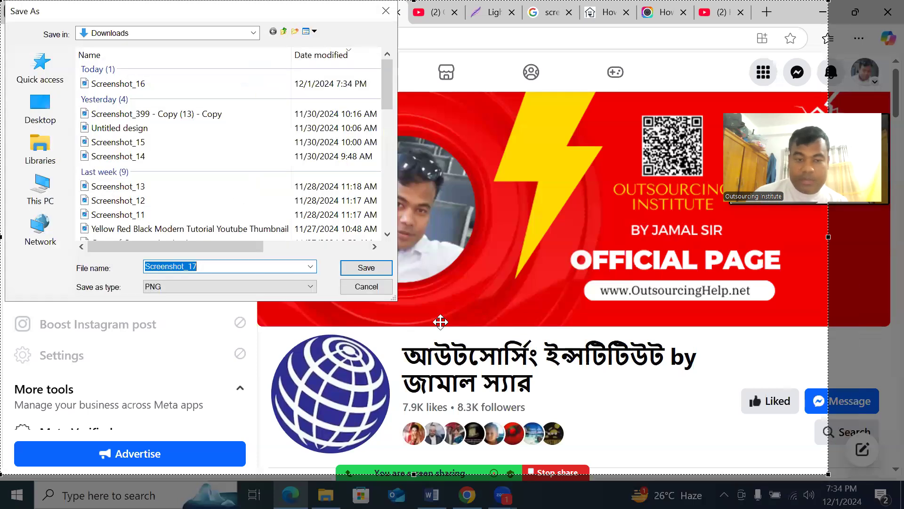
left_click(362, 267)
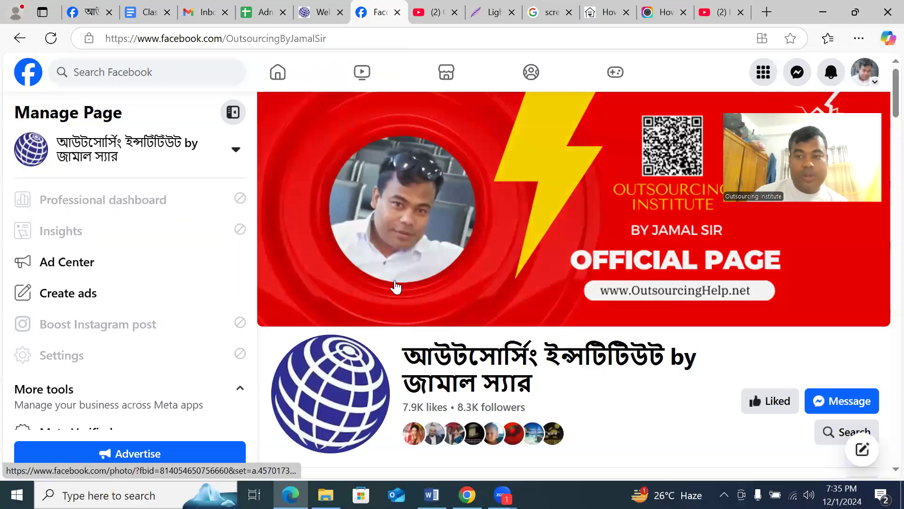
- Minimise the browser, open the Downloads folder from This PC, and examine the saved Screenshot_17 image
left_click(823, 12)
double_click(21, 95)
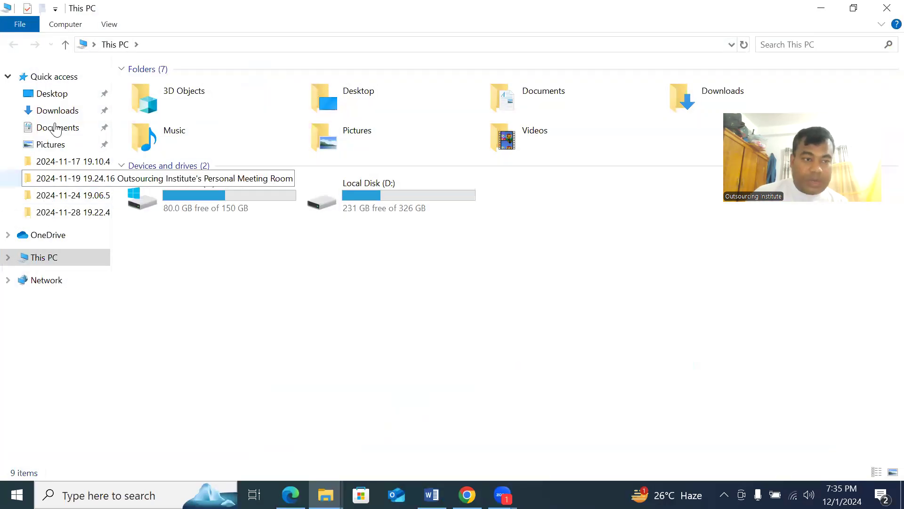
left_click(53, 113)
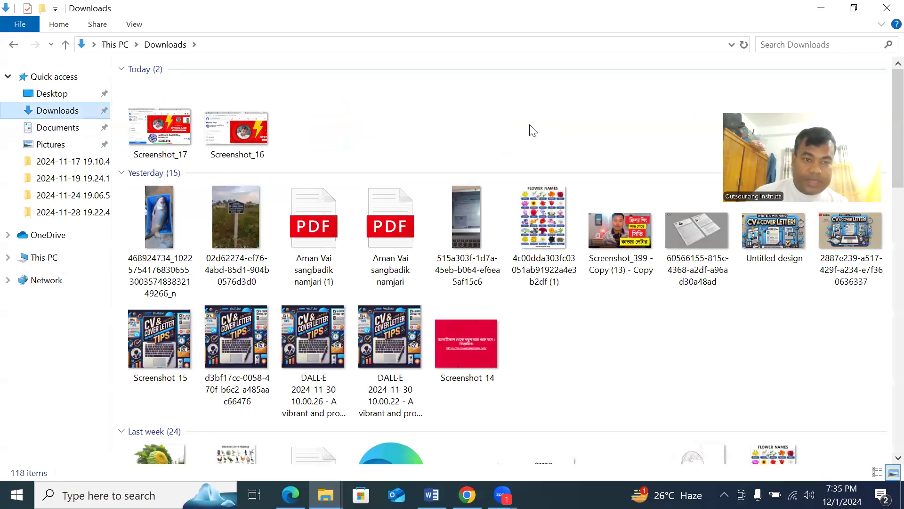
double_click(159, 128)
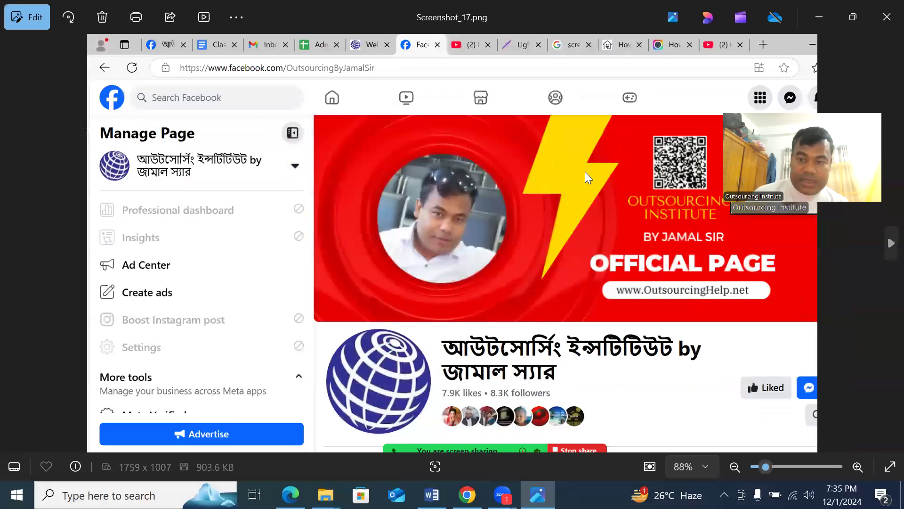
scroll(585, 171, "up", 3)
key("Escape")
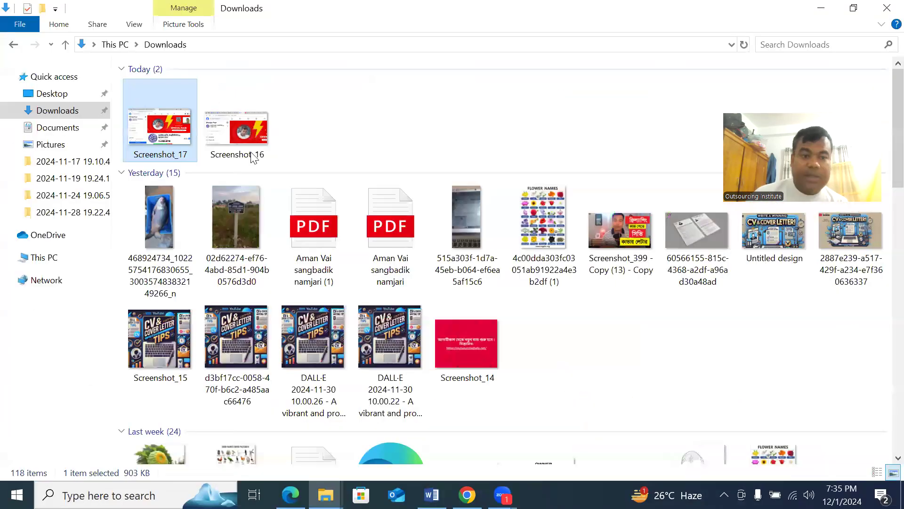
- Open Screenshot_16 from Downloads, examine it enlarged, and close the image and the folder to return to the desktop
double_click(236, 130)
scroll(518, 315, "up", 4)
scroll(485, 295, "up", 2)
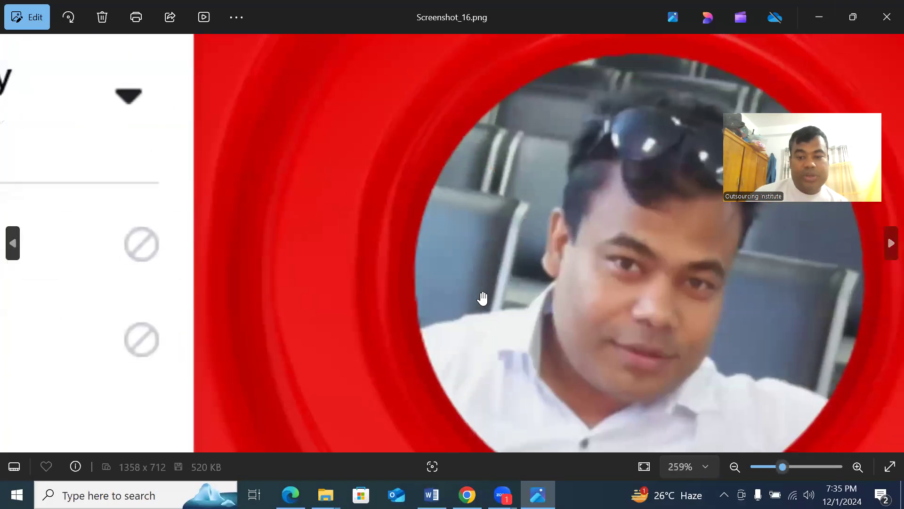
scroll(482, 292, "down", 4)
scroll(450, 293, "up", 3)
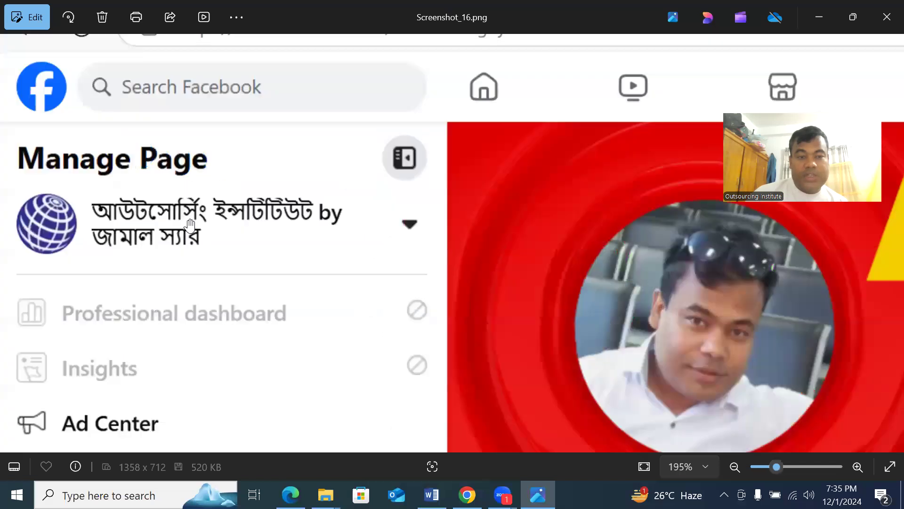
scroll(202, 230, "down", 2)
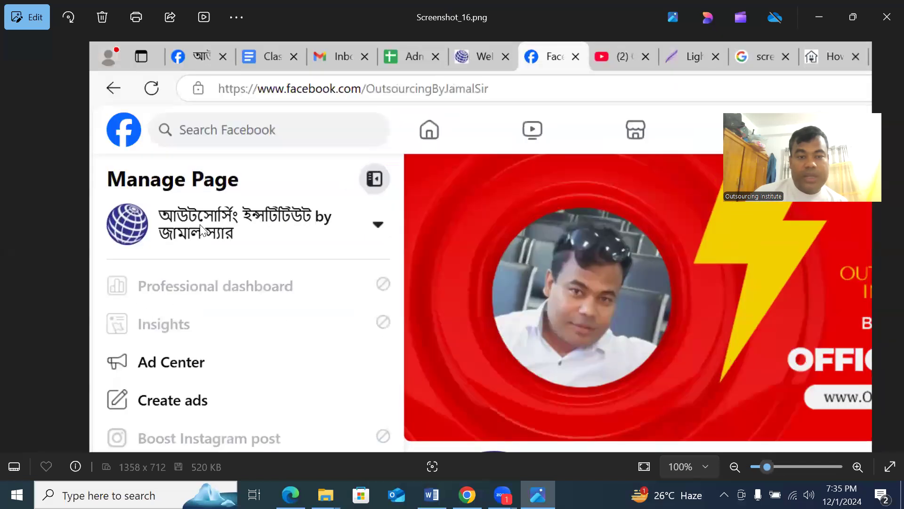
left_click(876, 14)
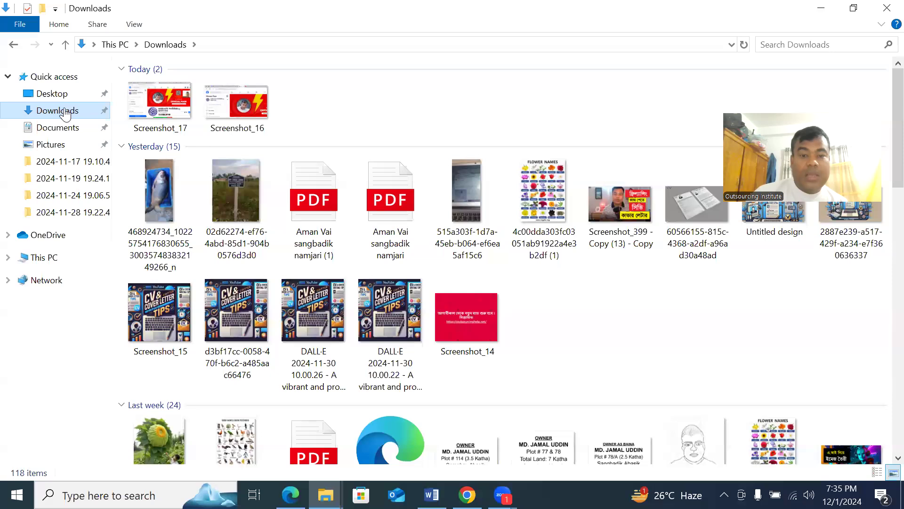
left_click(887, 8)
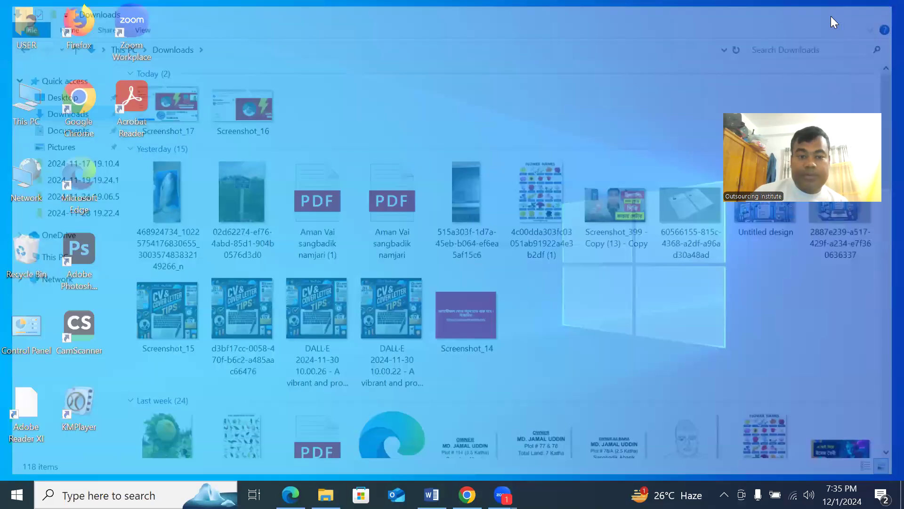
right_click(421, 137)
left_click(461, 181)
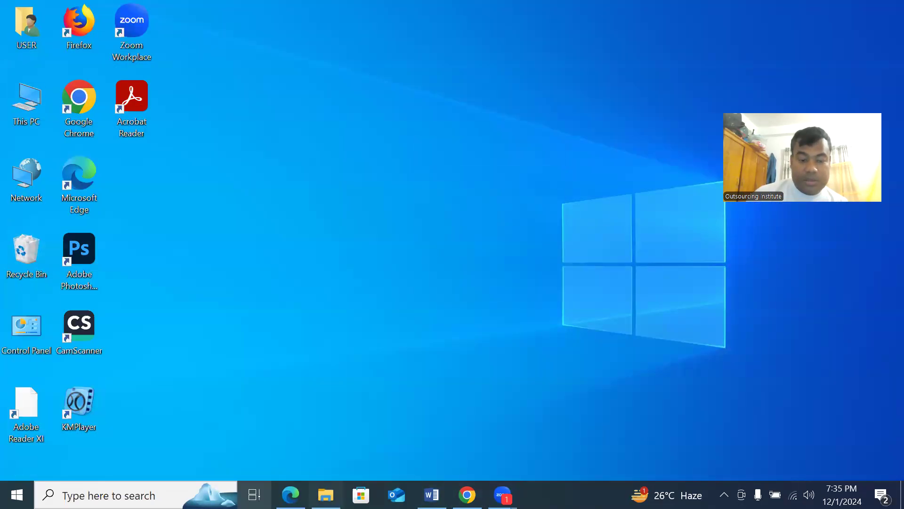
left_click(291, 494)
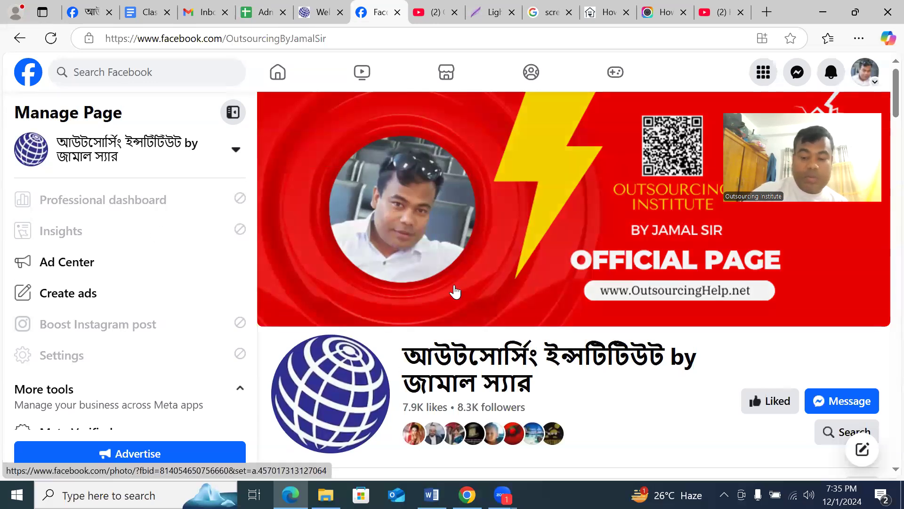
key("Print")
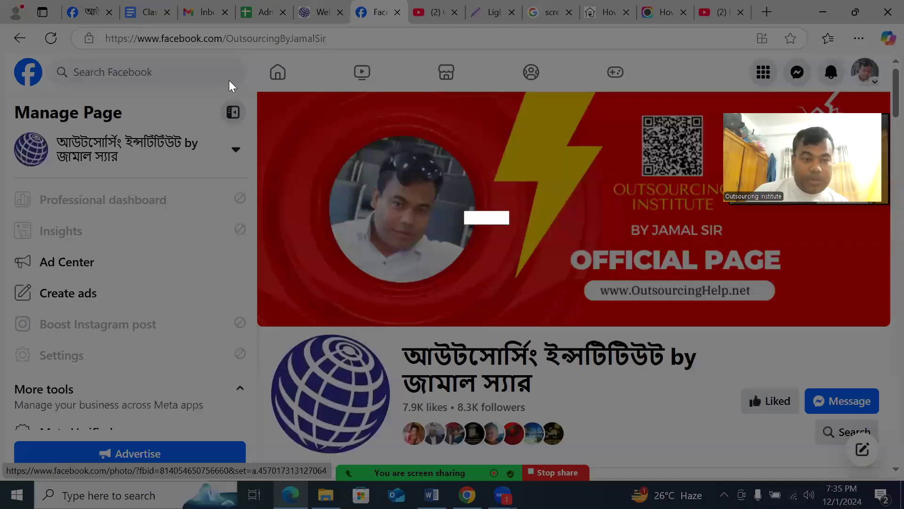
mouse_move(231, 44)
left_mouse_down()
mouse_move(249, 119)
mouse_move(479, 383)
mouse_move(605, 388)
mouse_move(610, 361)
mouse_move(598, 360)
mouse_move(621, 406)
left_mouse_up()
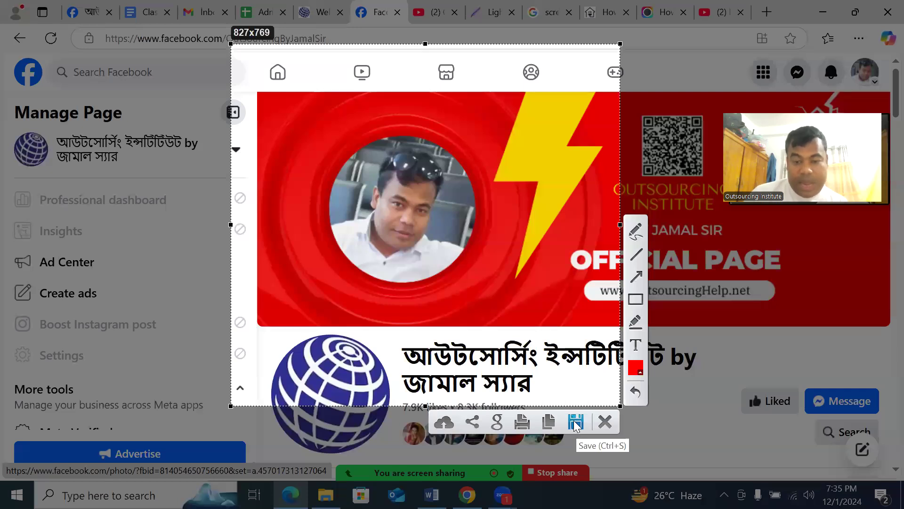
left_click(445, 423)
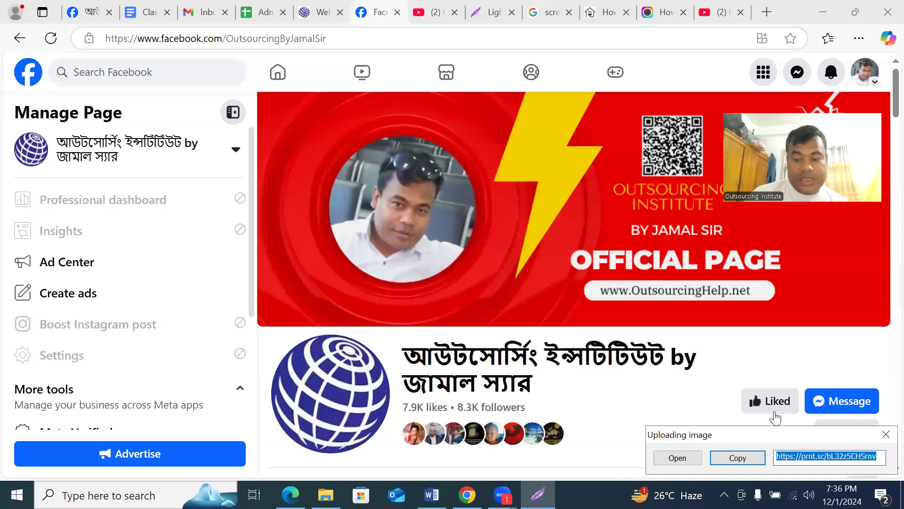
left_click(738, 458)
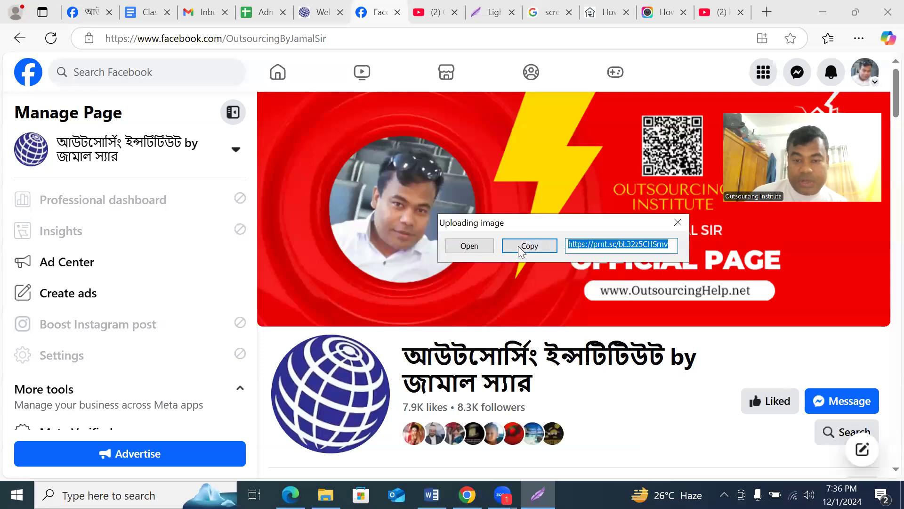
left_click(523, 249)
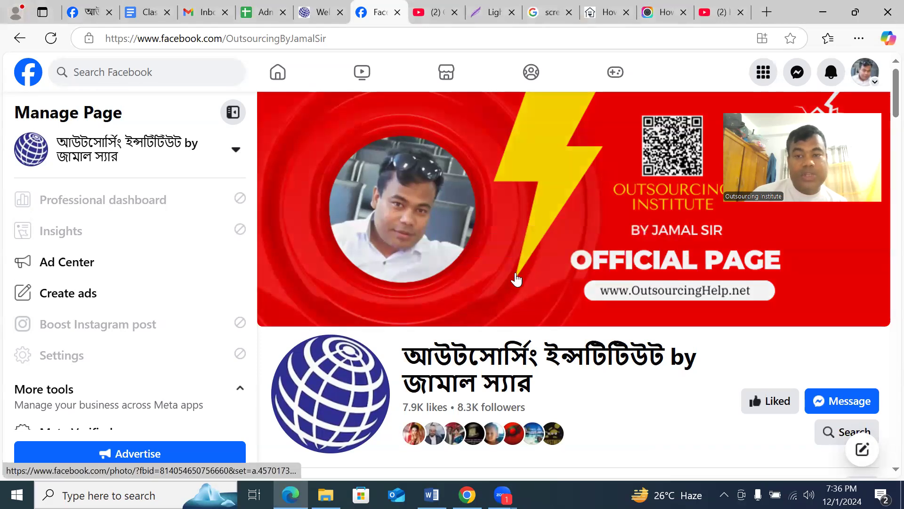
- Open the copied prnt.sc link in a new browser tab and look through the uploaded screenshot
left_click(766, 13)
right_click(460, 39)
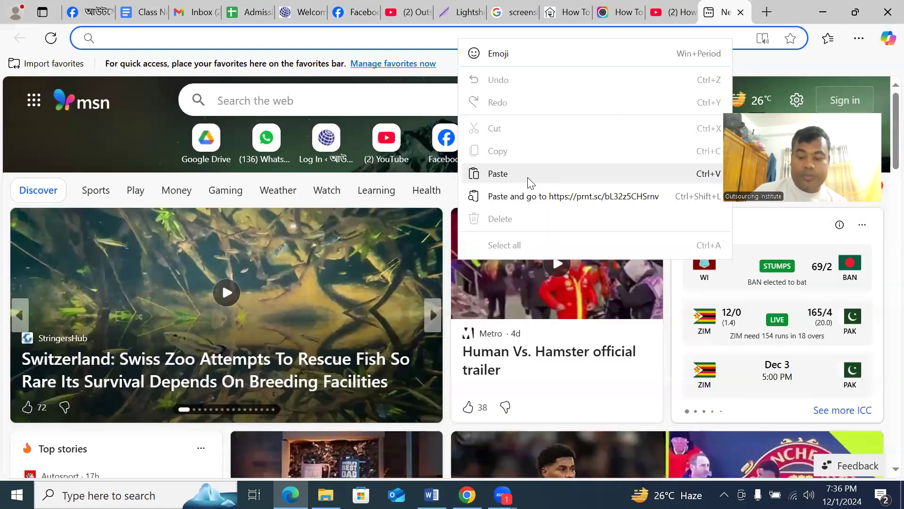
left_click(529, 174)
key("Return")
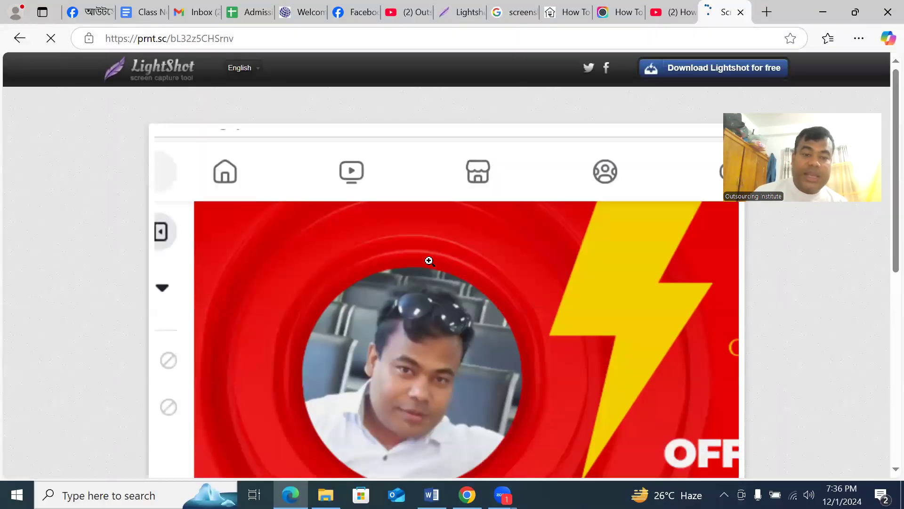
scroll(428, 259, "down", 7)
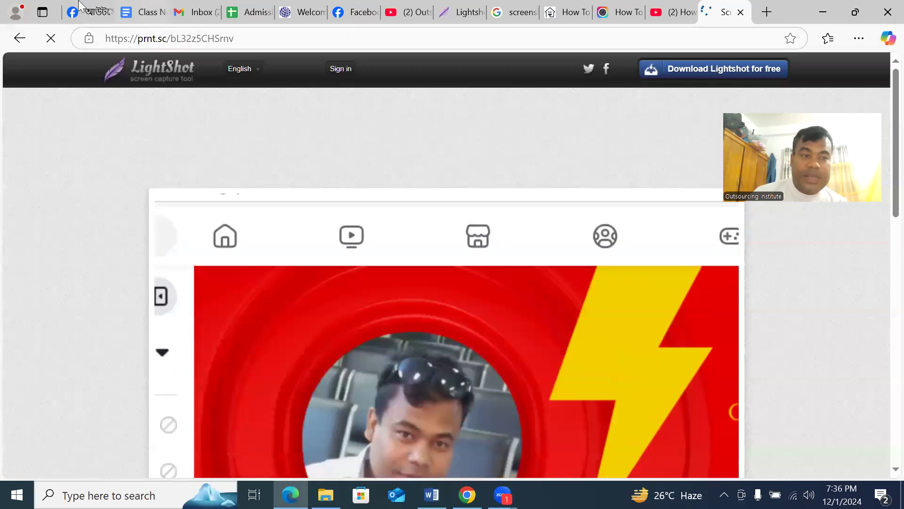
- From the institute's Facebook group, find a contact's Messenger chat and send them the copied prnt.sc screenshot link
left_click(81, 10)
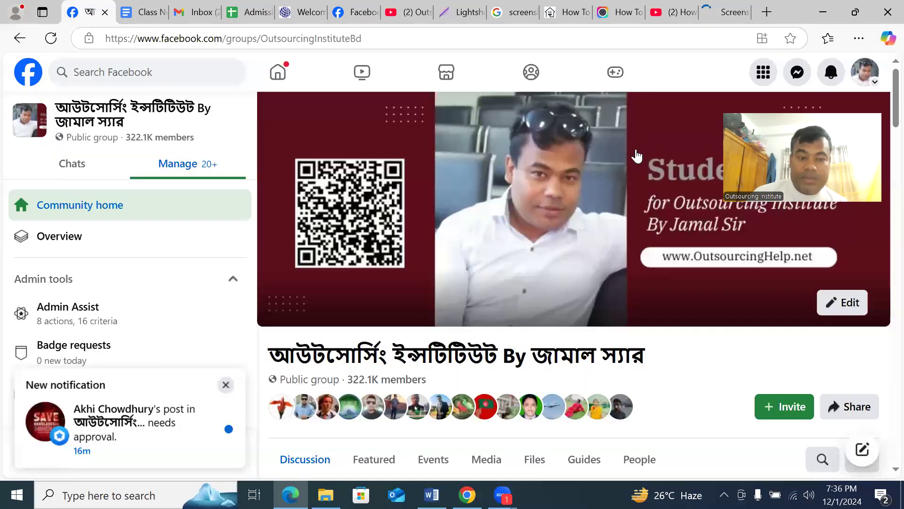
left_click(798, 75)
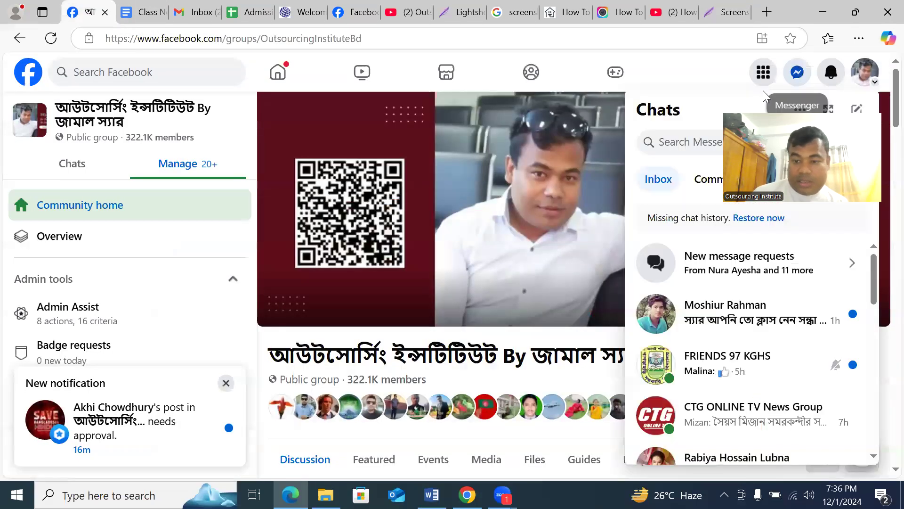
scroll(764, 366, "down", 5)
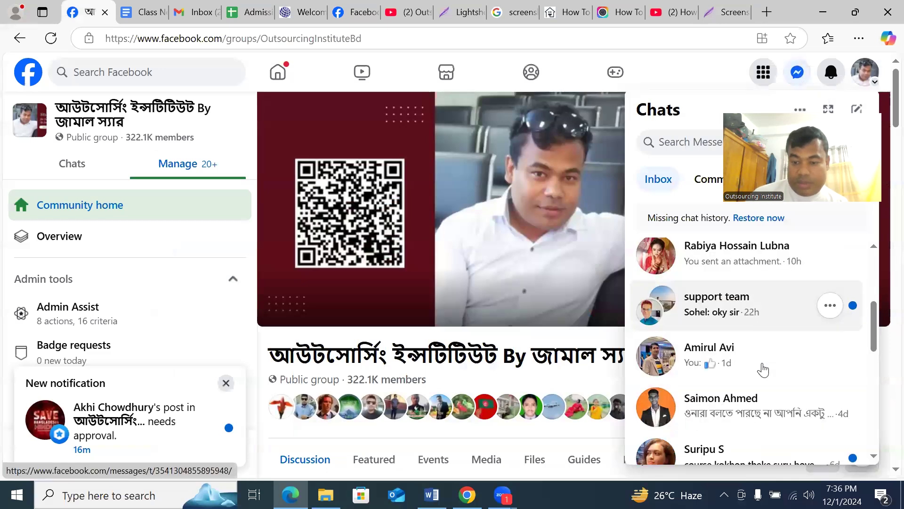
scroll(763, 368, "down", 2)
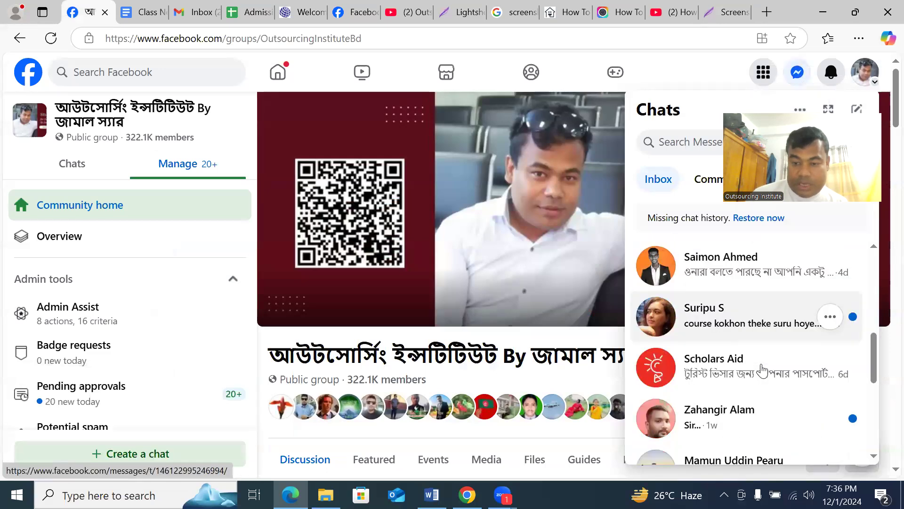
left_click(728, 273)
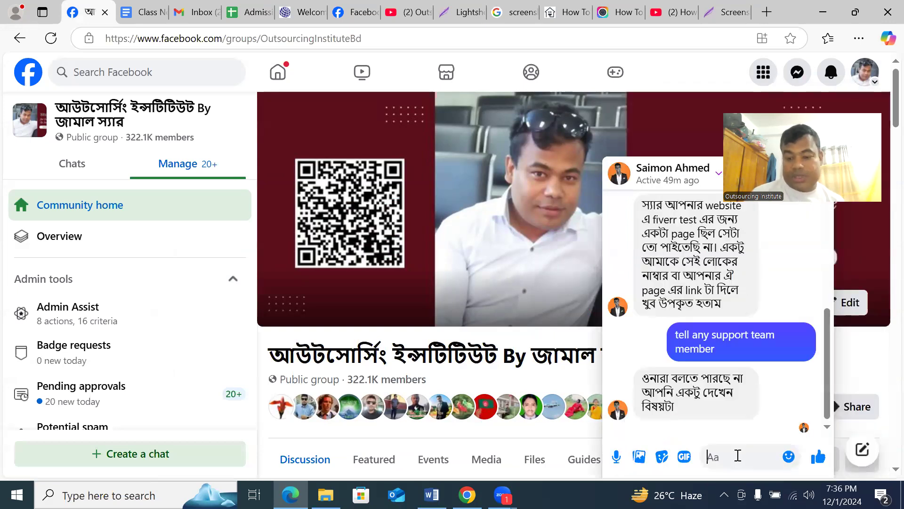
key("ctrl+v")
left_click(818, 456)
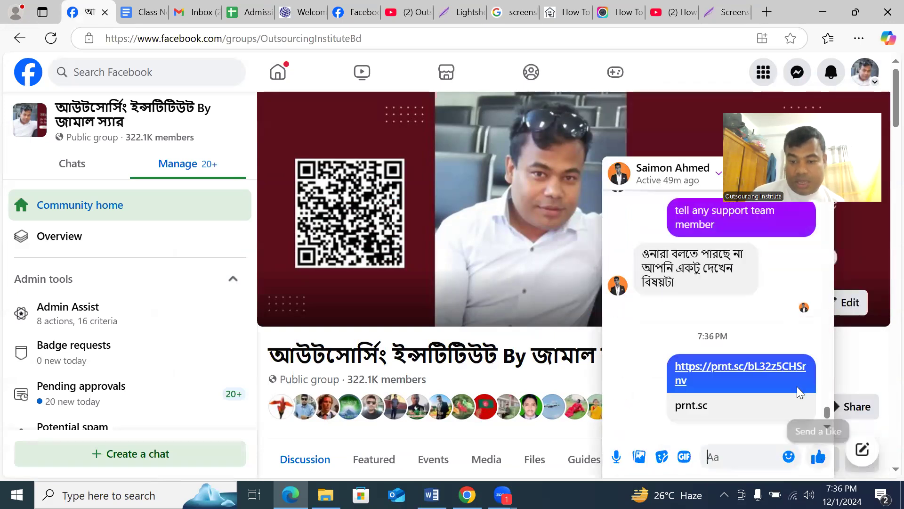
- Open the sent prnt.sc link from the chat and look over the shared screenshot page
left_click(715, 367)
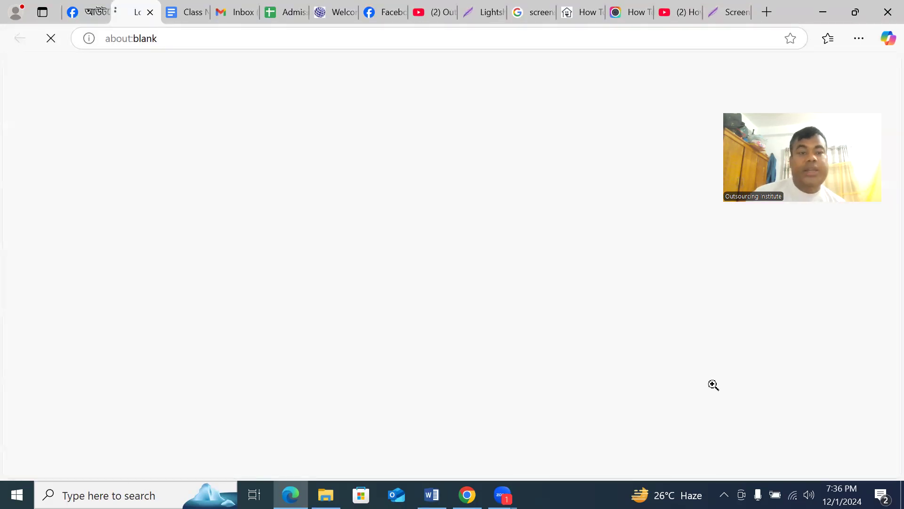
scroll(580, 283, "down", 5)
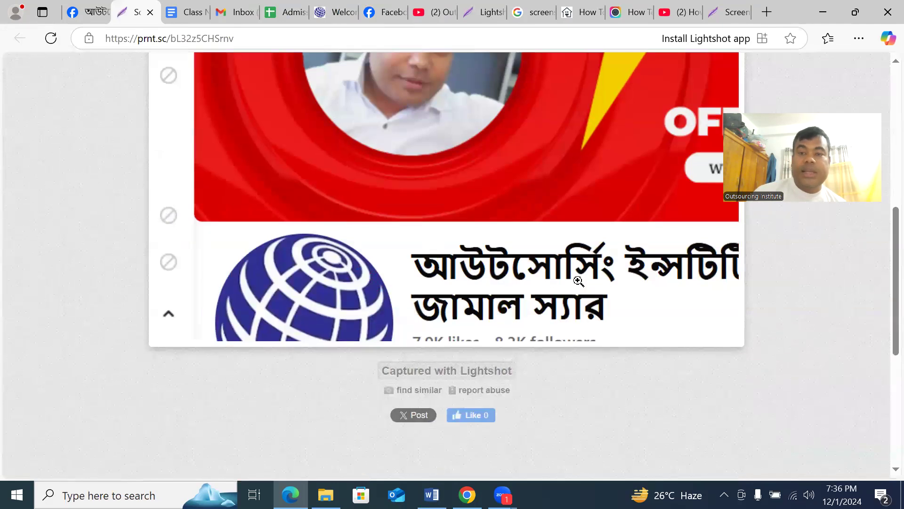
scroll(579, 281, "up", 5)
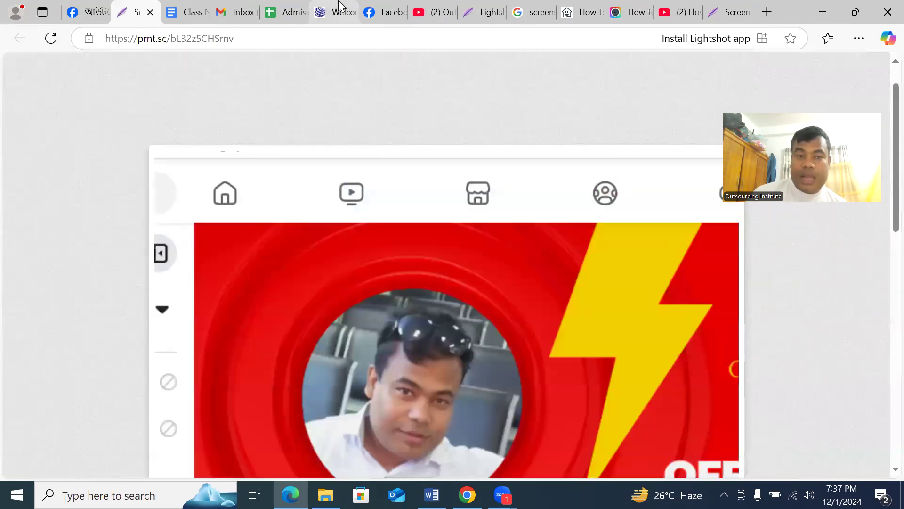
- On the outsourcinghelp.net page, capture a Lightshot area of about 1245x740 around the institute building photo
left_click(339, 6)
scroll(507, 292, "down", 5)
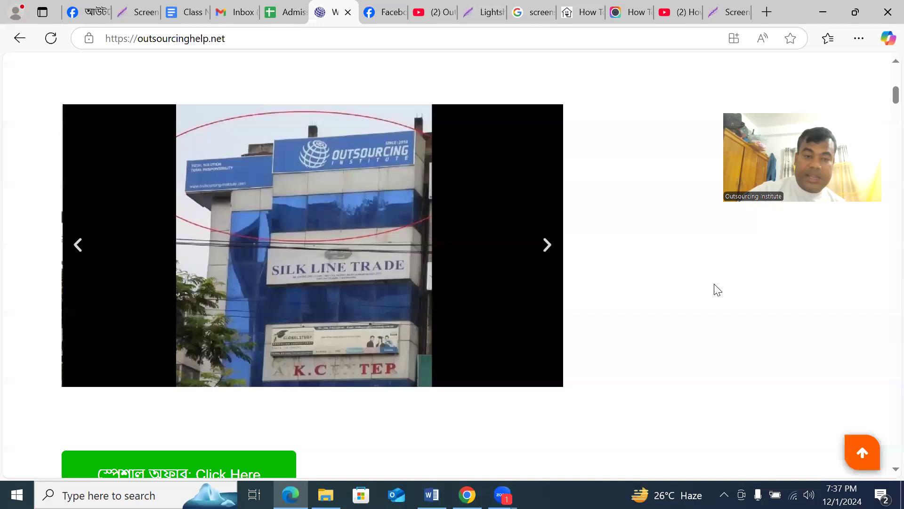
key("Print")
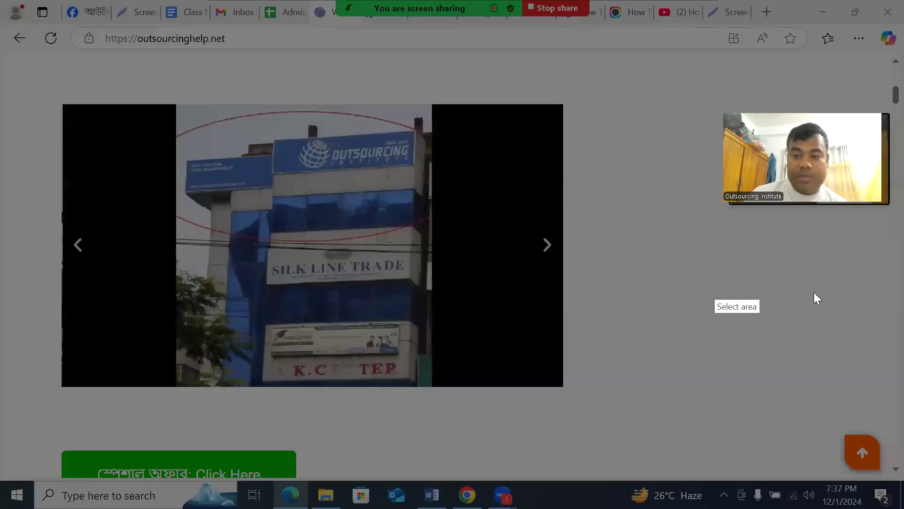
left_click_drag(28, 60, 612, 408)
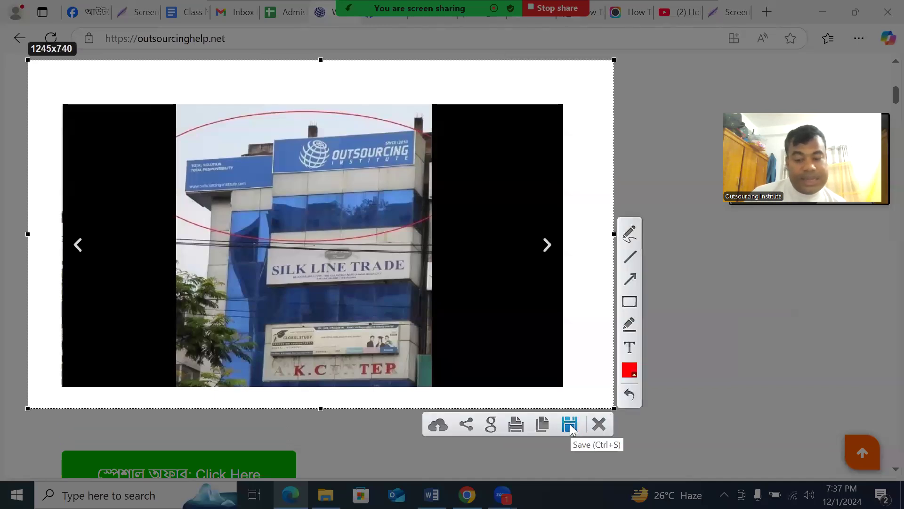
- Save the building capture as Screenshot_18 in PNG format in the Downloads folder, checking the available file types and save locations
left_click(570, 425)
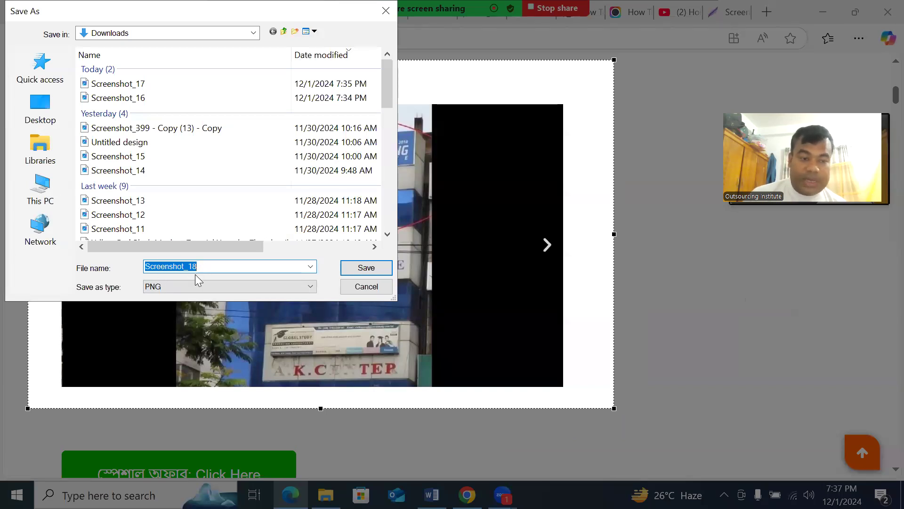
left_click(169, 286)
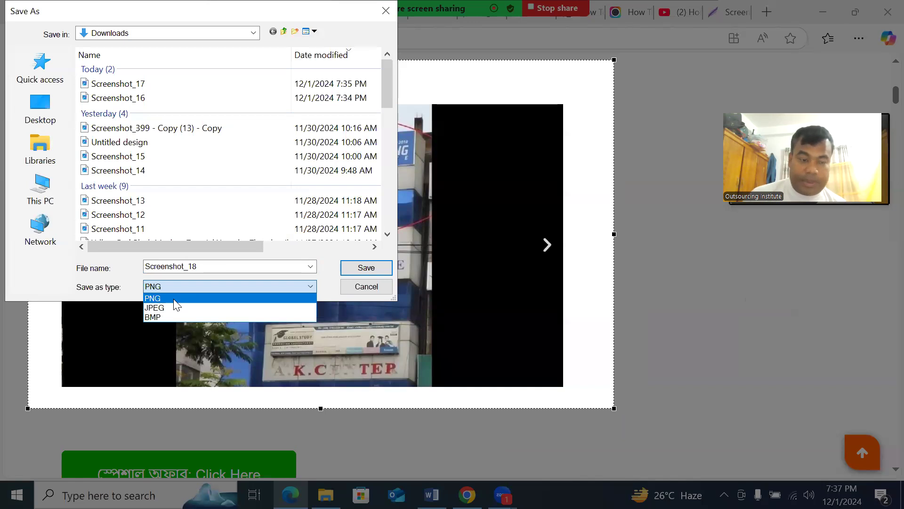
left_click(127, 297)
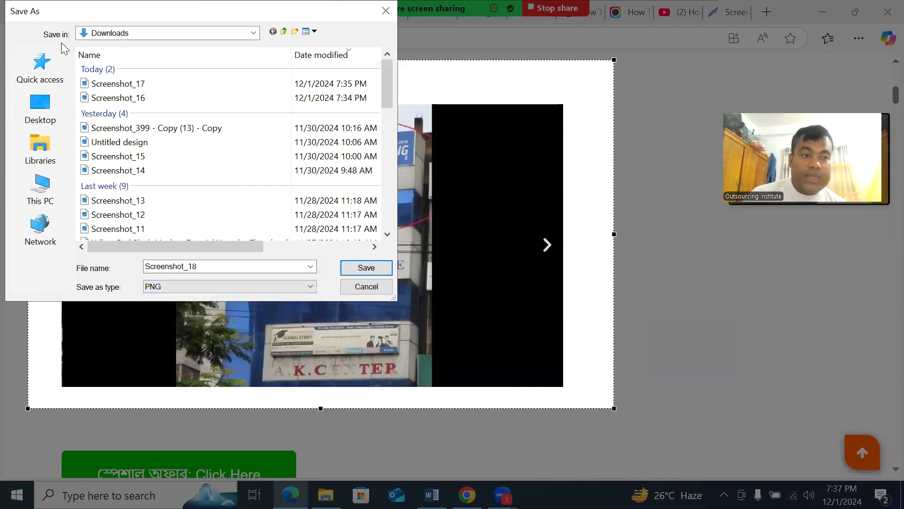
left_click(137, 37)
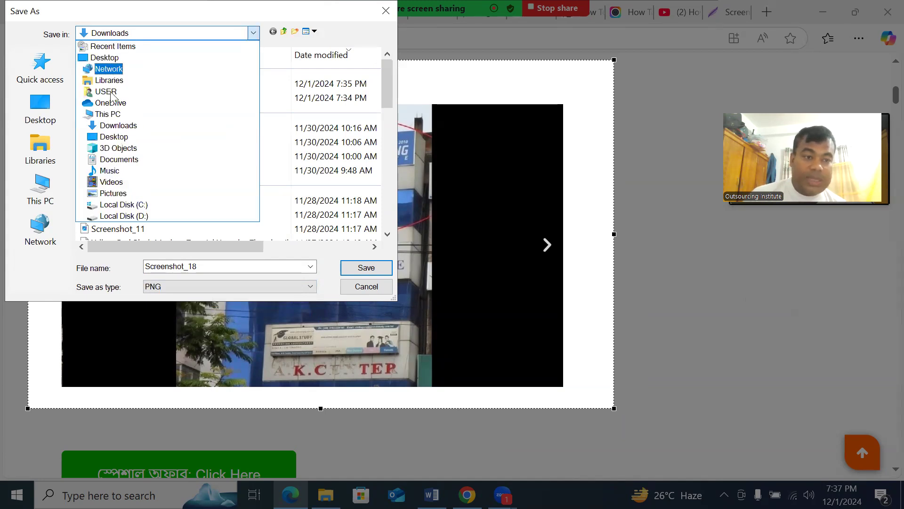
left_click(121, 127)
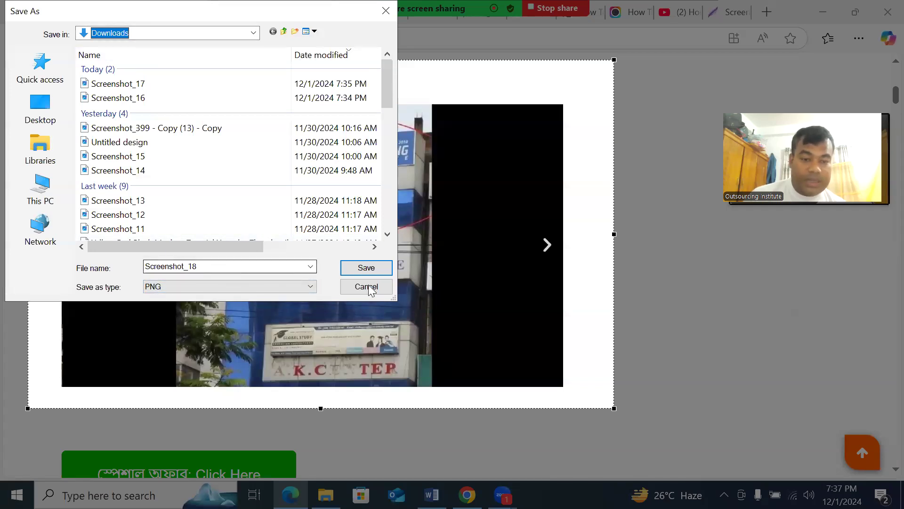
left_click(373, 269)
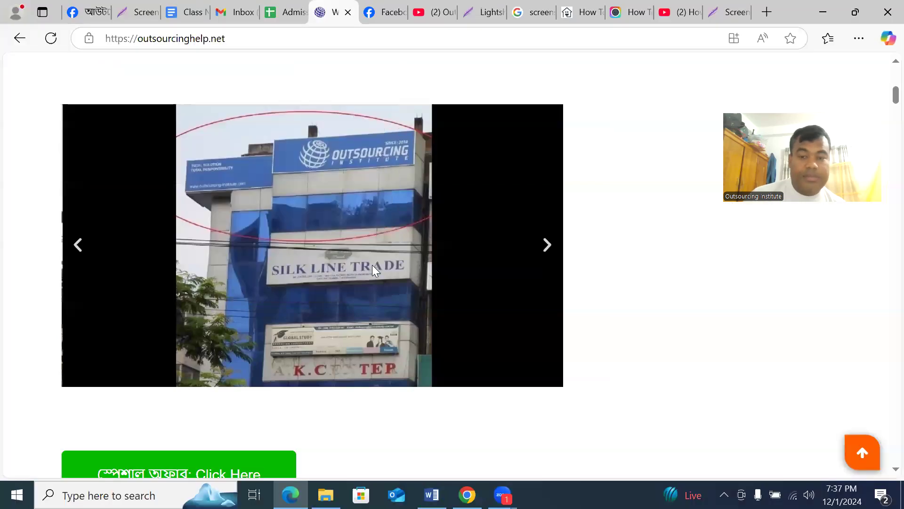
- Switch to File Explorer, open Screenshot_18 from the Downloads folder to check the image, and close the viewer
left_click(822, 17)
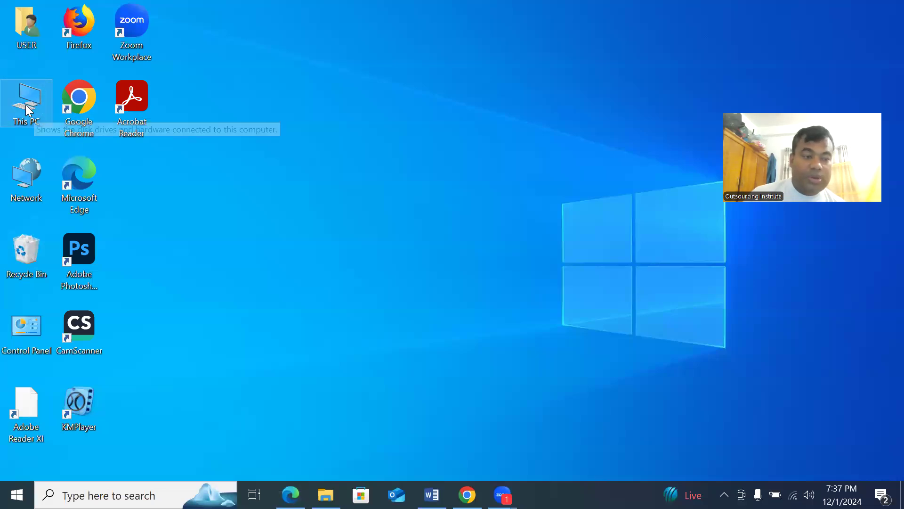
double_click(42, 119)
left_click(57, 111)
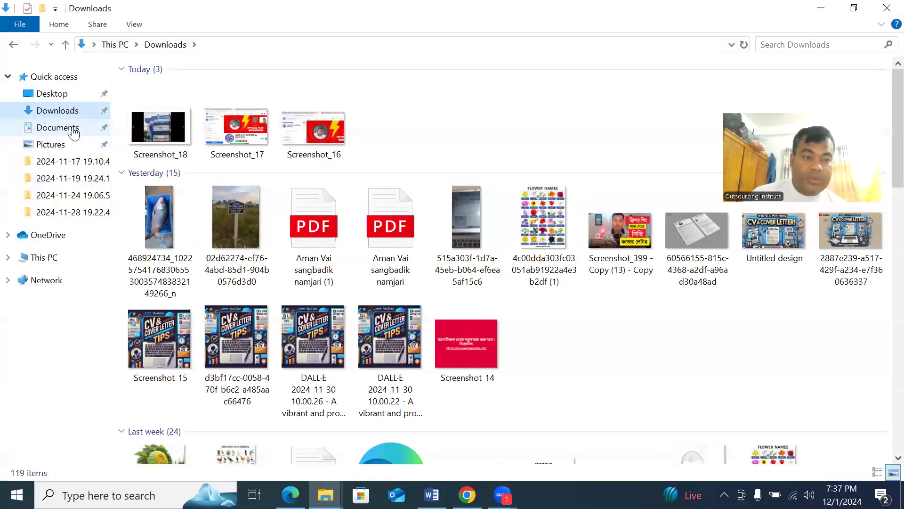
double_click(164, 126)
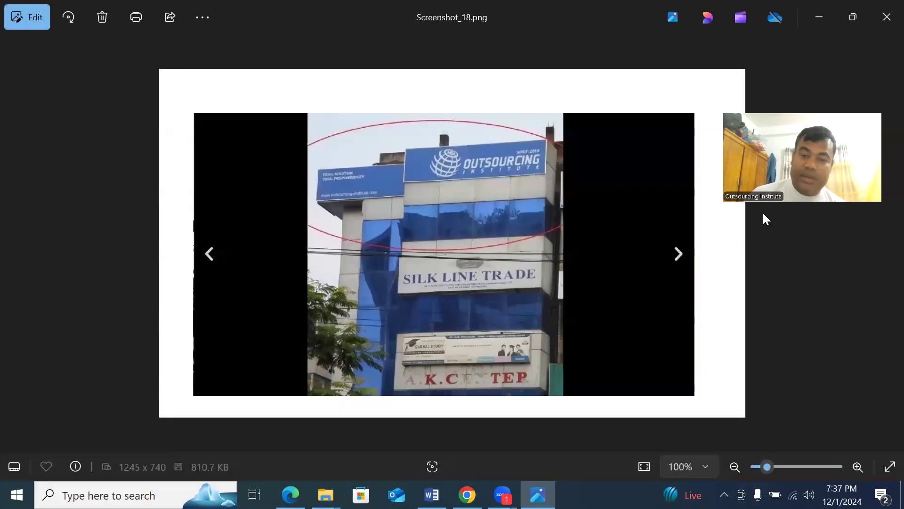
left_click(885, 9)
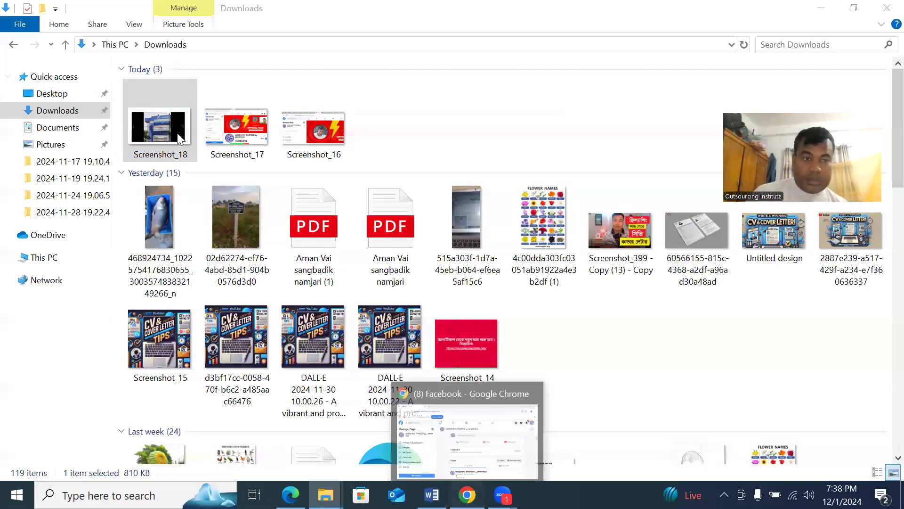
- Back in Edge, capture an area of about 769x724 around the list of useful links on outsourcinghelp.net
left_click(467, 494)
key("alt+Tab")
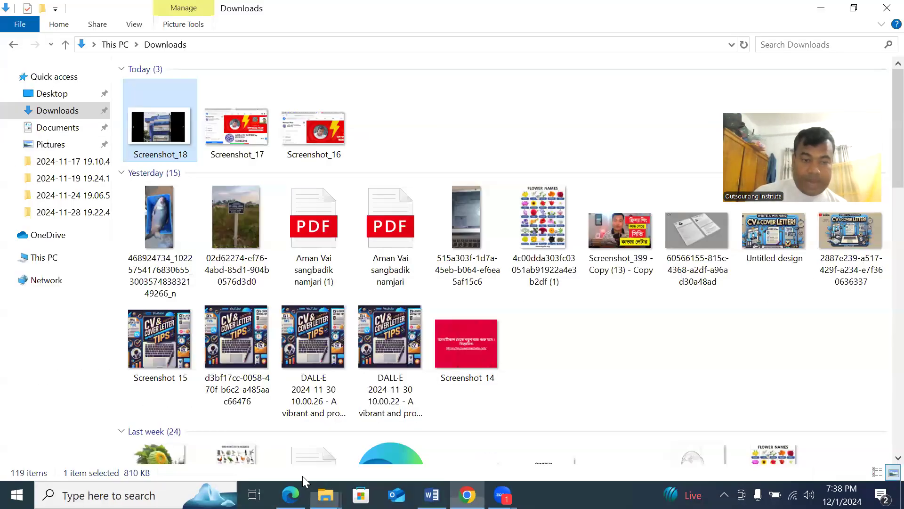
key("alt+Tab")
scroll(383, 322, "down", 10)
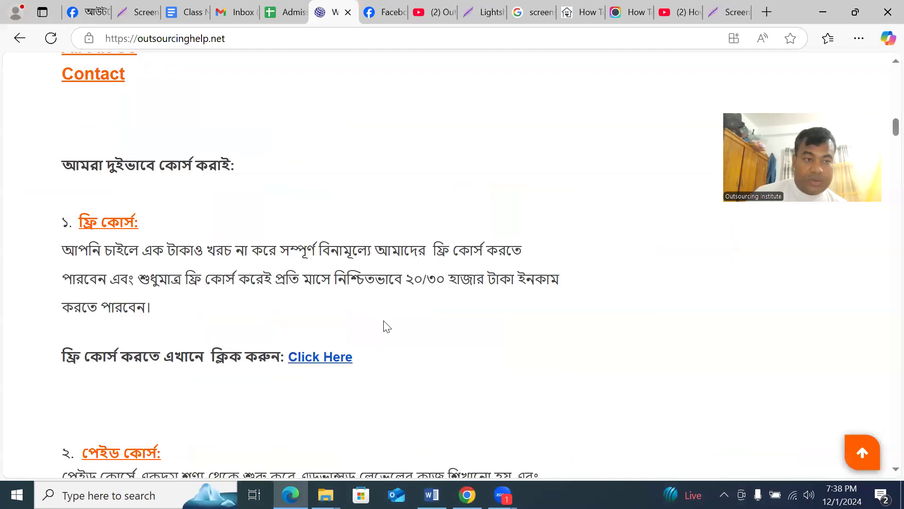
scroll(569, 236, "up", 5)
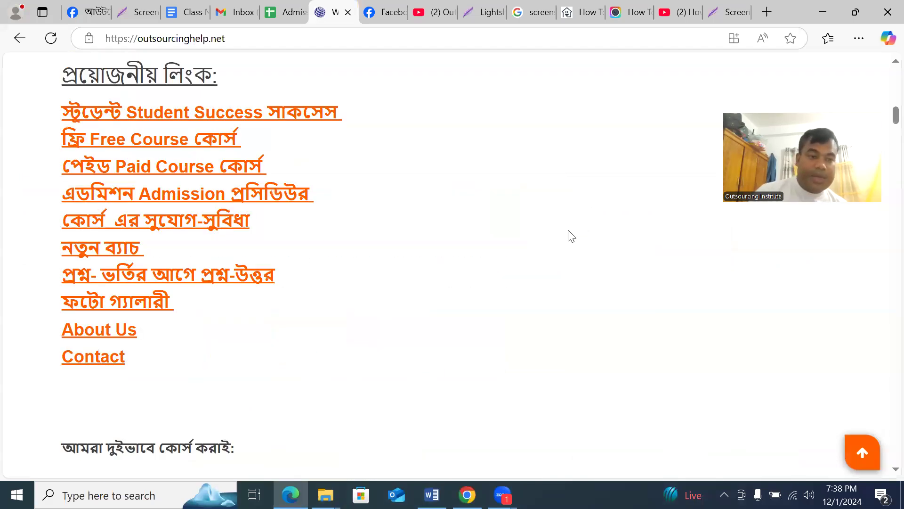
key("Print")
left_click_drag(27, 54, 156, 330)
left_click_drag(381, 390, 389, 395)
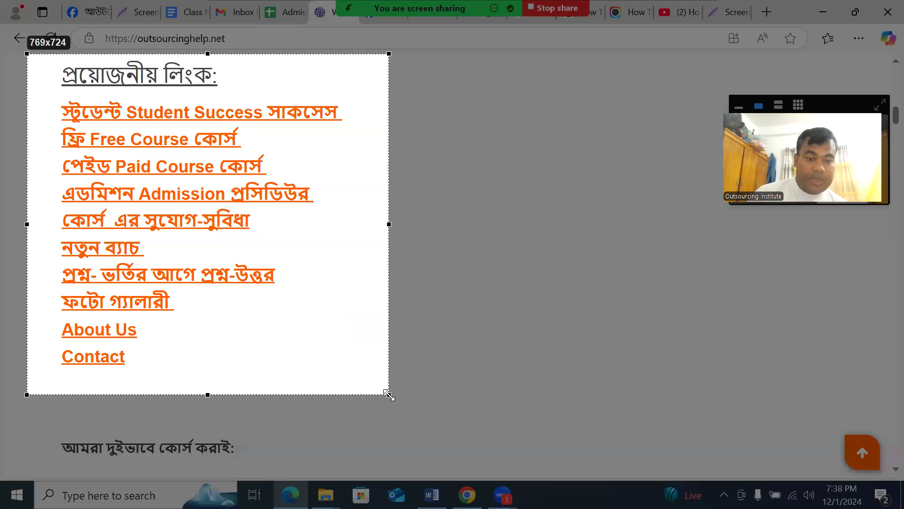
- Save the links capture as Screenshot_19 in PNG format in Downloads, check it in the folder, and return to the website
left_click(344, 410)
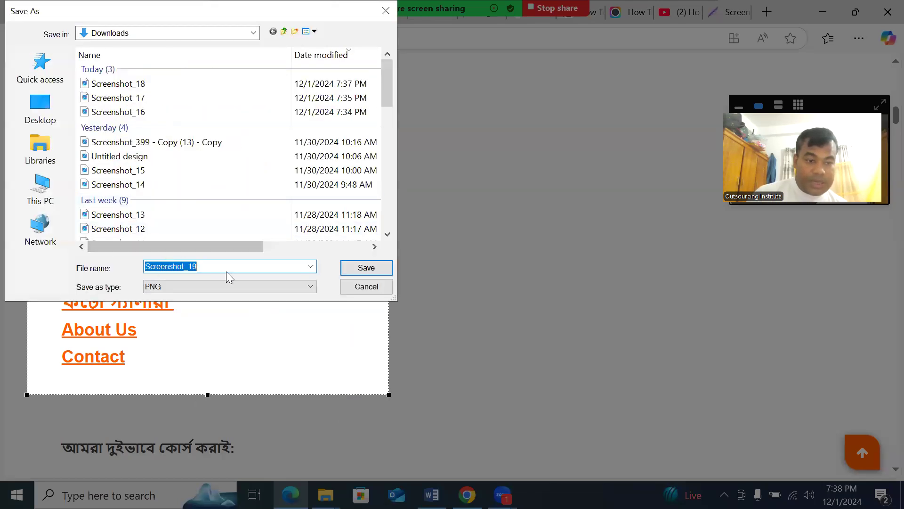
left_click(366, 267)
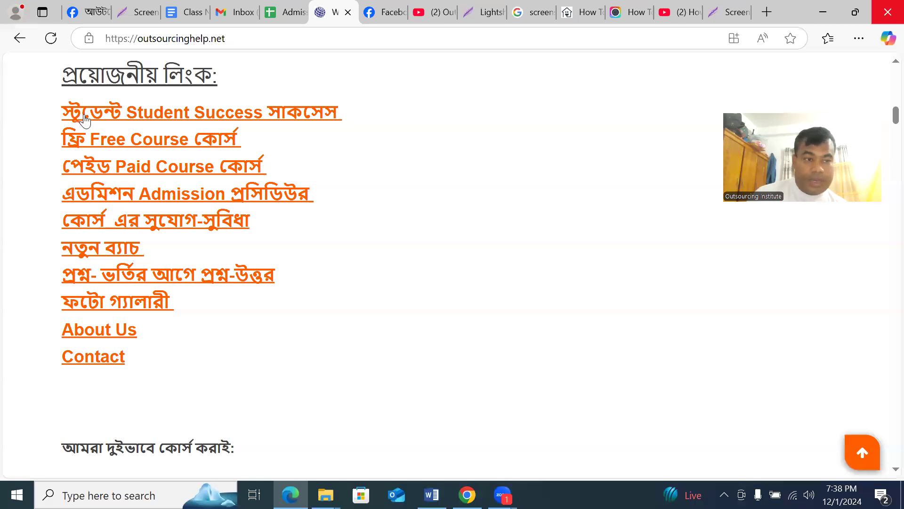
key("alt+Tab")
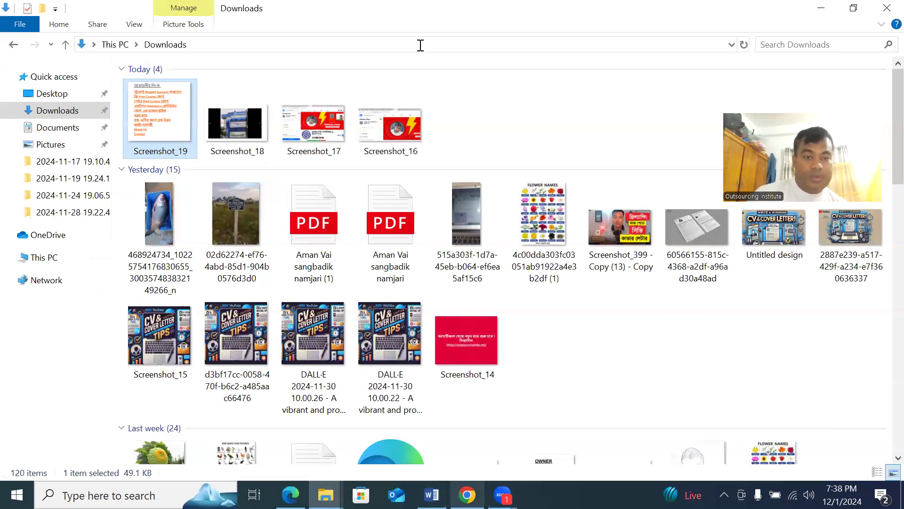
key("alt+Tab")
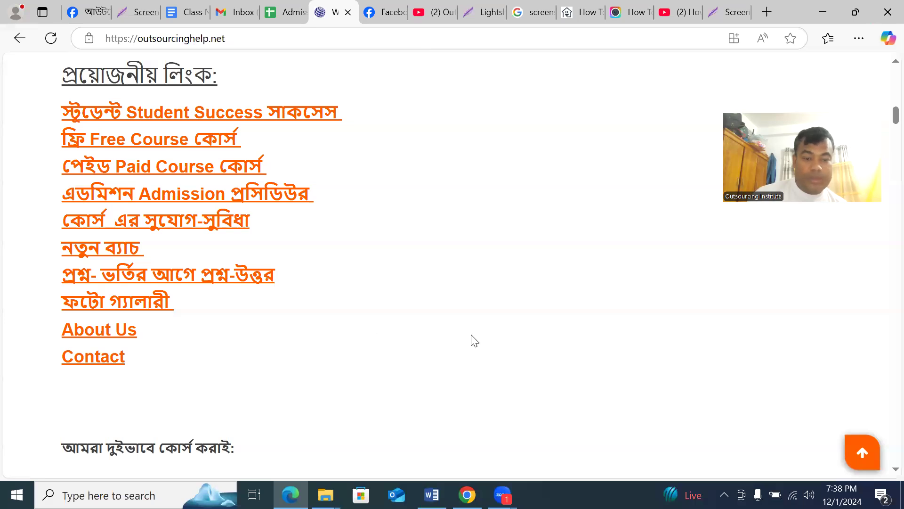
- Look over the institute's website and Facebook page, and point out the Print Scr key in the HelloTech guide's keyboard picture
scroll(475, 339, "down", 5)
scroll(472, 344, "up", 5)
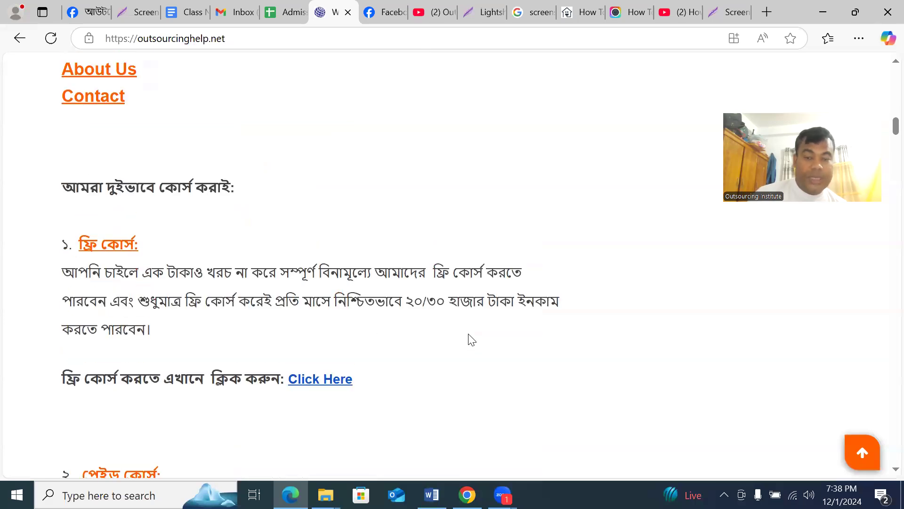
left_click(370, 14)
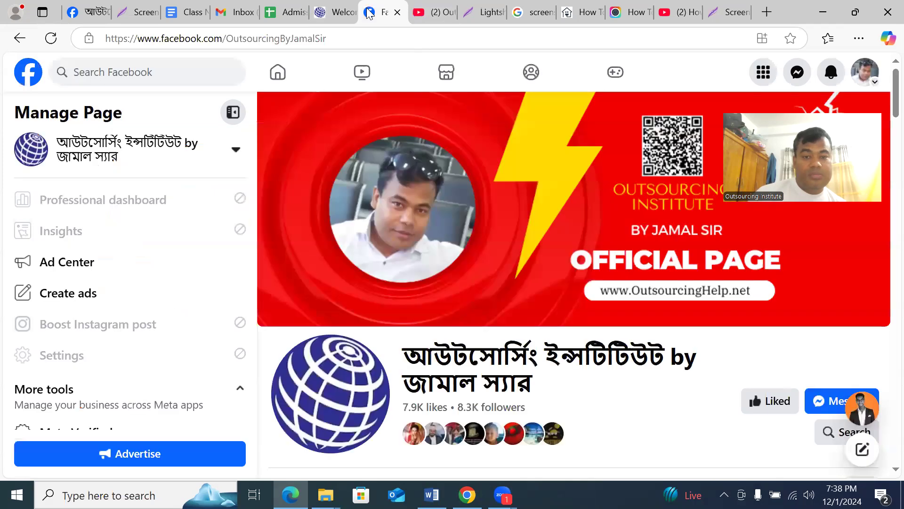
left_click(574, 13)
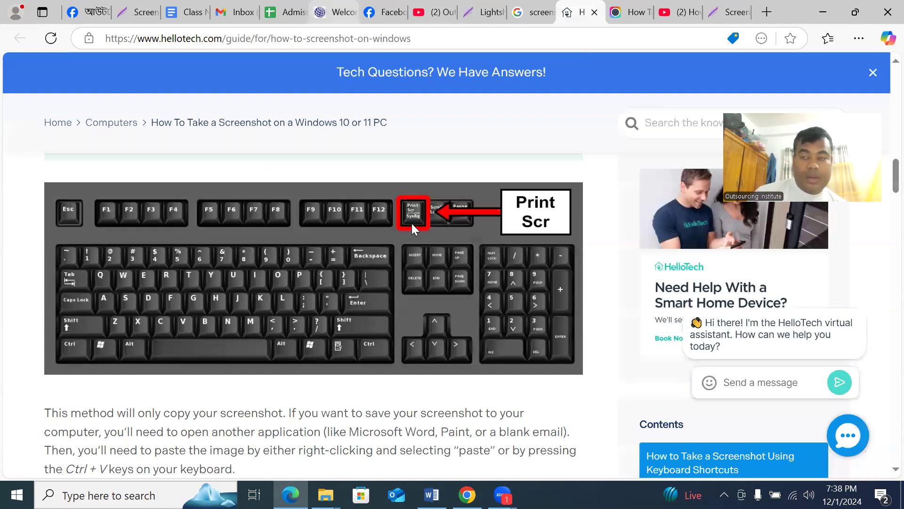
- Return to outsourcinghelp.net and capture an area of about 1210x728 around the institute building photo
key("ctrl+6")
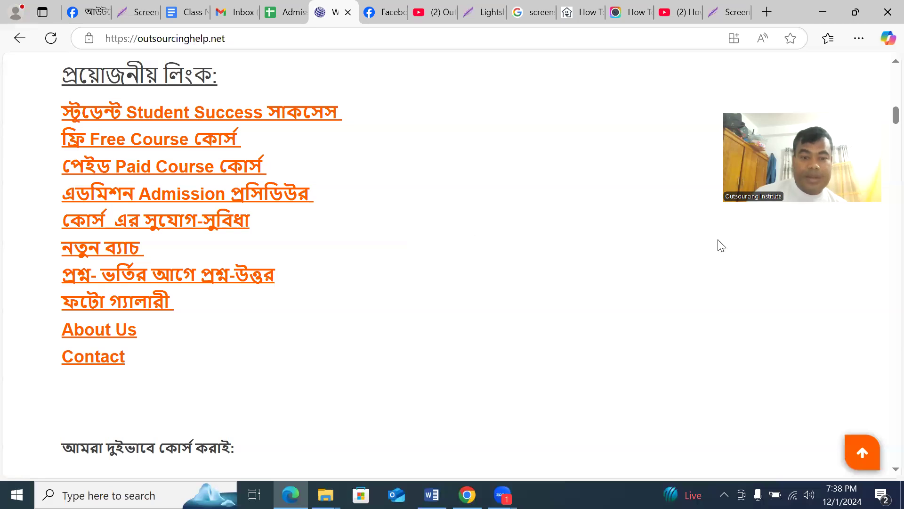
scroll(722, 282, "up", 8)
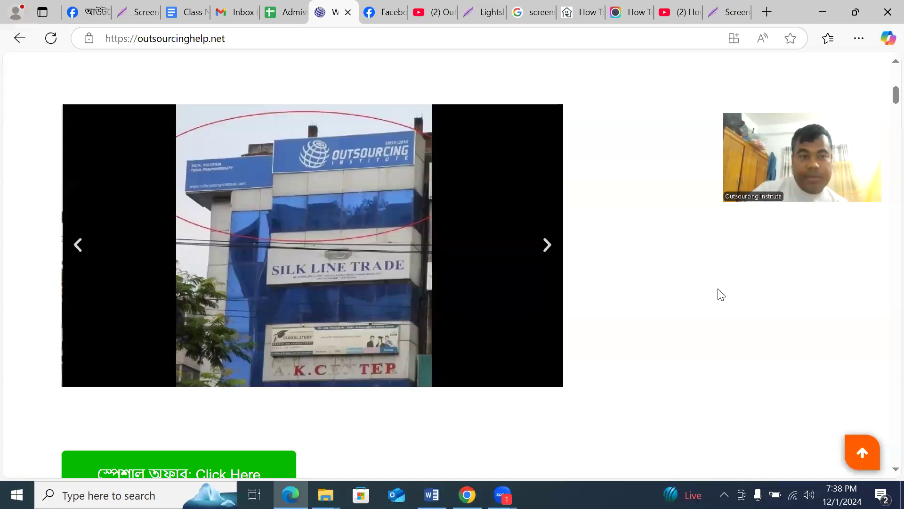
key("Print")
left_click_drag(28, 66, 363, 438)
left_click_drag(599, 409, 598, 409)
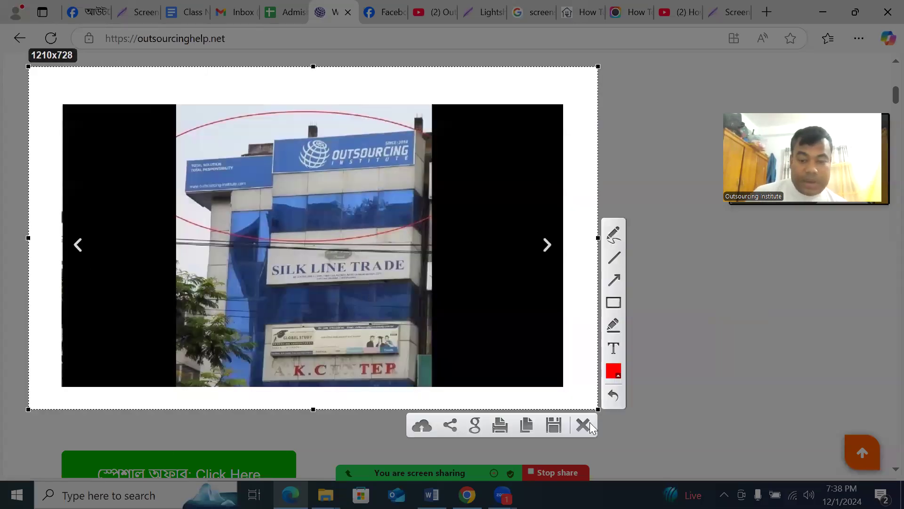
left_click(423, 427)
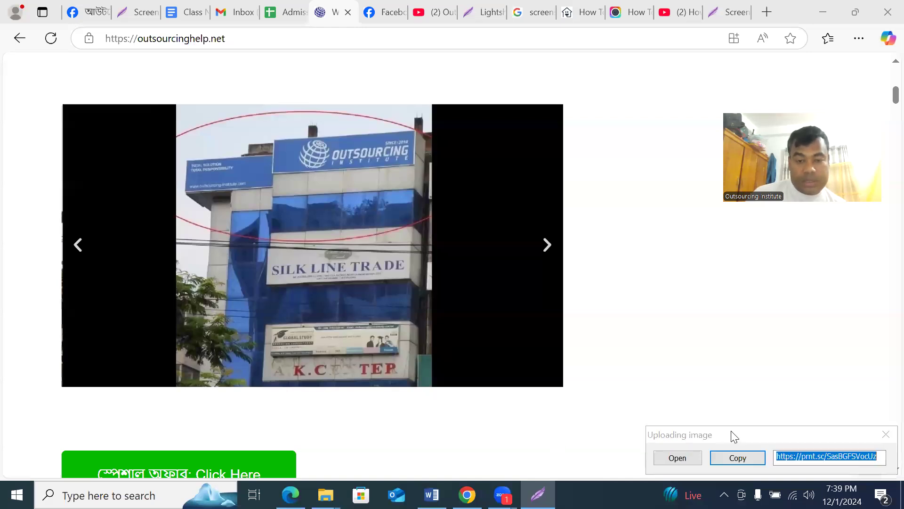
left_click_drag(732, 432, 333, 249)
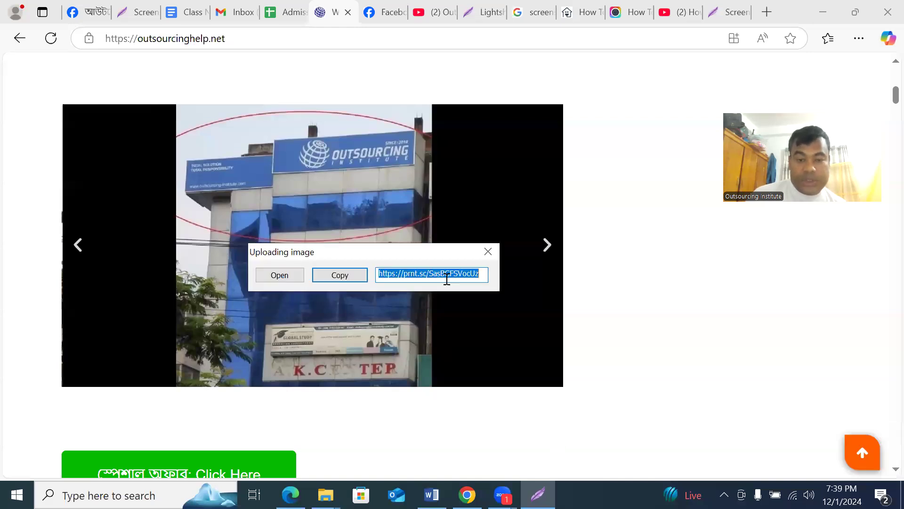
left_click(342, 276)
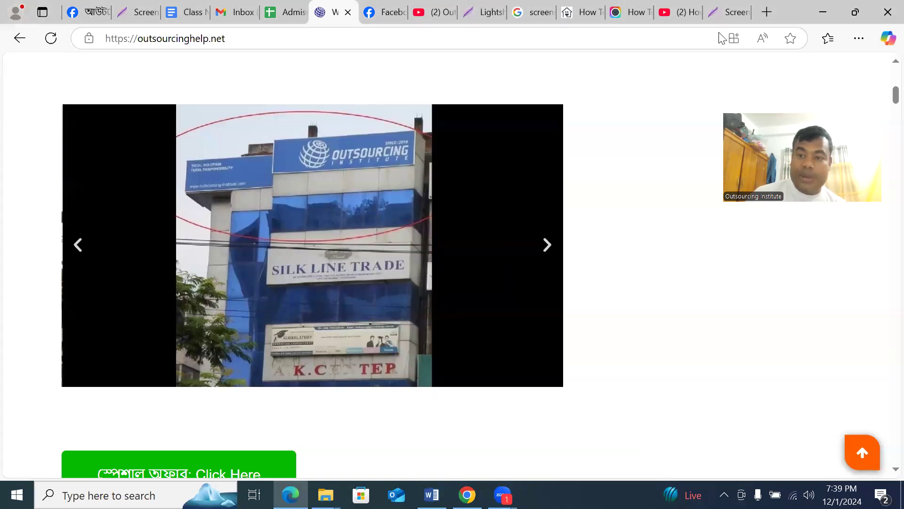
- Open the copied prnt.sc link in a new browser tab and look over the uploaded building screenshot
left_click(767, 12)
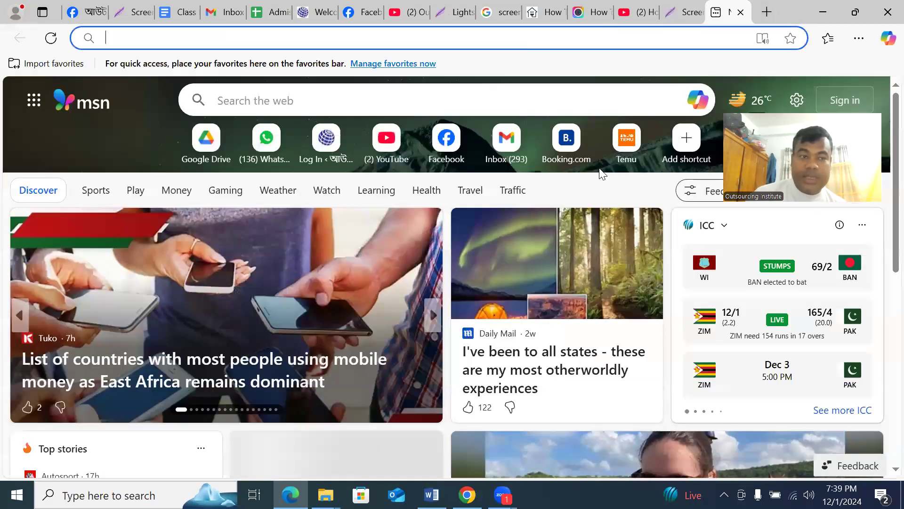
key("ctrl+v")
key("Return")
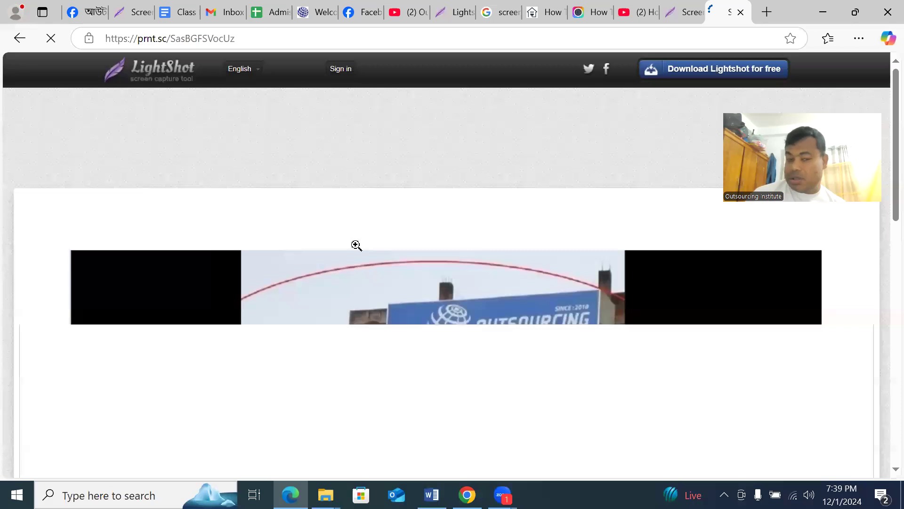
scroll(363, 230, "down", 5)
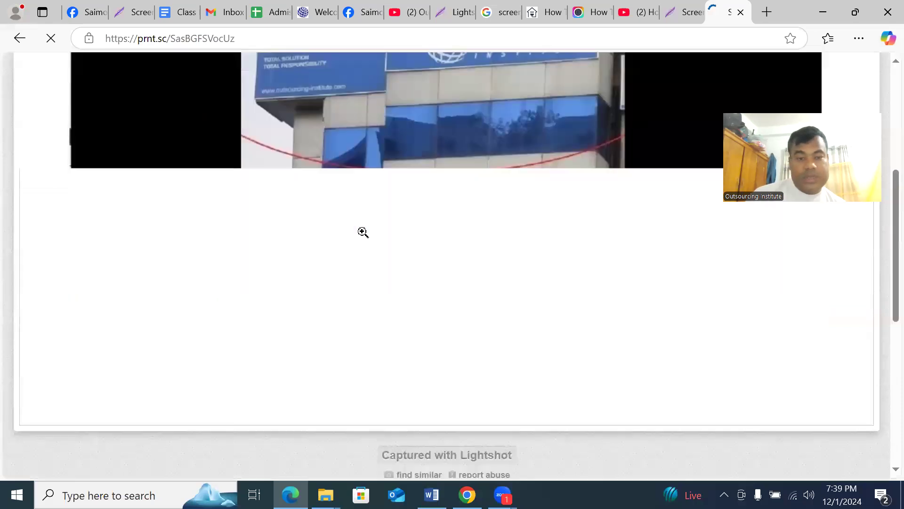
scroll(363, 232, "up", 5)
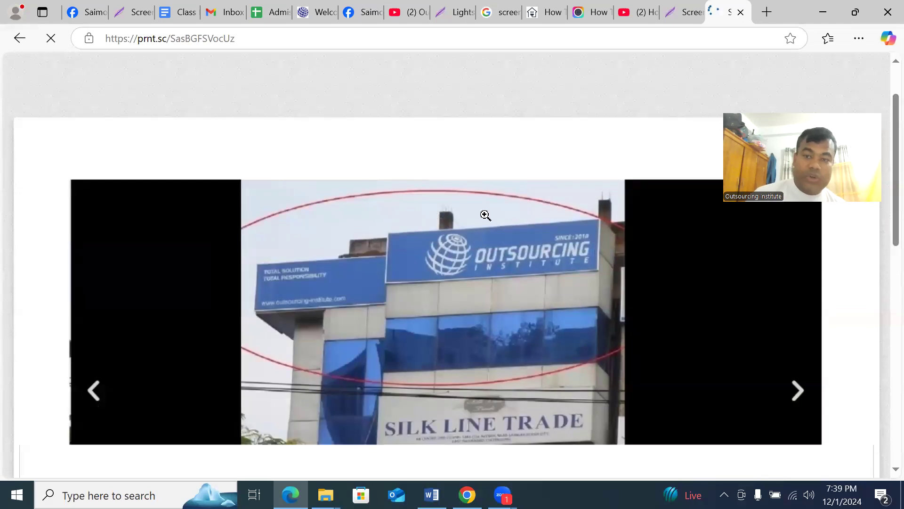
scroll(519, 192, "down", 5)
scroll(516, 200, "up", 5)
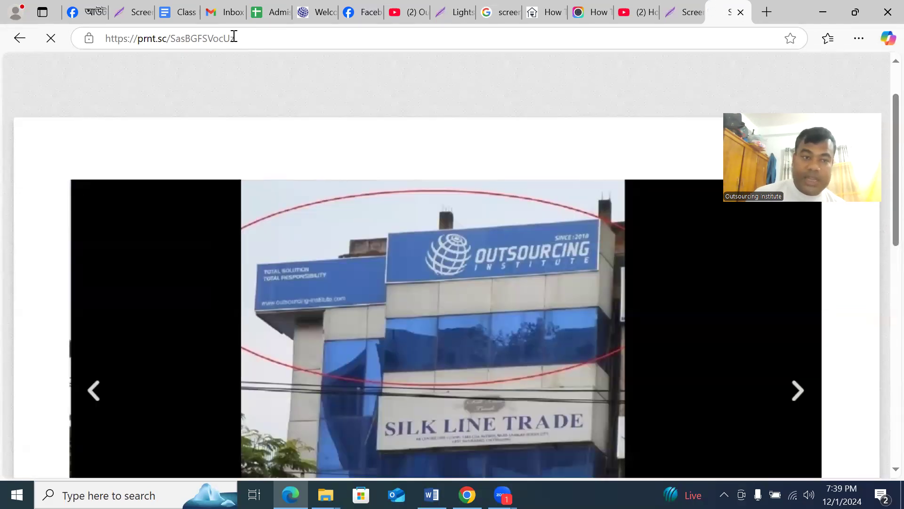
- Point out the prnt.sc address of the uploaded building screenshot in its browser tab
left_click(212, 42)
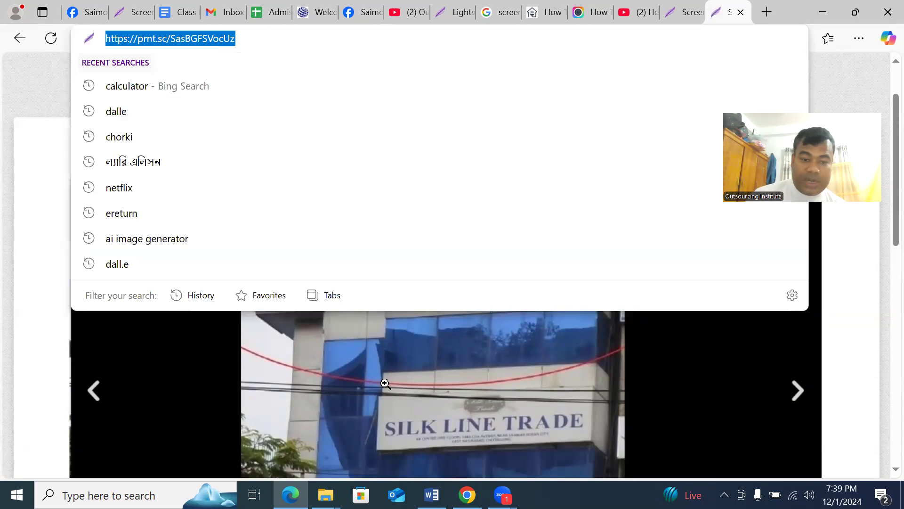
left_click(198, 18)
left_click(200, 41)
left_click(380, 343)
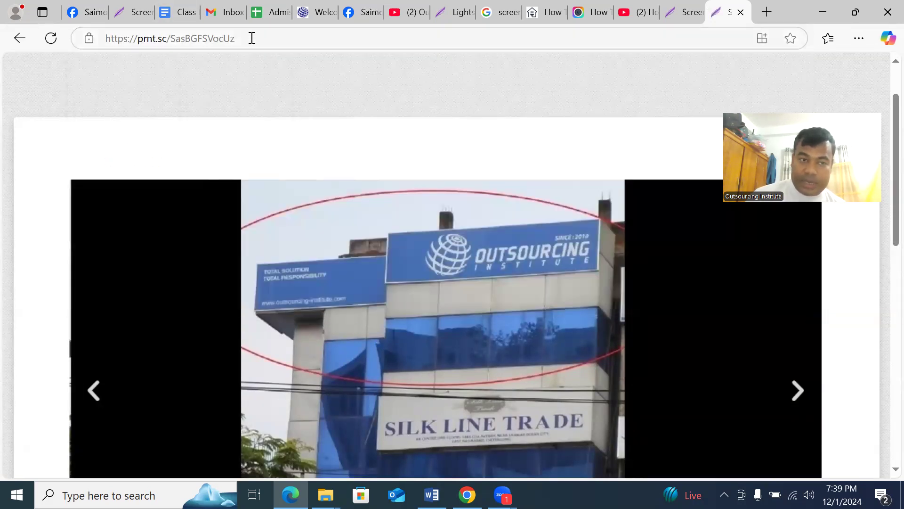
- Switch to the Downloads folder in File Explorer and view the saved building capture, Screenshot_18, in Photos
left_click(829, 12)
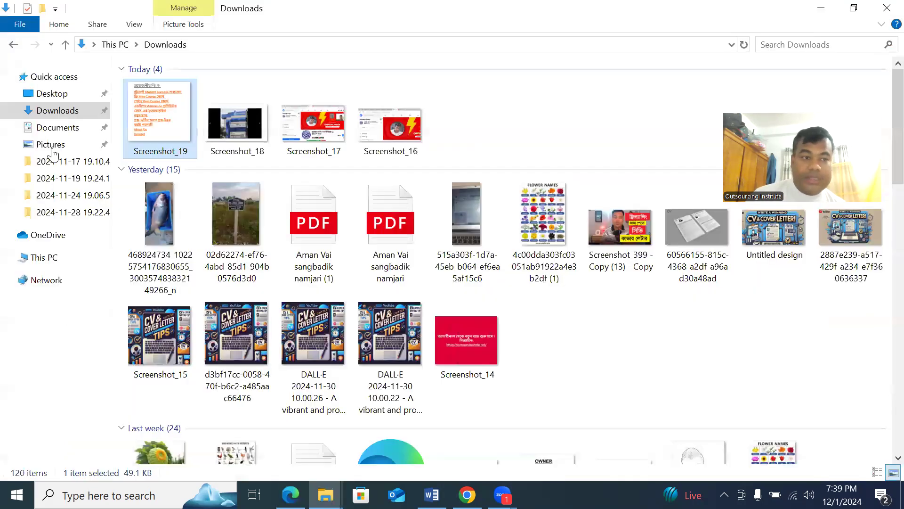
left_click(234, 116)
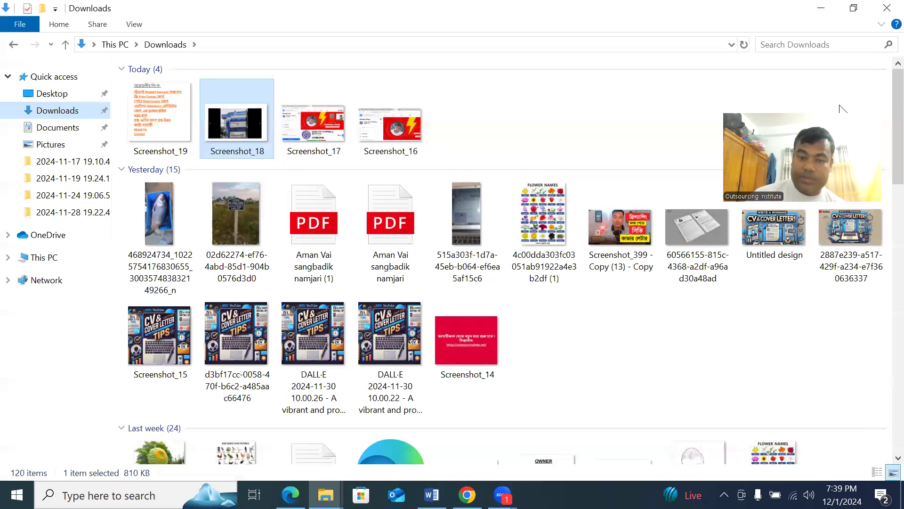
double_click(233, 116)
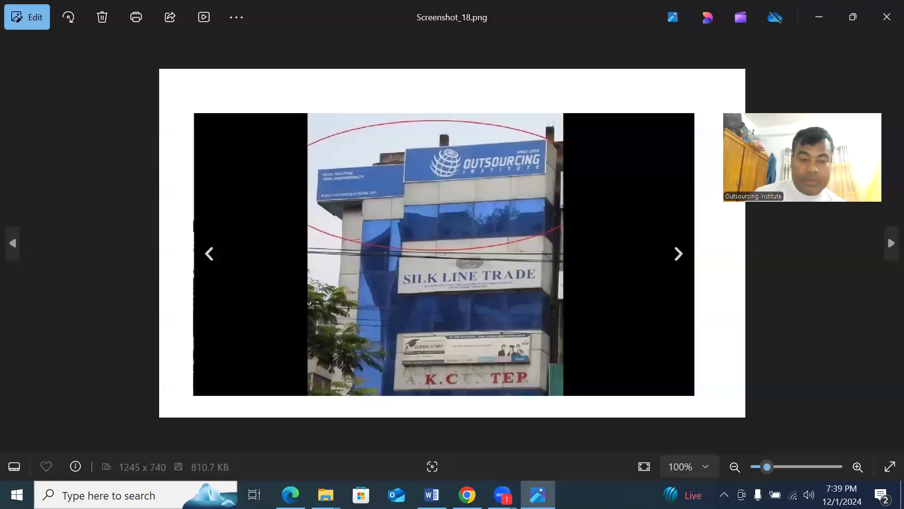
left_click(886, 17)
- Return to the Facebook group page in Edge and close the open chat window
left_click(291, 495)
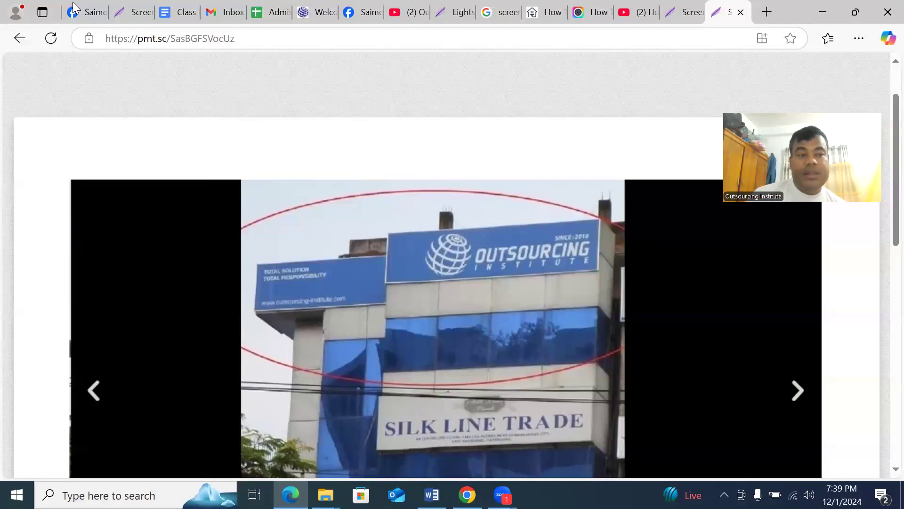
left_click(87, 12)
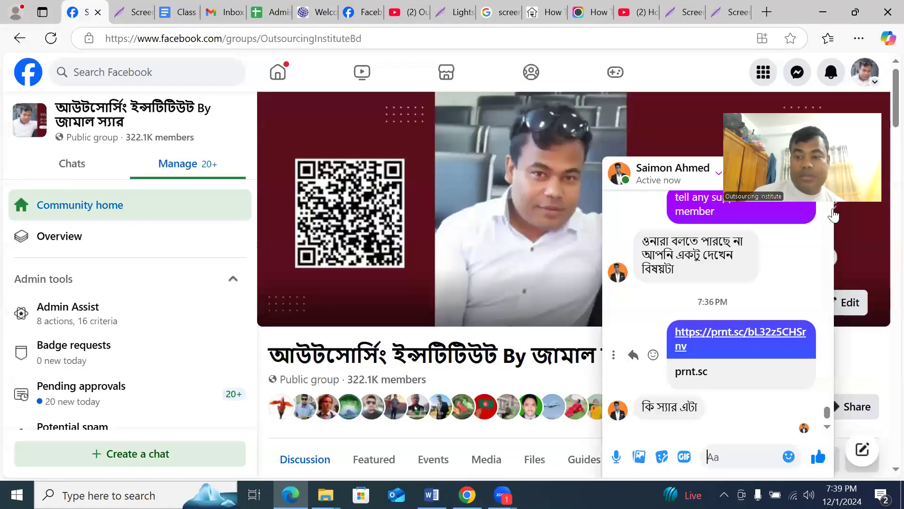
left_click(821, 173)
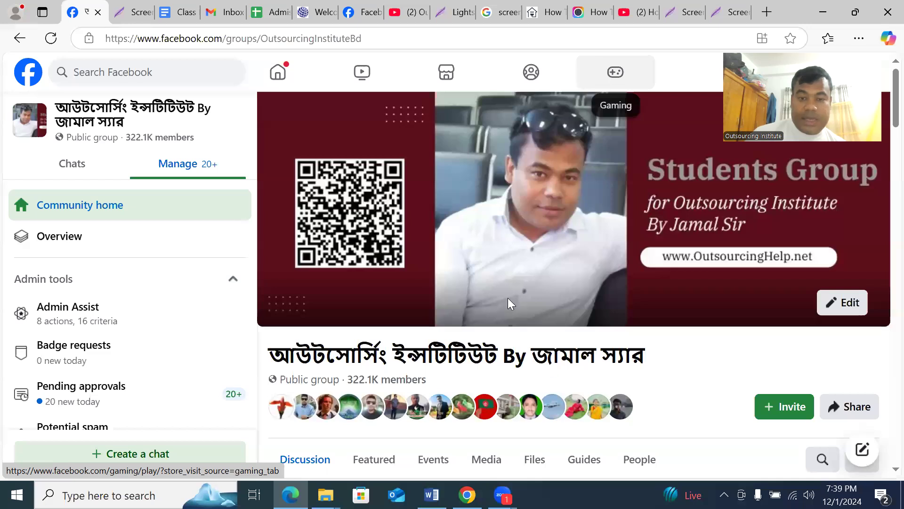
- Capture a 1171x708 area around the building photo on outsourcinghelp.net and draw red freehand circles over the building's signs and windows
left_click(315, 13)
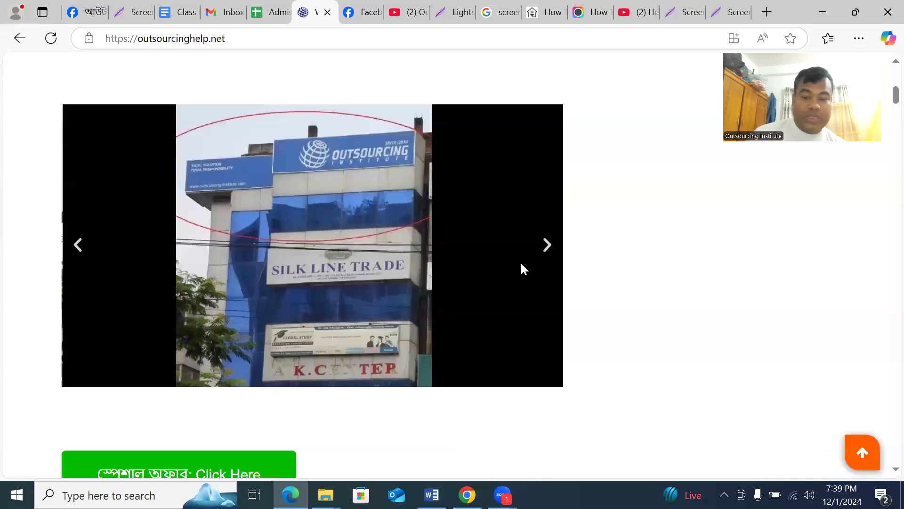
key("super+shift+s")
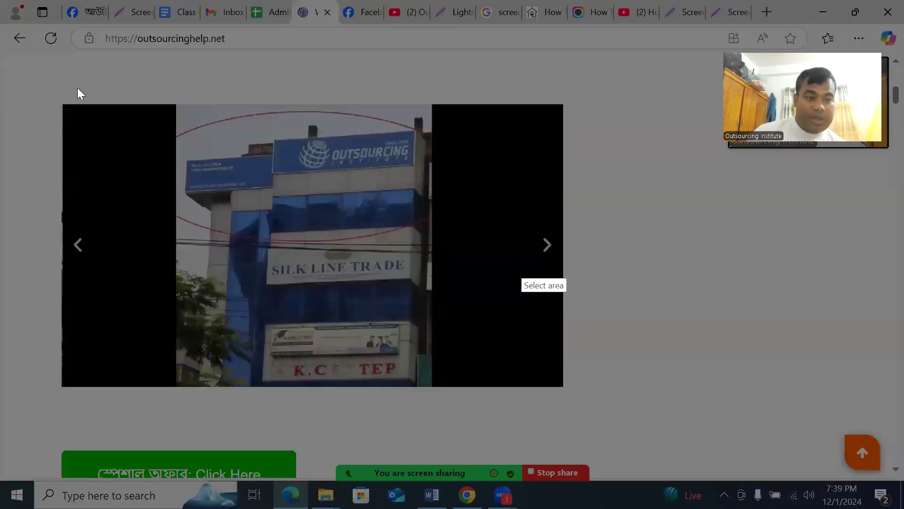
left_click_drag(47, 76, 599, 409)
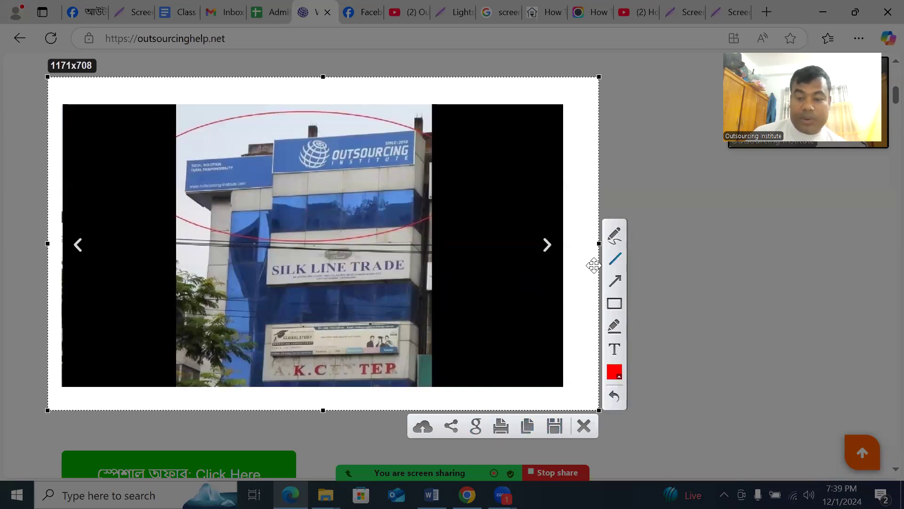
left_click(616, 234)
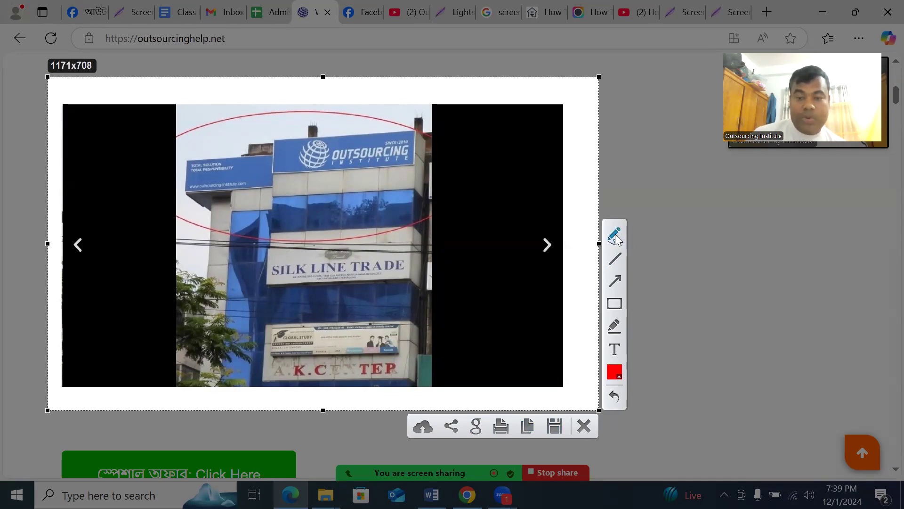
left_click_drag(336, 124, 293, 129)
mouse_move(412, 195)
left_mouse_down()
mouse_move(307, 126)
mouse_move(307, 218)
mouse_move(288, 207)
mouse_move(393, 264)
mouse_move(280, 257)
left_mouse_up()
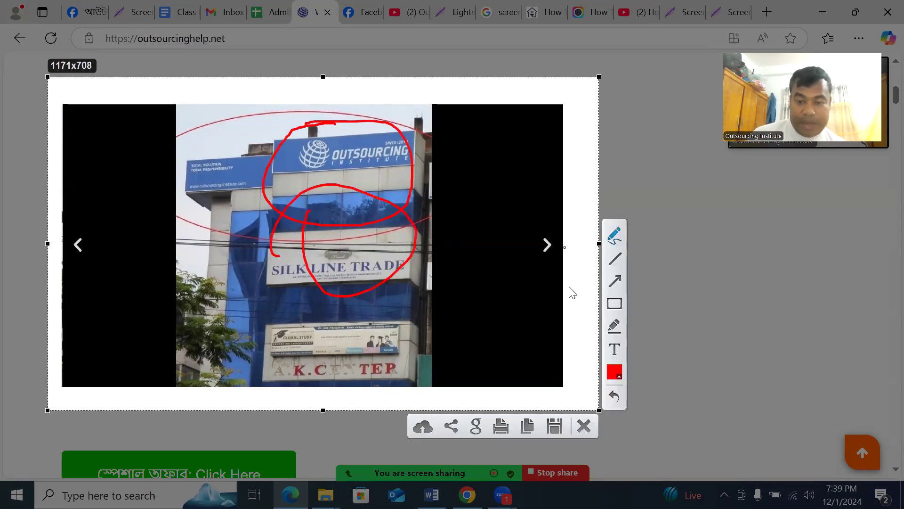
- Set the drawing colour to light green, draw two freehand circles over the building's upper floors, and discard the capture
left_click(615, 373)
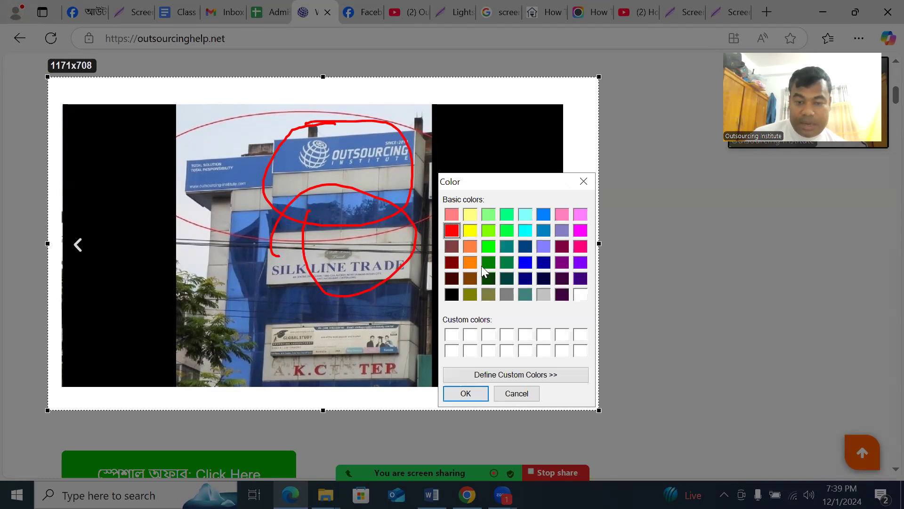
left_click(490, 230)
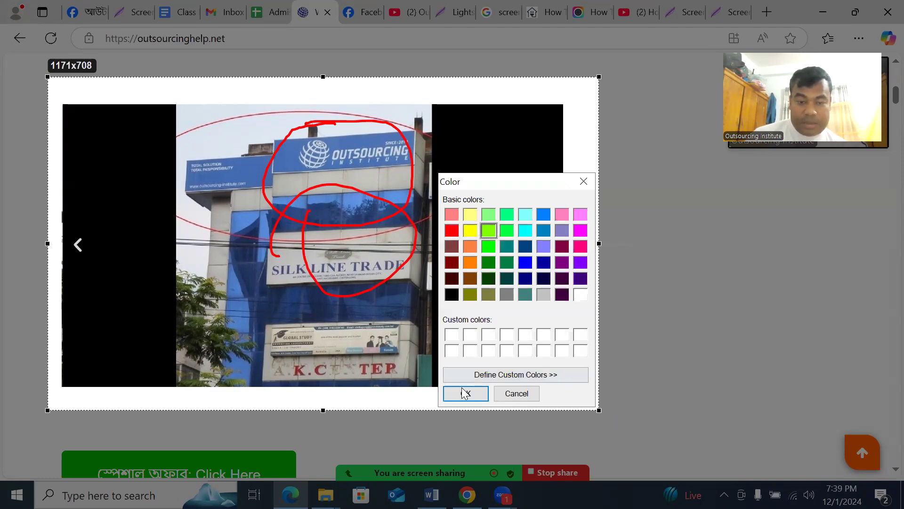
key("Return")
left_click_drag(395, 144, 411, 198)
left_click_drag(229, 169, 271, 242)
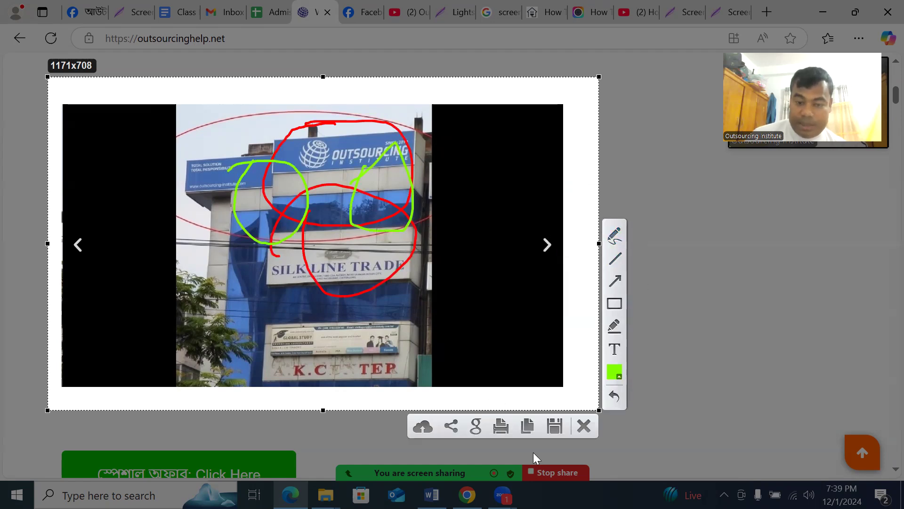
left_click(584, 427)
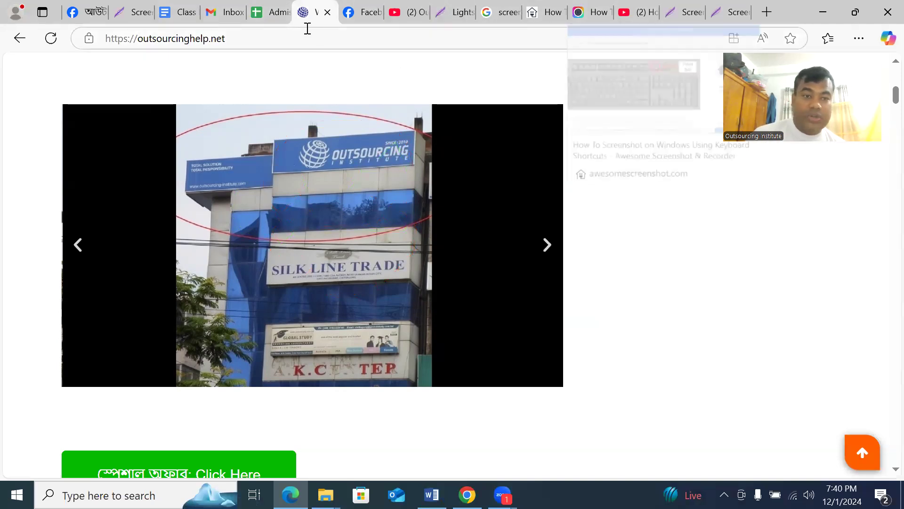
- Capture a 1365x925 area of the outsourcinghelp.net home page header, including the address bar, and set the drawing colour to red
scroll(399, 227, "up", 7)
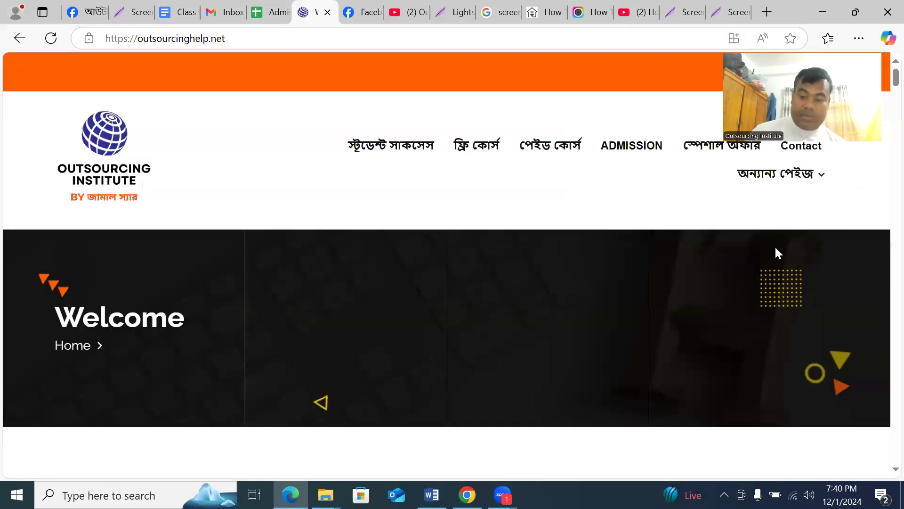
key("Print")
left_click_drag(0, 0, 644, 435)
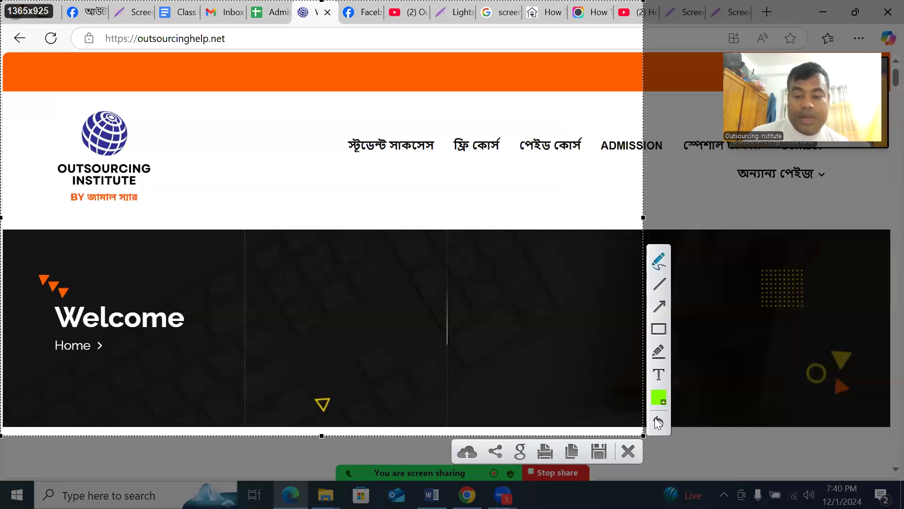
left_click(659, 398)
left_click(499, 258)
left_click(511, 419)
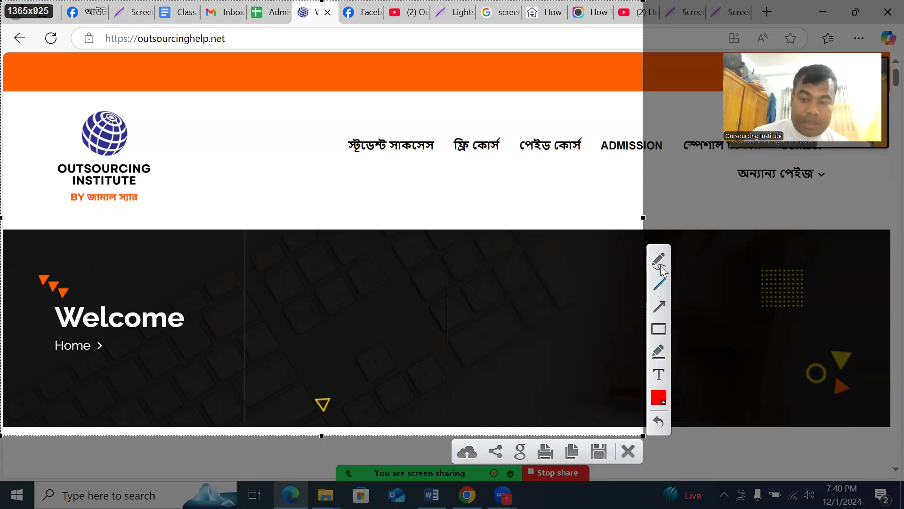
- Circle the site address, logo and "ফ্রি কোর্স" menu item with the Pencil, and add an arrow and scribbles beside the logo
mouse_move(100, 31)
left_mouse_down()
mouse_move(114, 85)
mouse_move(243, 78)
mouse_move(211, 20)
mouse_move(124, 21)
mouse_move(84, 33)
left_mouse_up()
mouse_move(66, 94)
left_mouse_down()
mouse_move(40, 178)
mouse_move(158, 210)
mouse_move(174, 178)
mouse_move(66, 93)
left_mouse_up()
left_click_drag(249, 102, 184, 191)
left_click(178, 156)
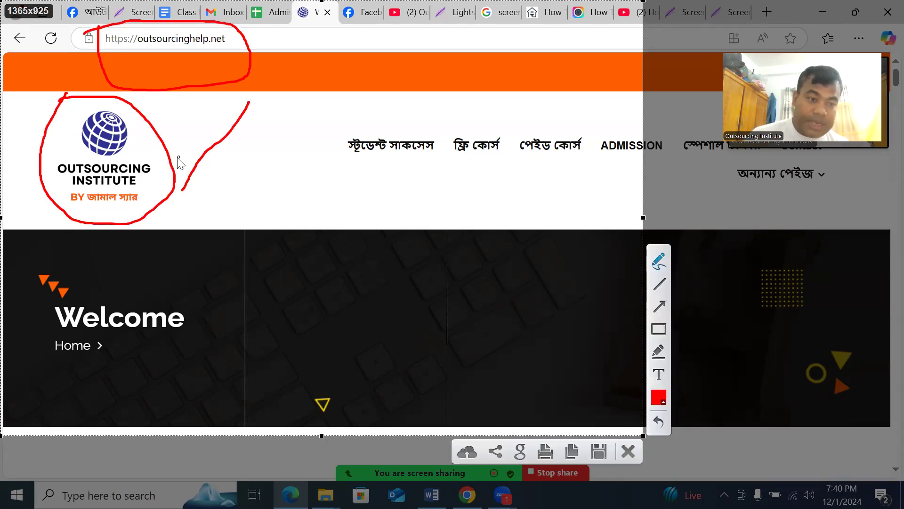
left_click_drag(229, 174, 178, 156)
mouse_move(464, 115)
left_mouse_down()
mouse_move(464, 178)
mouse_move(463, 121)
left_mouse_up()
left_click(413, 213)
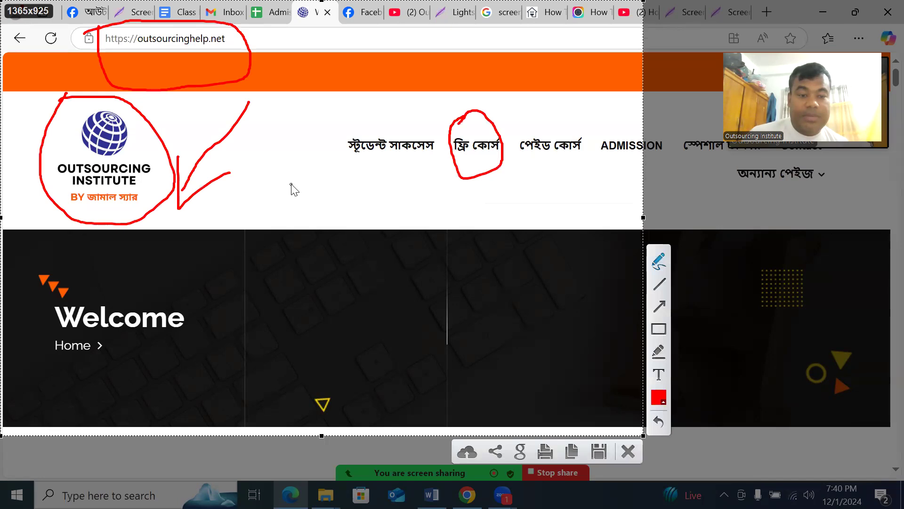
left_click_drag(239, 182, 303, 228)
mouse_move(330, 191)
left_mouse_down()
mouse_move(323, 248)
mouse_move(352, 212)
mouse_move(393, 189)
left_mouse_up()
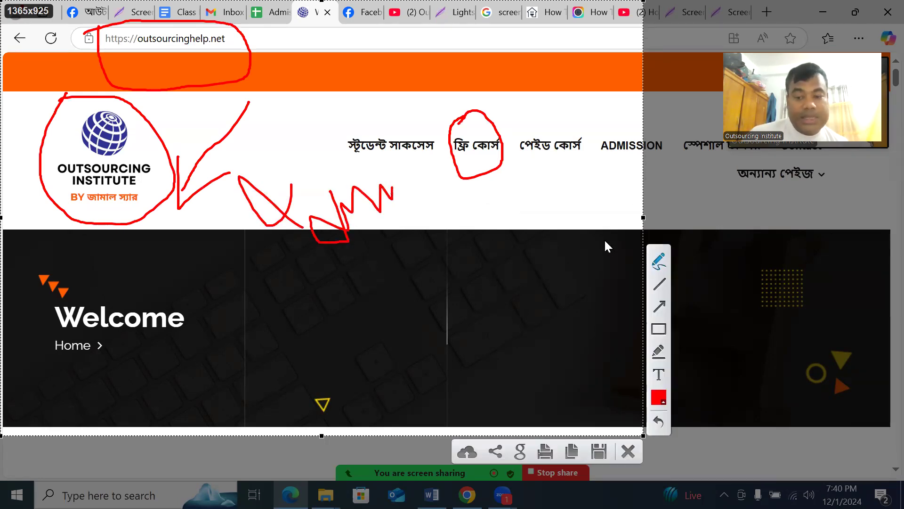
- Save the annotated home page capture to the Downloads folder and view the saved image in Photos
left_click(598, 452)
left_click(373, 265)
left_click(819, 9)
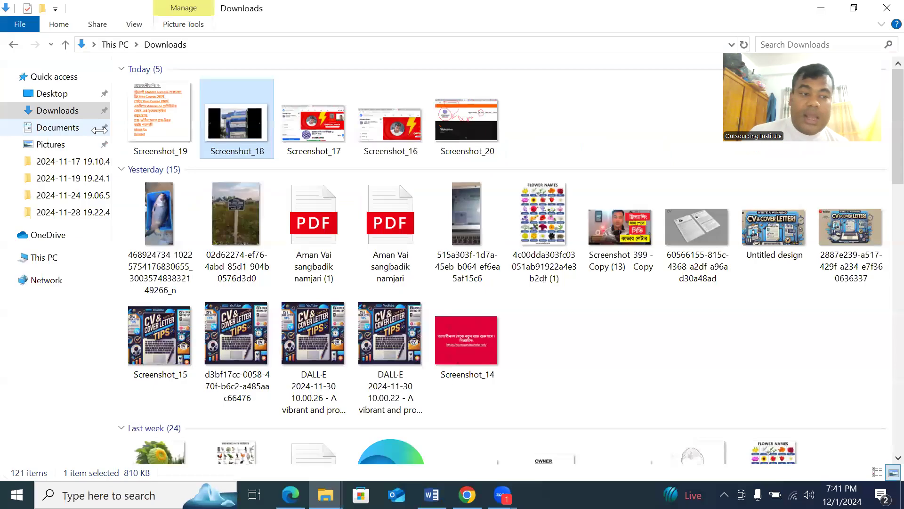
double_click(161, 129)
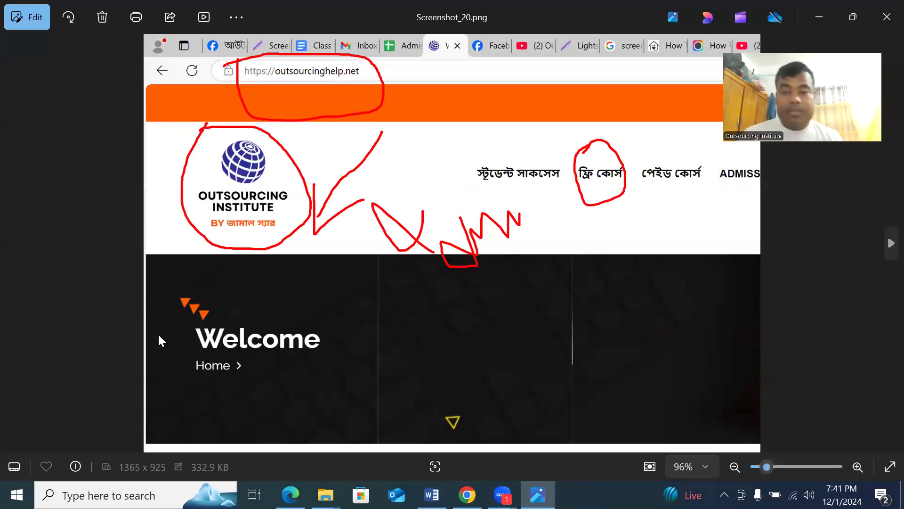
left_click(885, 19)
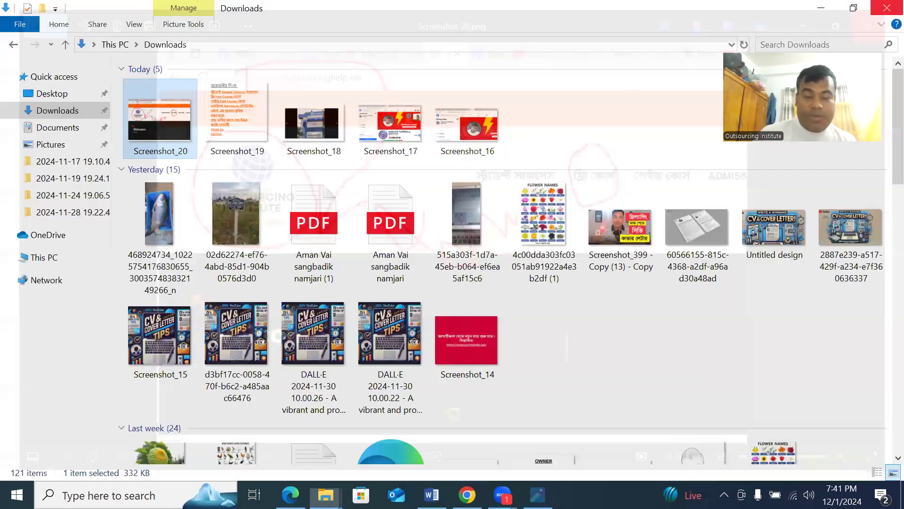
- Return to outsourcinghelp.net in Edge and capture a 1411x885 area covering the address bar, logo and Welcome banner
key("alt+Tab")
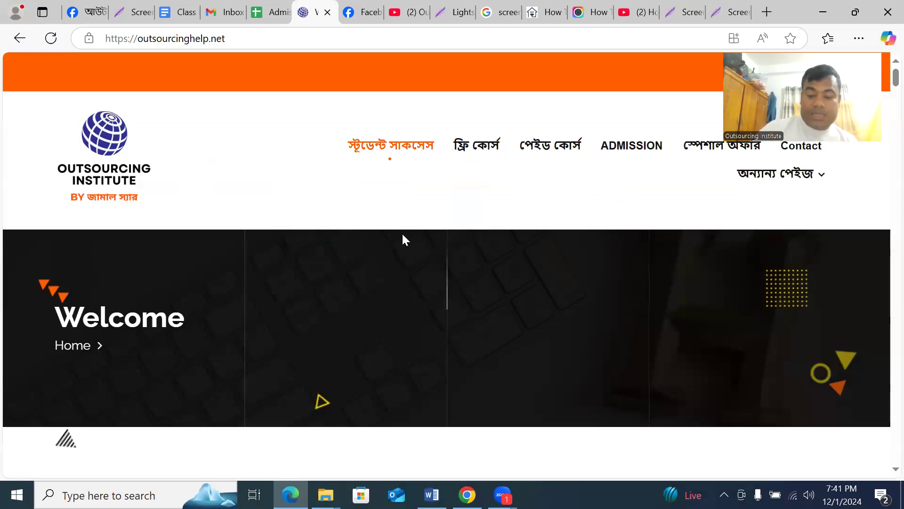
key("Print")
left_click_drag(1, 1, 663, 416)
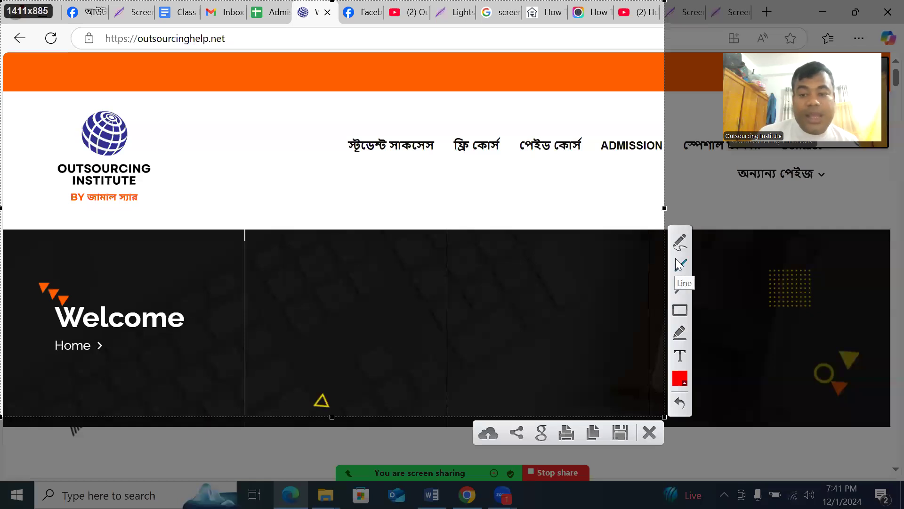
- Circle the "ফ্রি কোর্স" menu item in red with the Pencil, and draw an arrow to it and an upward arrow below the menu
left_click(679, 243)
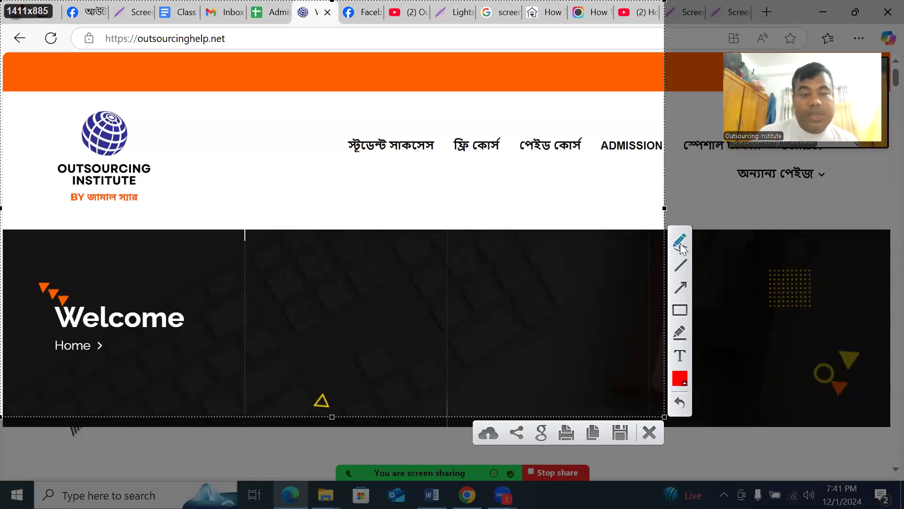
mouse_move(466, 116)
left_mouse_down()
mouse_move(454, 126)
mouse_move(508, 142)
mouse_move(443, 122)
left_mouse_up()
mouse_move(523, 76)
left_mouse_down()
mouse_move(492, 122)
mouse_move(518, 106)
left_mouse_up()
mouse_move(338, 240)
left_mouse_down()
mouse_move(329, 182)
mouse_move(312, 198)
left_mouse_up()
left_click_drag(338, 180, 358, 207)
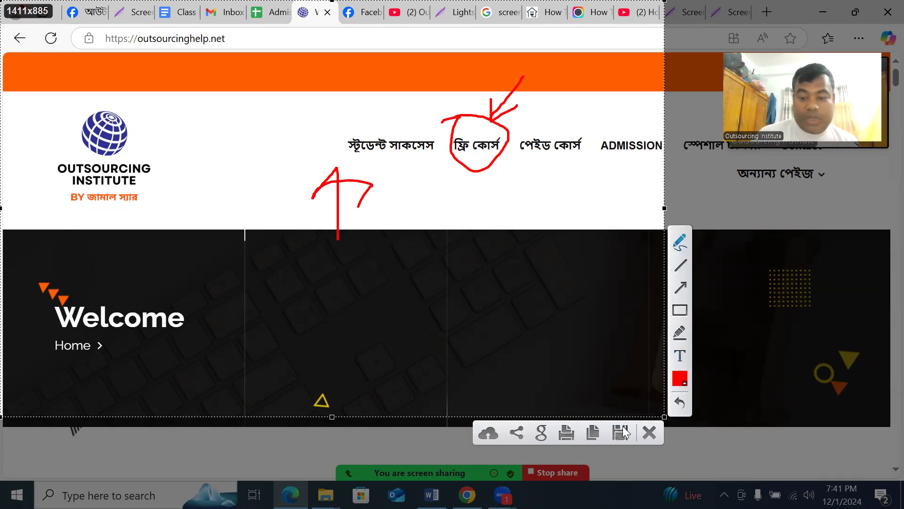
- Save the capture with the arrows as PNG file Screenshot_21 in Downloads and view the saved image
left_click(619, 436)
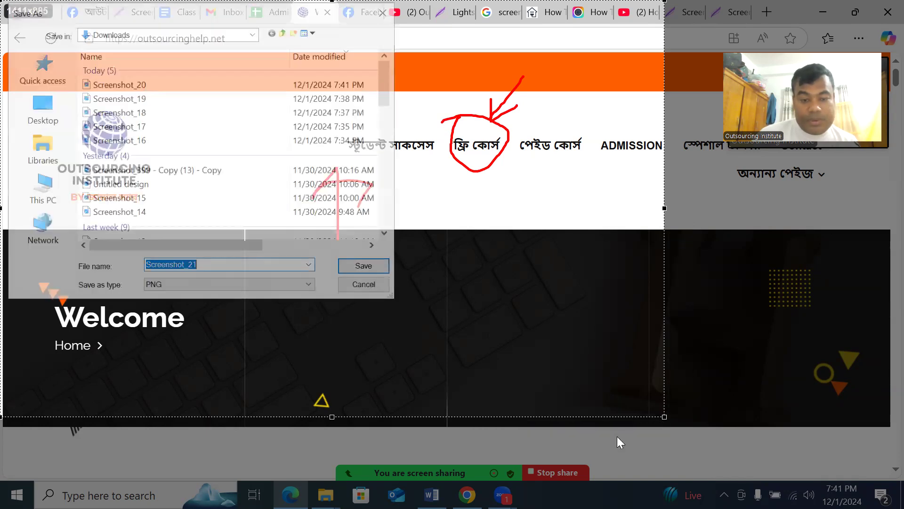
left_click(377, 270)
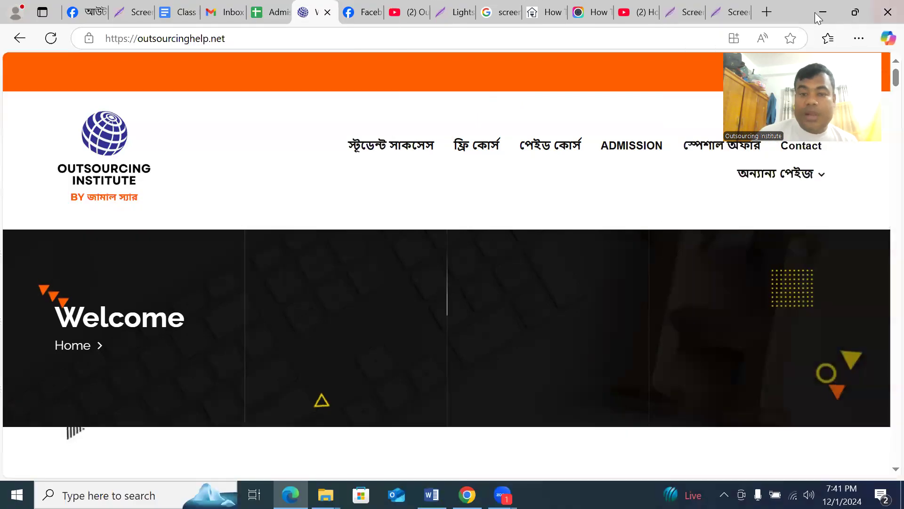
left_click(831, 20)
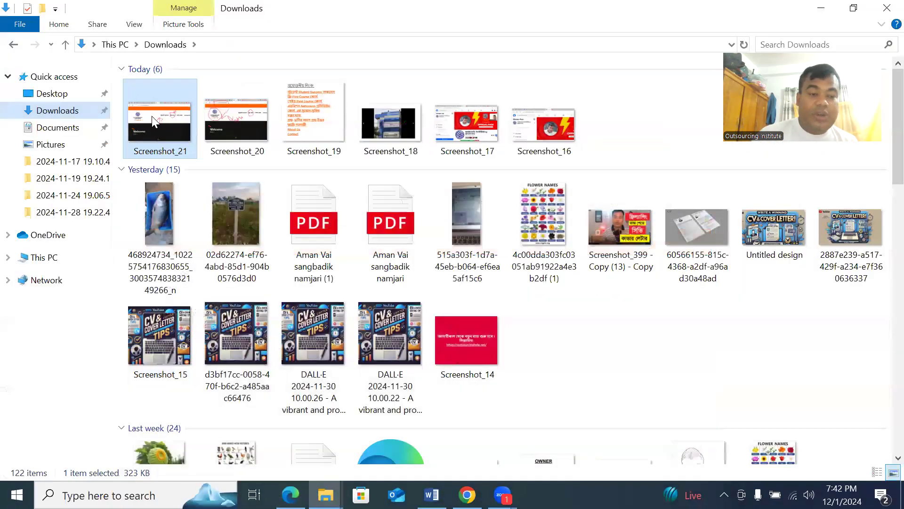
double_click(152, 116)
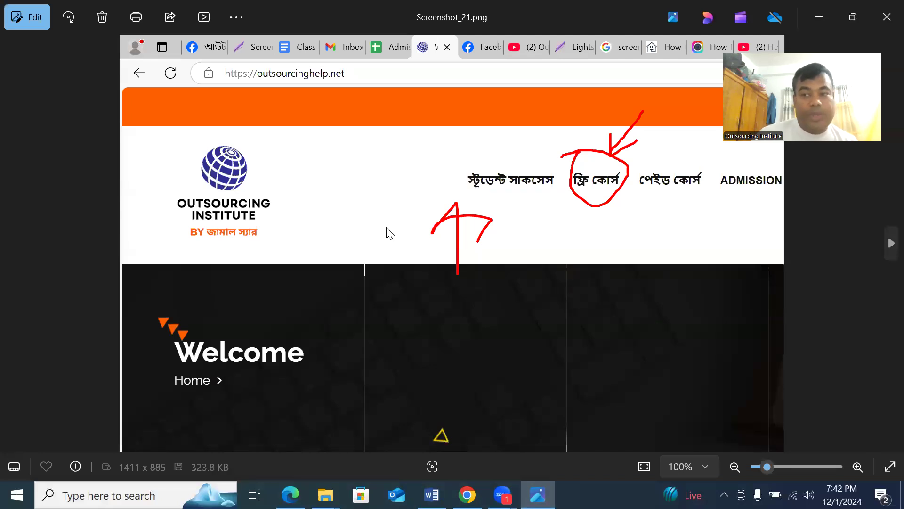
left_click(884, 6)
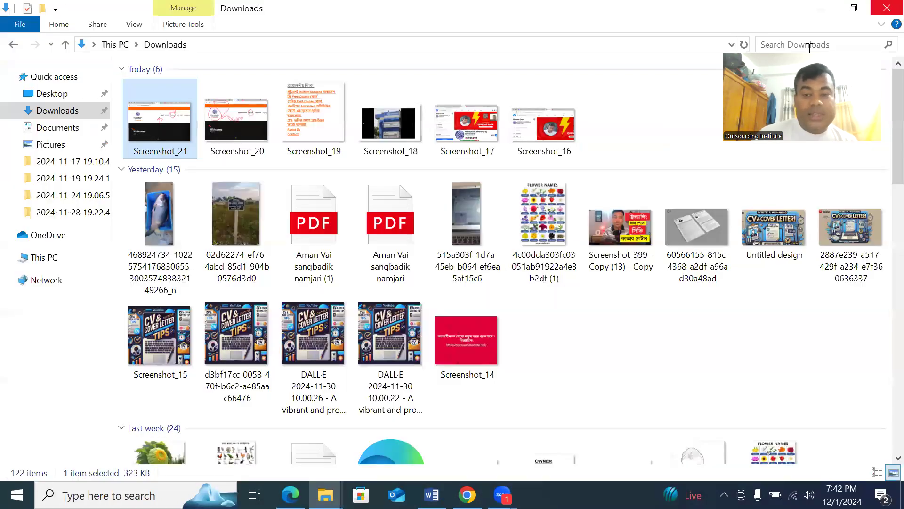
- Return to outsourcinghelp.net in Edge and capture a 1163x795 area covering the address bar, logo, first menu items and Welcome banner
left_click(663, 107)
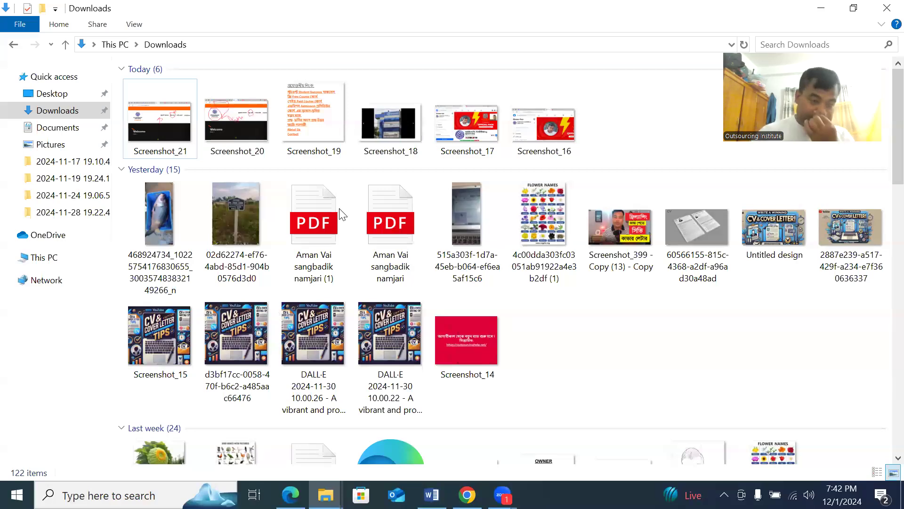
key("alt+Tab")
key("Print")
mouse_move(20, 0)
left_mouse_down()
mouse_move(386, 321)
mouse_move(568, 375)
left_mouse_up()
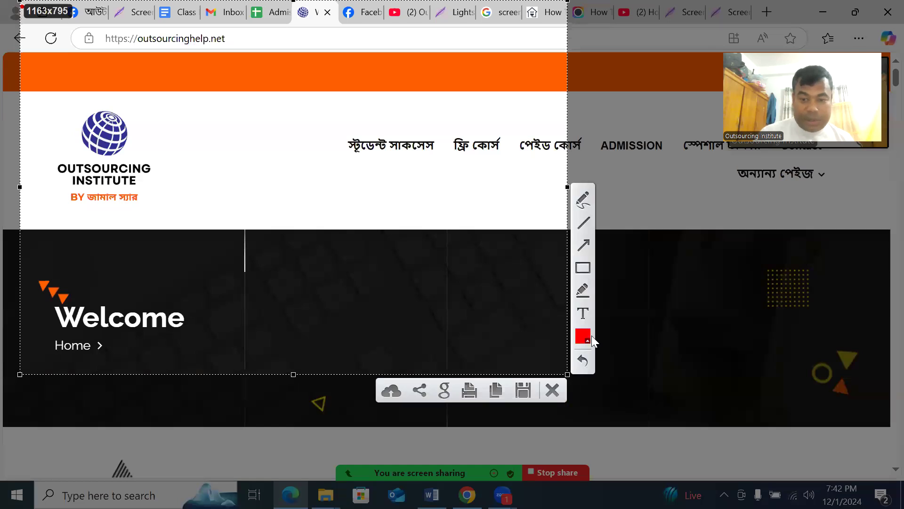
- Highlight the "স্টুডেন্ট সাকসেস" menu item in yellow with the Marker, and circle "ফ্রি কোর্স" in red with the Pencil
left_click(583, 296)
mouse_move(354, 146)
left_mouse_down()
mouse_move(416, 153)
mouse_move(330, 146)
mouse_move(480, 146)
left_mouse_up()
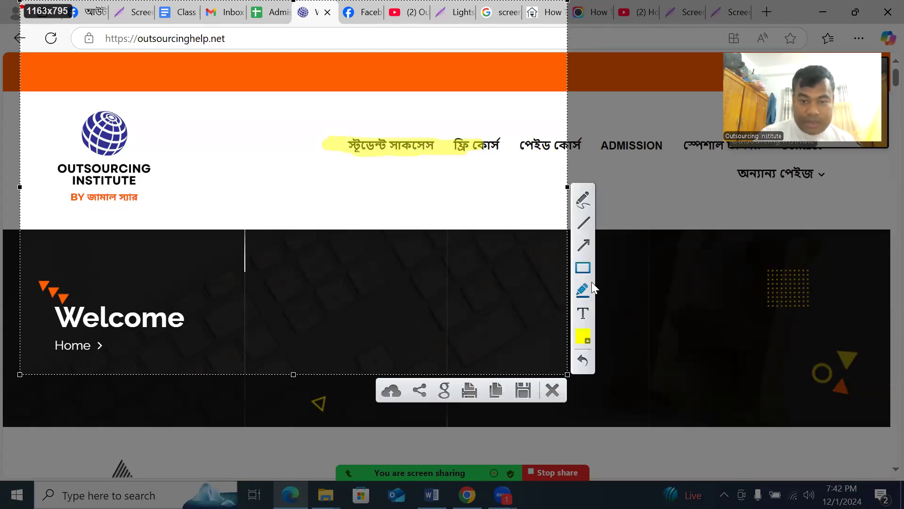
left_click(583, 200)
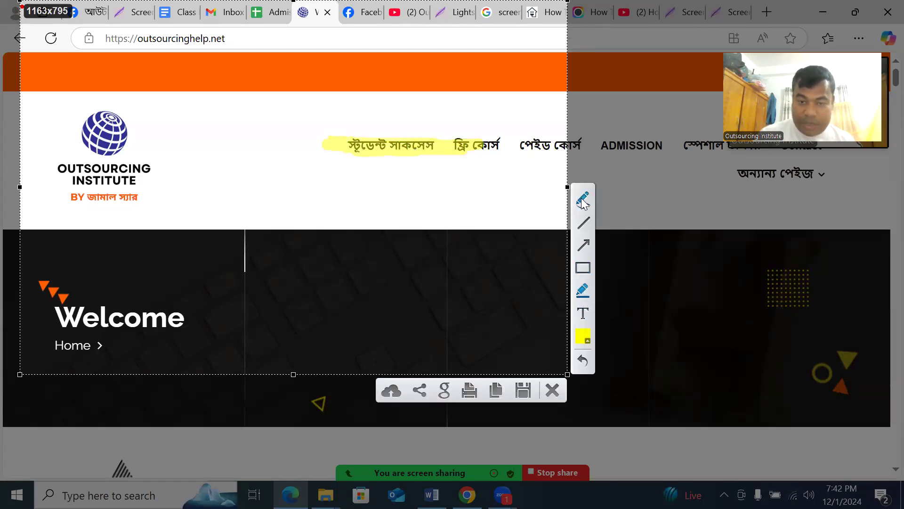
mouse_move(442, 142)
left_mouse_down()
mouse_move(469, 173)
mouse_move(443, 123)
mouse_move(459, 122)
left_mouse_up()
- Draw one red arrow to the highlighted menu item and another from the Welcome banner up to the logo
left_click(584, 246)
left_click_drag(319, 100, 378, 136)
left_click_drag(202, 290, 153, 189)
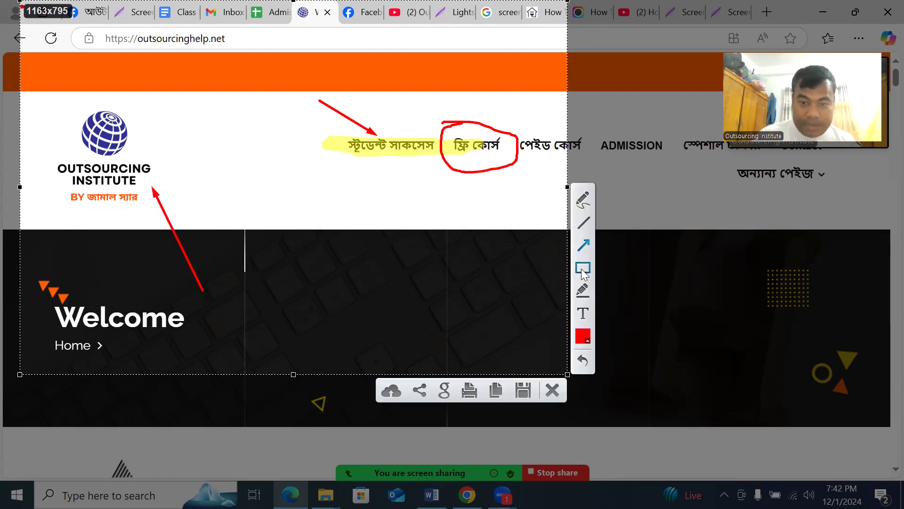
- Draw a red rectangle around the institute logo, and undo an extra rectangle drawn below the menu
left_click(583, 268)
mouse_move(47, 103)
left_mouse_down()
mouse_move(180, 211)
mouse_move(171, 199)
left_mouse_up()
left_click_drag(283, 178, 376, 271)
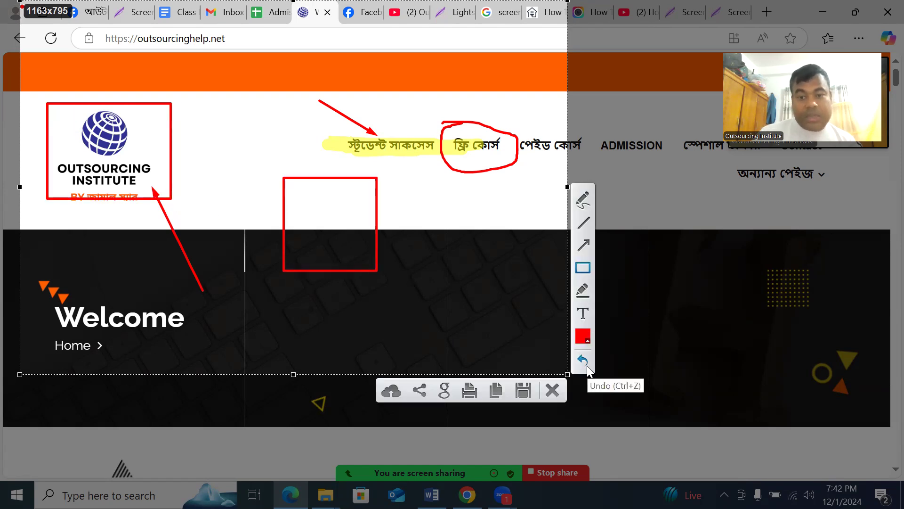
left_click(584, 361)
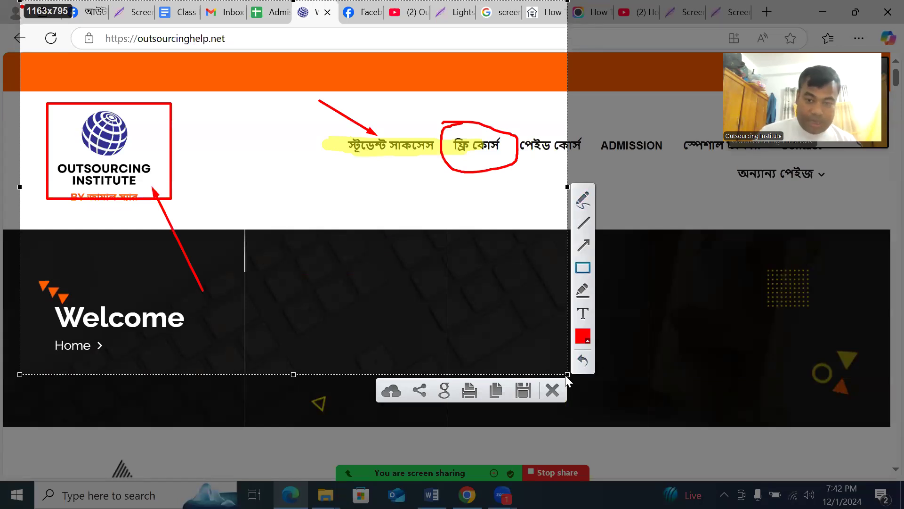
- Add the red text "This is a sample" to the capture and place it in the white area between the logo and menu
left_click(582, 313)
left_click(222, 188)
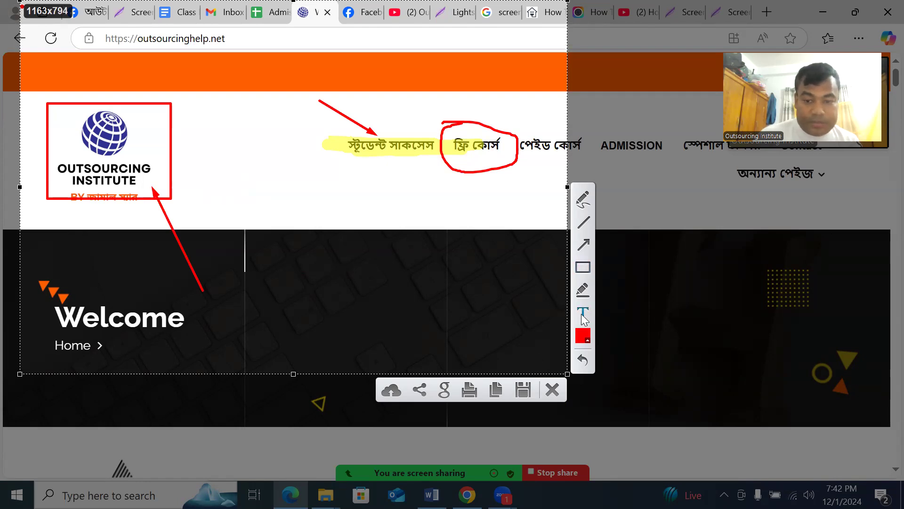
left_click(582, 313)
left_click(271, 155)
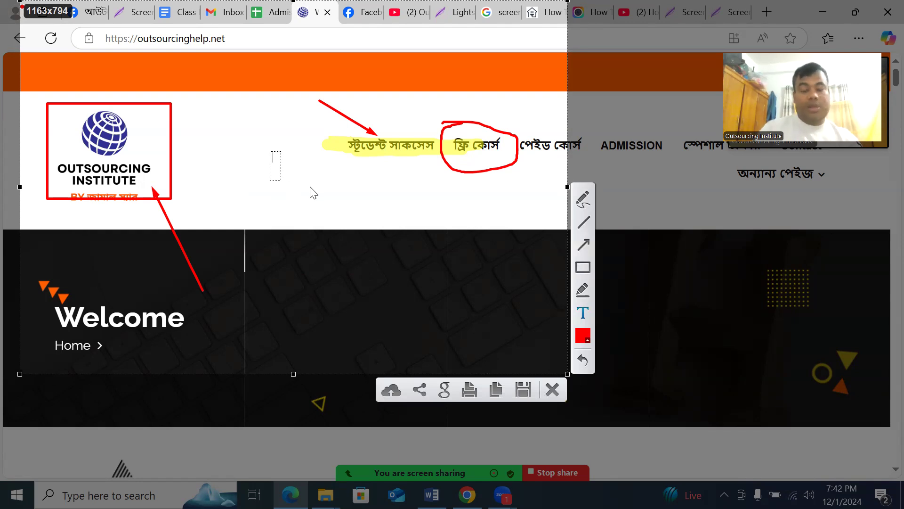
type("Th")
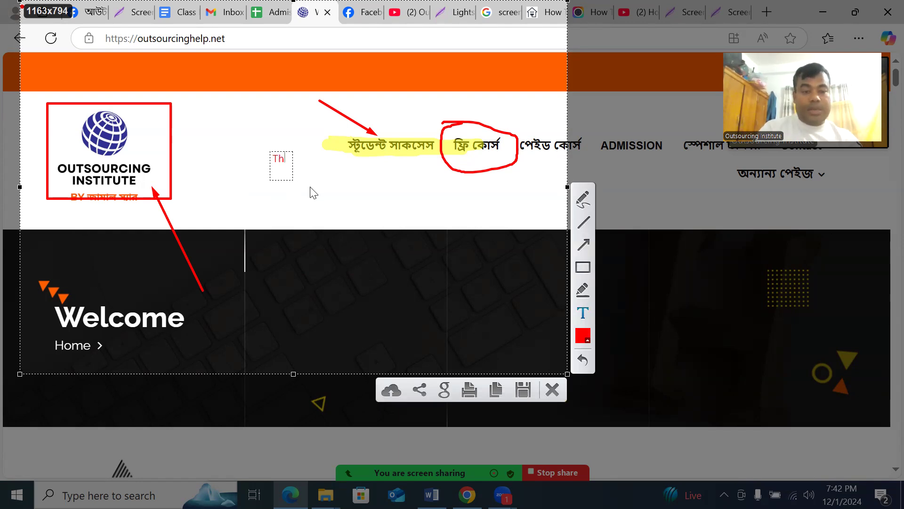
type("is is a sample")
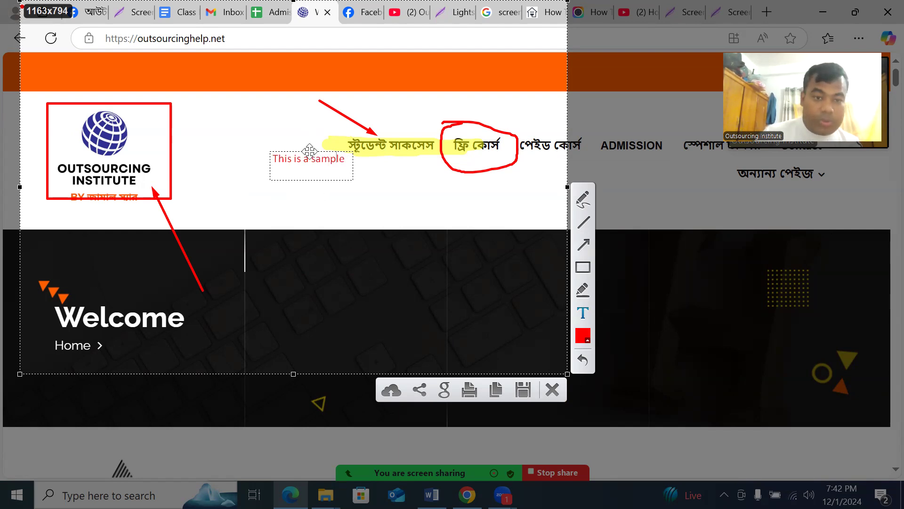
left_click_drag(304, 167, 265, 191)
left_click(397, 192)
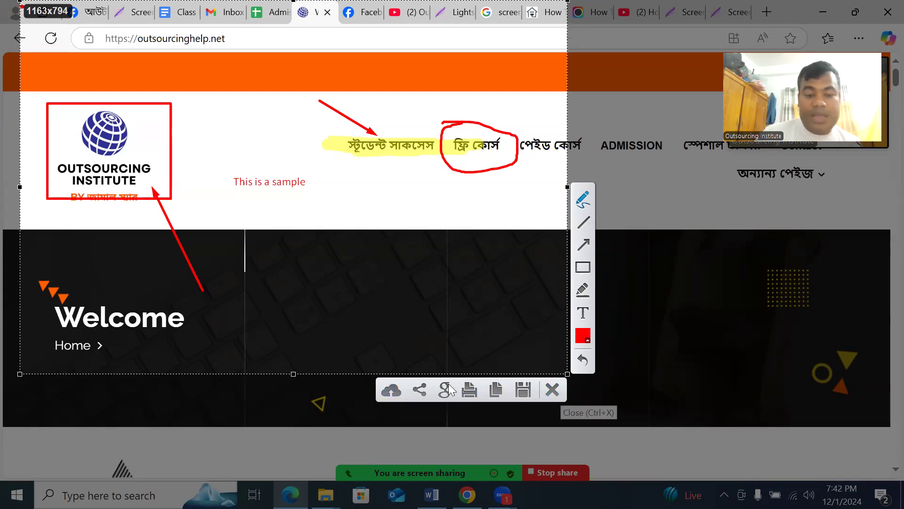
- Save the annotated capture as PNG file Screenshot_22 in the Downloads folder
left_click(522, 391)
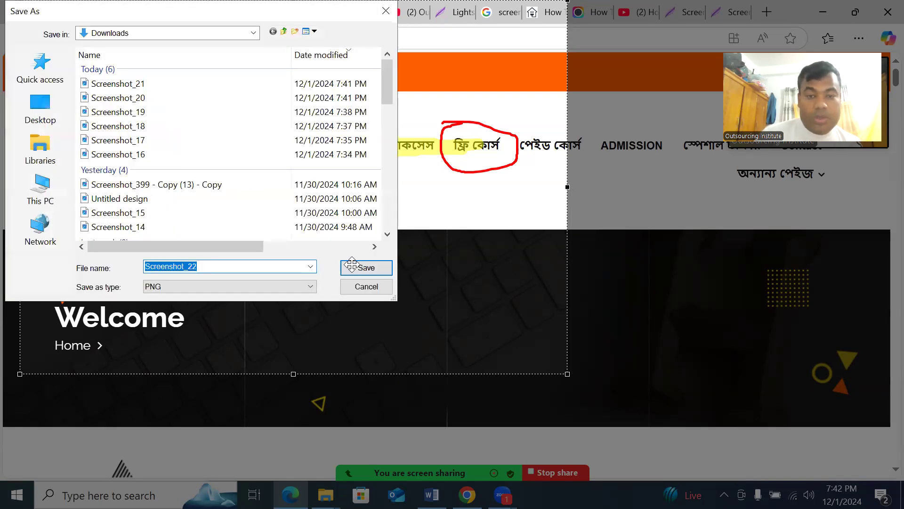
left_click(363, 264)
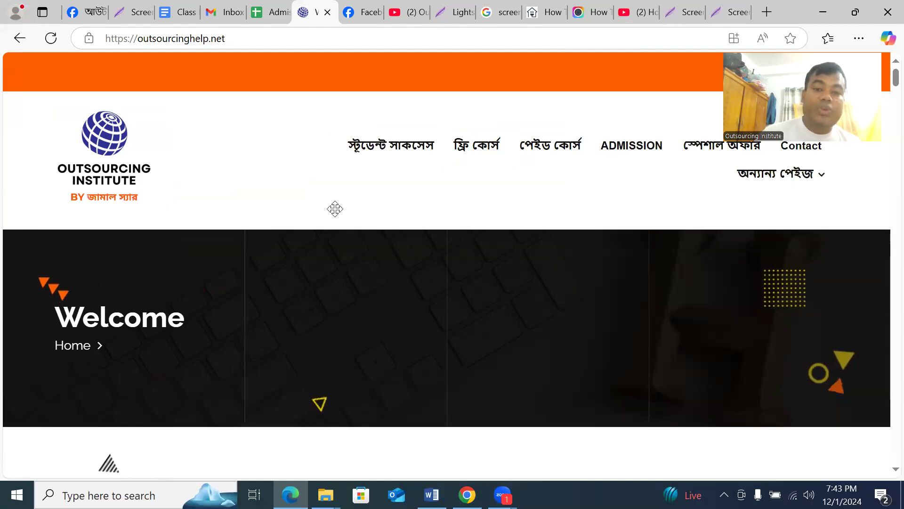
- Show the Lightshot home page, and search Google in a new tab for "screenshot software for pc"
left_click(456, 7)
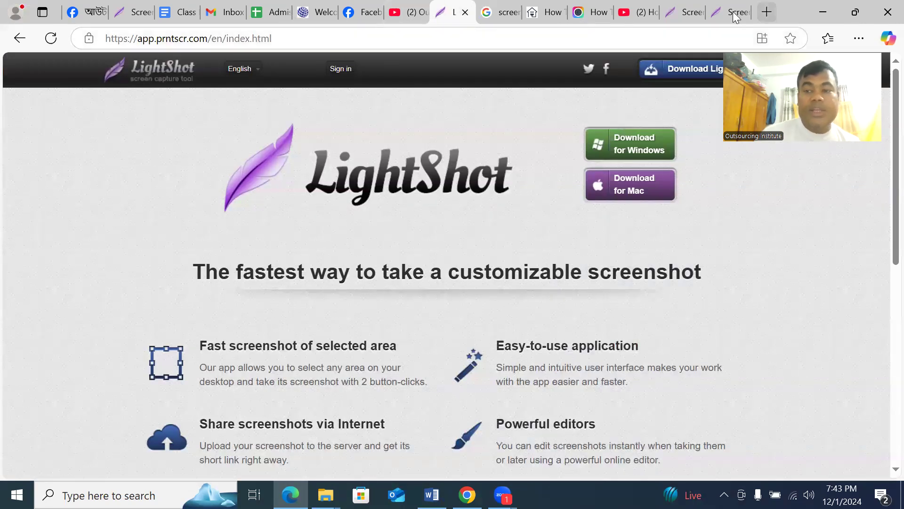
left_click(766, 13)
type("g")
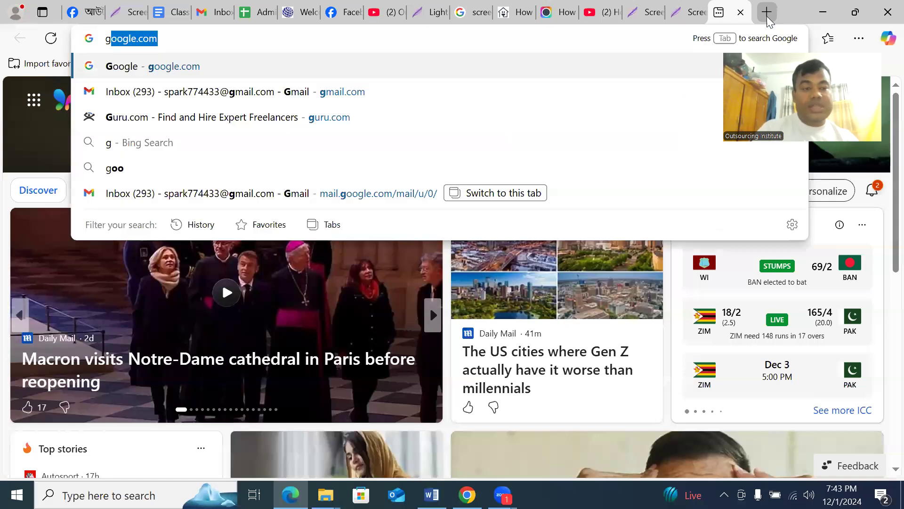
key("Return")
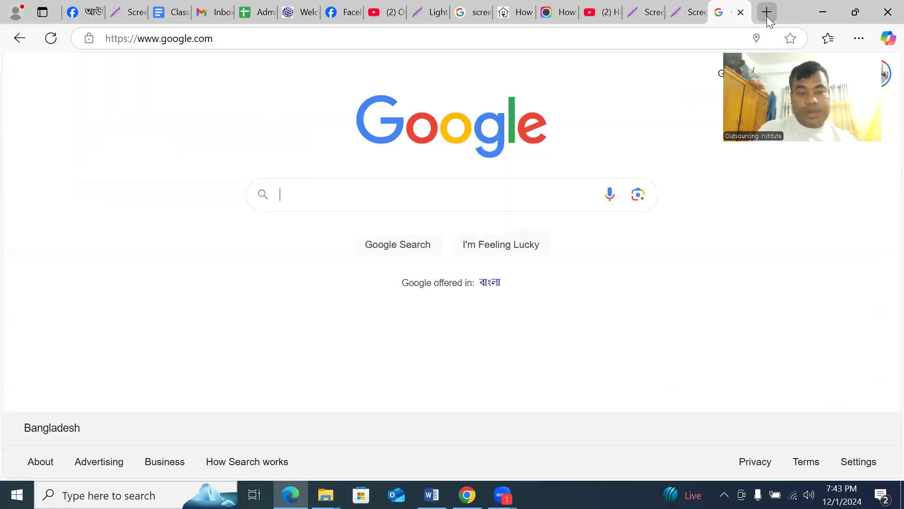
type("screenshot software for pc")
key("Return")
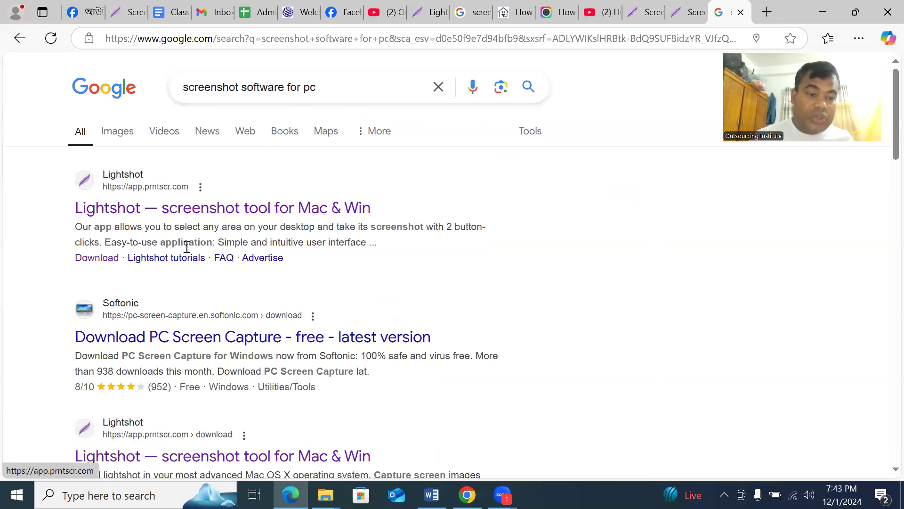
- Look through the first page of Google results for alternative PC screenshot tools
scroll(187, 247, "down", 3)
scroll(222, 323, "down", 3)
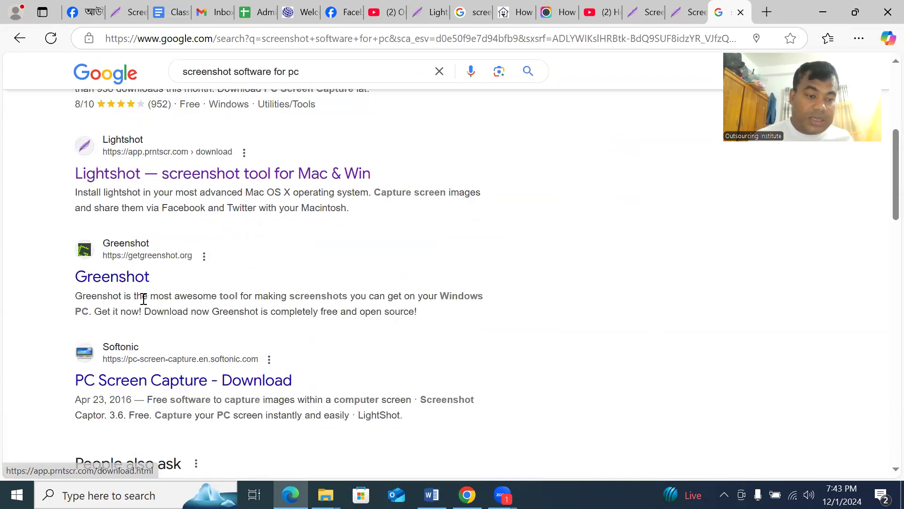
scroll(127, 287, "down", 7)
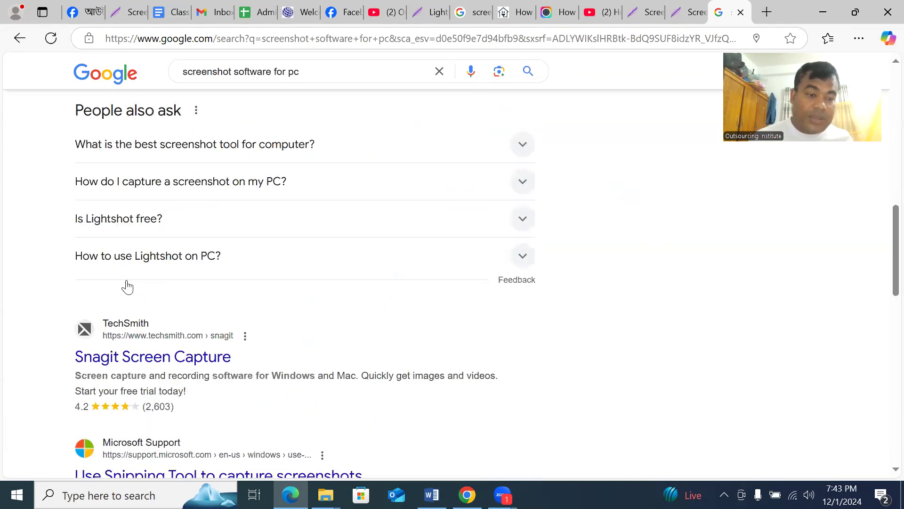
scroll(126, 286, "down", 3)
scroll(258, 242, "down", 2)
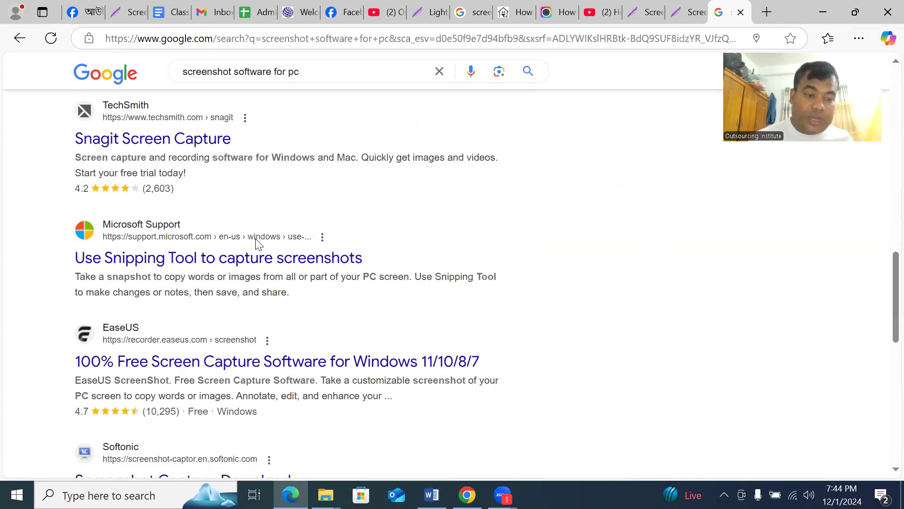
scroll(258, 242, "down", 5)
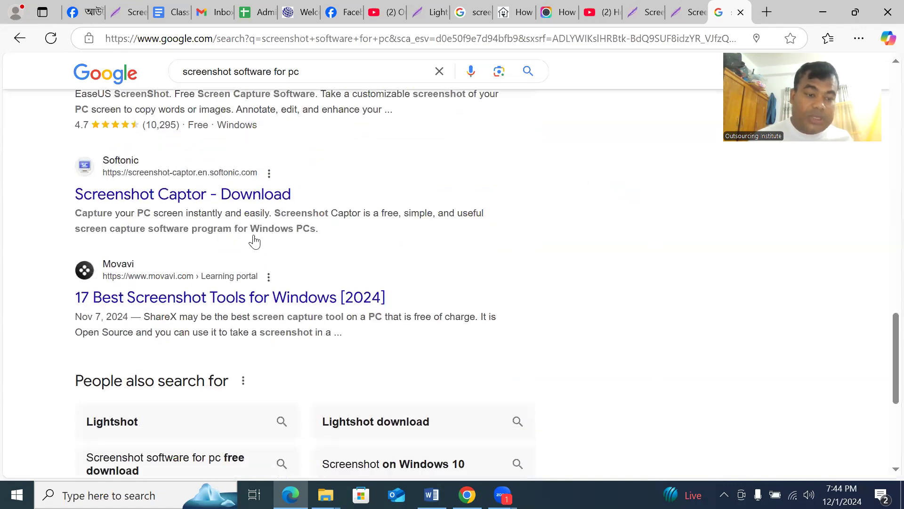
scroll(411, 325, "down", 4)
scroll(556, 273, "up", 20)
scroll(547, 285, "down", 4)
scroll(541, 284, "down", 10)
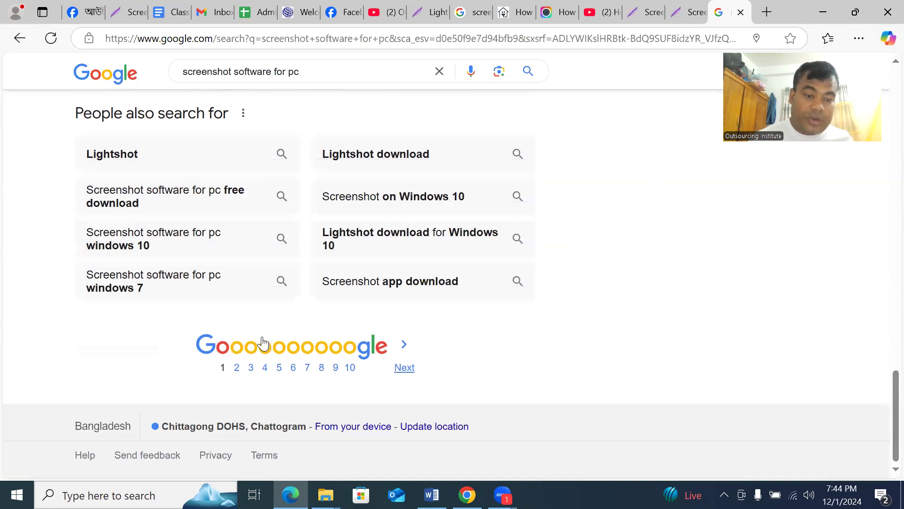
- Browse the second page of screenshot software results, and return to the top of the first results page
left_click(242, 354)
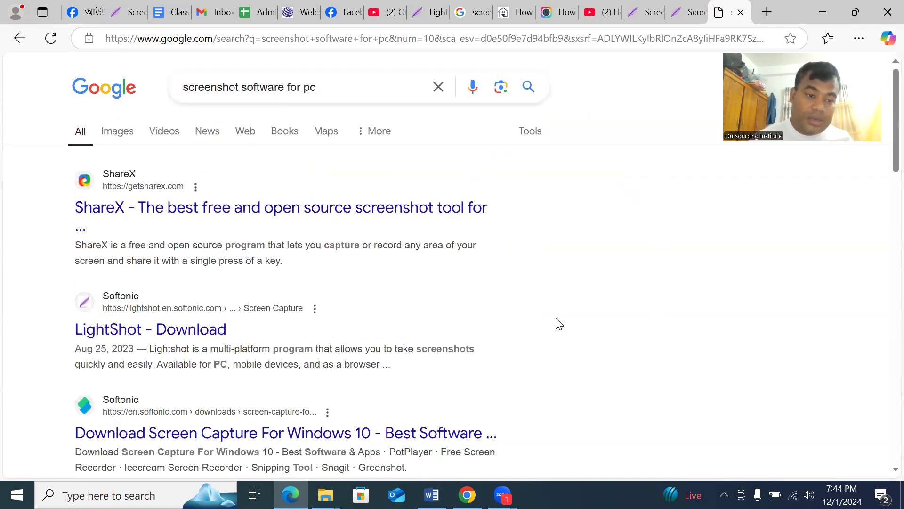
scroll(554, 319, "down", 15)
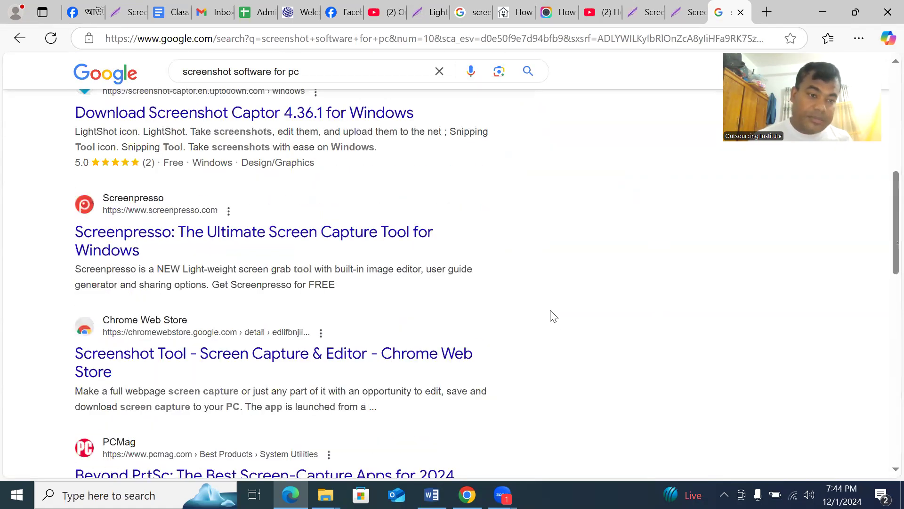
scroll(551, 311, "up", 15)
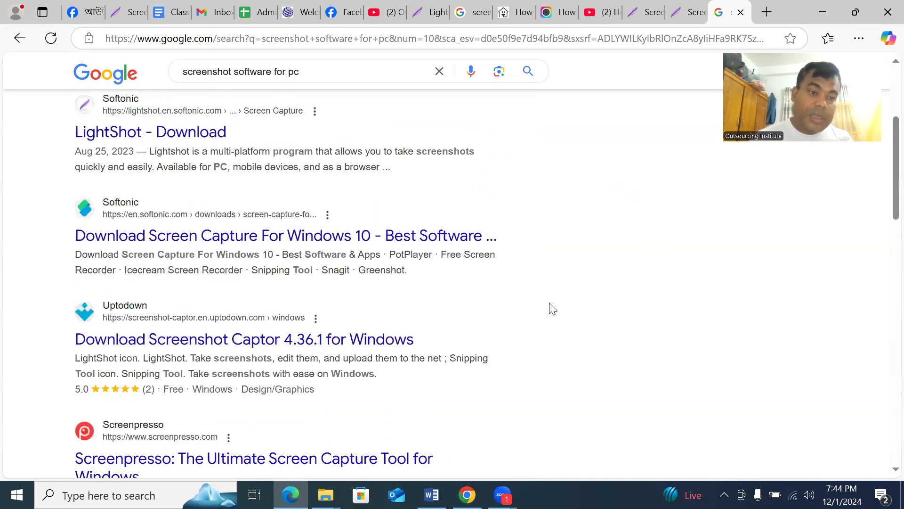
left_click(19, 40)
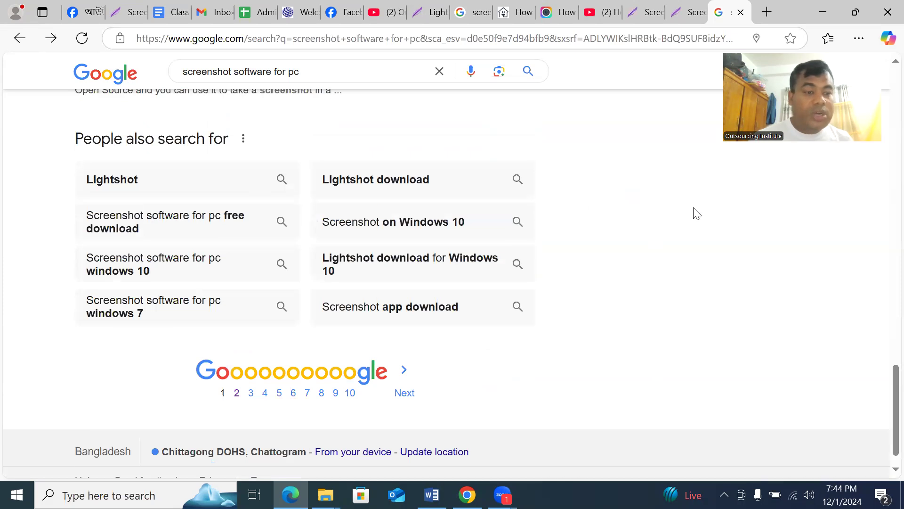
scroll(685, 203, "up", 10)
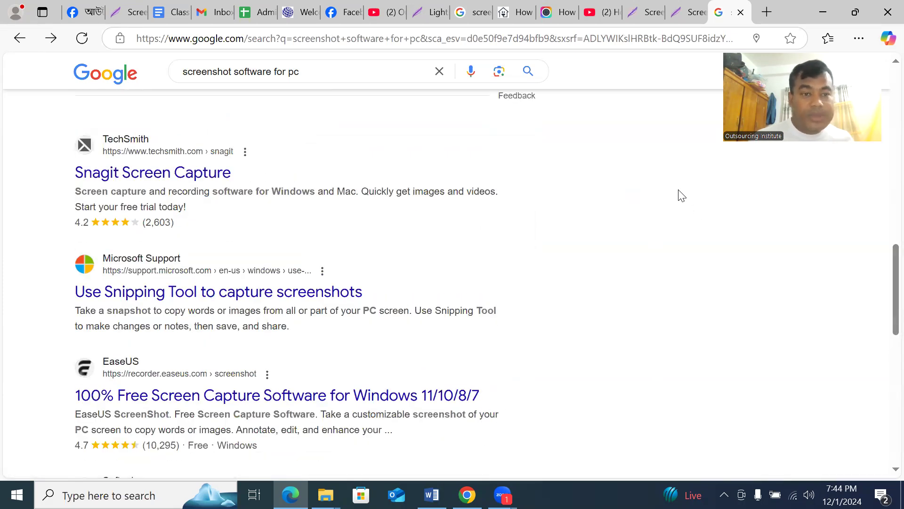
scroll(682, 196, "up", 5)
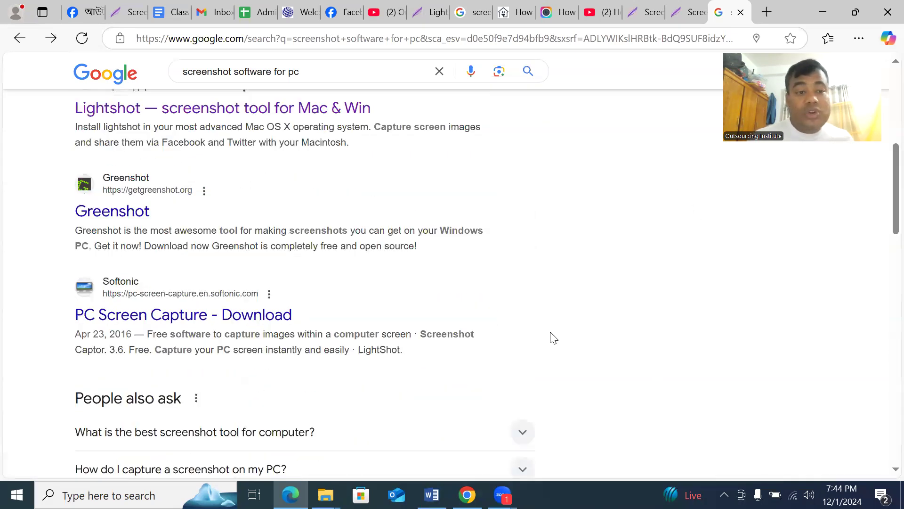
scroll(554, 337, "up", 2)
scroll(554, 336, "up", 5)
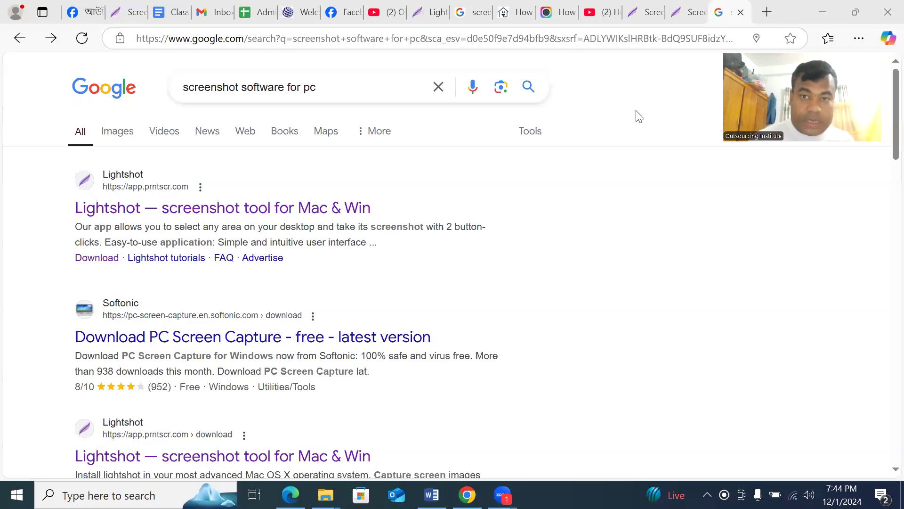
- Search YouTube for "screenshot by" followed by the instructor's first name to find the Lightshot tutorial
left_click(602, 12)
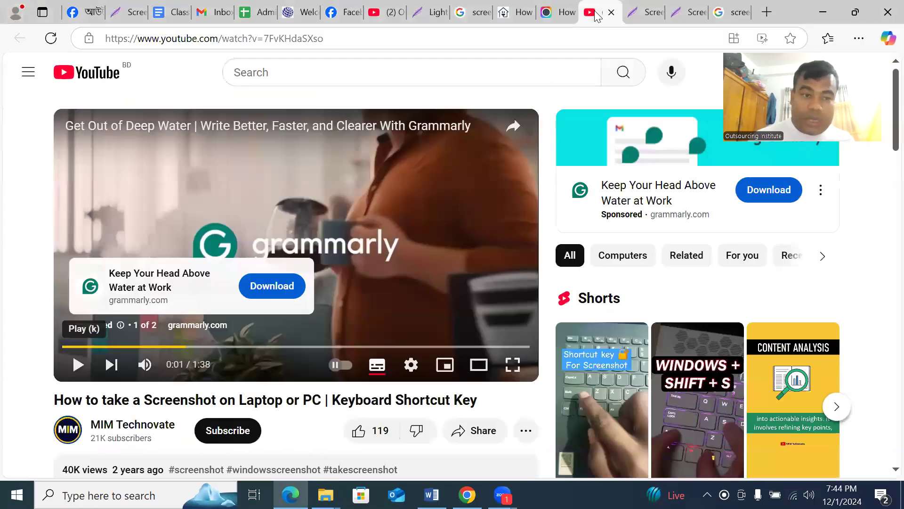
left_click(515, 40)
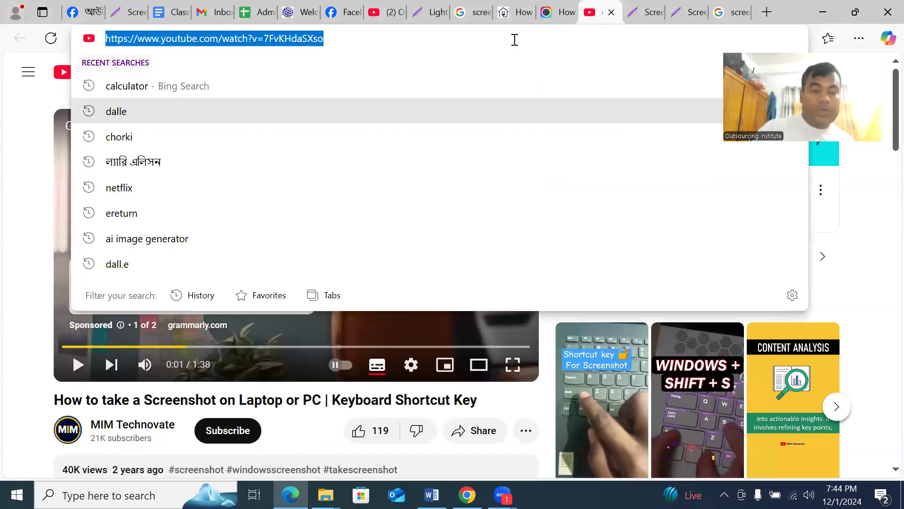
left_click(30, 254)
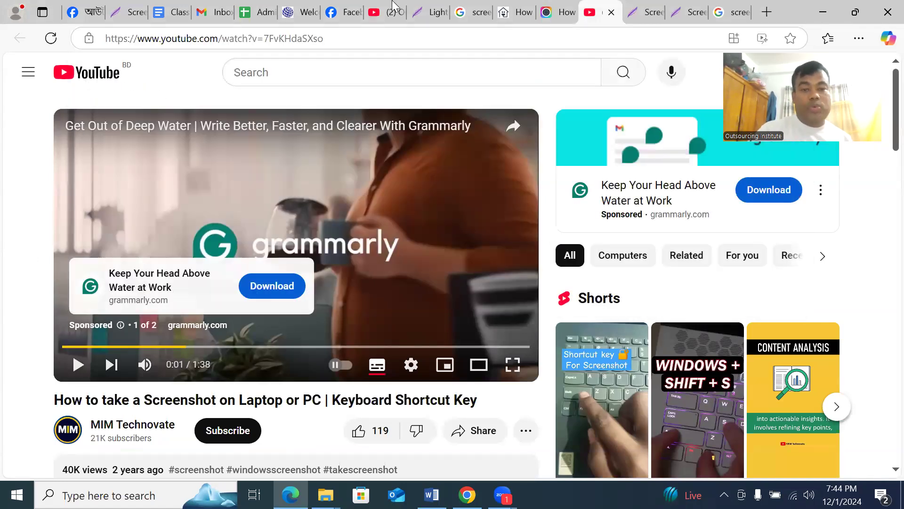
left_click(327, 78)
type("sc")
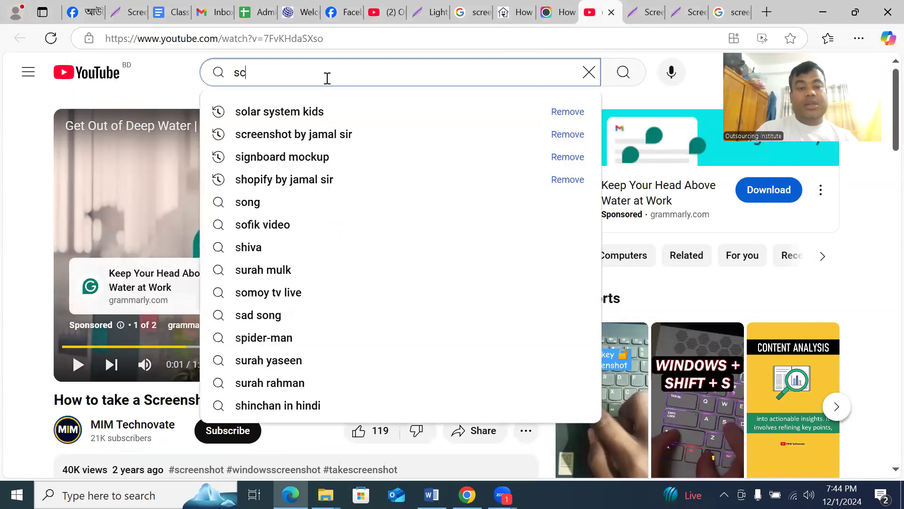
type("reenshot by ")
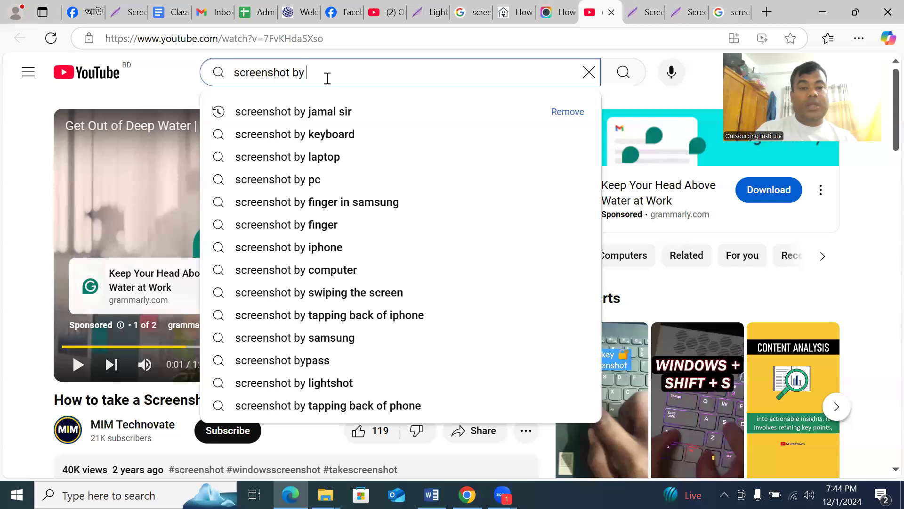
type("jamal")
key("Return")
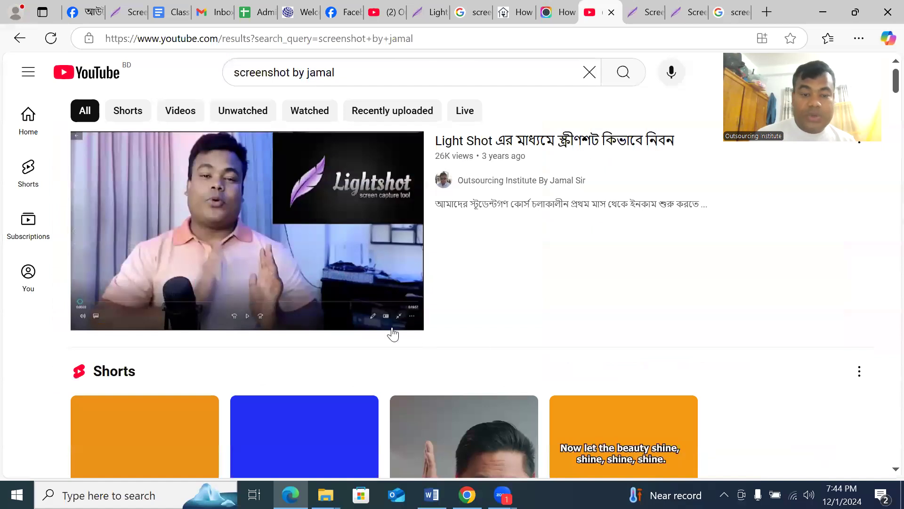
mouse_move(381, 289)
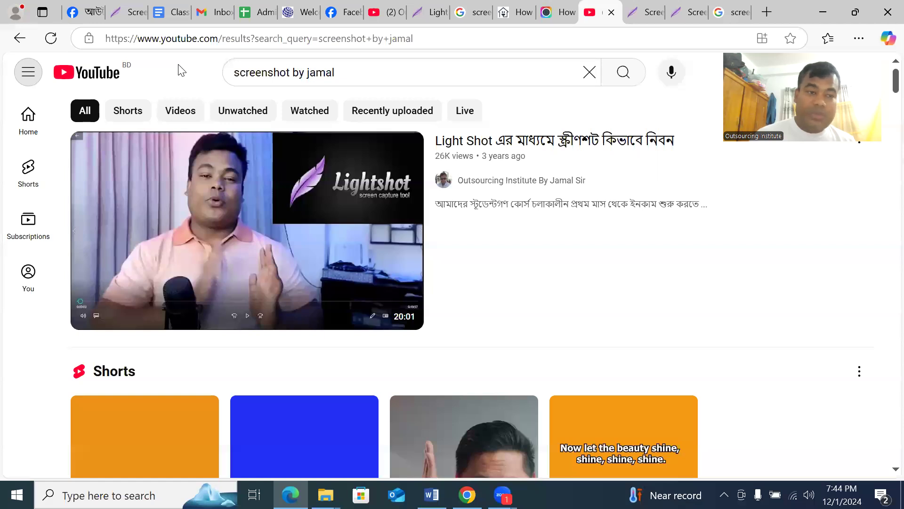
- Close the uploaded prnt.sc screenshot page that shows the institute's Facebook cover, returning to Class Notes
left_click(127, 11)
scroll(208, 65, "down", 3)
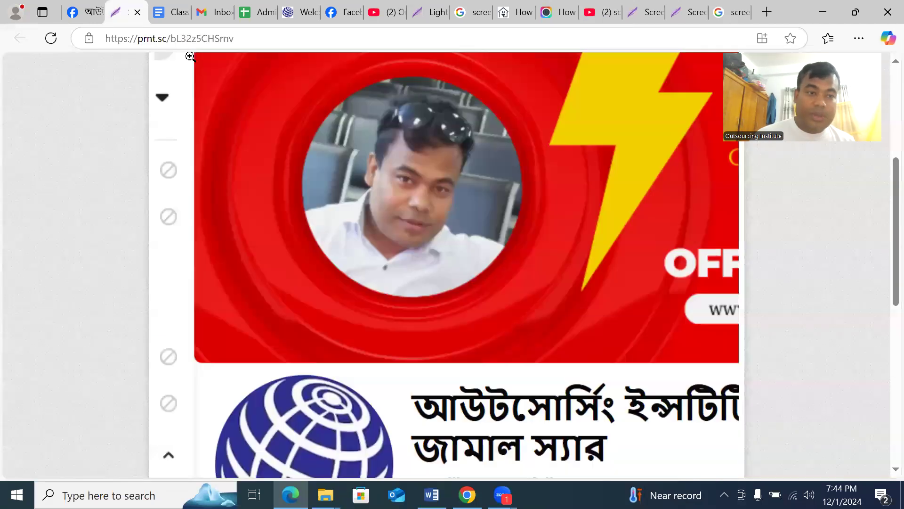
left_click(137, 13)
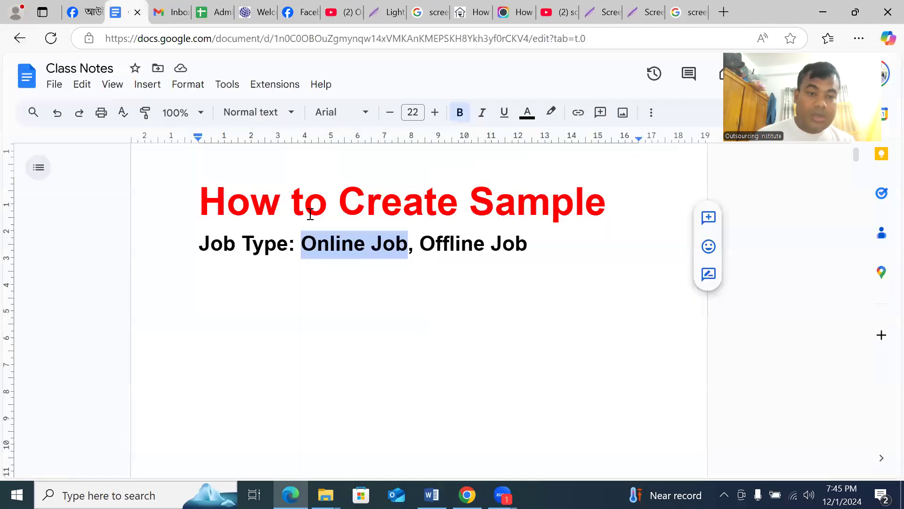
- Point out the Online Job and Offline Job types under How to Create Sample in Class Notes
left_click(437, 243)
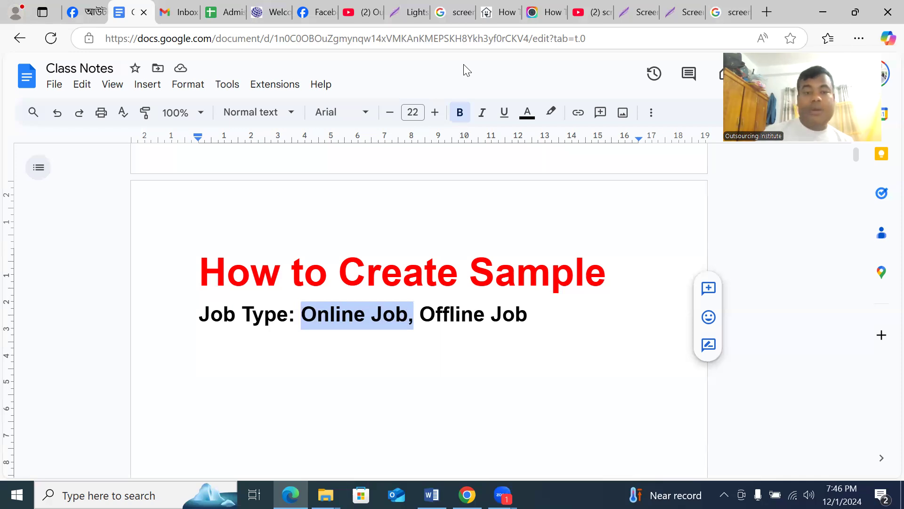
left_click(467, 70)
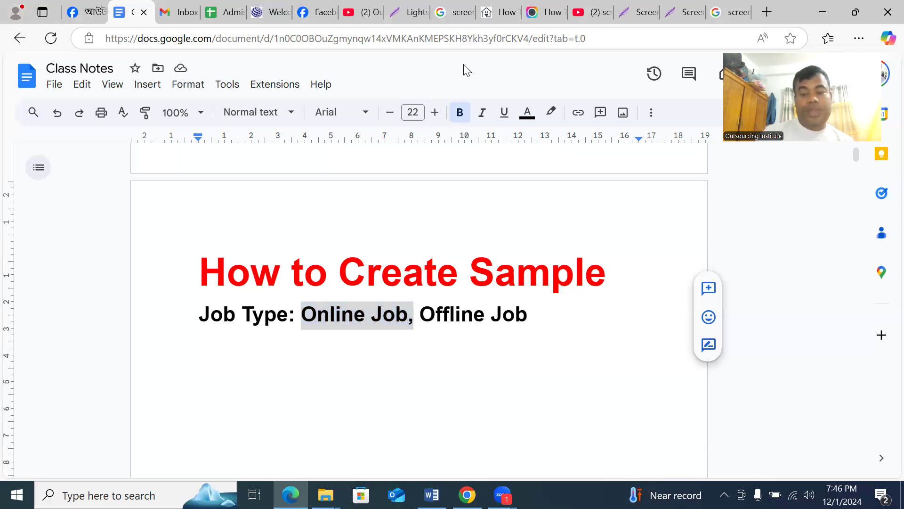
left_click(448, 320)
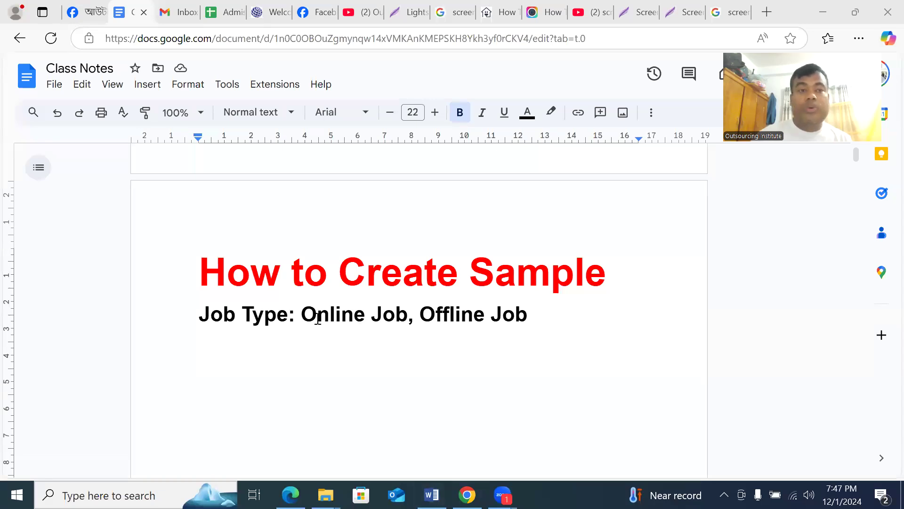
left_click(452, 335)
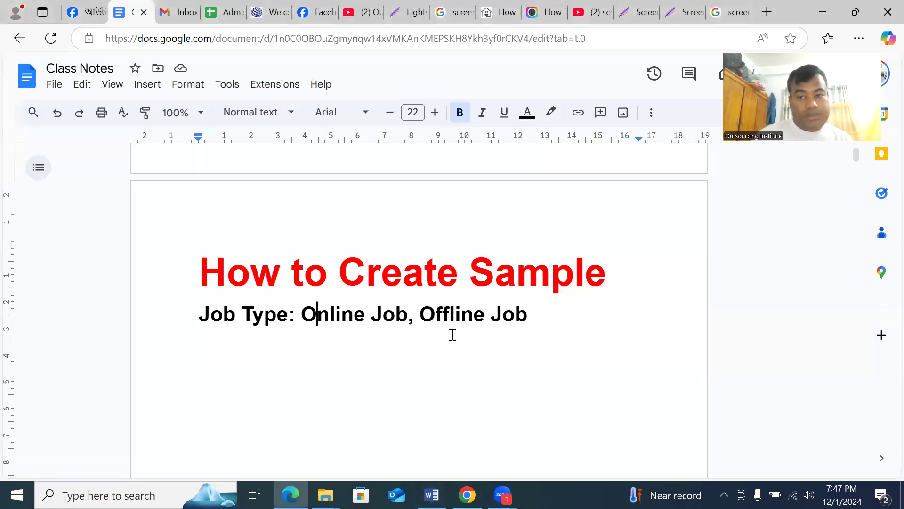
- Close the browser tabs for Lightshot, the screenshot searches and articles, the YouTube tutorial search and the prnt.sc uploads
left_click(405, 12)
left_click(420, 13)
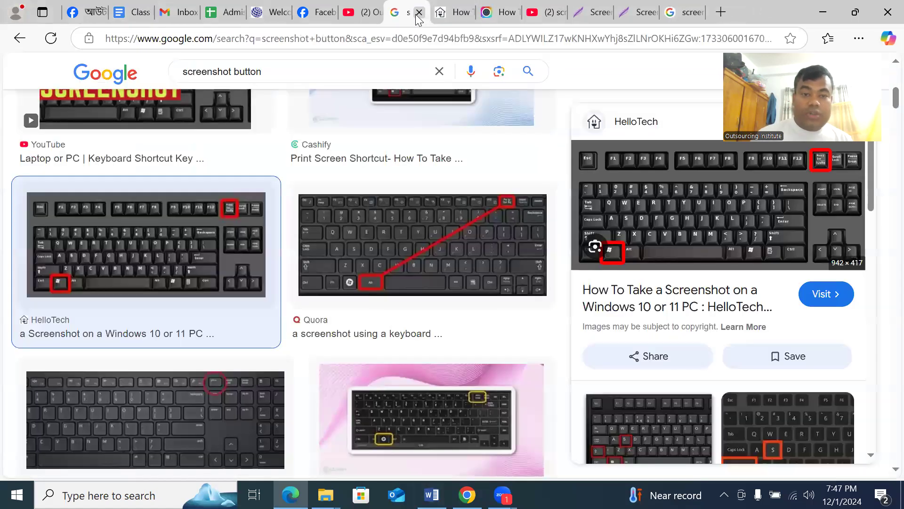
left_click(419, 13)
left_click(418, 13)
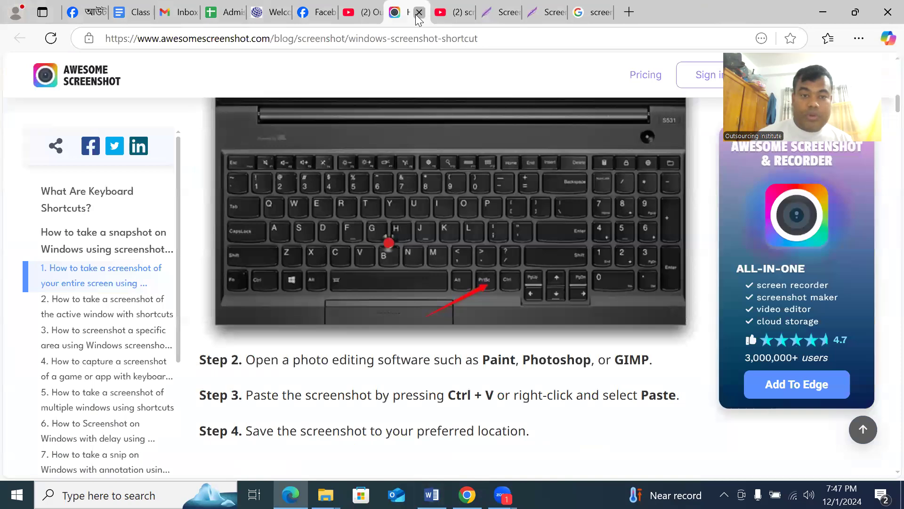
left_click(419, 13)
left_click(419, 13)
left_click(419, 13)
left_click(419, 12)
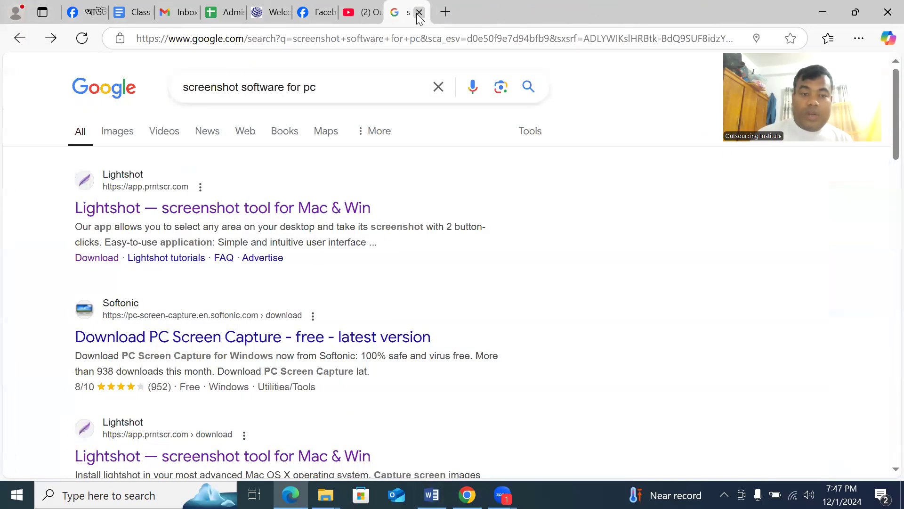
left_click(419, 12)
- Open the institute's home page, outsourcinghelp.net, in a new tab
left_click(446, 13)
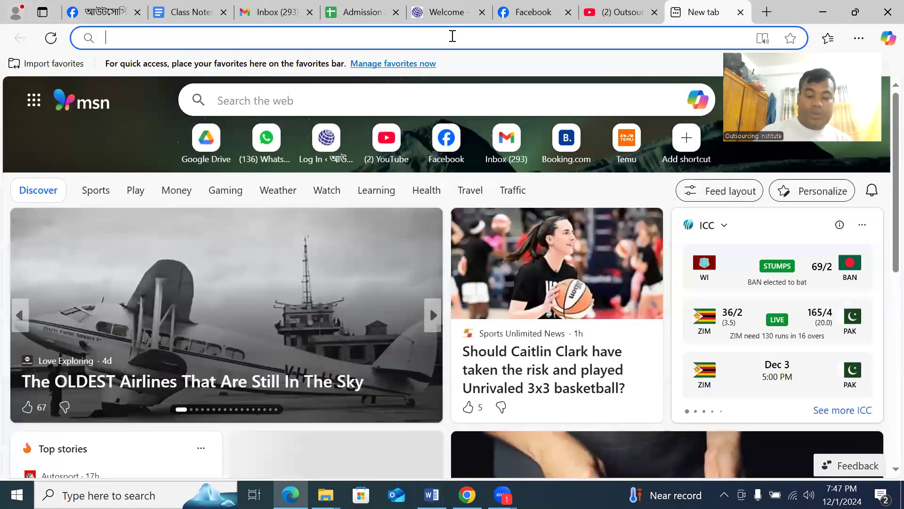
left_click(453, 37)
type("o")
key("Return")
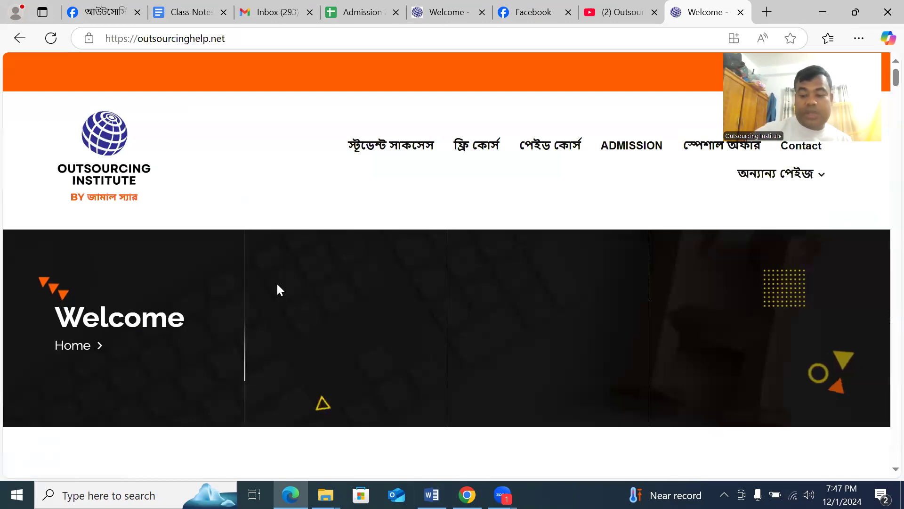
- Capture about 1394 x 809 px of the browser window with Lightshot, circle the web address in red and point an arrow at it
key("Print")
left_click_drag(1, 1, 657, 381)
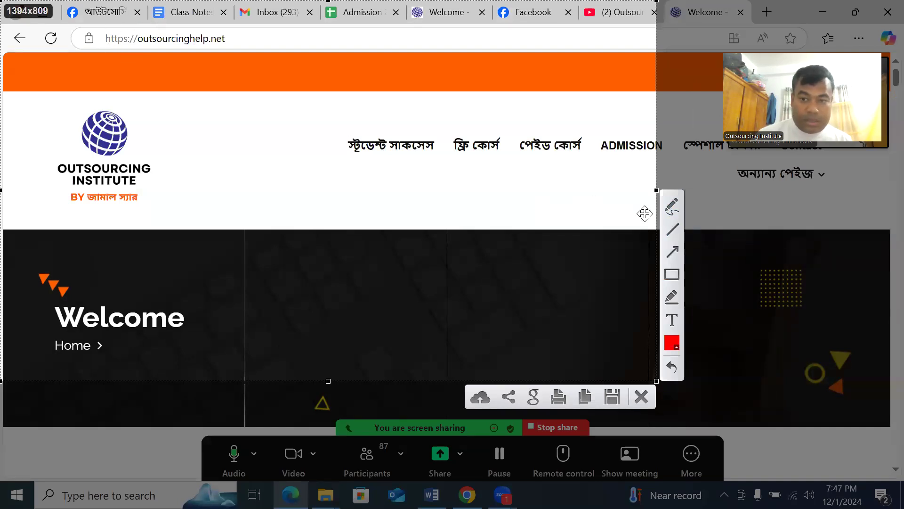
left_click(673, 206)
mouse_move(98, 29)
left_mouse_down()
mouse_move(141, 64)
mouse_move(218, 50)
mouse_move(219, 26)
mouse_move(126, 21)
mouse_move(90, 37)
left_mouse_up()
left_click(673, 252)
left_click_drag(259, 198, 179, 74)
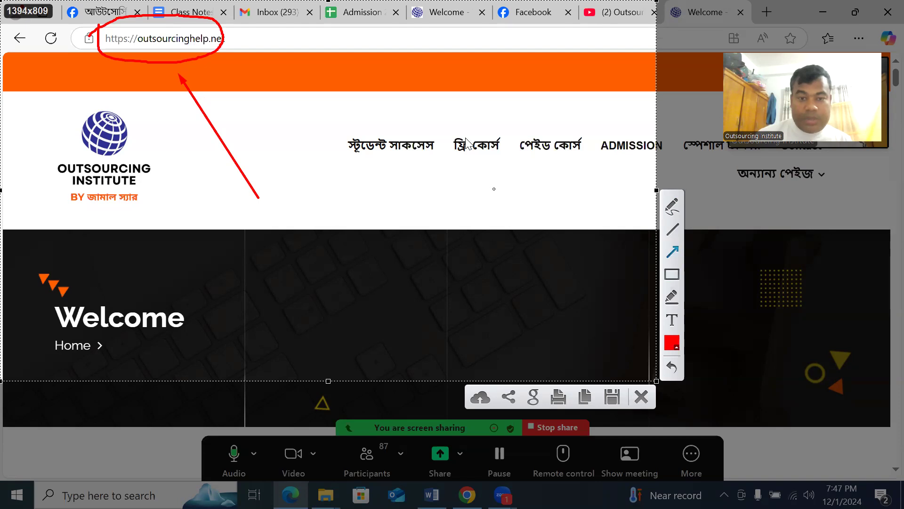
- Remove a trial arrow and frame the স্টুডেন্ট সাকসেস, ফ্রি কোর্স and পেইড কোর্স menu items with red rectangles
left_click_drag(453, 126, 481, 172)
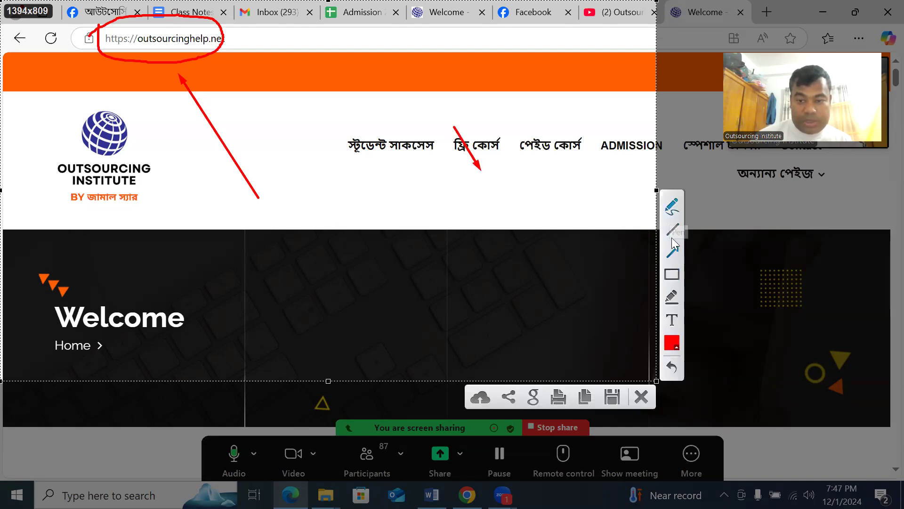
left_click(671, 368)
left_click(672, 275)
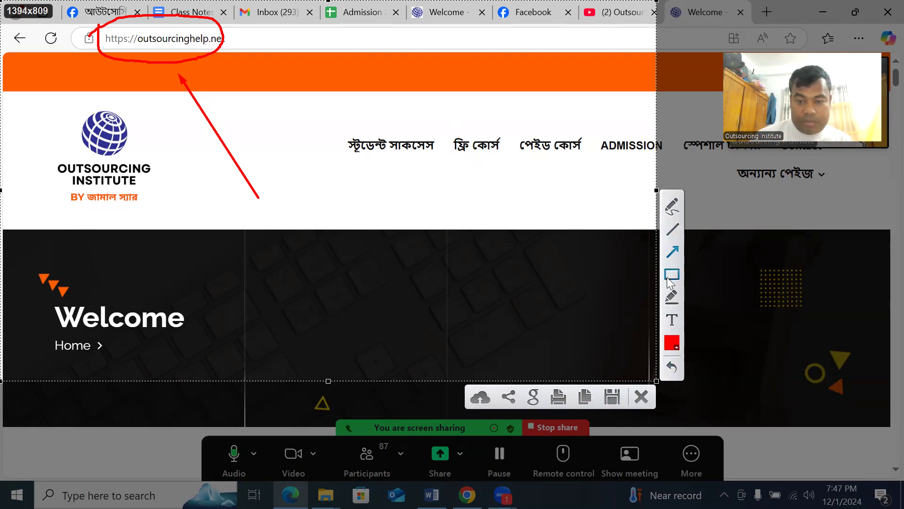
mouse_move(329, 117)
left_mouse_down()
mouse_move(470, 178)
mouse_move(437, 167)
left_mouse_up()
left_click_drag(449, 124, 508, 166)
mouse_move(517, 116)
left_mouse_down()
mouse_move(568, 177)
mouse_move(592, 174)
left_mouse_up()
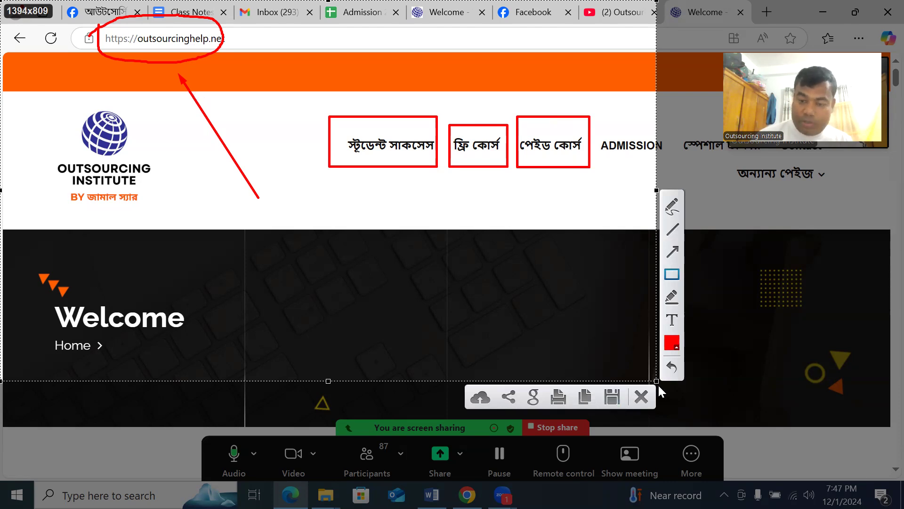
- Save the annotated capture as PNG file Screenshot_23 in the Downloads folder
left_click_drag(658, 383, 742, 423)
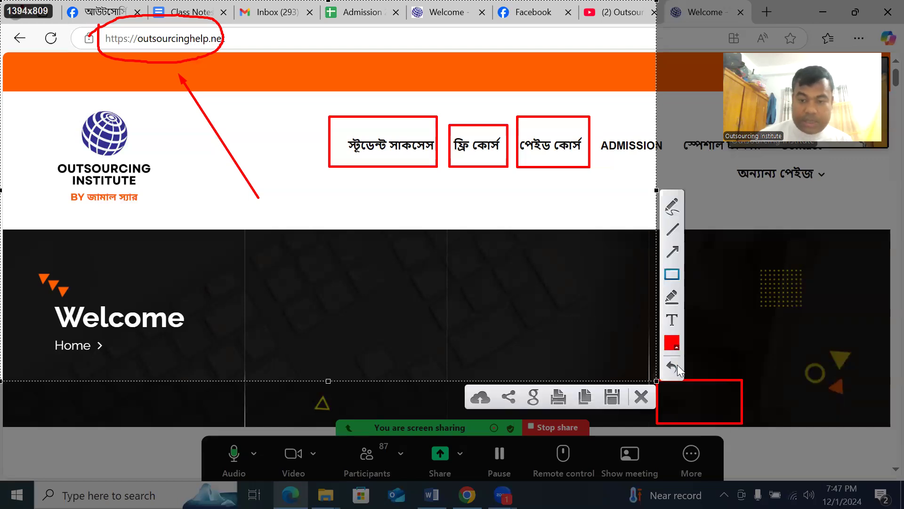
left_click(612, 396)
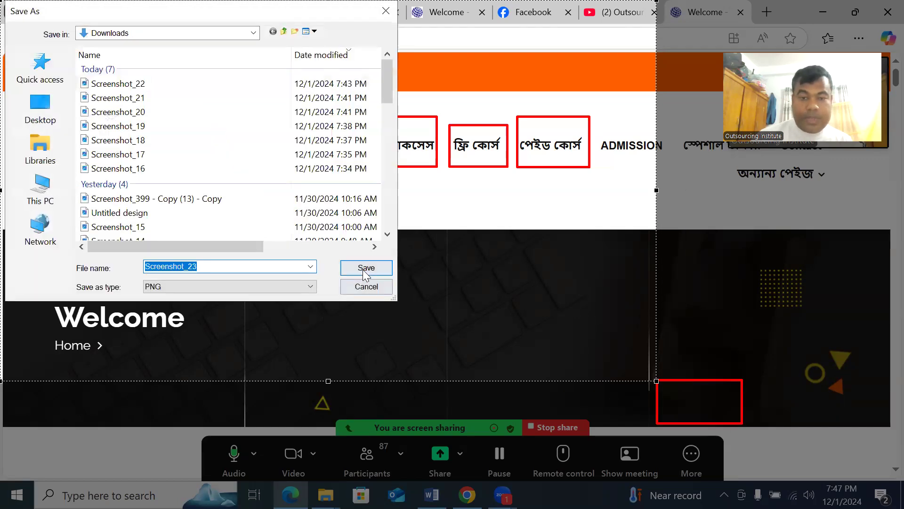
left_click(354, 270)
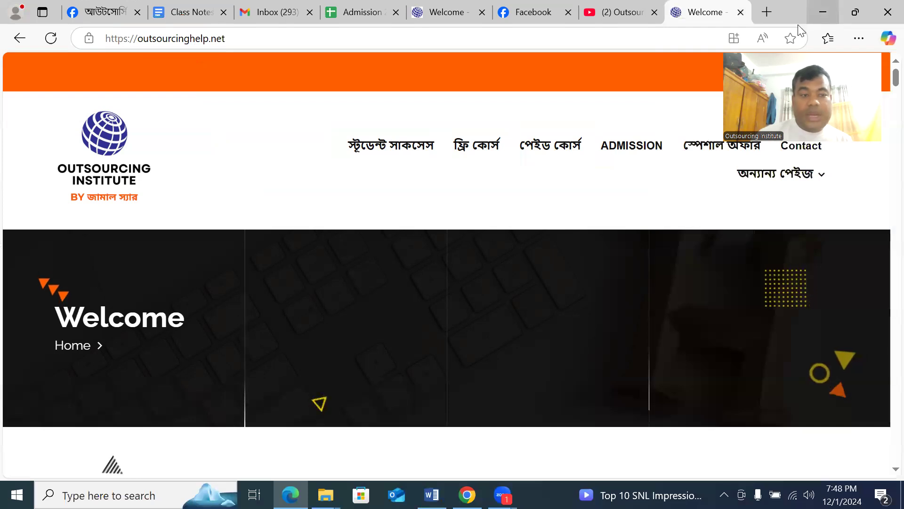
- View Screenshot_23 from the Downloads folder and check its circle, arrow and rectangle annotations
left_click(822, 11)
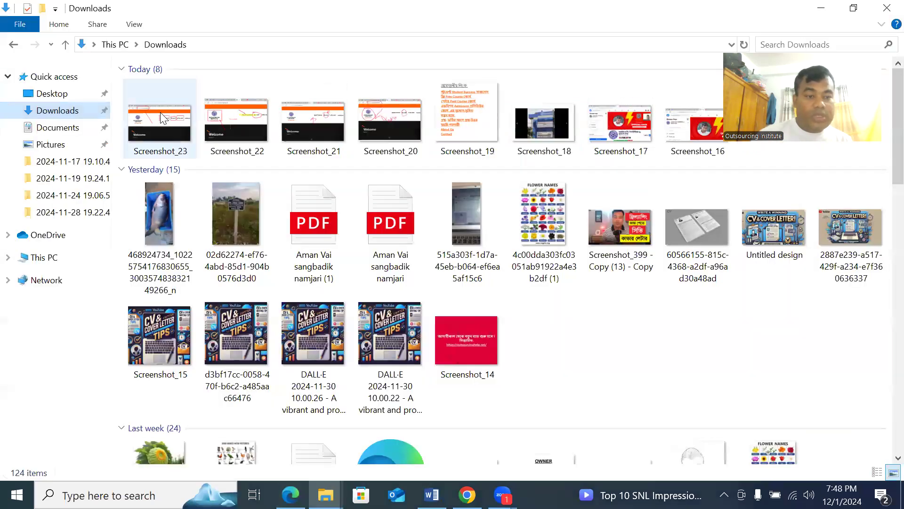
double_click(160, 118)
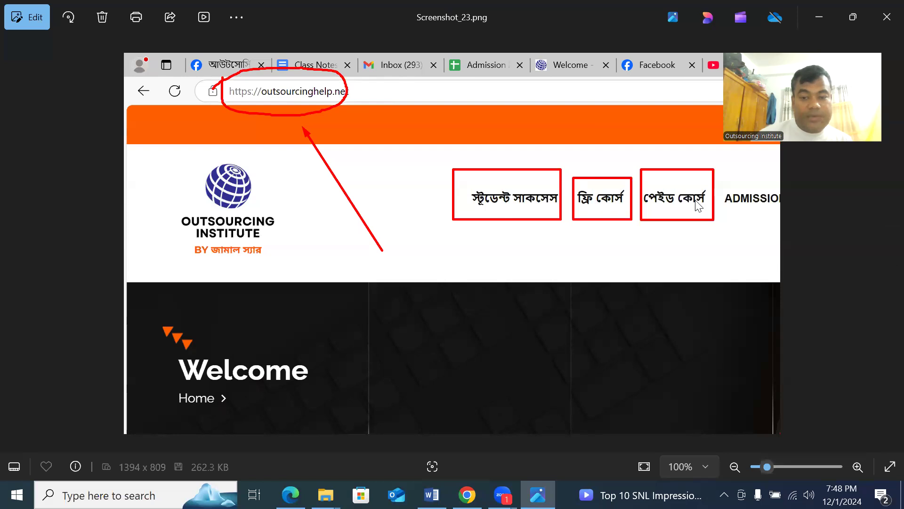
scroll(563, 236, "up", 5)
scroll(563, 236, "down", 6)
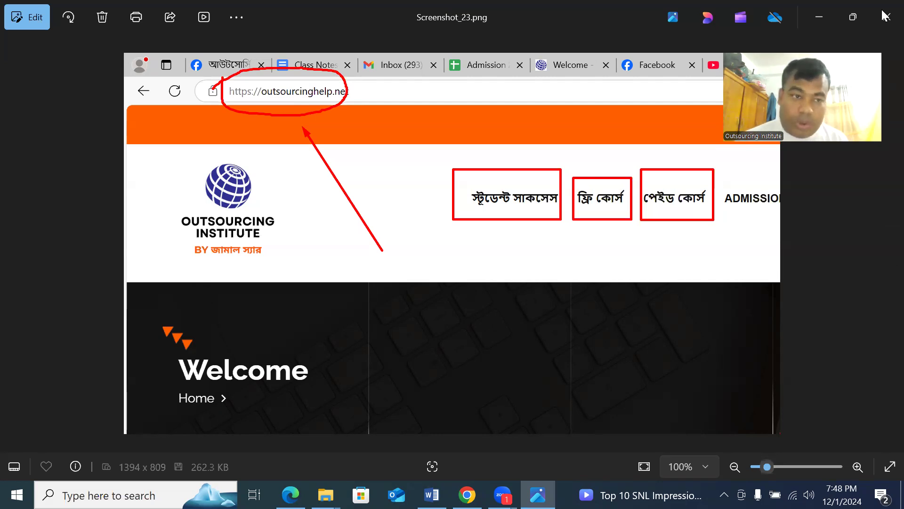
key("alt+F4")
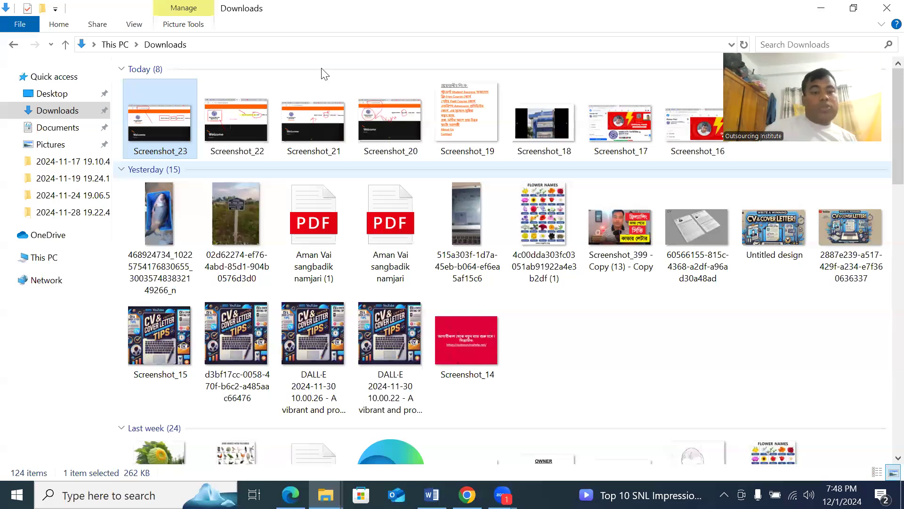
double_click(150, 120)
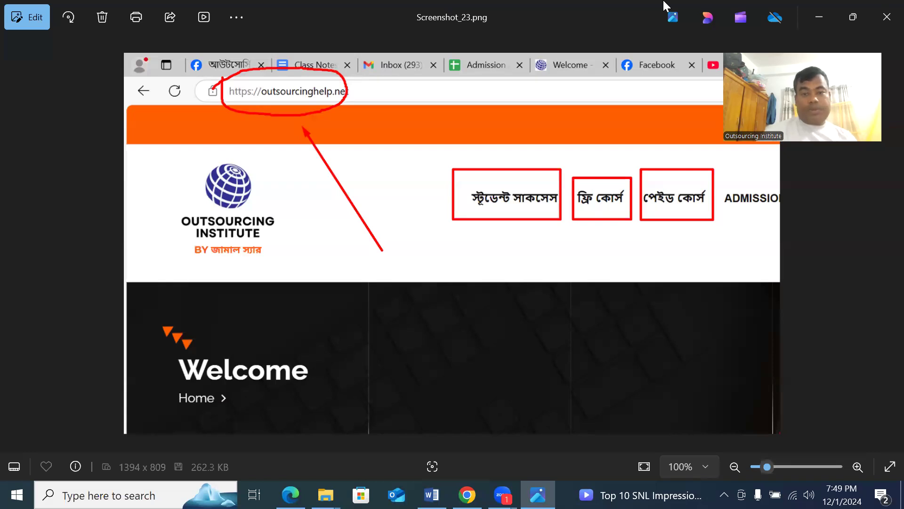
- Open the wp-admin page of outsourcinghelp.net and log in to WordPress with the saved credentials
left_click(613, 45)
type("/w")
key("Return")
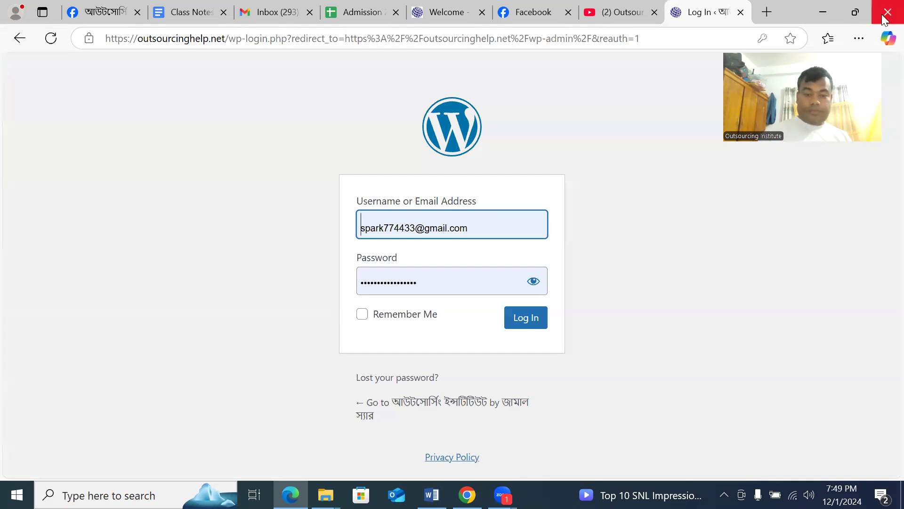
left_click(527, 323)
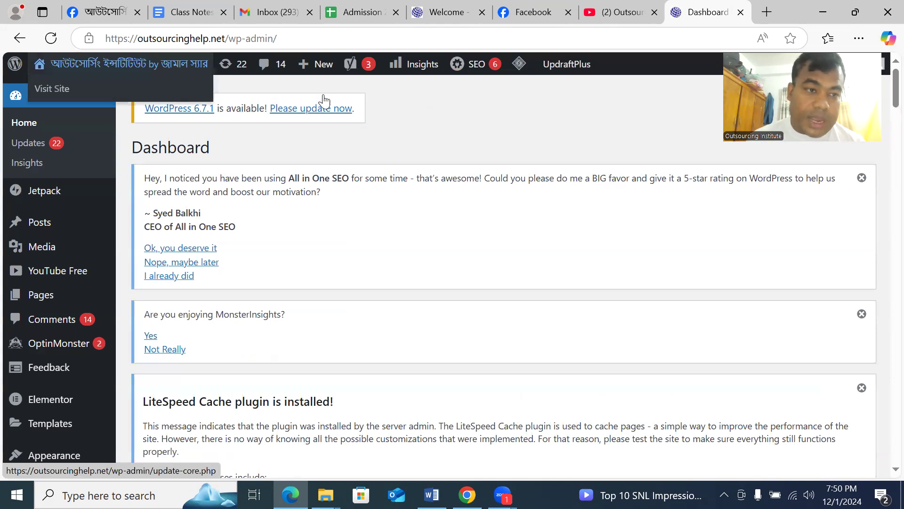
- Circle the wp-admin address in red on a Lightshot capture of the dashboard, about 1869x1017 px, and save it as PNG Screenshot_24 in Downloads
mouse_move(75, 73)
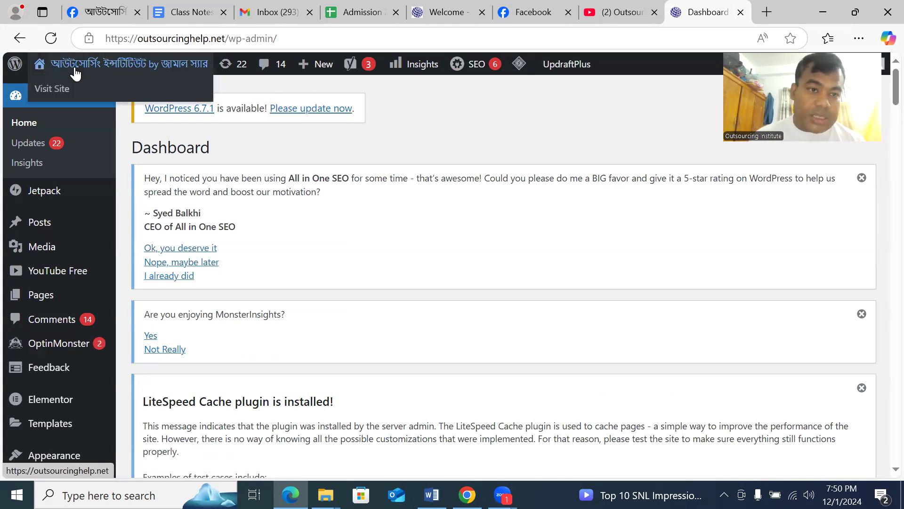
key("Print")
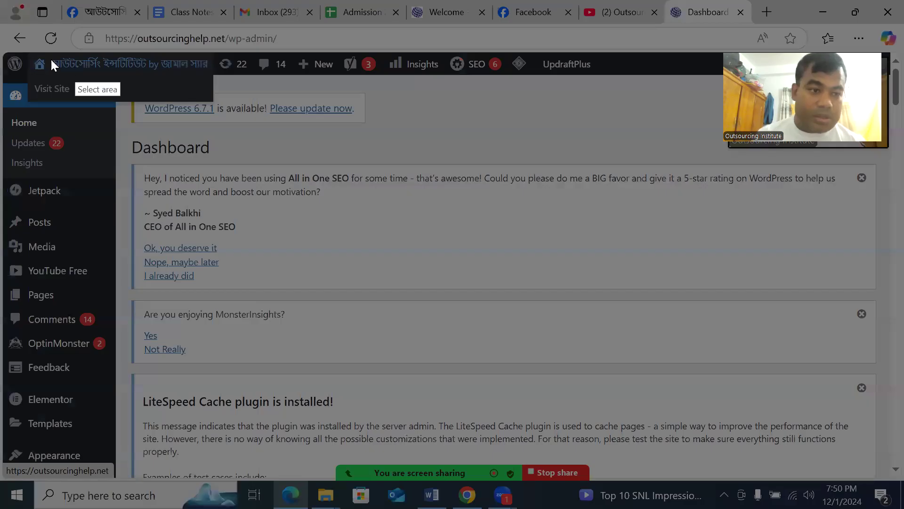
left_click_drag(1, 1, 549, 392)
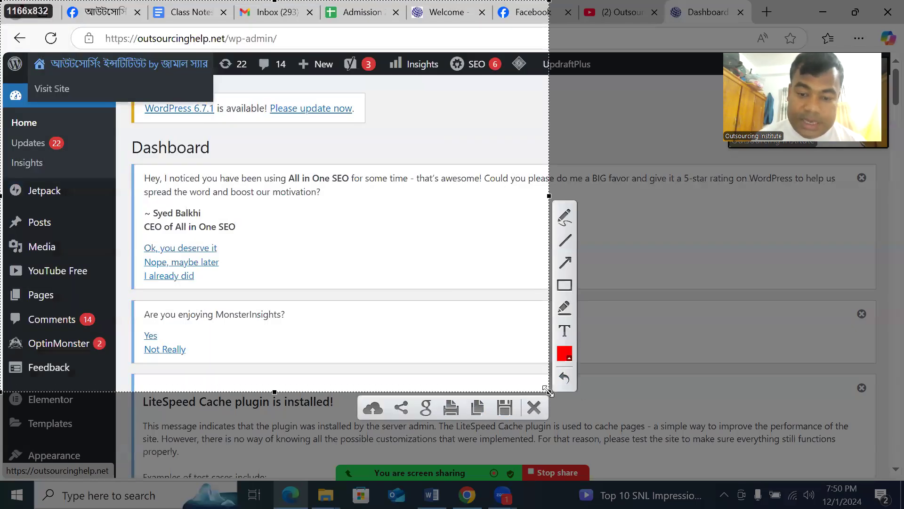
left_click_drag(548, 391, 880, 479)
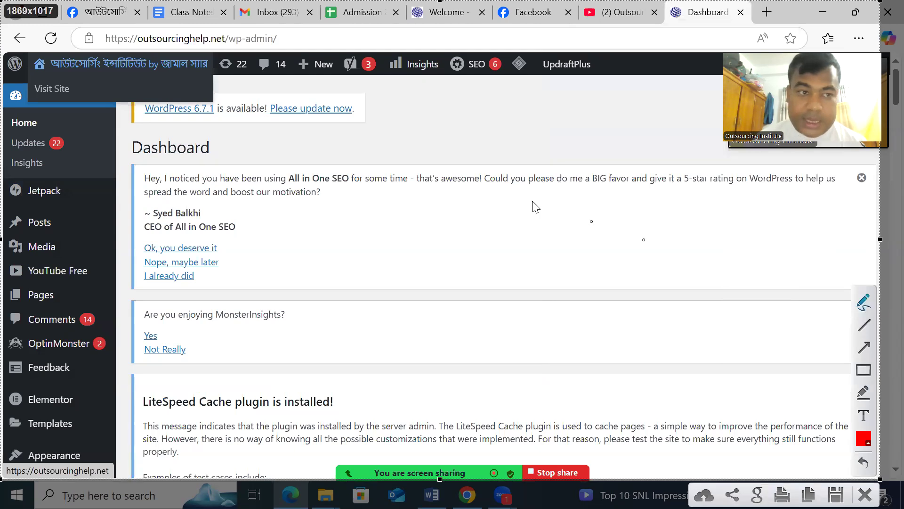
mouse_move(89, 21)
left_mouse_down()
mouse_move(80, 31)
mouse_move(263, 54)
mouse_move(293, 37)
mouse_move(170, 12)
mouse_move(84, 34)
left_mouse_up()
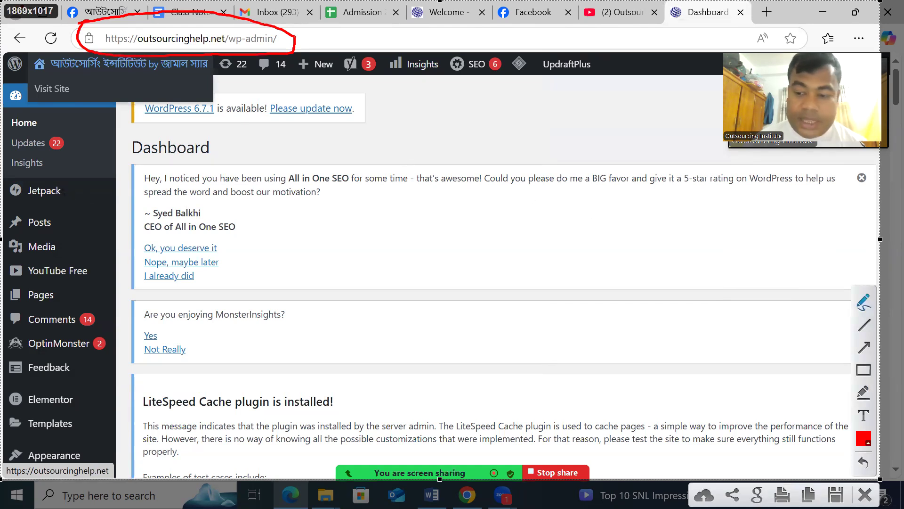
key("ctrl+s")
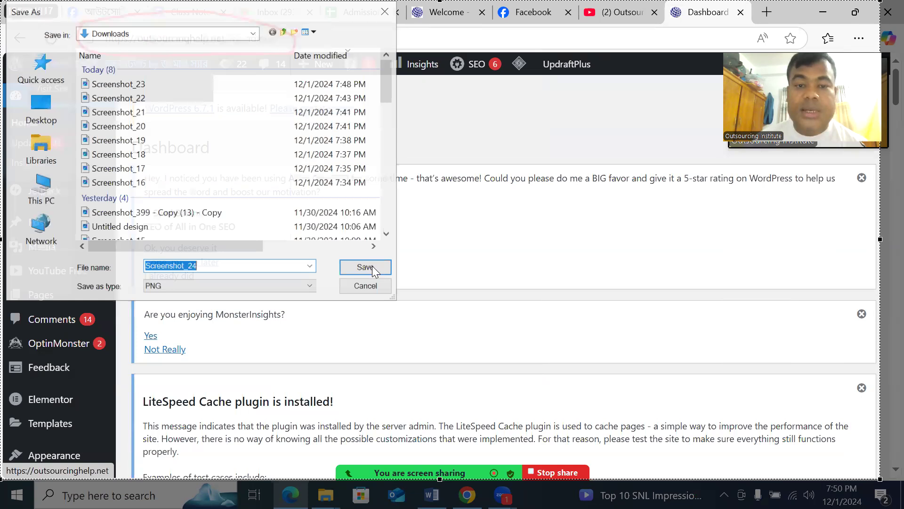
- Open the Downloads folder and view Screenshot_24 in the image viewer to check the circled wp-admin address
left_click(326, 494)
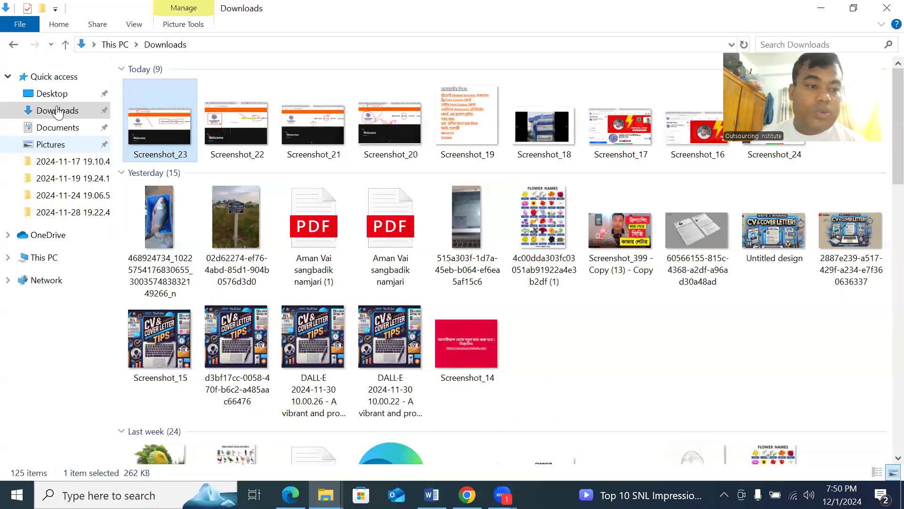
left_click(58, 111)
double_click(247, 129)
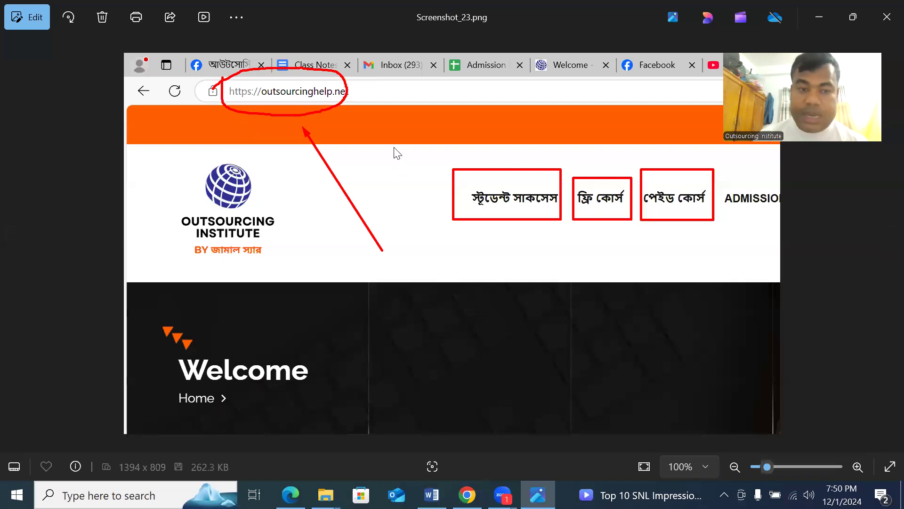
key("Left")
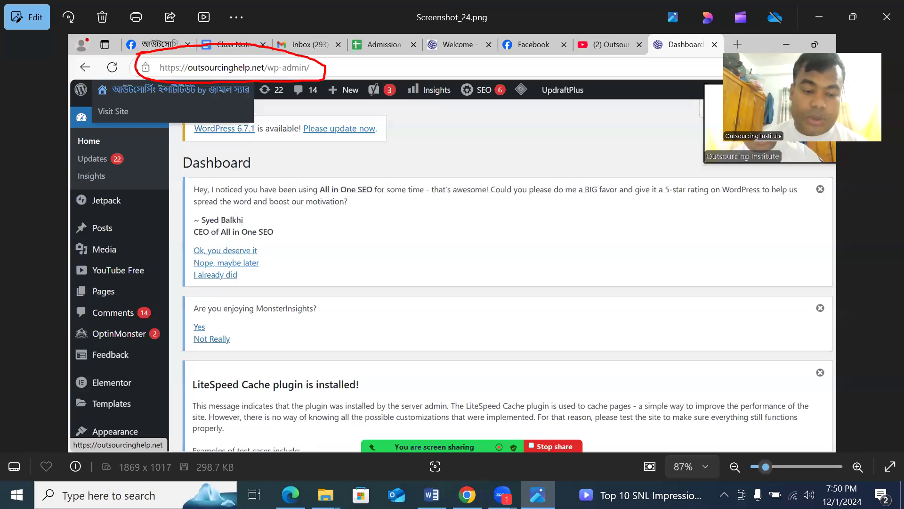
- Switch back to Edge, open the WordPress Pages list, dismiss the MonsterInsights pop-up and bring the Admission Screenshot, All Link and All Software entries into view
key("alt+Tab")
left_click(39, 224)
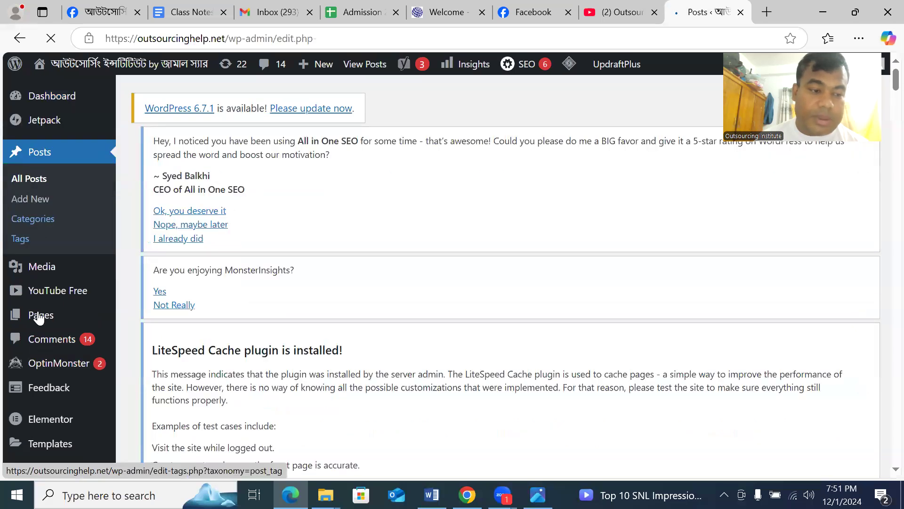
mouse_move(40, 317)
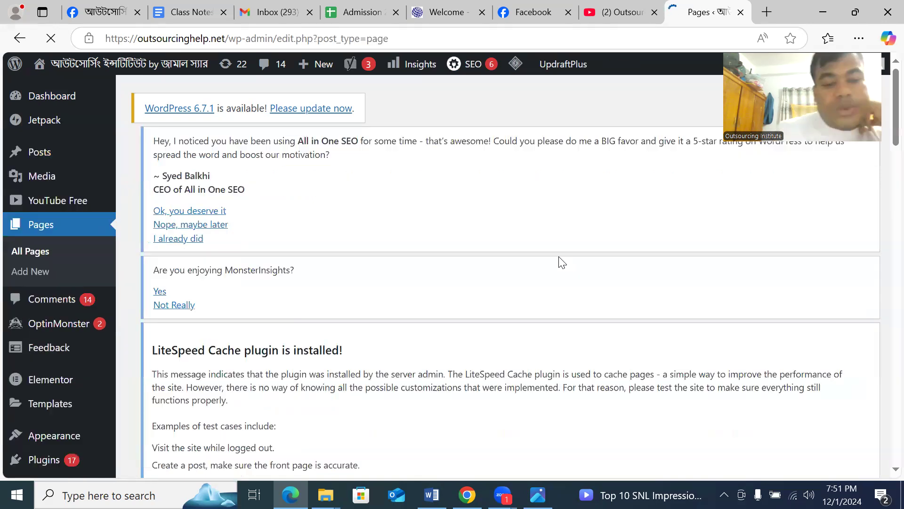
scroll(555, 267, "down", 1)
scroll(555, 267, "down", 6)
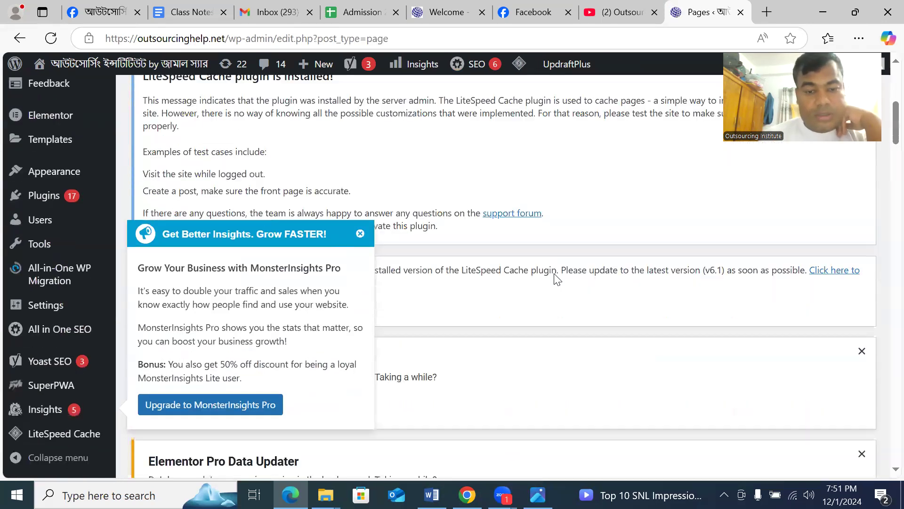
left_click(360, 233)
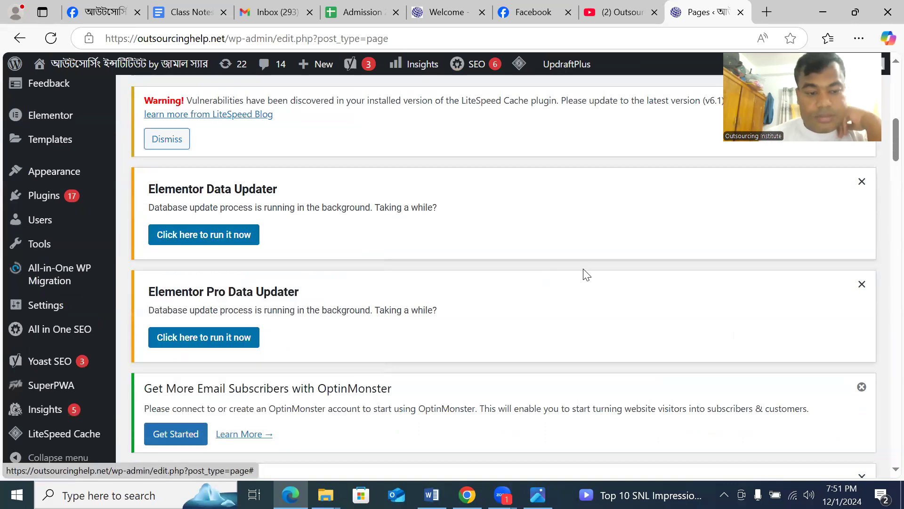
scroll(582, 270, "down", 8)
scroll(582, 272, "down", 10)
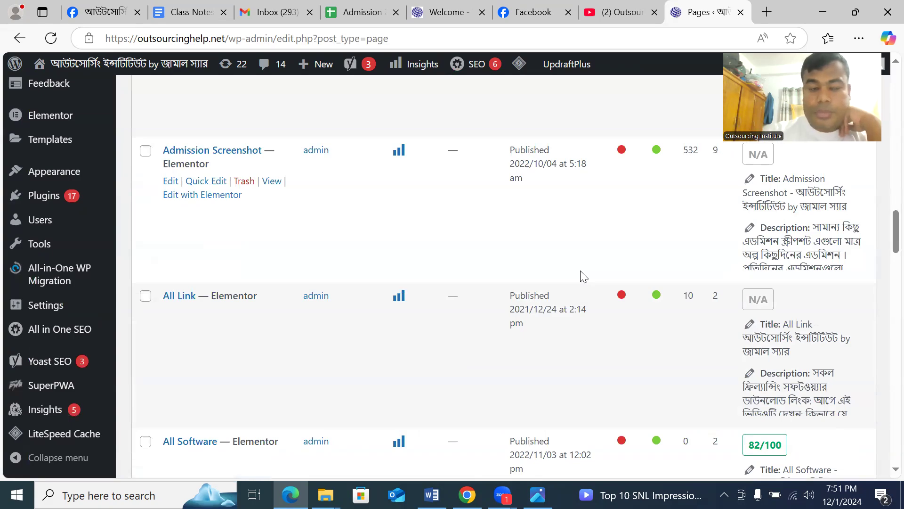
- Circle the Admission Screenshot, All Link and All Software entries in red on a capture about 1883x1009 px, and save it as PNG Screenshot_25 in Downloads
key("Print")
mouse_move(1, 1)
left_mouse_down()
mouse_move(6, 84)
mouse_move(813, 484)
mouse_move(884, 502)
mouse_move(887, 475)
left_mouse_up()
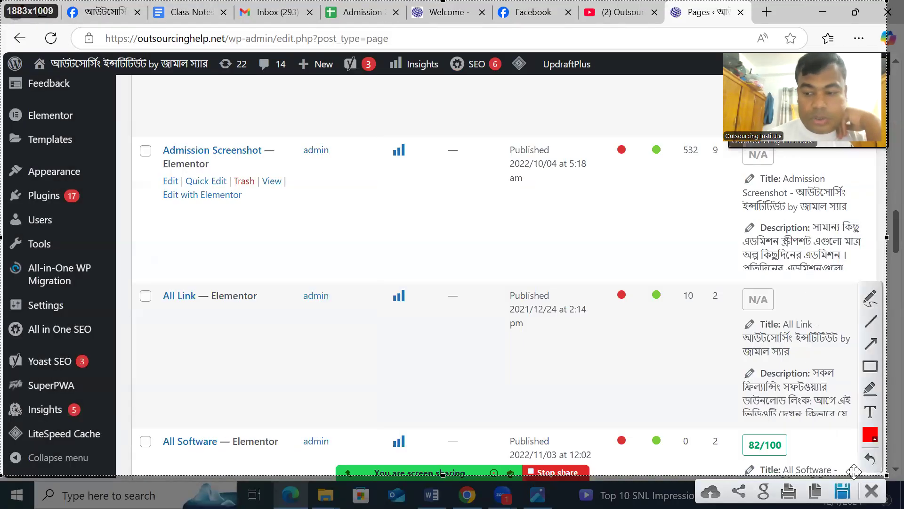
left_click(871, 300)
mouse_move(160, 123)
left_mouse_down()
mouse_move(273, 230)
mouse_move(46, 170)
left_mouse_up()
mouse_move(162, 240)
left_mouse_down()
mouse_move(193, 338)
mouse_move(283, 260)
mouse_move(133, 268)
left_mouse_up()
mouse_move(163, 374)
left_mouse_down()
mouse_move(325, 447)
mouse_move(157, 377)
left_mouse_up()
left_click(843, 491)
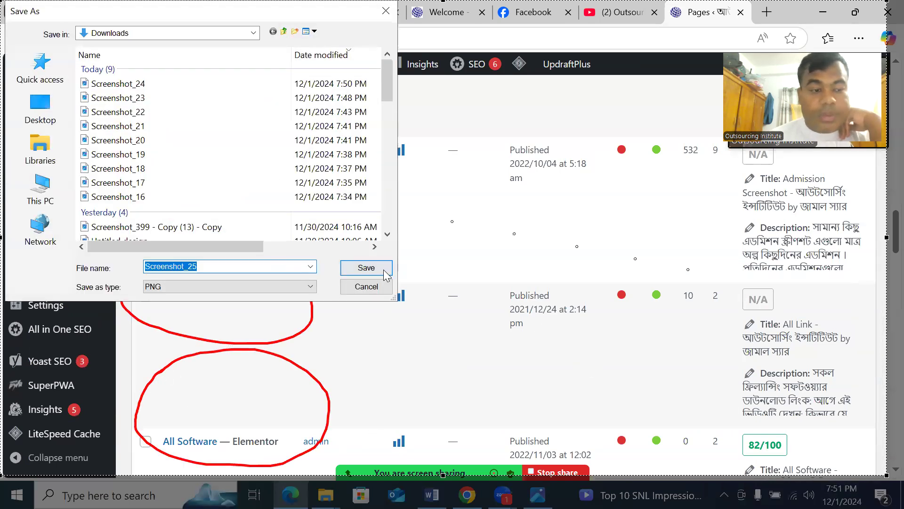
left_click(386, 275)
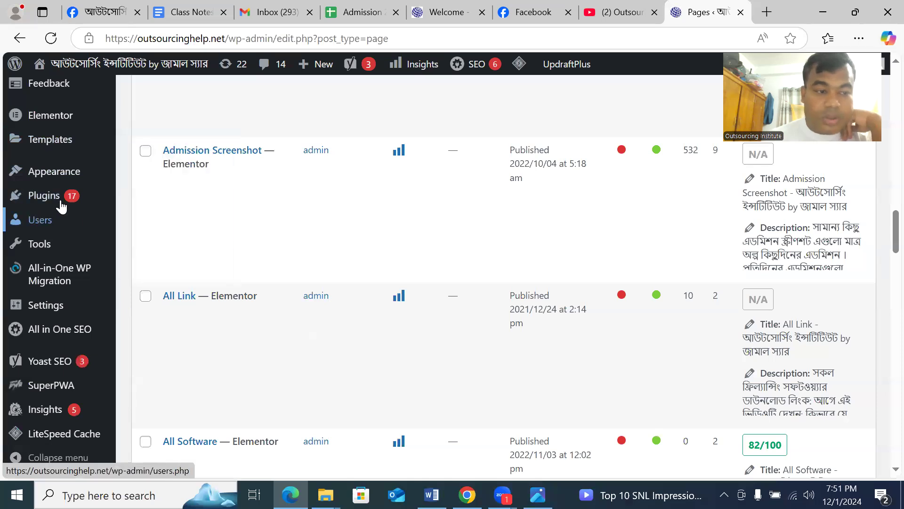
- Open the WordPress Posts list and look through the published posts and the admin submenus such as Plugins, SuperPWA and Templates
scroll(62, 205, "up", 3)
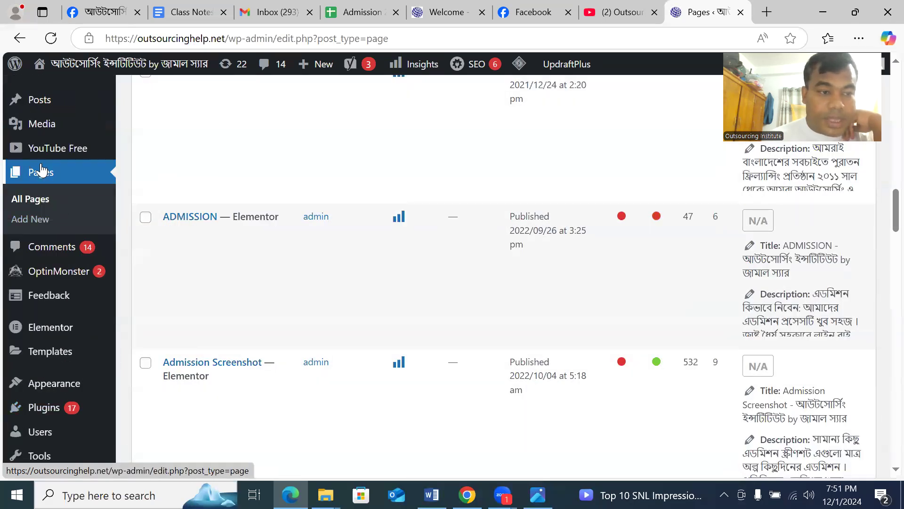
left_click(44, 99)
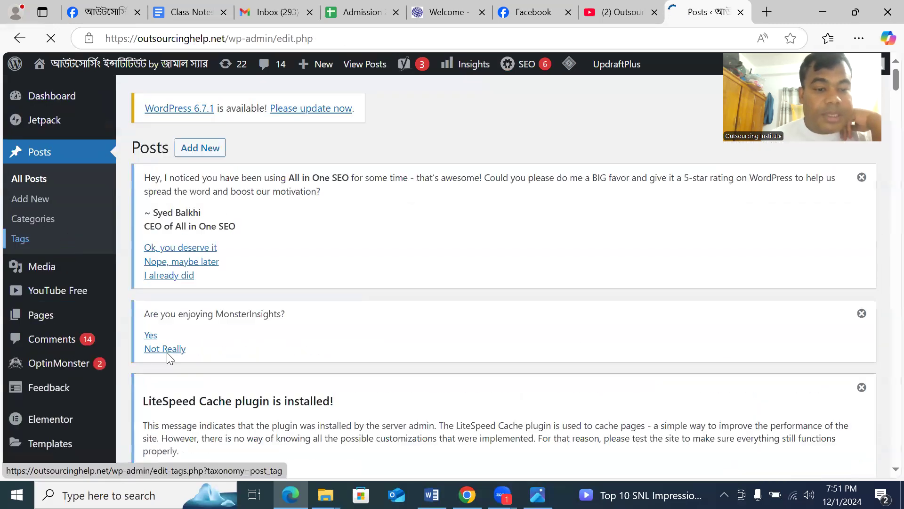
scroll(601, 279, "down", 10)
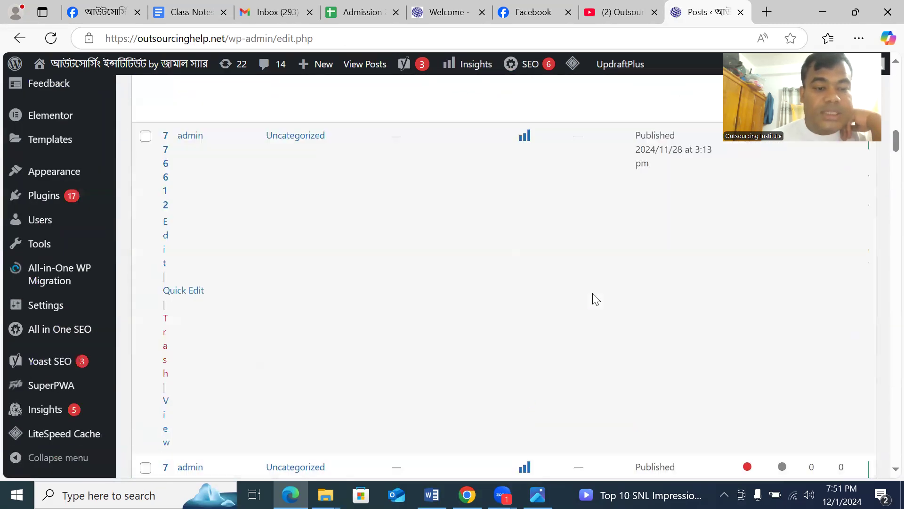
scroll(591, 304, "down", 6)
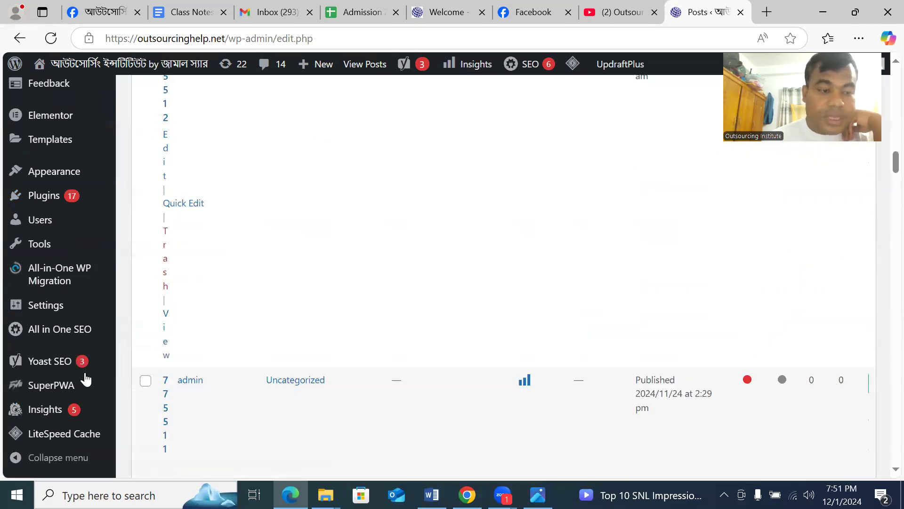
mouse_move(27, 373)
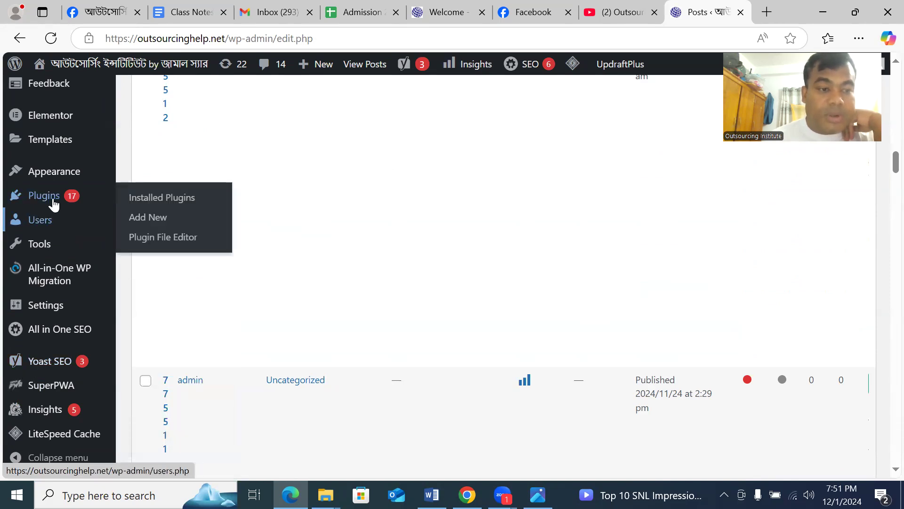
mouse_move(55, 204)
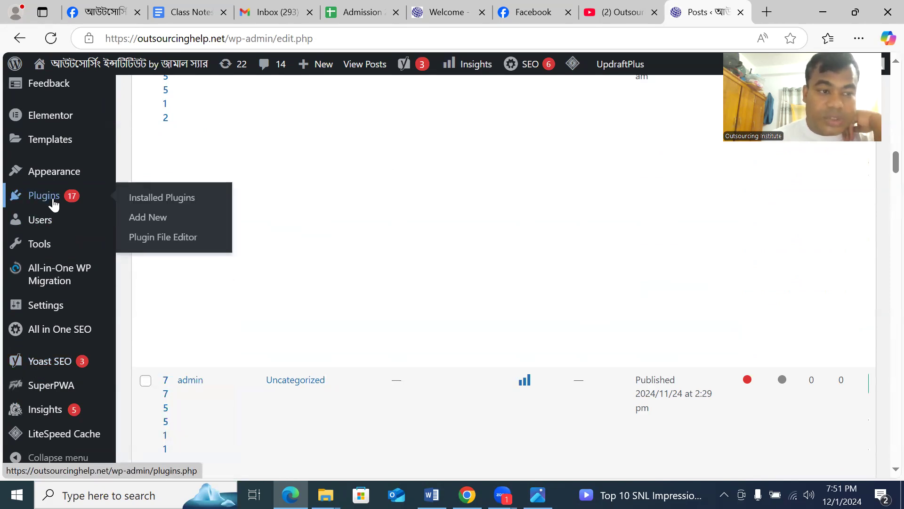
mouse_move(59, 175)
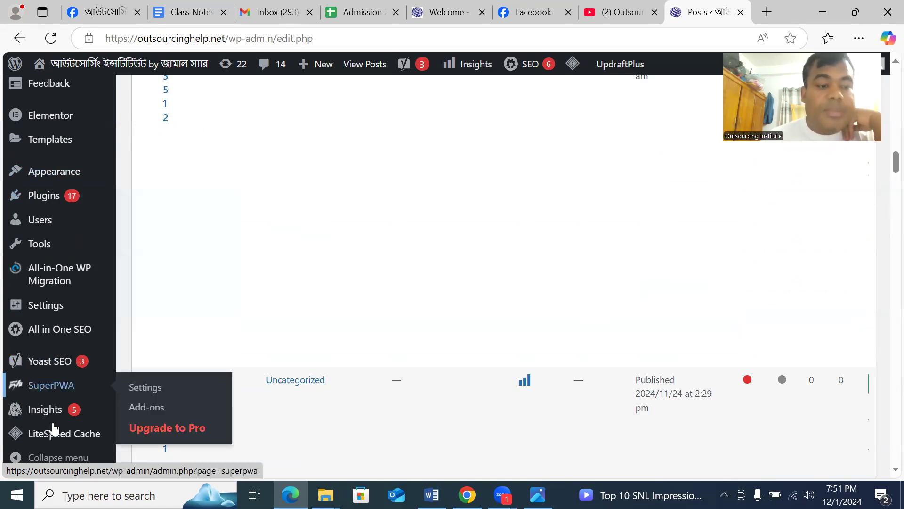
mouse_move(27, 204)
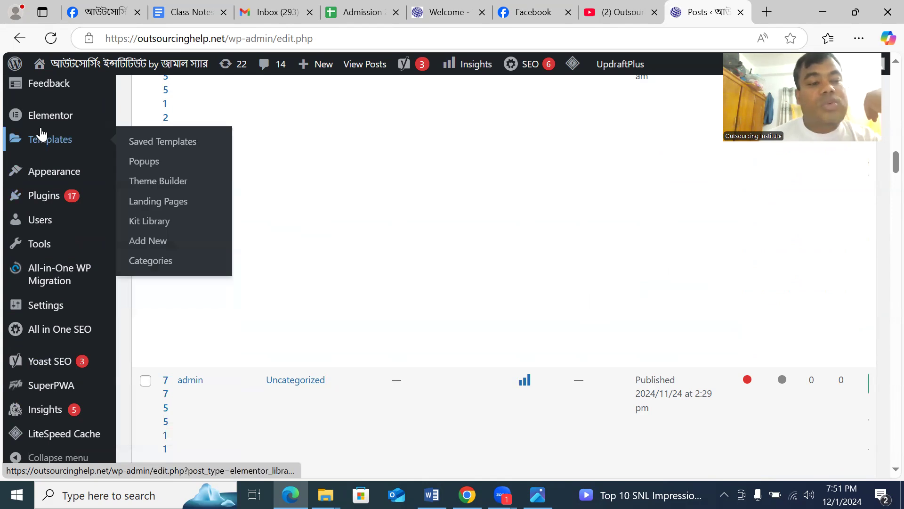
mouse_move(42, 124)
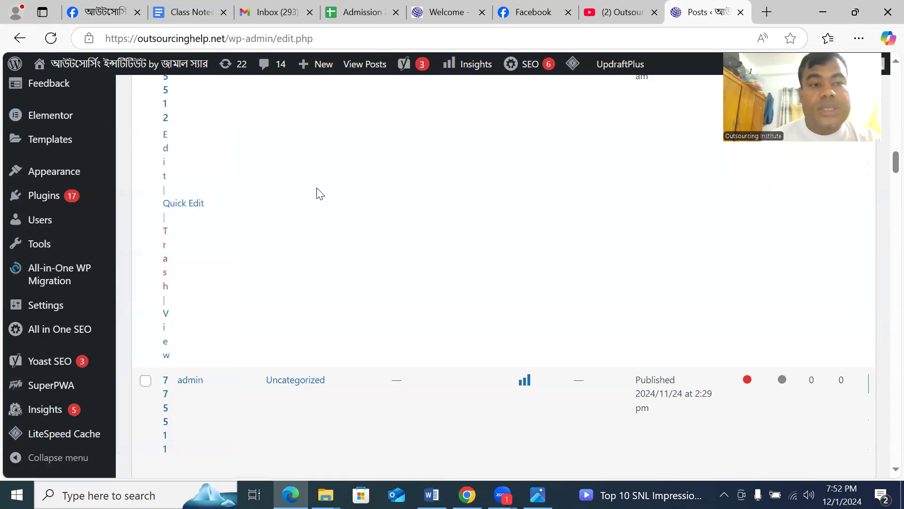
scroll(322, 212, "up", 10)
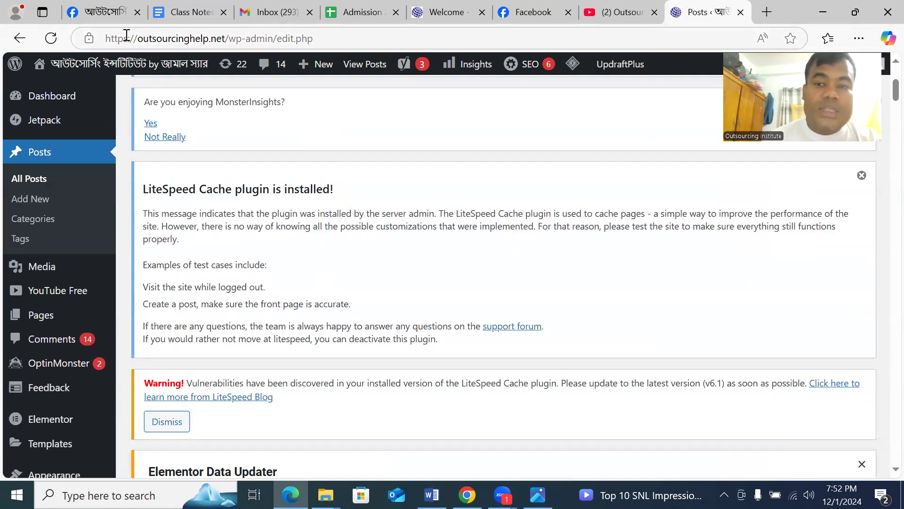
- Open outsourcinghelp.net in a new browser tab and look over the public home page's header and Welcome section
left_click(767, 11)
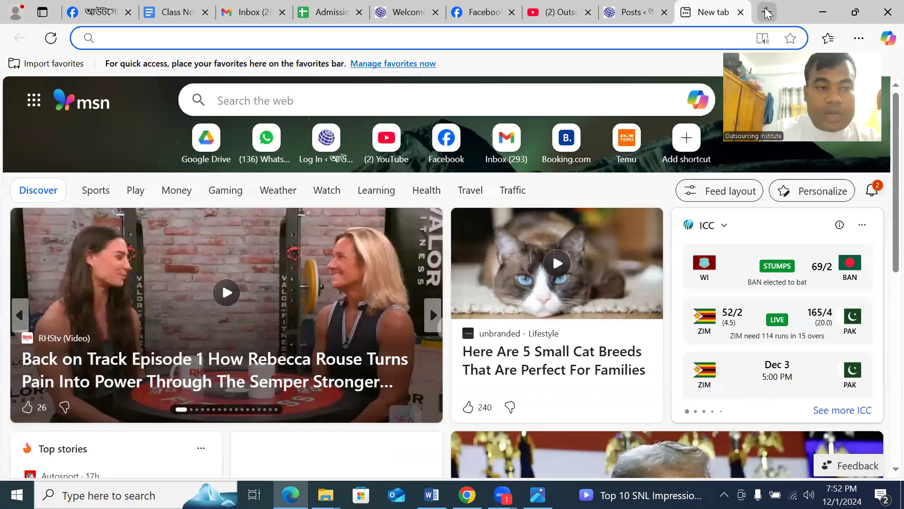
type("outsourcinghelp.net")
key("Return")
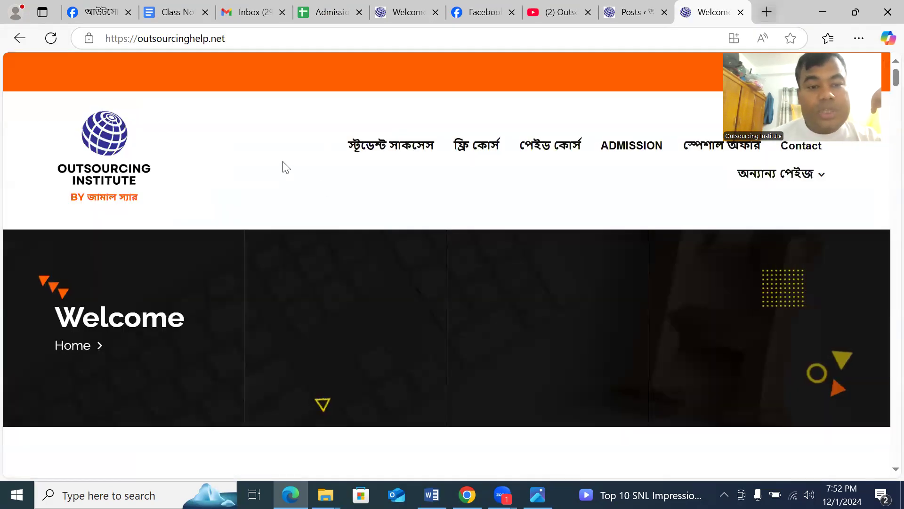
scroll(343, 170, "down", 4)
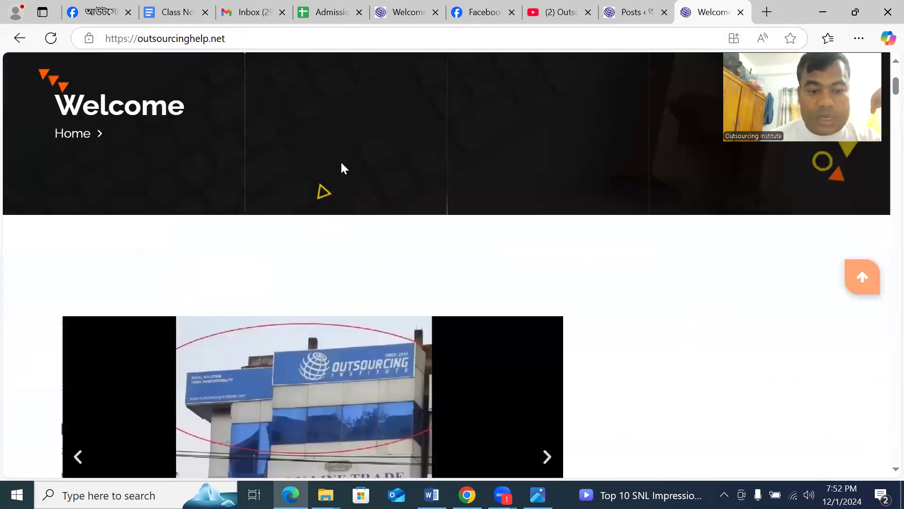
scroll(351, 163, "up", 4)
- Return to the WordPress admin tab, open the Dashboard home page and review its notices and widgets
left_click(629, 12)
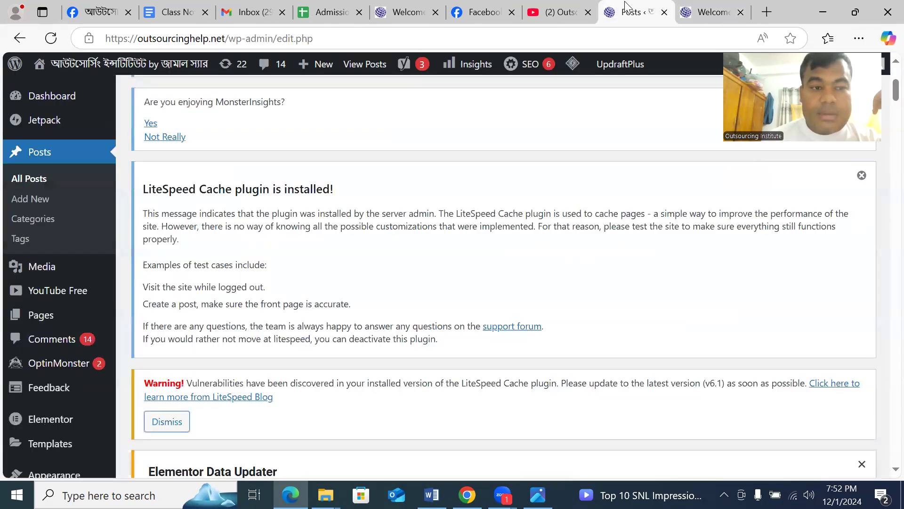
mouse_move(73, 124)
scroll(66, 113, "up", 4)
left_click(54, 106)
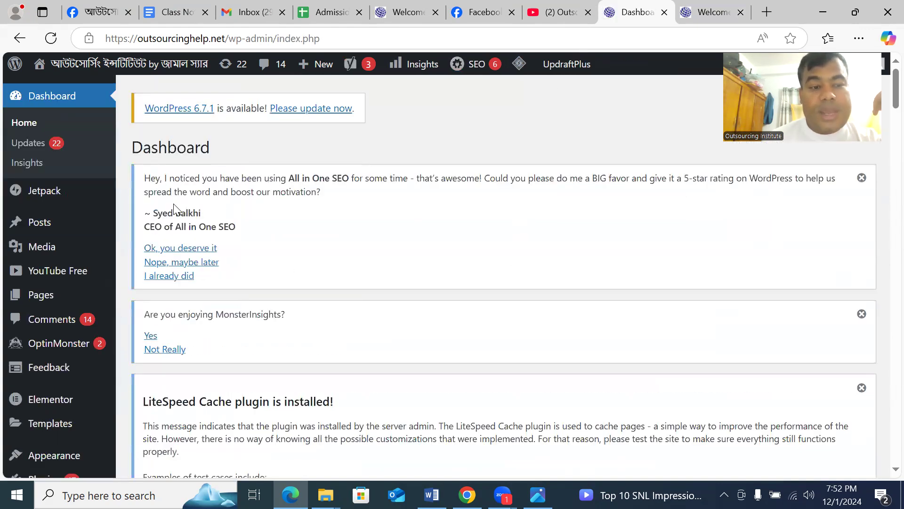
scroll(245, 216, "down", 7)
scroll(245, 218, "down", 10)
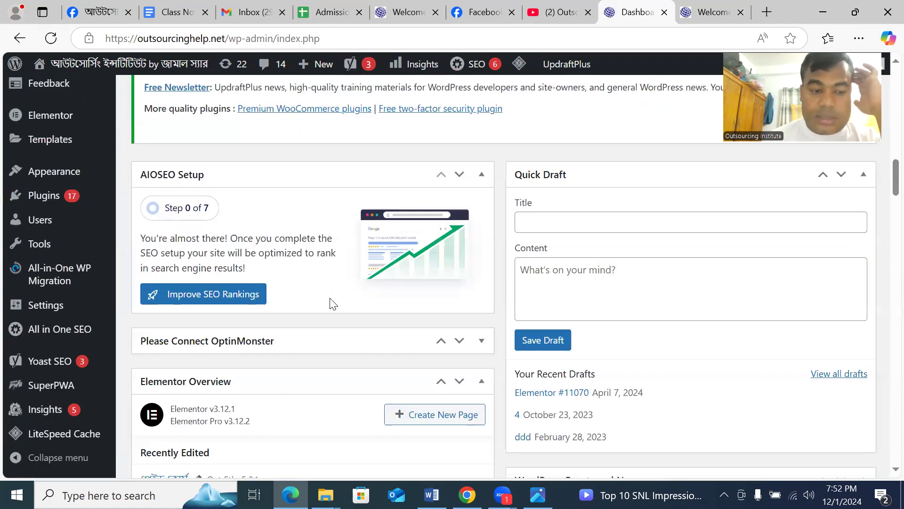
scroll(329, 299, "down", 7)
scroll(329, 300, "up", 20)
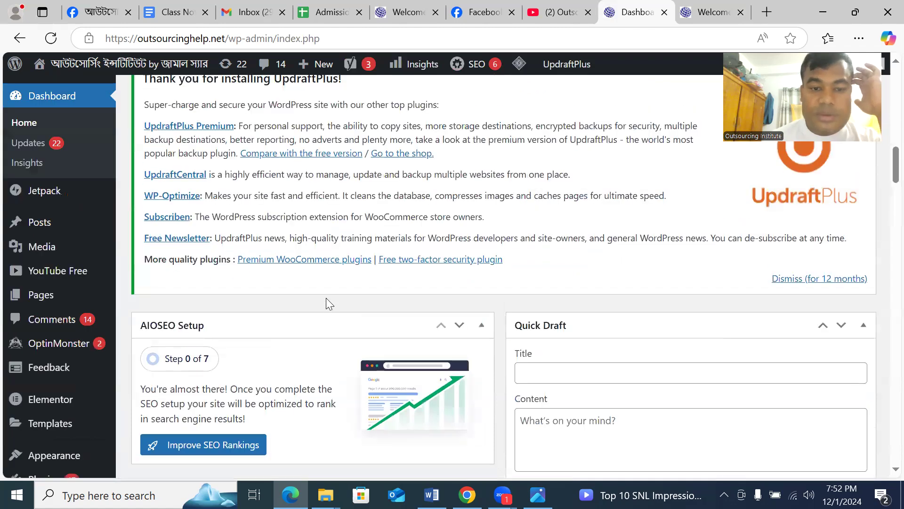
scroll(349, 281, "up", 1)
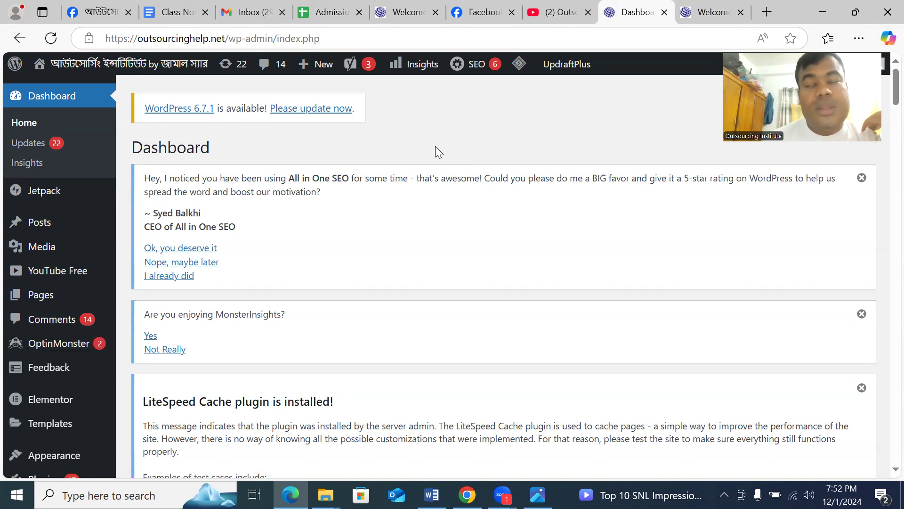
- Compare the WordPress Dashboard's notices with the public outsourcinghelp.net home page by alternating between their browser tabs
scroll(433, 160, "down", 8)
scroll(434, 173, "down", 7)
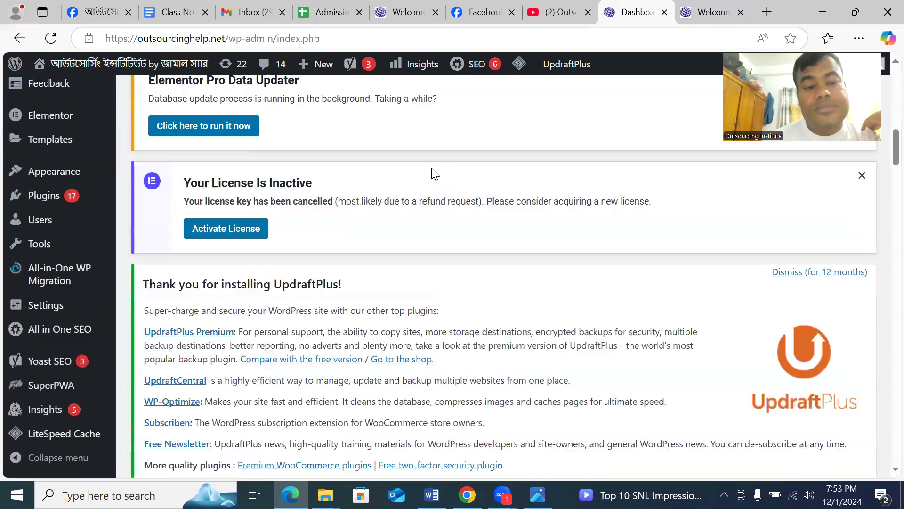
scroll(433, 176, "up", 10)
left_click(720, 11)
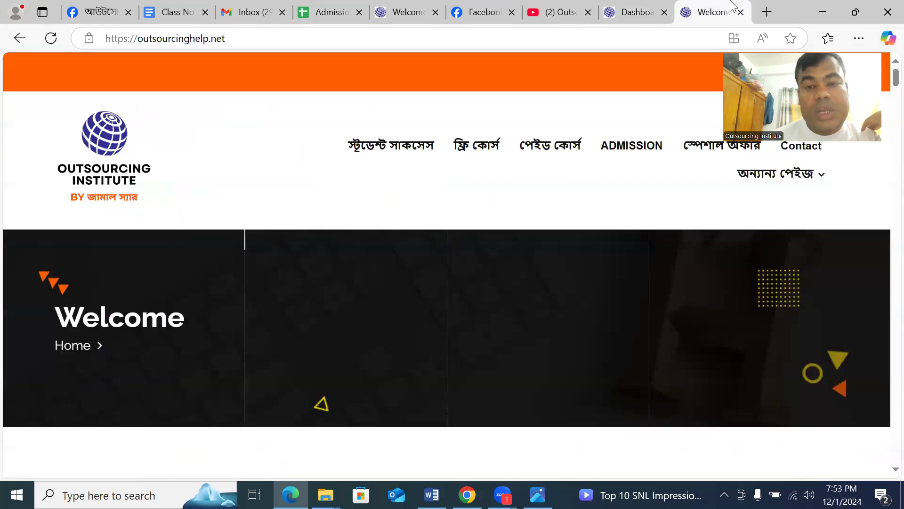
left_click(649, 10)
left_click(720, 11)
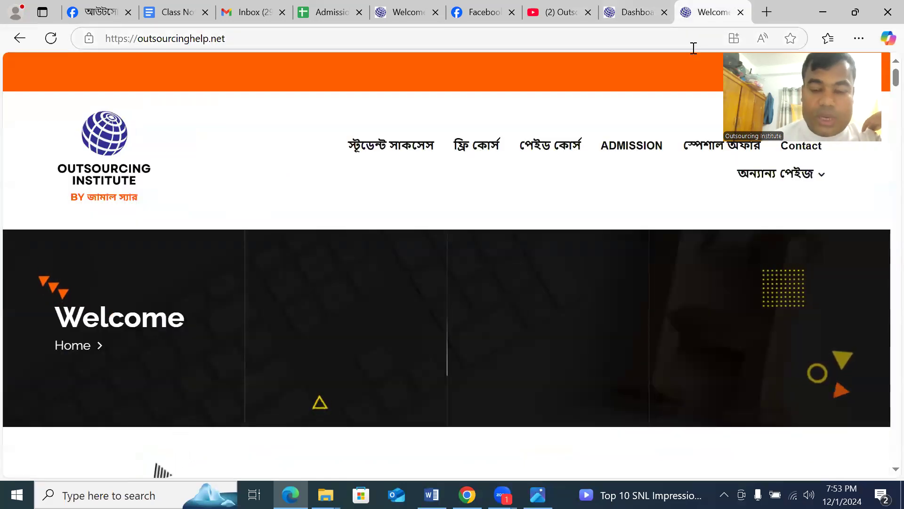
left_click(634, 14)
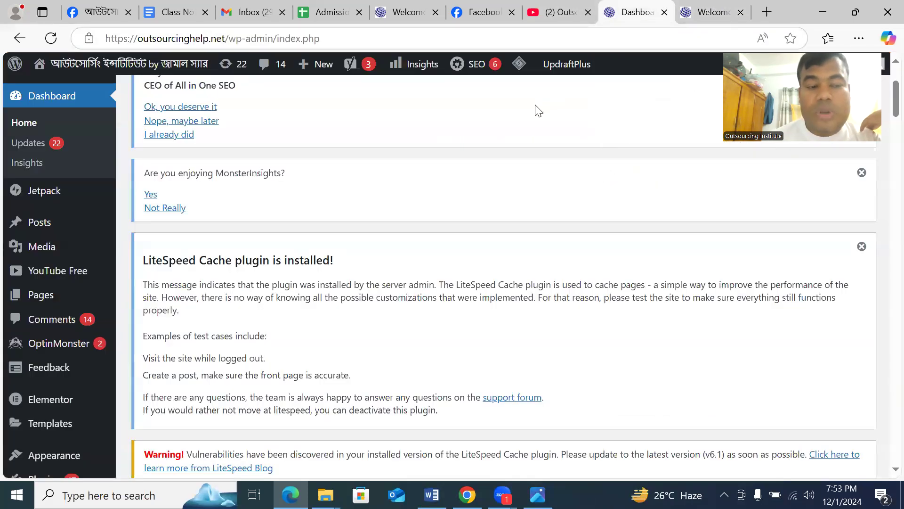
scroll(257, 204, "up", 3)
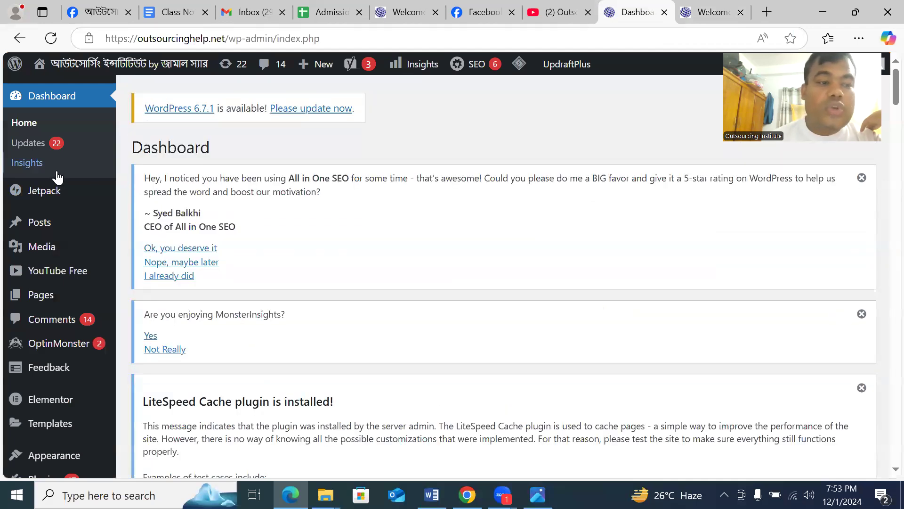
- Look through the WordPress admin menu entries and submenus, from Posts and Pages to Users, All-in-One WP Migration and Yoast SEO
mouse_move(58, 232)
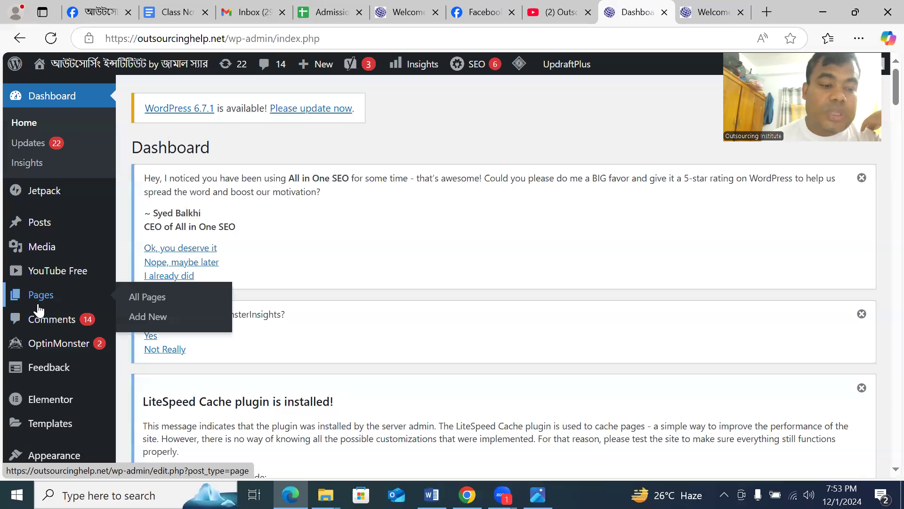
scroll(55, 353, "down", 2)
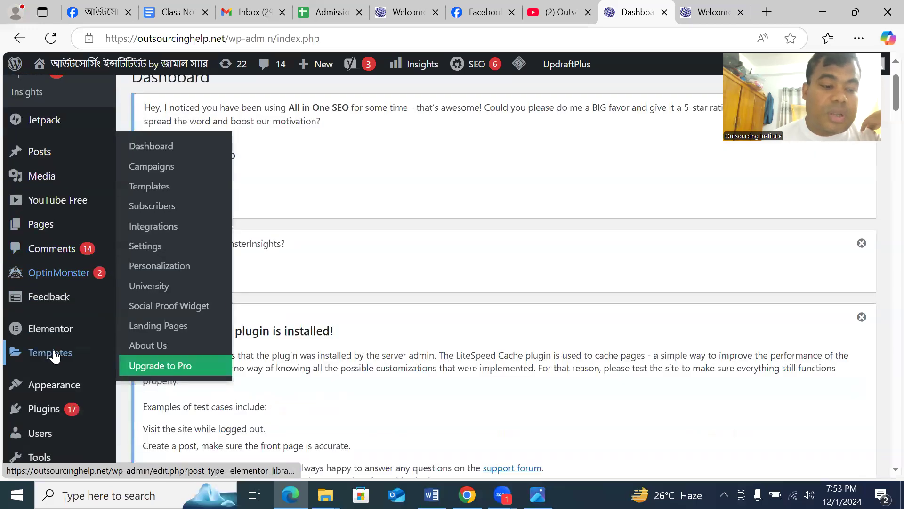
scroll(15, 409, "down", 5)
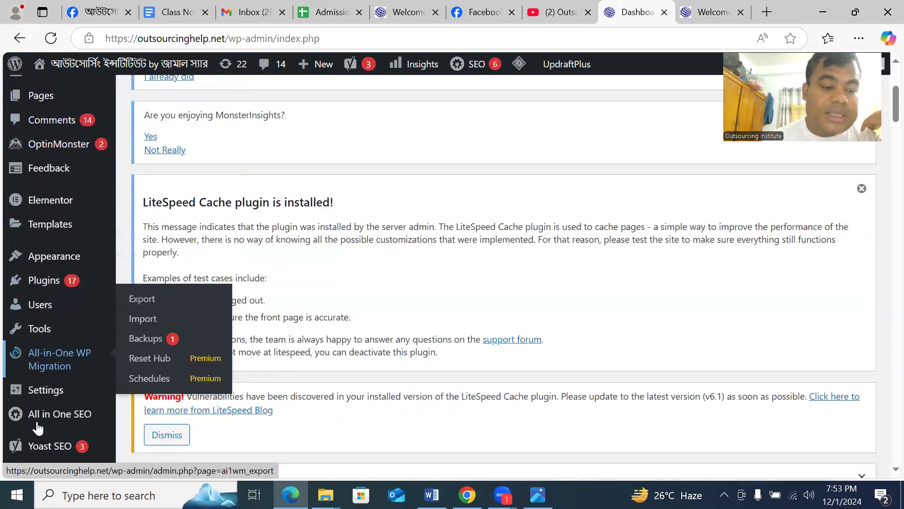
mouse_move(38, 430)
scroll(37, 429, "down", 2)
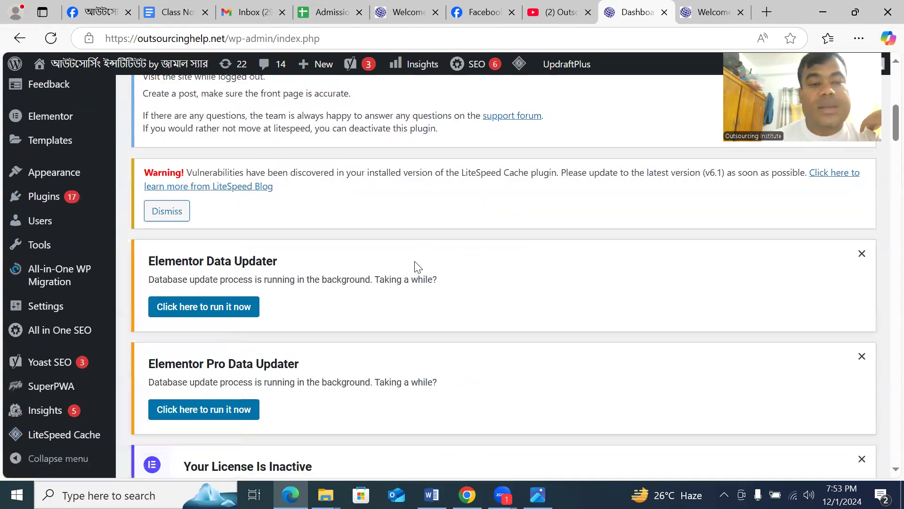
scroll(416, 263, "up", 7)
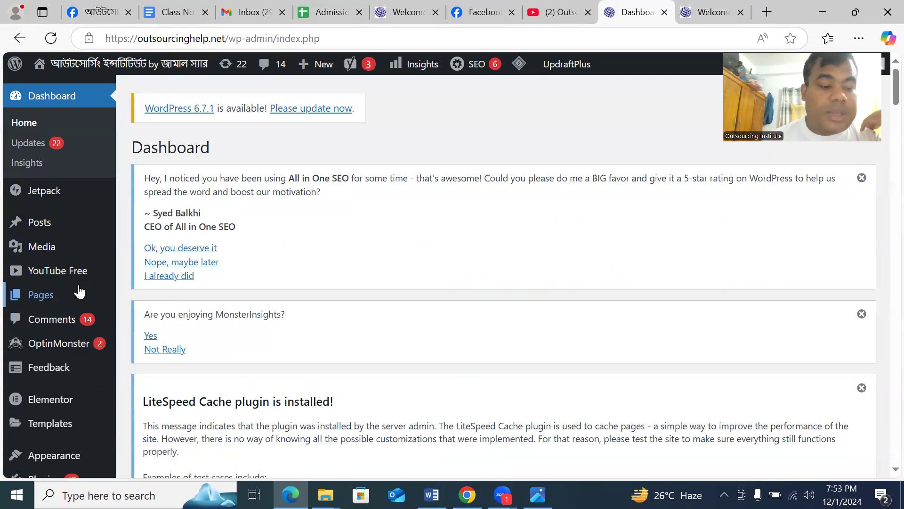
scroll(77, 289, "down", 3)
mouse_move(48, 378)
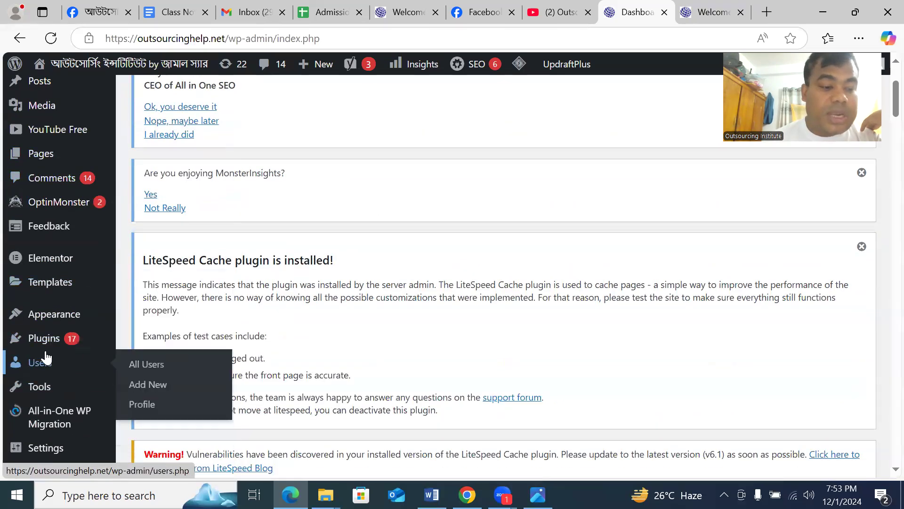
scroll(68, 227, "down", 3)
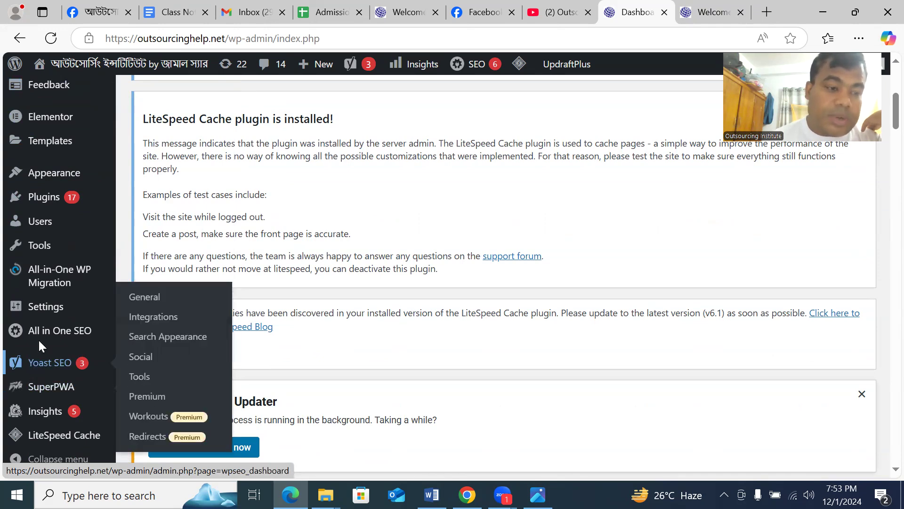
scroll(52, 212, "up", 2)
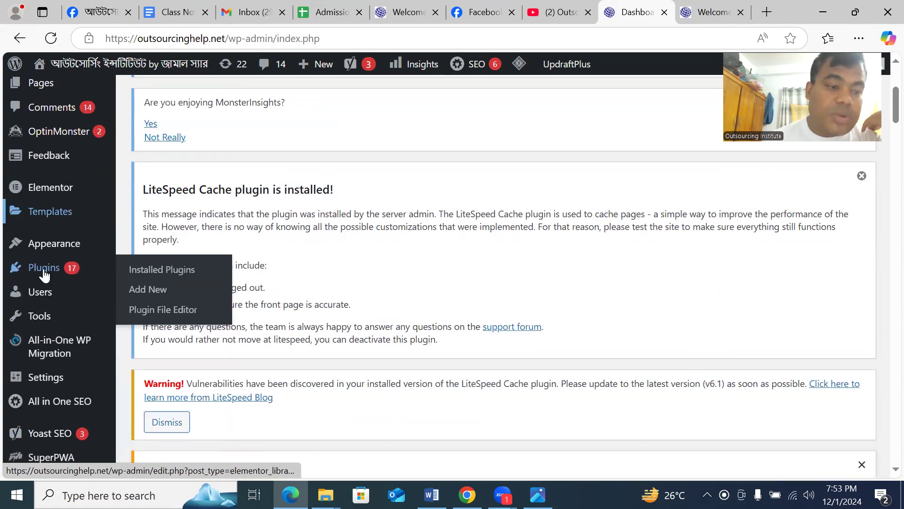
- Open the WordPress Plugins page and look over its notices and the admin entries such as All in One SEO
left_click(44, 272)
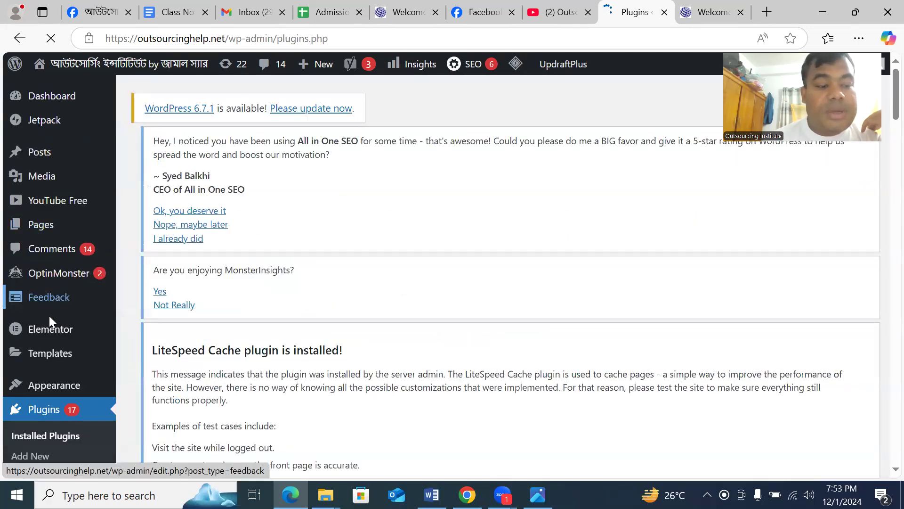
mouse_move(48, 329)
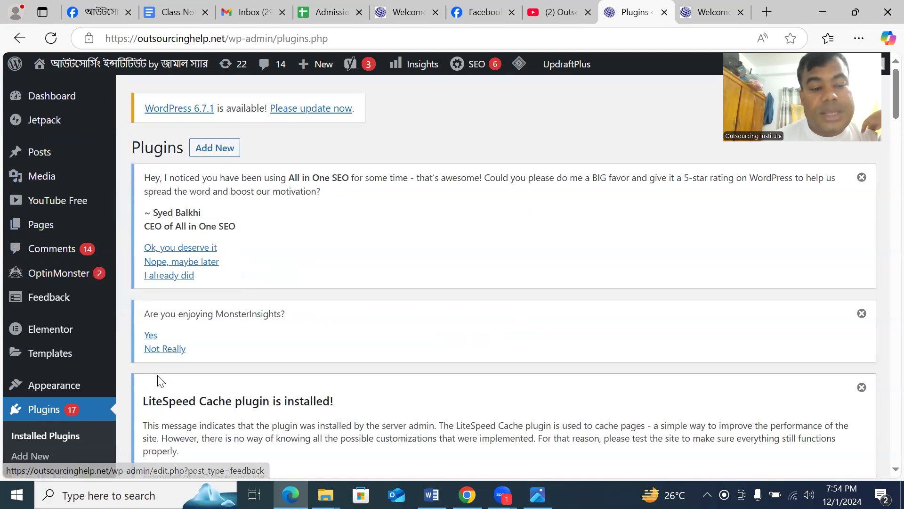
scroll(160, 380, "down", 4)
mouse_move(85, 333)
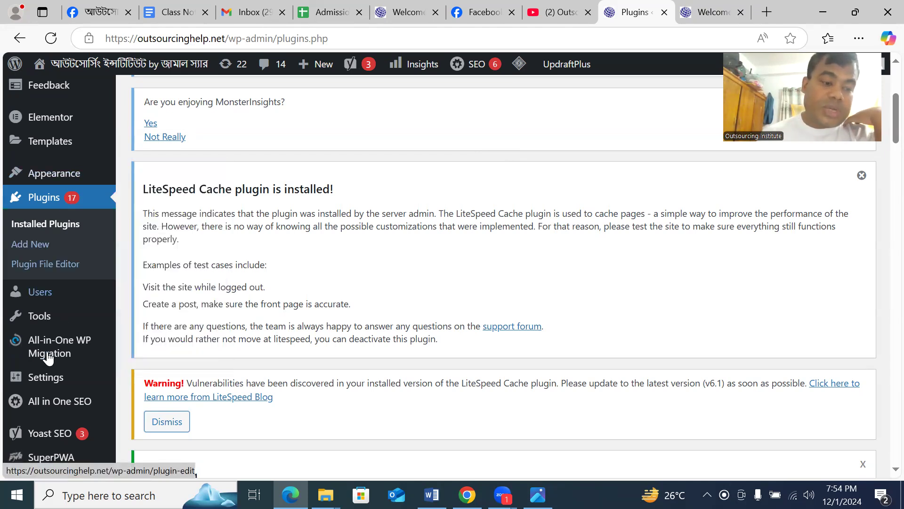
mouse_move(49, 354)
mouse_move(65, 410)
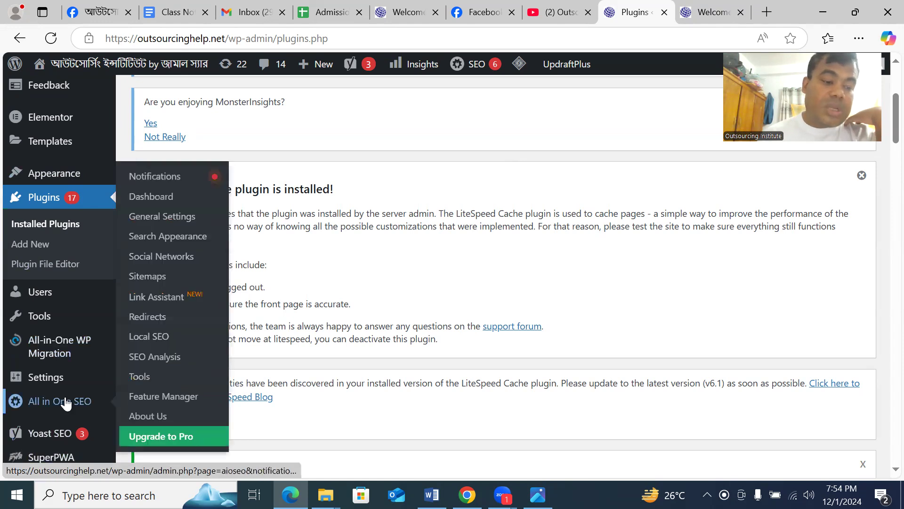
scroll(63, 405, "down", 1)
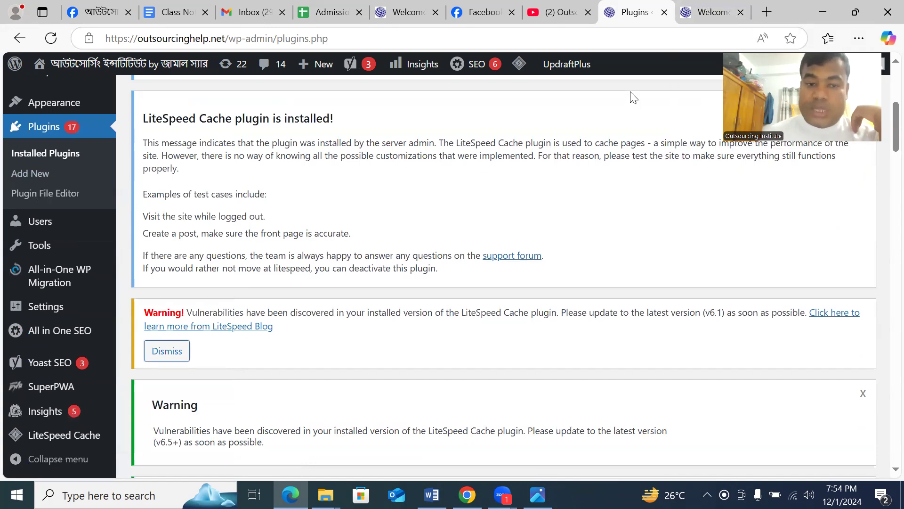
left_click(550, 12)
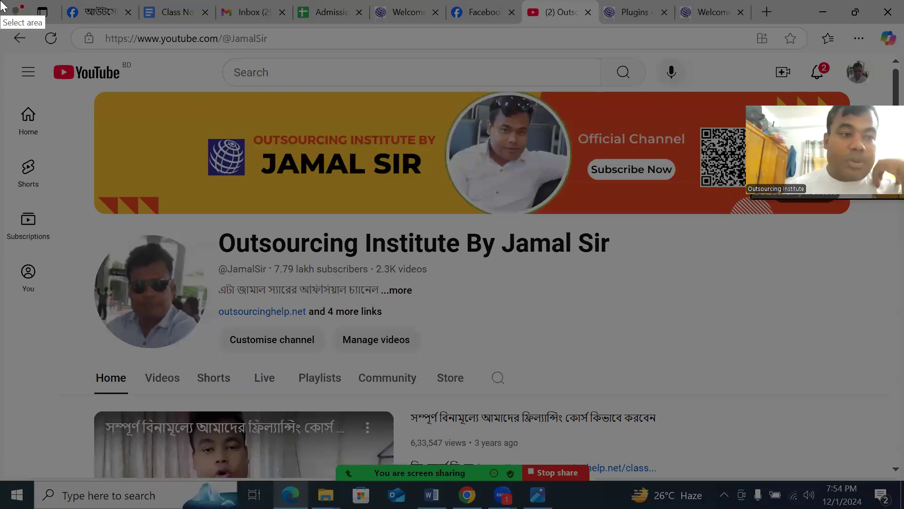
mouse_move(1, 1)
left_mouse_down()
mouse_move(74, 321)
mouse_move(86, 431)
mouse_move(392, 477)
mouse_move(735, 476)
mouse_move(728, 470)
left_mouse_up()
left_click(713, 486)
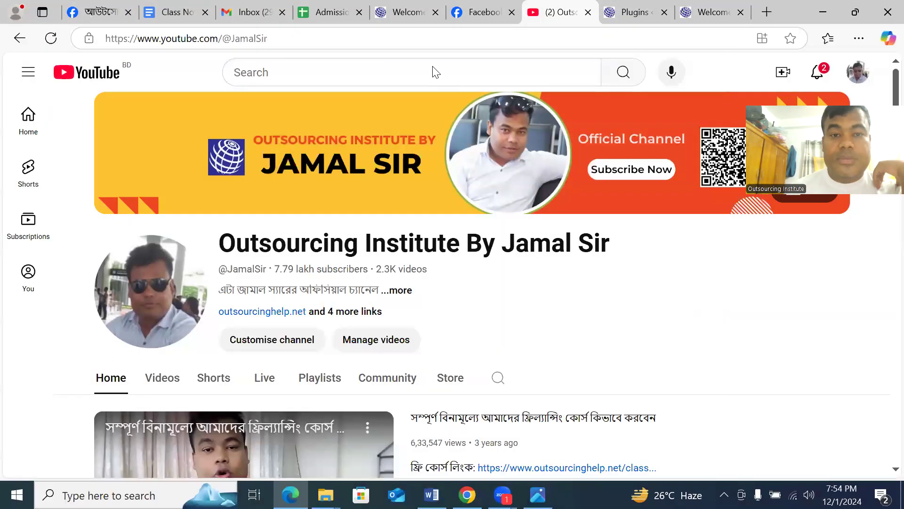
- Review the public outsourcinghelp.net home page and the institute's YouTube channel page in their browser tabs
left_click(403, 10)
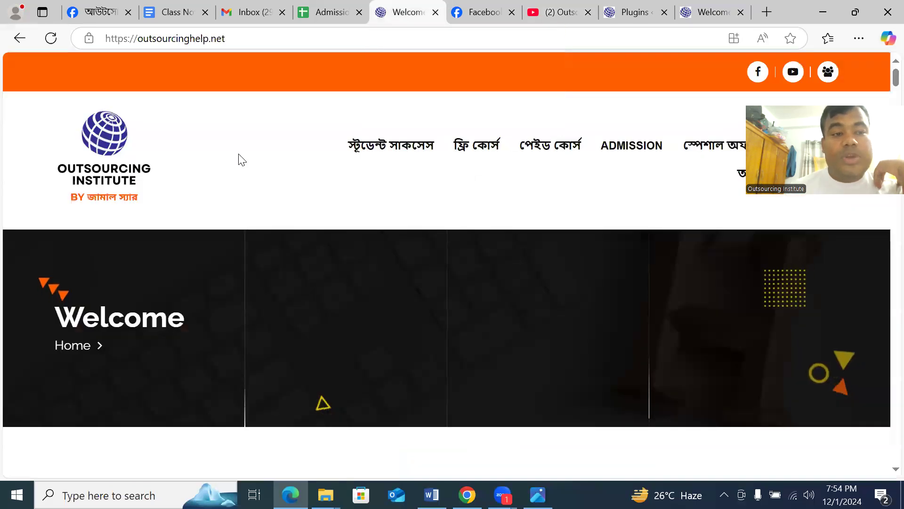
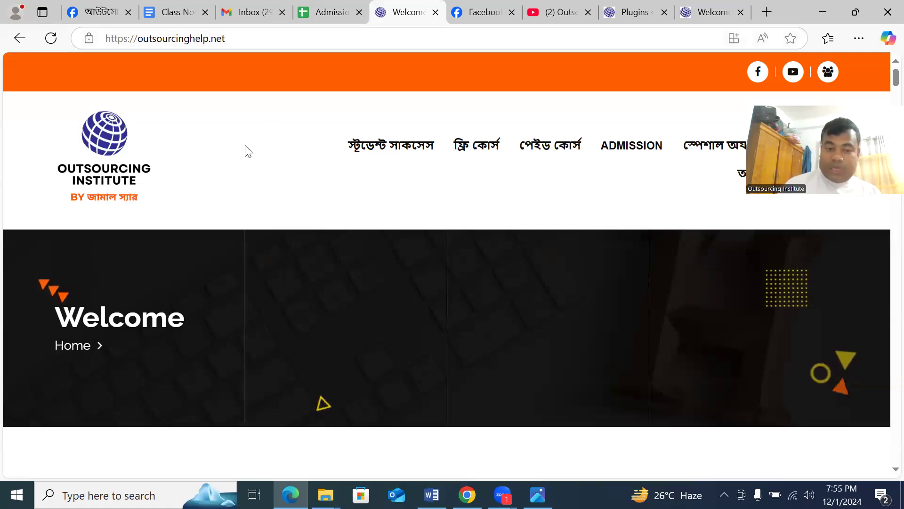
scroll(249, 159, "down", 7)
scroll(379, 367, "up", 8)
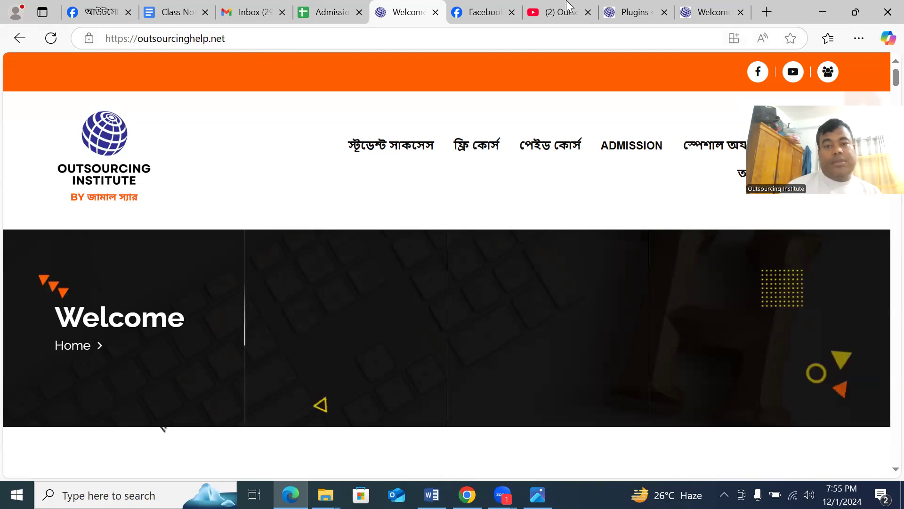
left_click(560, 15)
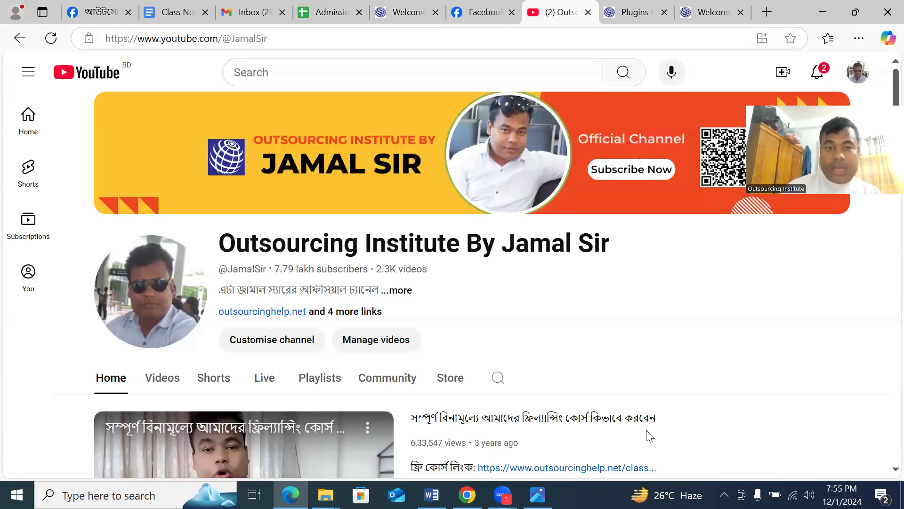
left_click(402, 9)
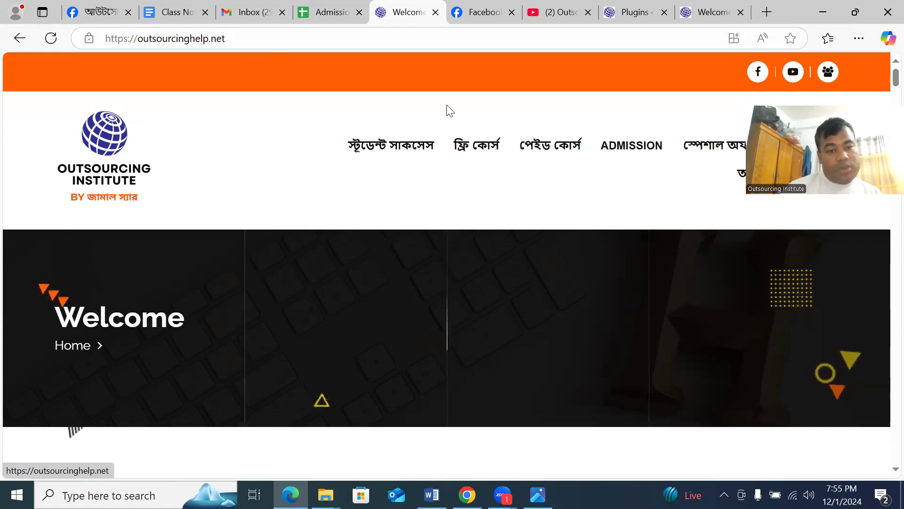
- Examine the public home page's photo slideshow, special offer button and list of useful links
scroll(345, 228, "down", 3)
scroll(342, 232, "down", 5)
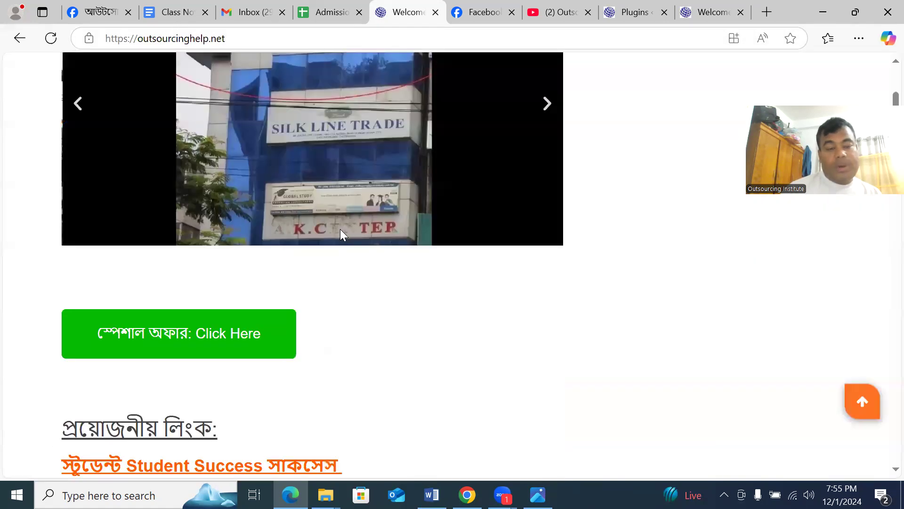
scroll(240, 164, "up", 10)
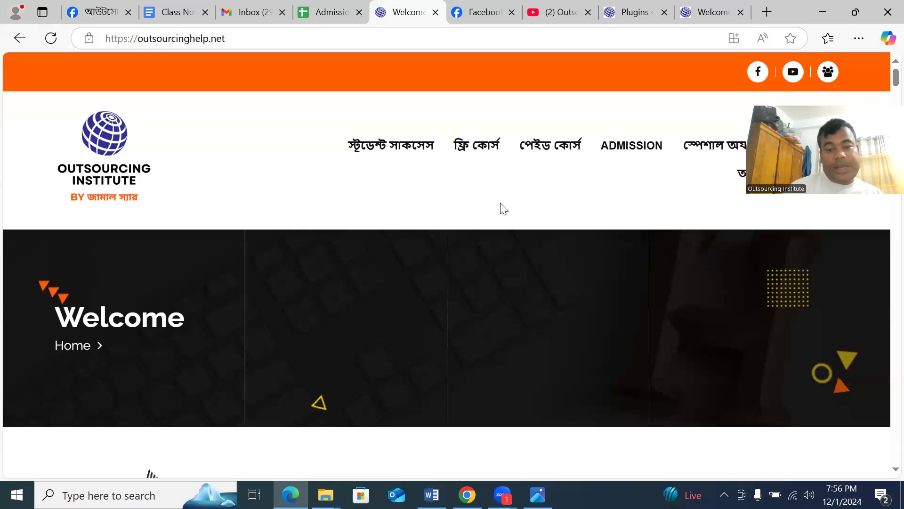
scroll(505, 217, "down", 7)
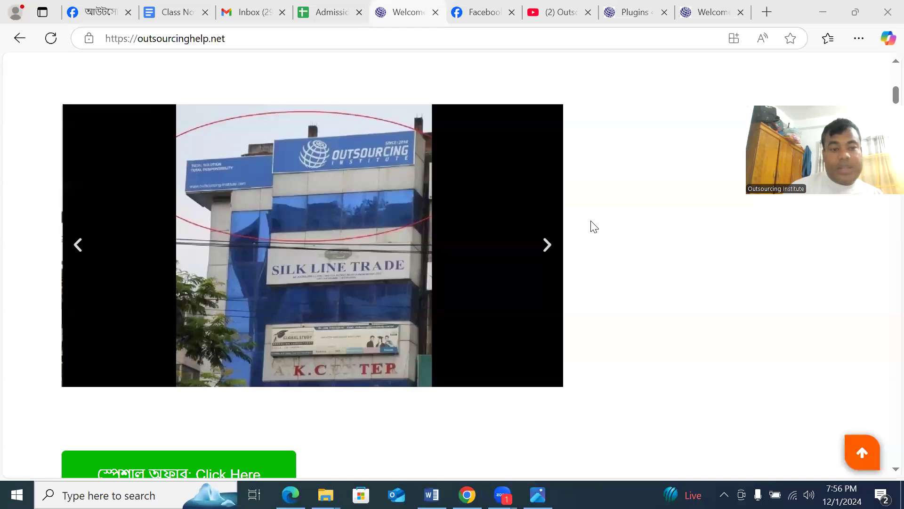
scroll(400, 236, "down", 10)
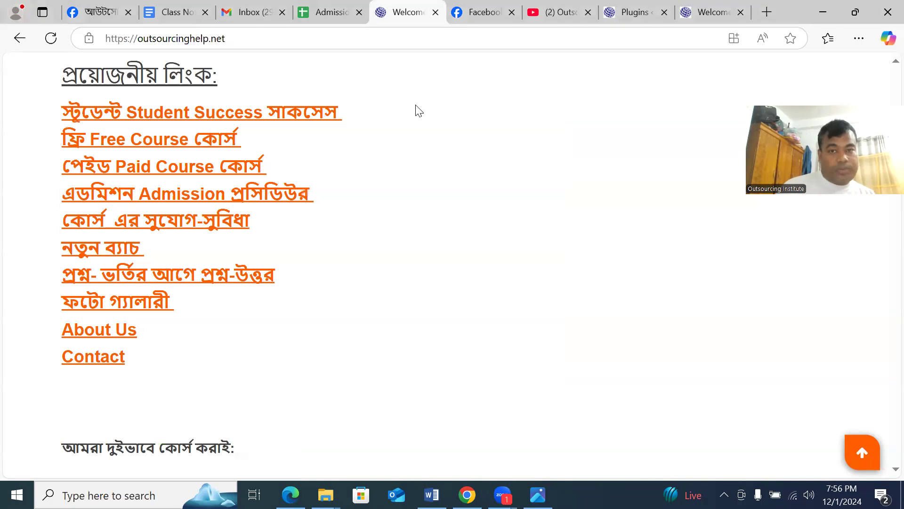
scroll(531, 144, "up", 7)
- Circle the YouTube channel's web address in red on a capture about 1629x859 px, and save it as PNG Screenshot_26 in Downloads
left_click(556, 14)
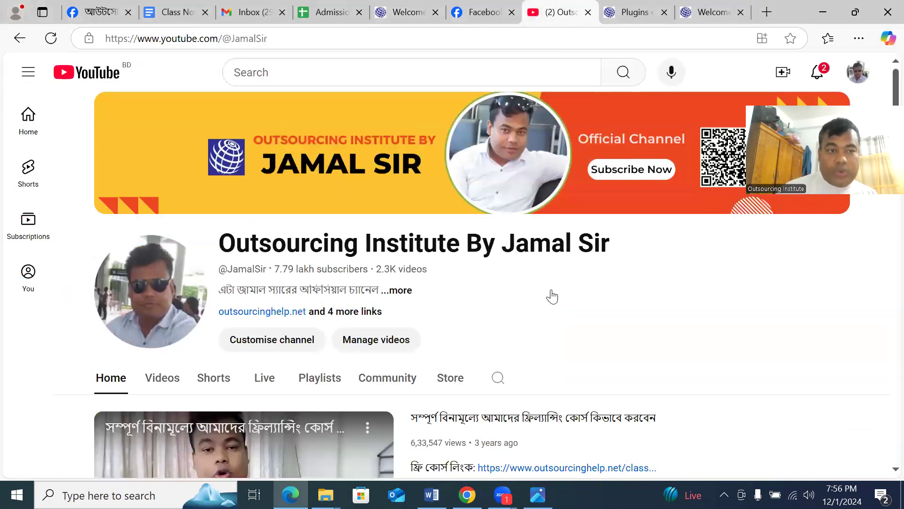
key("Print")
left_click_drag(0, 0, 767, 404)
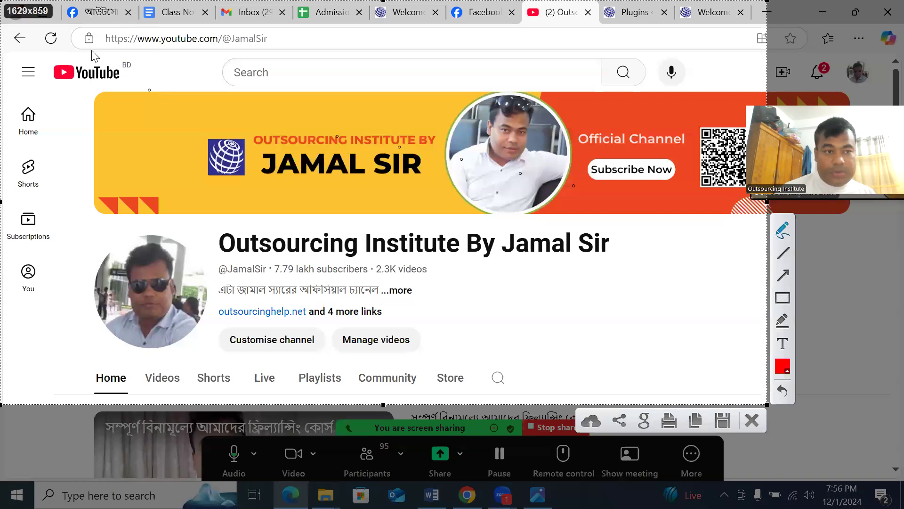
mouse_move(290, 49)
left_mouse_down()
mouse_move(122, 22)
mouse_move(124, 33)
left_mouse_up()
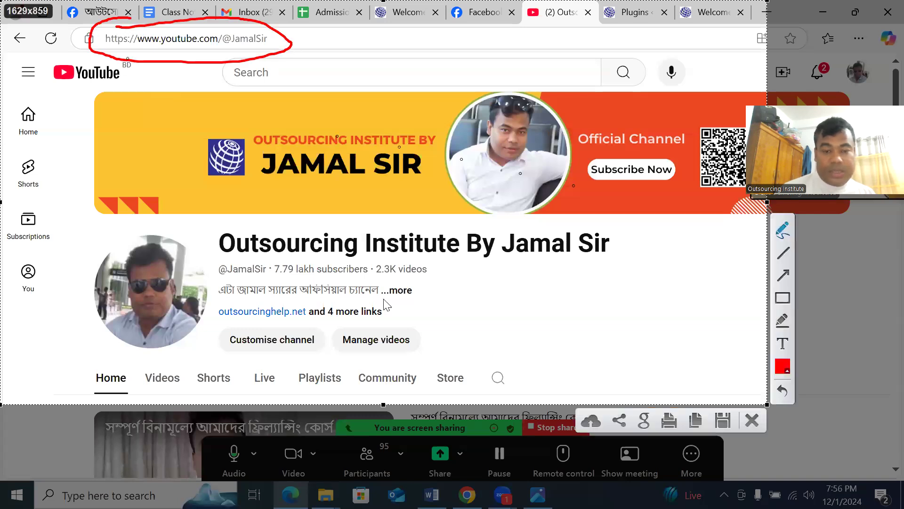
left_click(723, 419)
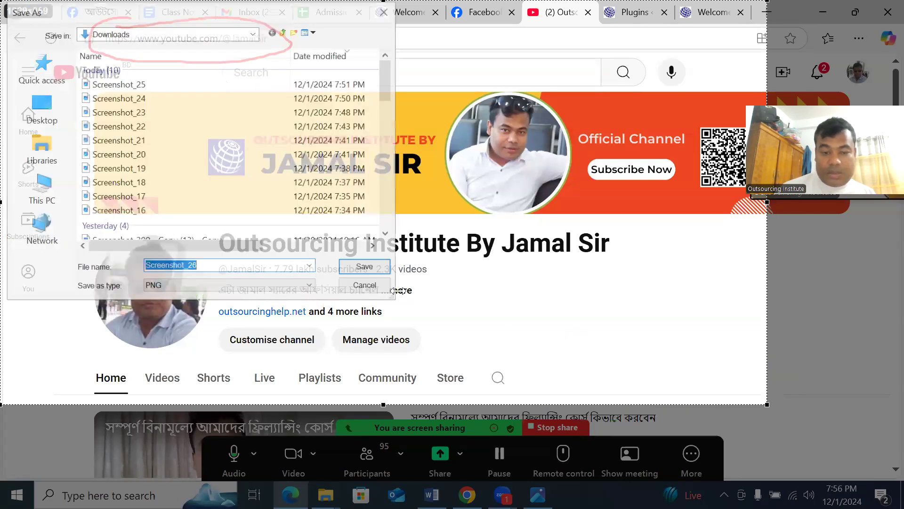
left_click(367, 268)
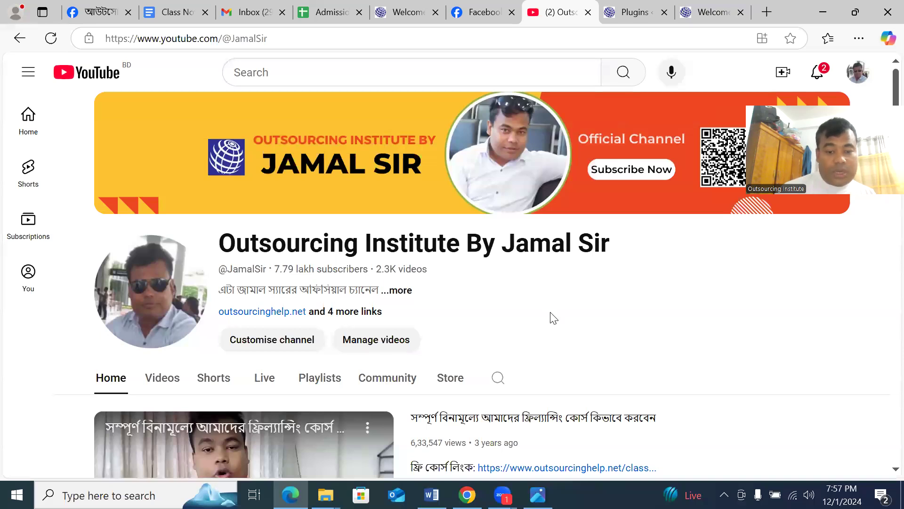
scroll(554, 318, "down", 5)
scroll(831, 98, "up", 5)
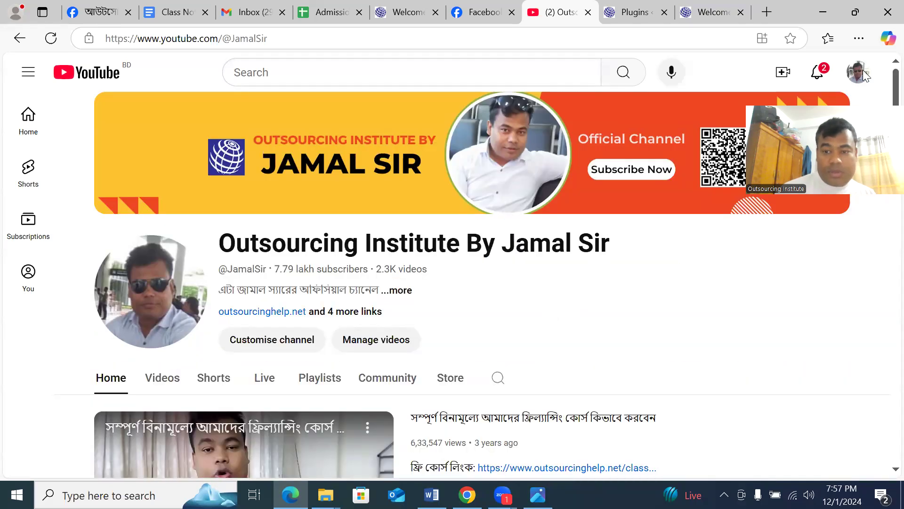
- Open the channel's YouTube Studio and look over the dashboard's video performance, analytics, published videos and comments
left_click(860, 73)
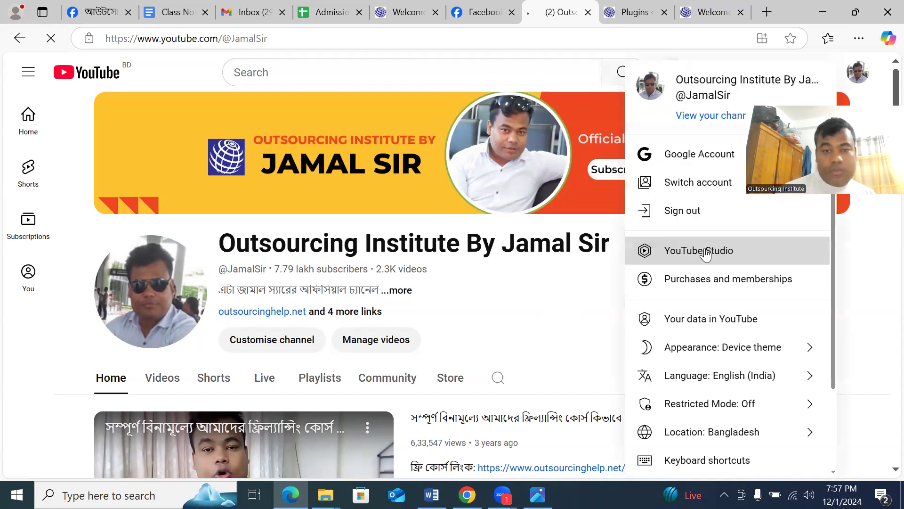
left_click(708, 253)
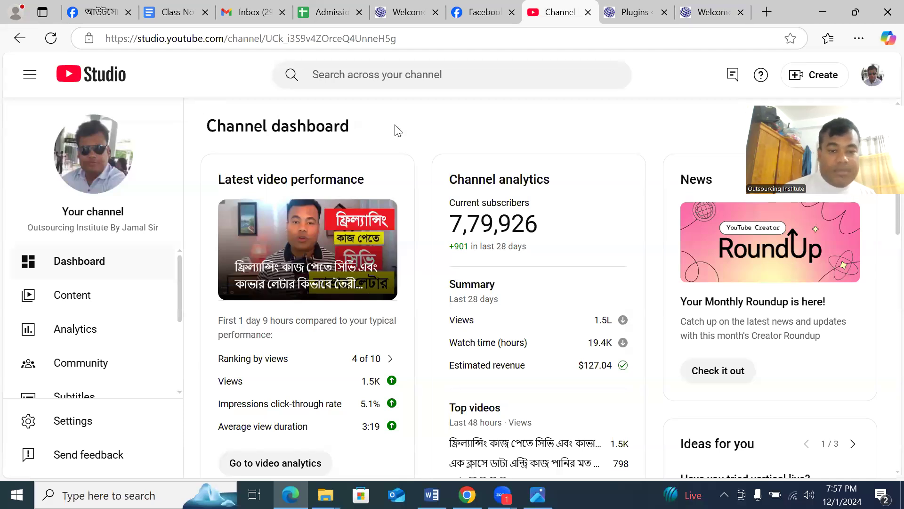
scroll(225, 229, "down", 6)
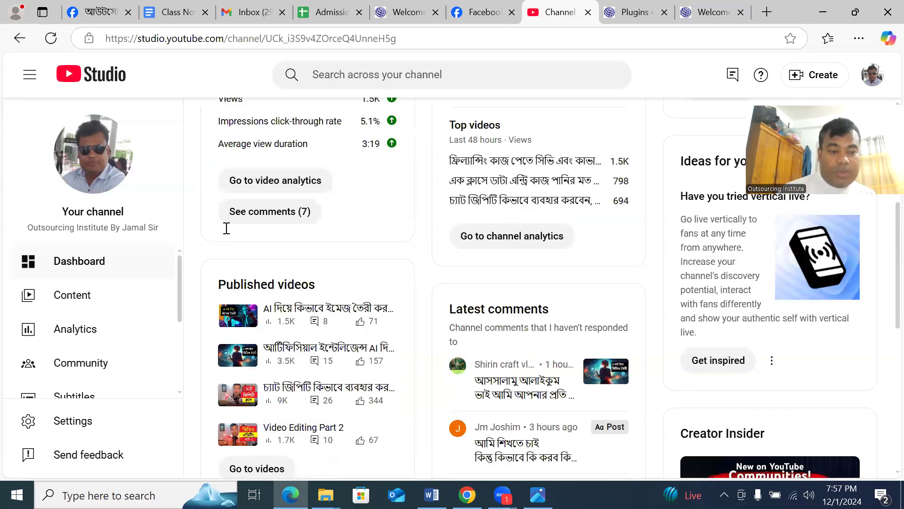
scroll(885, 228, "up", 6)
- Capture a region about 1663x936 px of the channel dashboard and circle the channel's profile picture in red with the pen
key("Print")
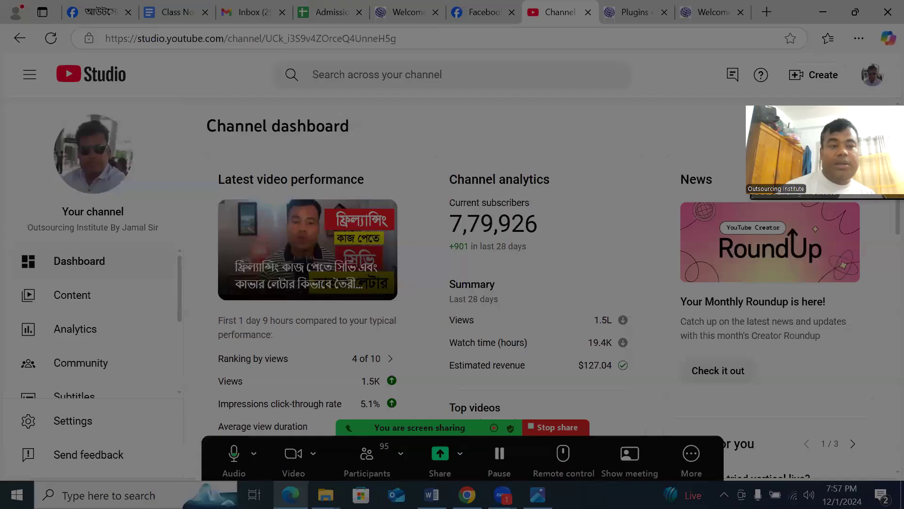
left_click_drag(3, 0, 792, 480)
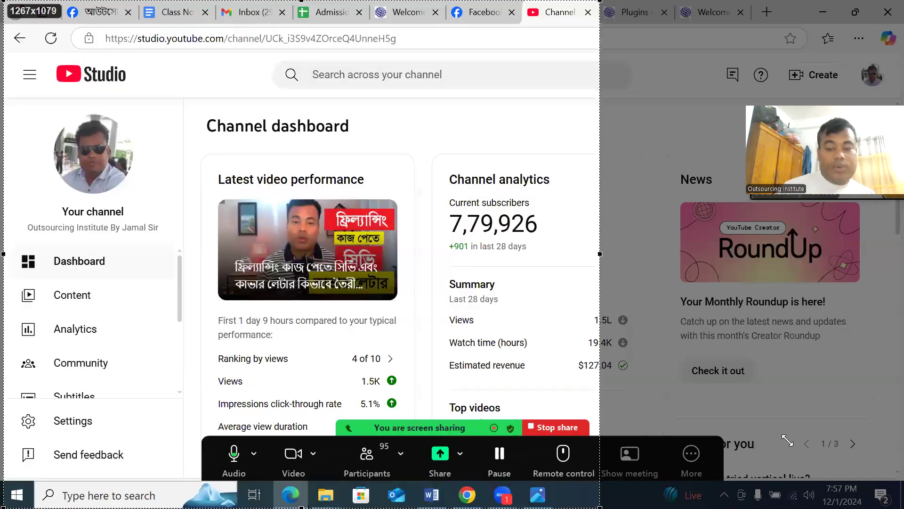
left_click_drag(786, 442, 787, 442)
left_click(805, 265)
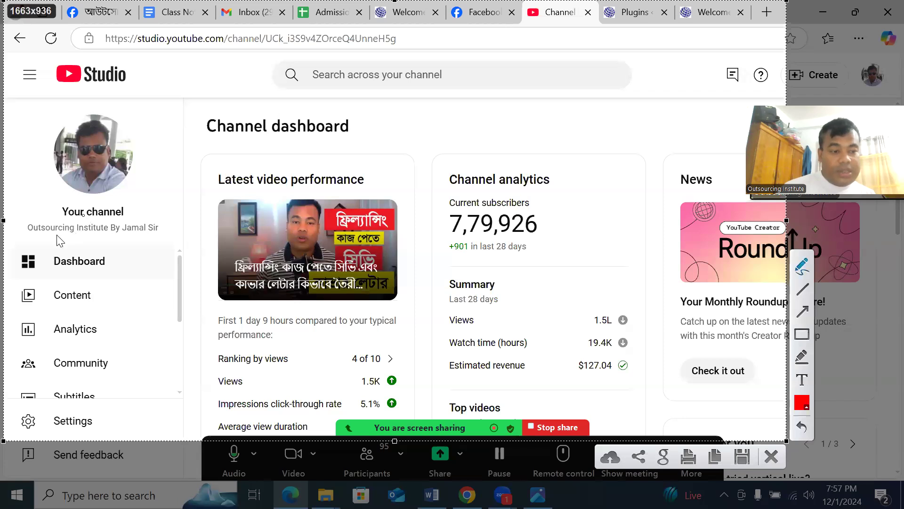
mouse_move(48, 104)
left_mouse_down()
mouse_move(10, 142)
mouse_move(149, 216)
left_mouse_up()
left_click_drag(159, 140, 49, 112)
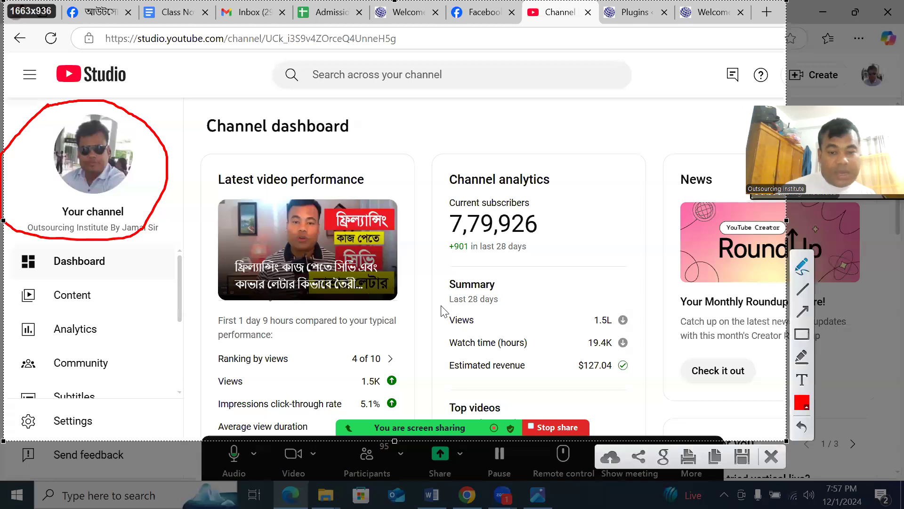
- Circle the current subscribers section in red on the channel dashboard capture and save the annotated screenshot
mouse_move(434, 178)
left_mouse_down()
mouse_move(602, 242)
mouse_move(421, 185)
left_mouse_up()
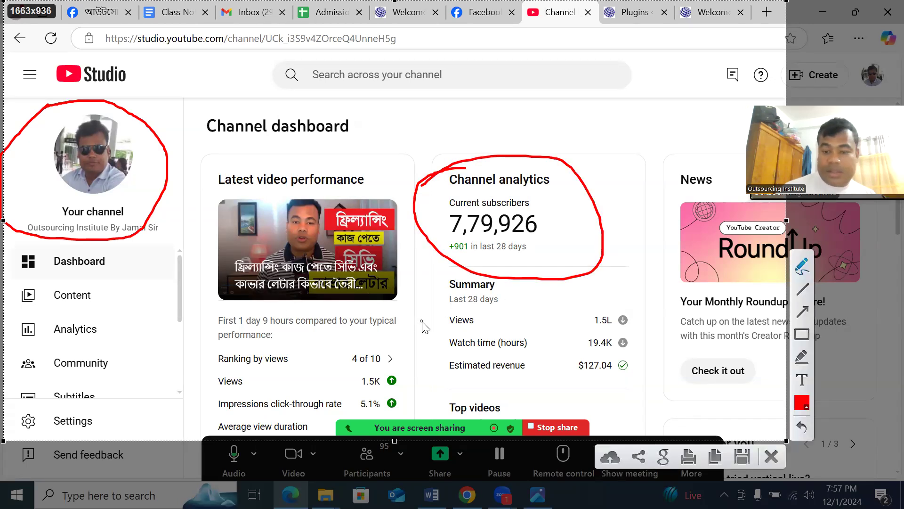
left_click(742, 456)
left_click(374, 268)
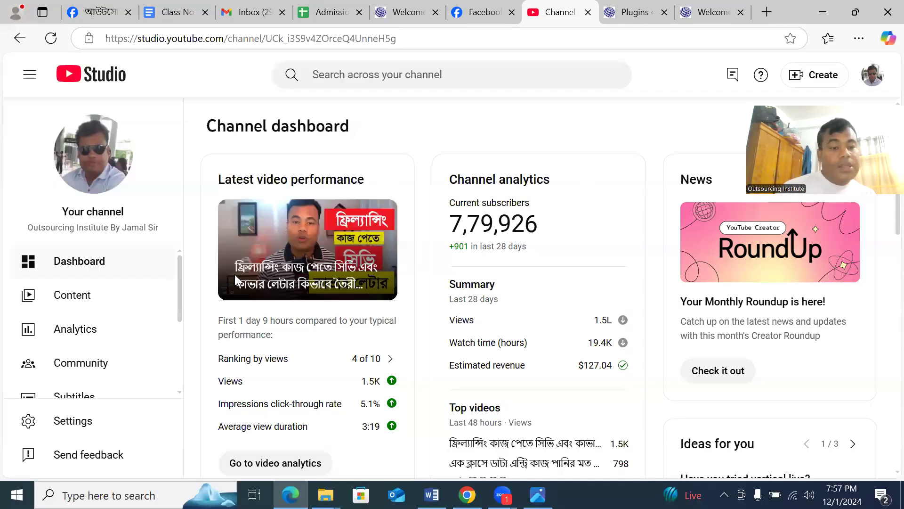
- Open the channel's Analytics overview, capture the area showing the 28-day views and key metrics, and save the screenshot
left_click(76, 329)
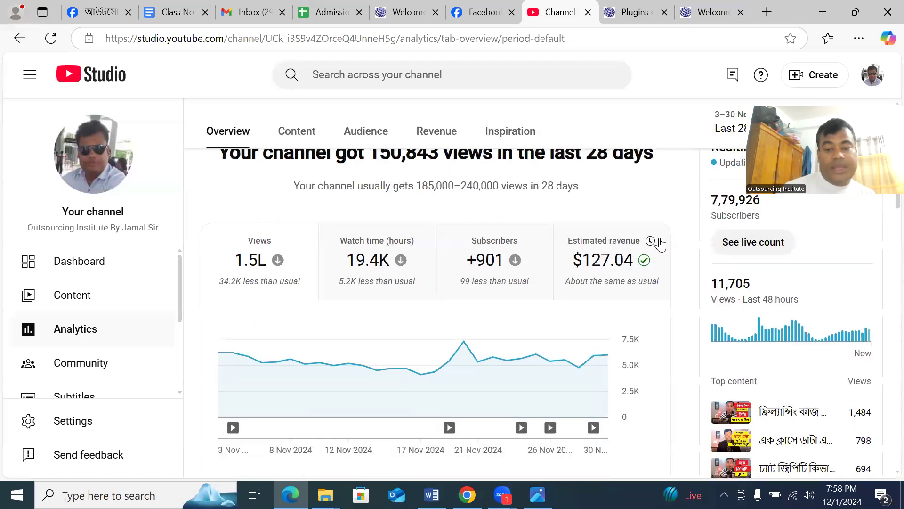
key("Print")
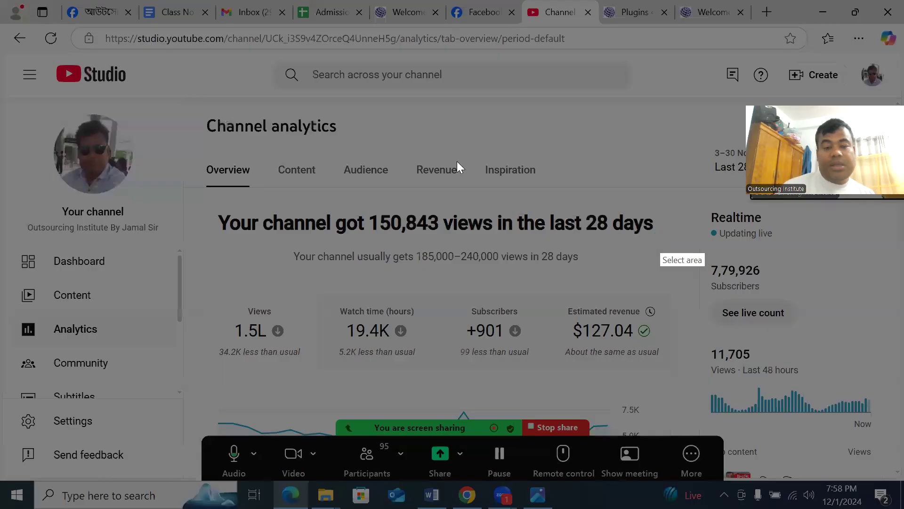
mouse_move(136, 18)
left_mouse_down()
mouse_move(617, 390)
mouse_move(692, 387)
mouse_move(694, 424)
left_mouse_up()
left_click(659, 437)
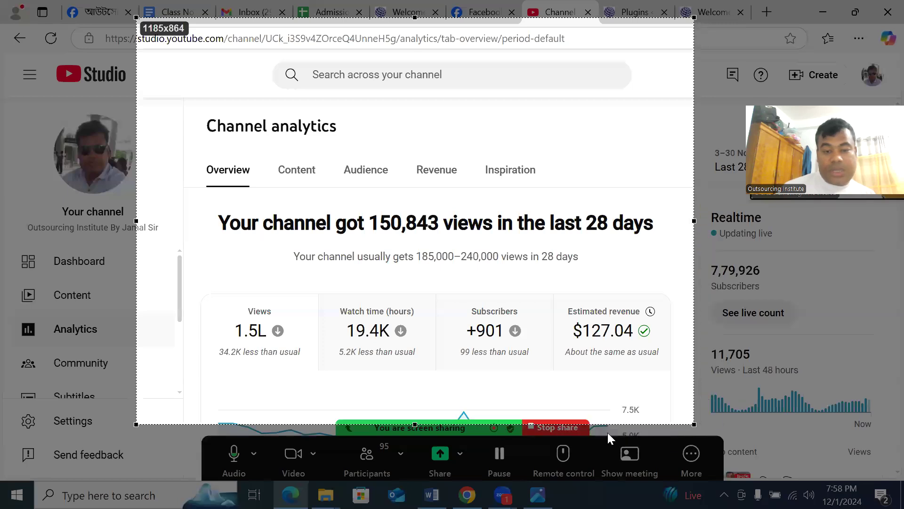
left_click(385, 268)
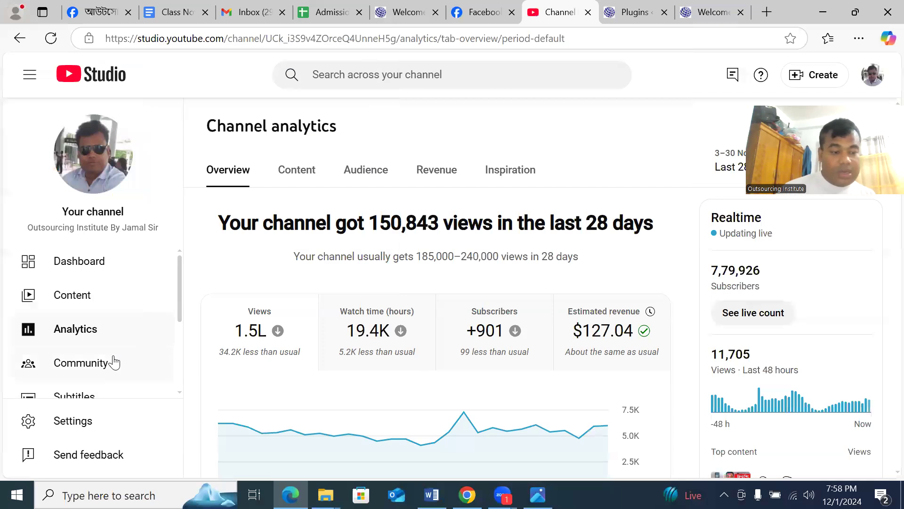
scroll(112, 360, "down", 3)
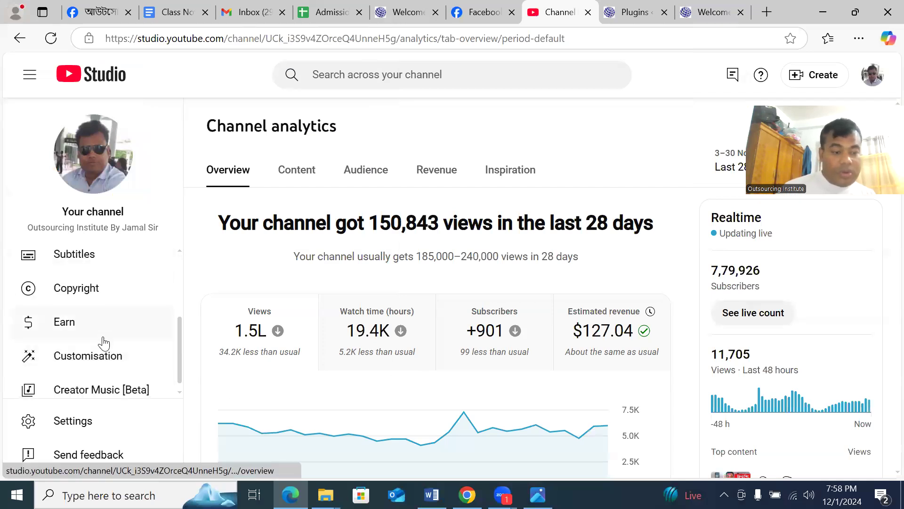
scroll(102, 346, "down", 1)
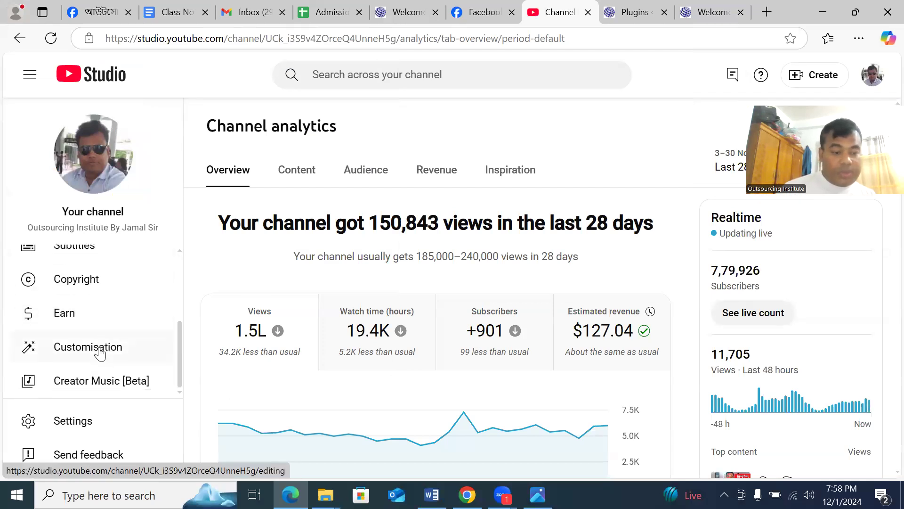
left_click(57, 425)
left_click(702, 419)
scroll(103, 310, "up", 4)
- Open the channel's Content page, capture the Videos list from its beginning, and save the screenshot
left_click(104, 309)
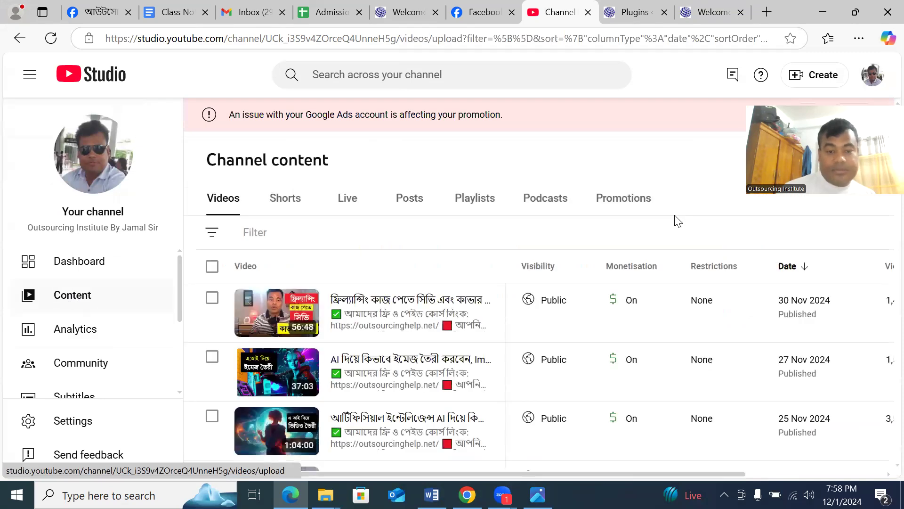
scroll(673, 231, "down", 4)
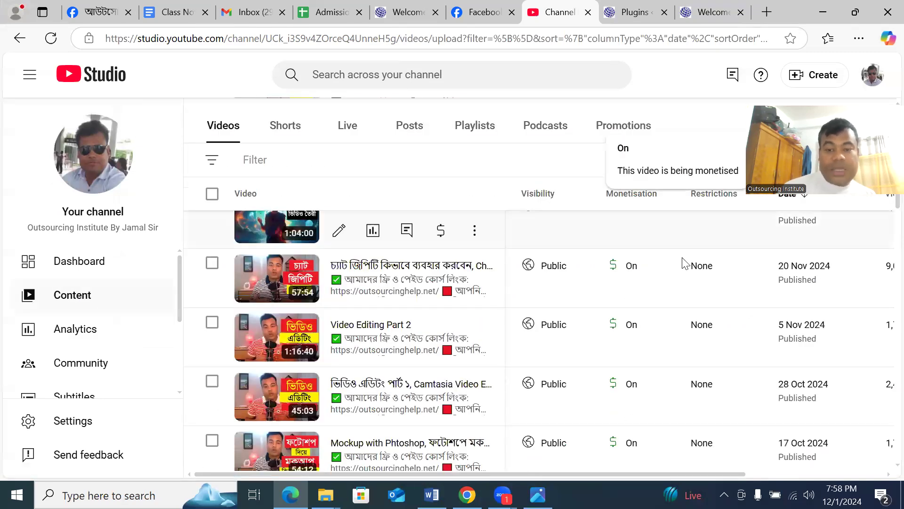
scroll(772, 265, "up", 4)
key("Print")
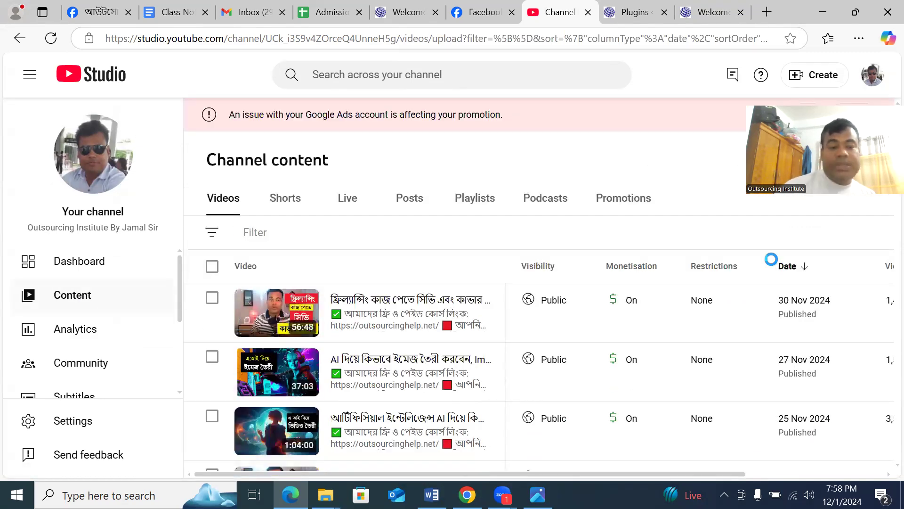
left_click_drag(0, 1, 761, 428)
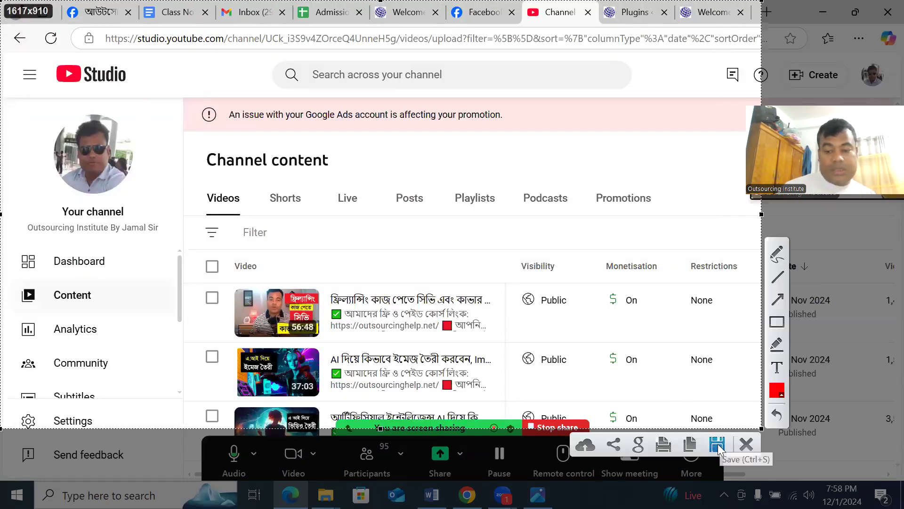
left_click(716, 446)
left_click(347, 267)
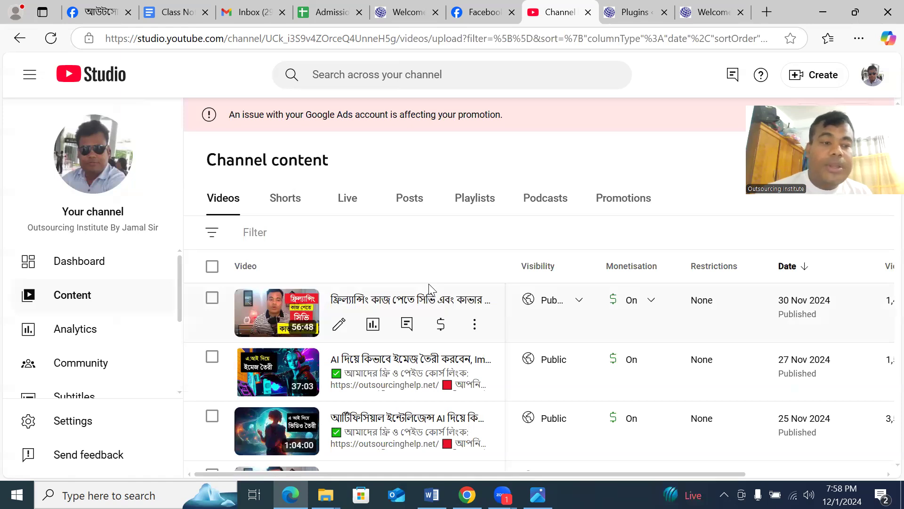
- Switch to the Downloads folder and review the saved captures Screenshot_26 through Screenshot_29 one after another
left_click(822, 13)
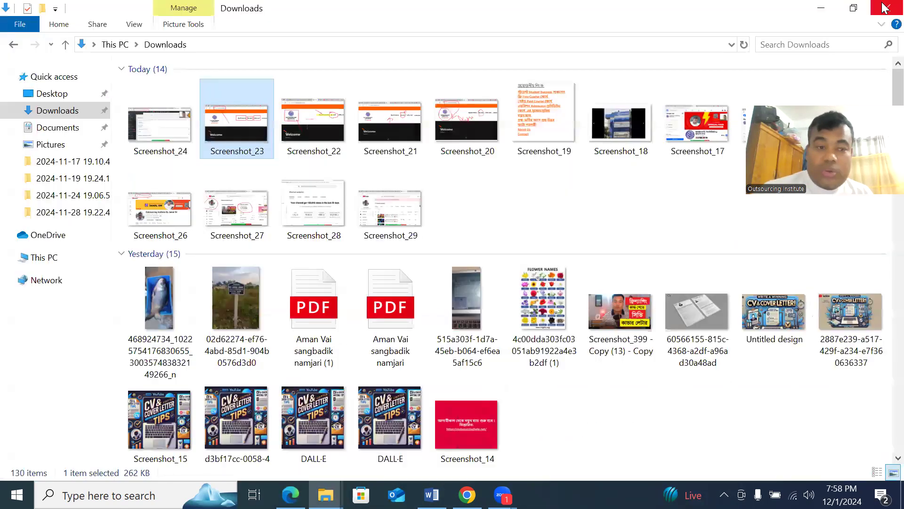
left_click(886, 14)
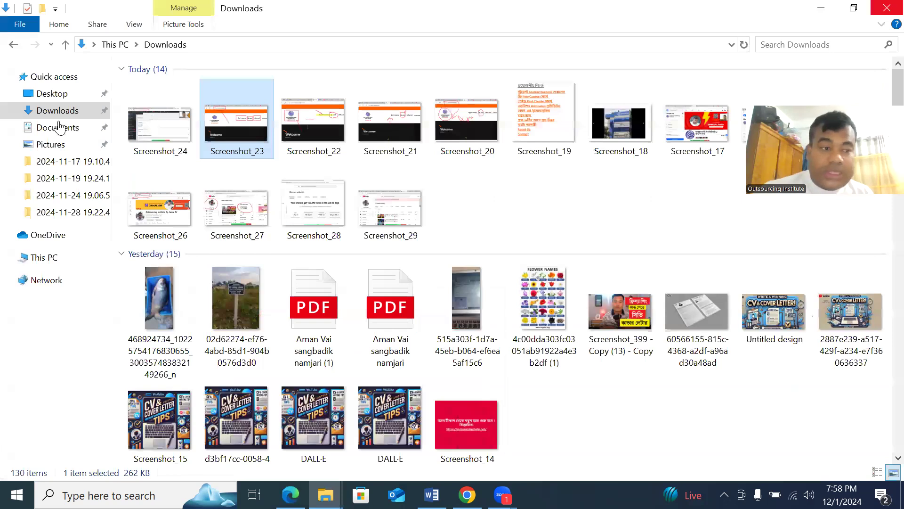
double_click(403, 102)
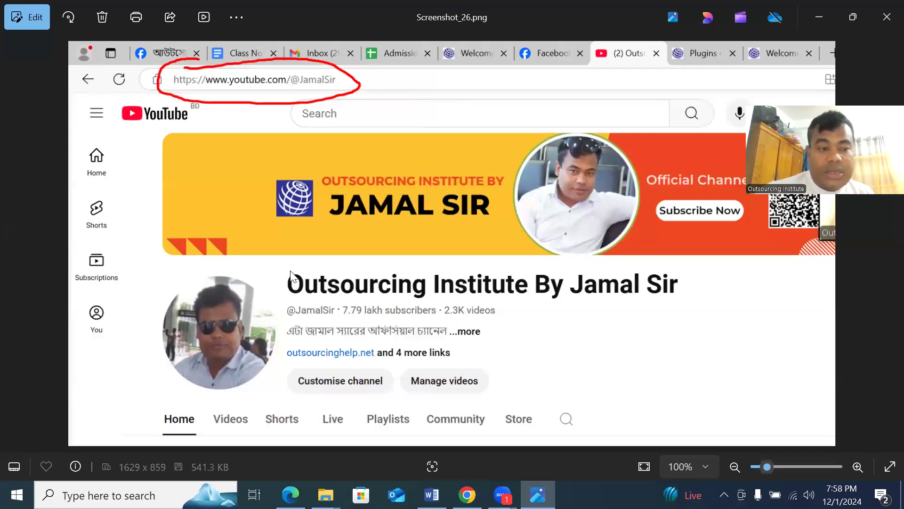
left_click(16, 241)
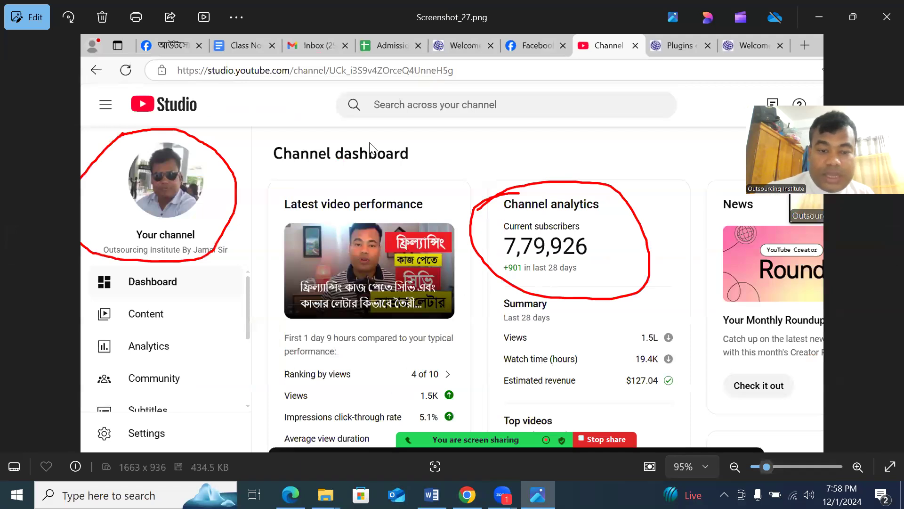
left_click(13, 242)
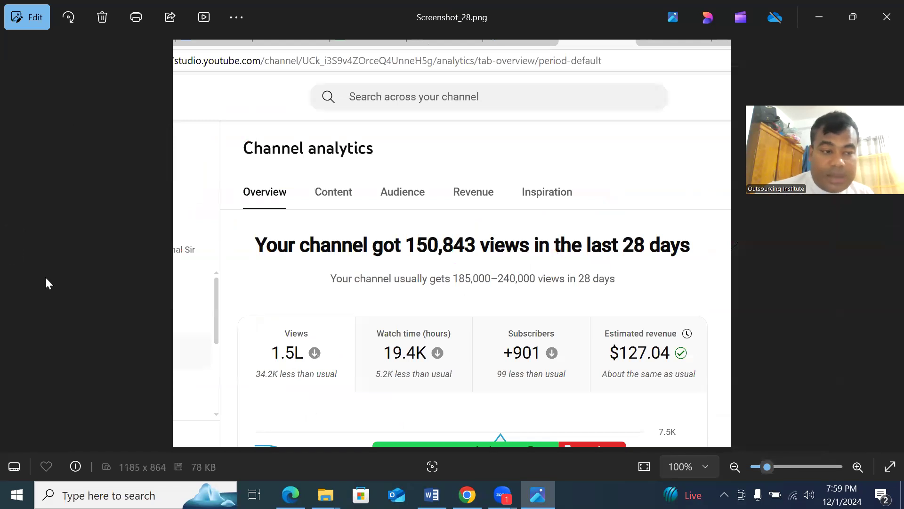
left_click(13, 240)
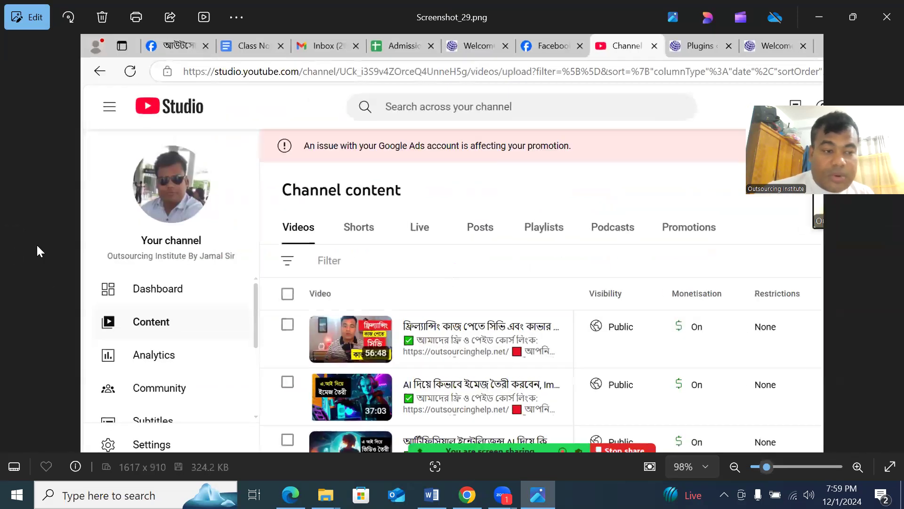
left_click(885, 13)
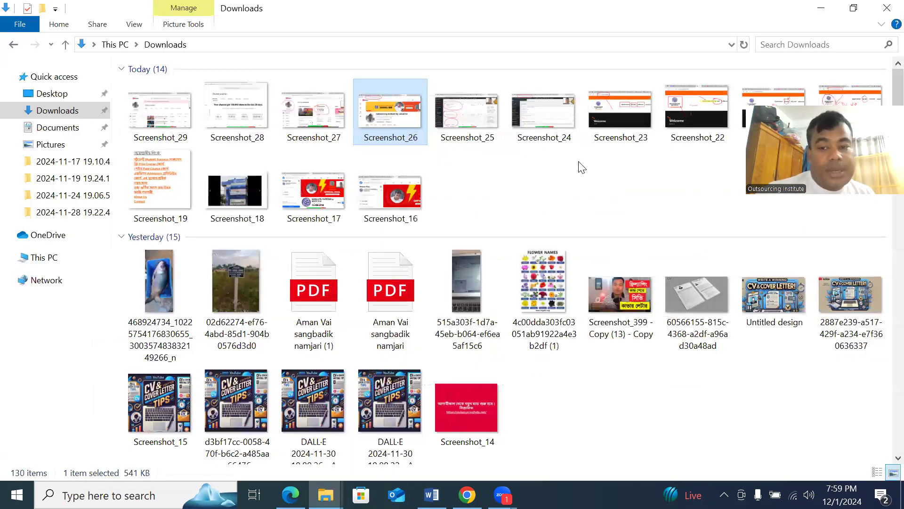
left_click(581, 168)
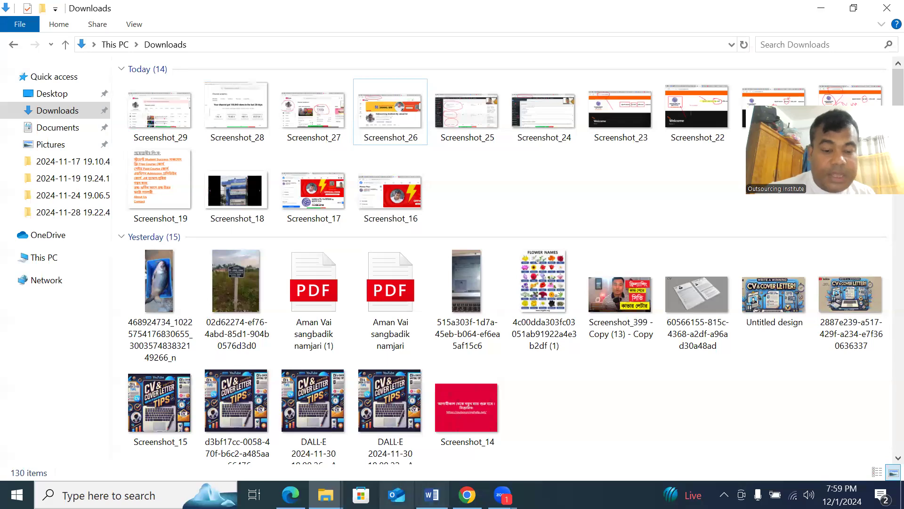
- Return to the Edge browser, open the details of the 30 Nov 2024 video, and examine its title, description, thumbnail, playlist and audience settings
left_click(290, 494)
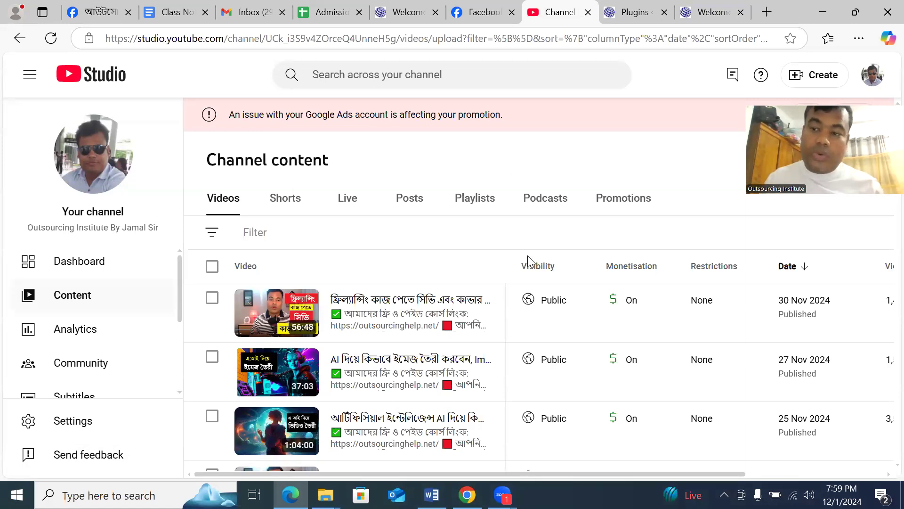
mouse_move(371, 334)
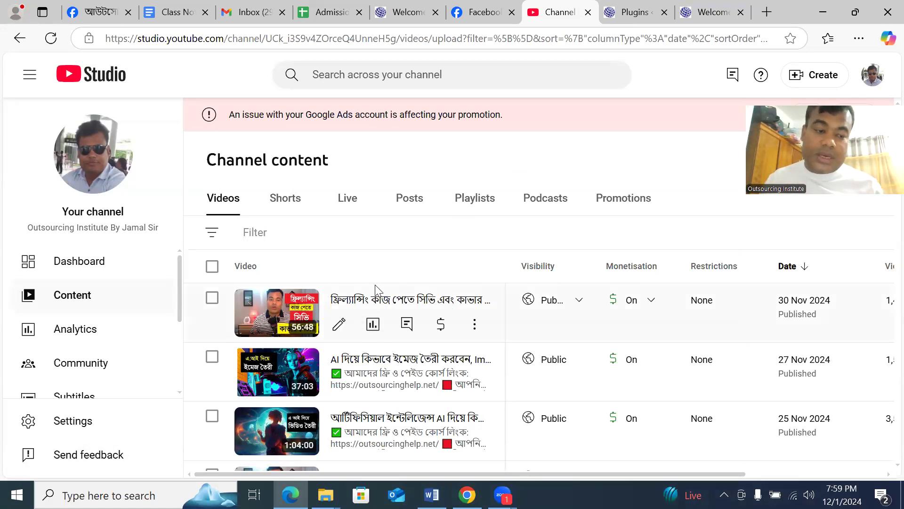
left_click(372, 310)
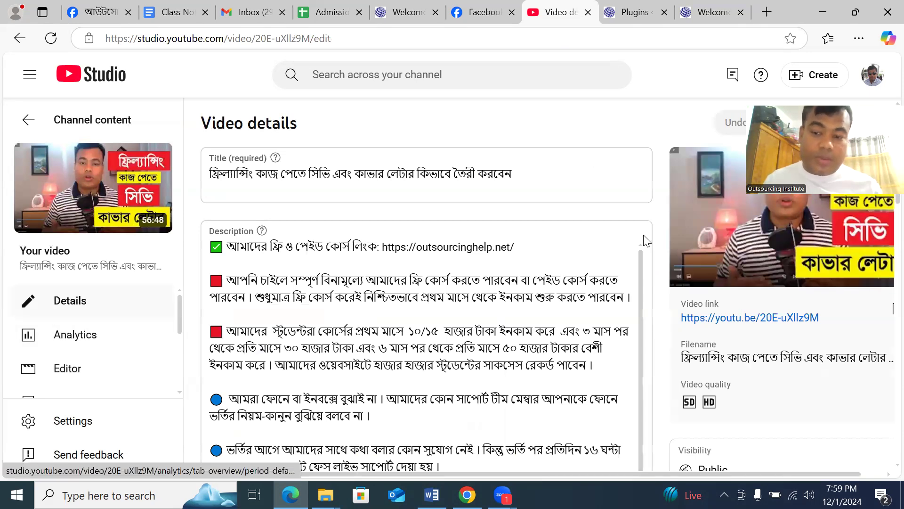
scroll(645, 241, "down", 5)
scroll(642, 249, "down", 3)
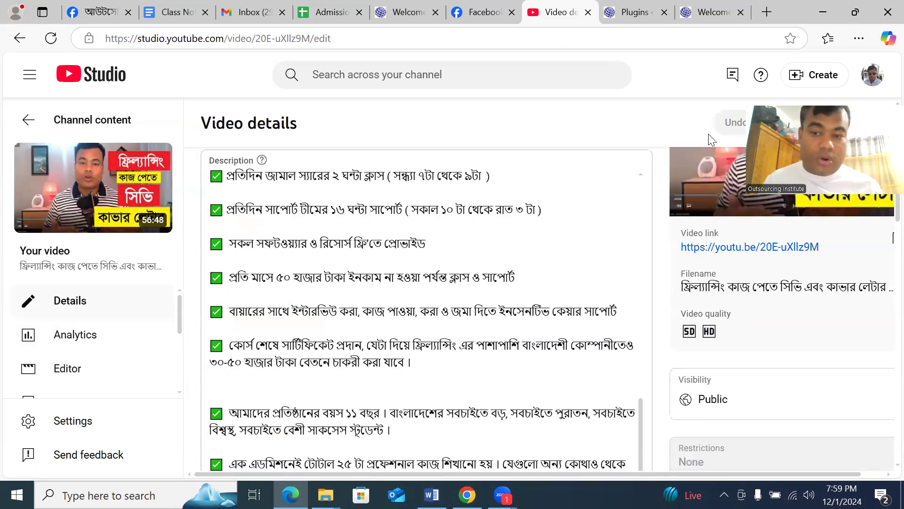
scroll(661, 202, "down", 5)
scroll(655, 206, "down", 5)
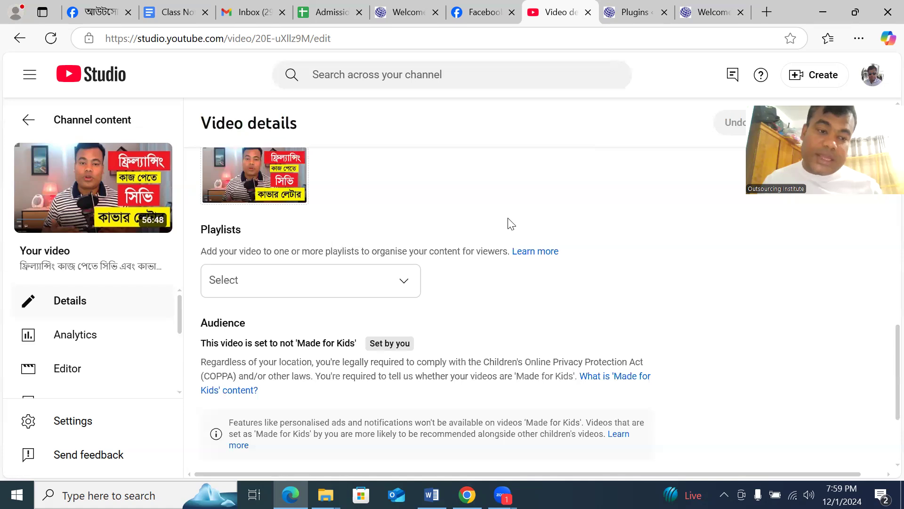
scroll(511, 224, "up", 5)
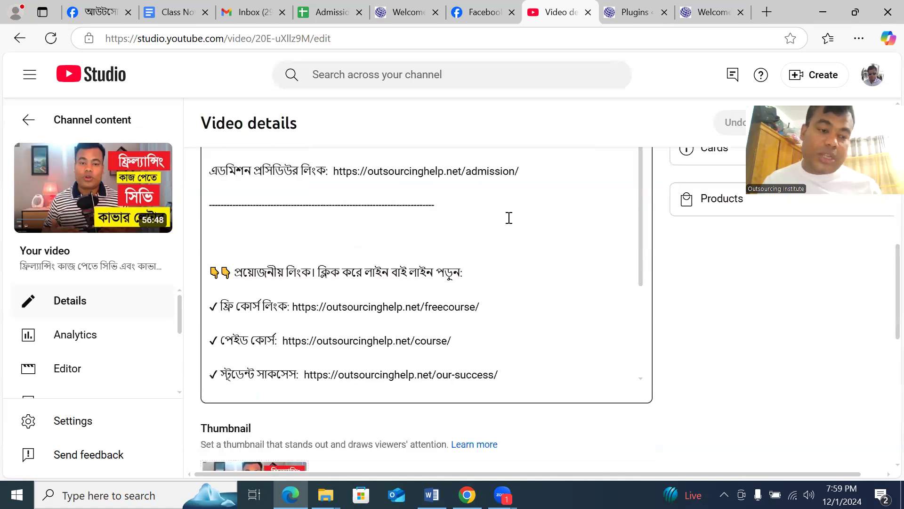
scroll(509, 217, "up", 2)
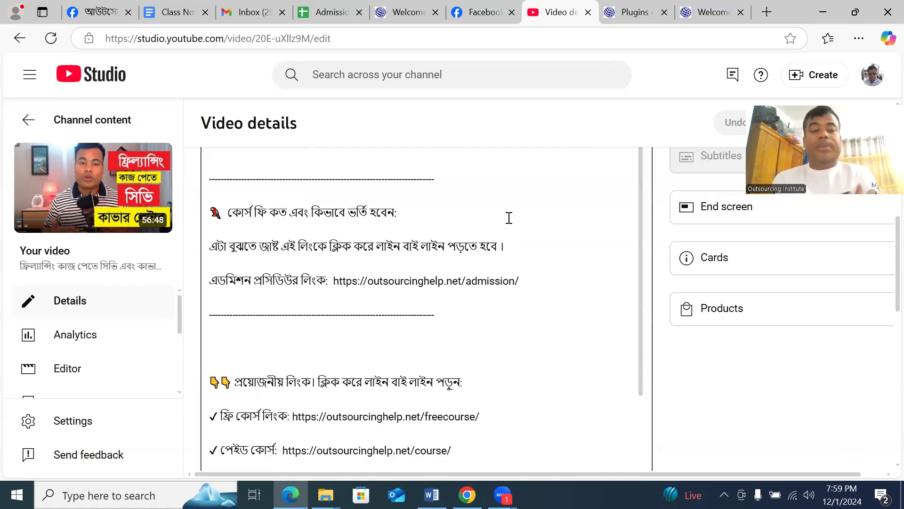
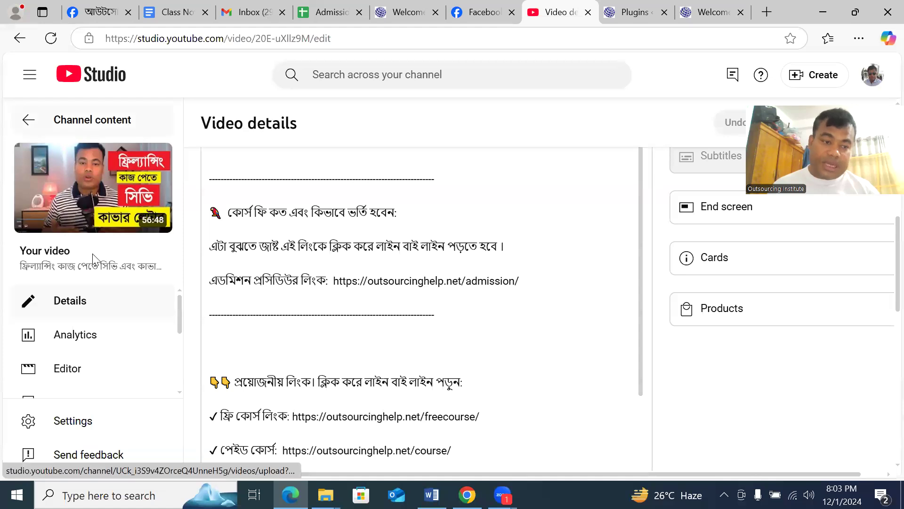
- Open the video's analytics and examine the Overview, Reach and Engagement reports
scroll(108, 325, "down", 2)
scroll(110, 338, "down", 3)
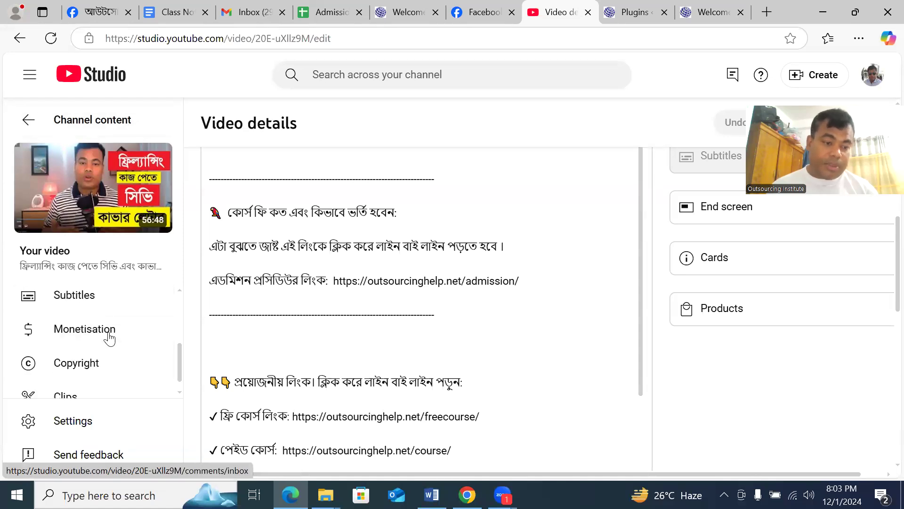
scroll(112, 340, "up", 5)
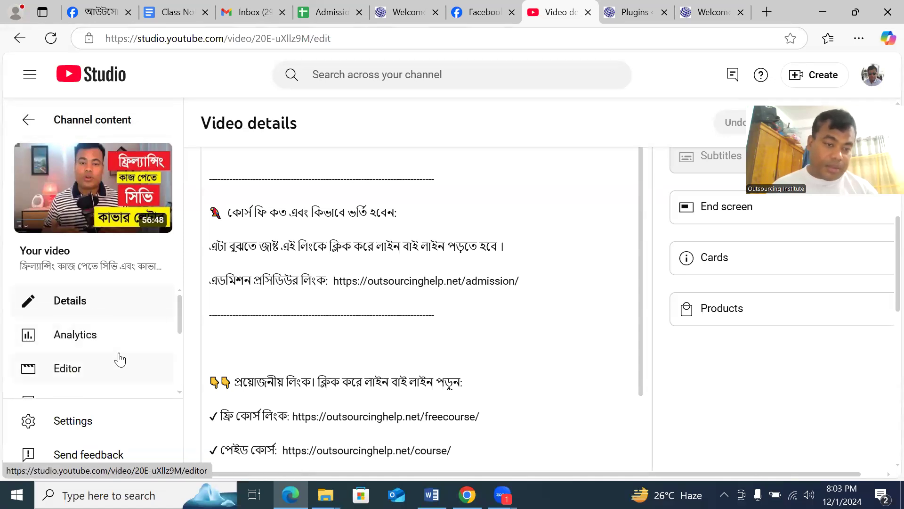
left_click(82, 338)
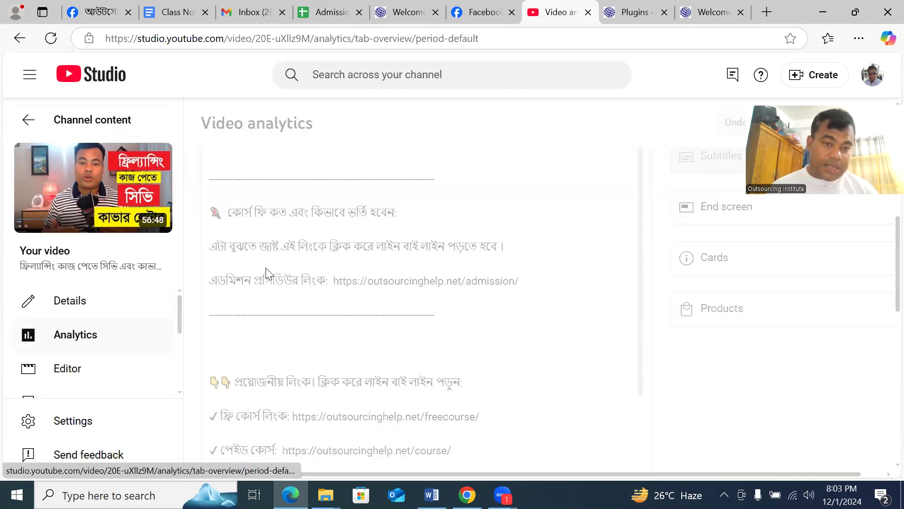
scroll(374, 231, "down", 1)
scroll(374, 231, "up", 1)
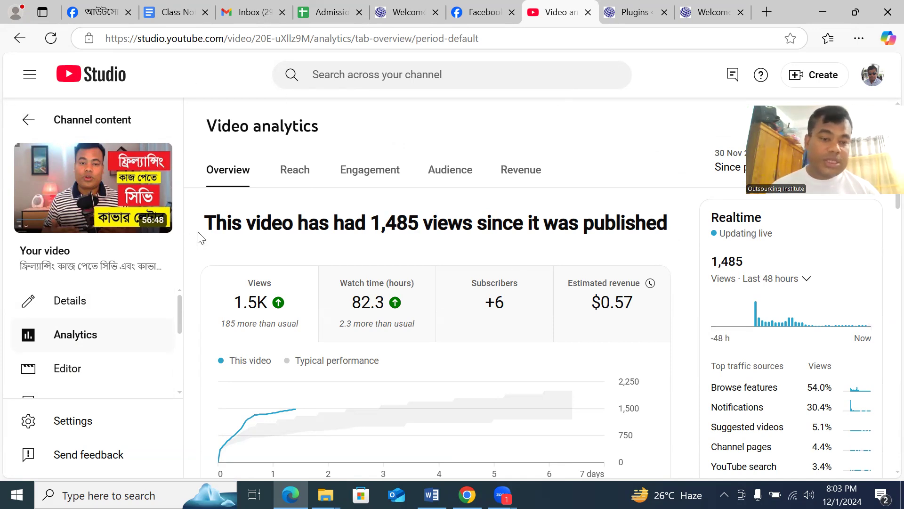
left_click(295, 177)
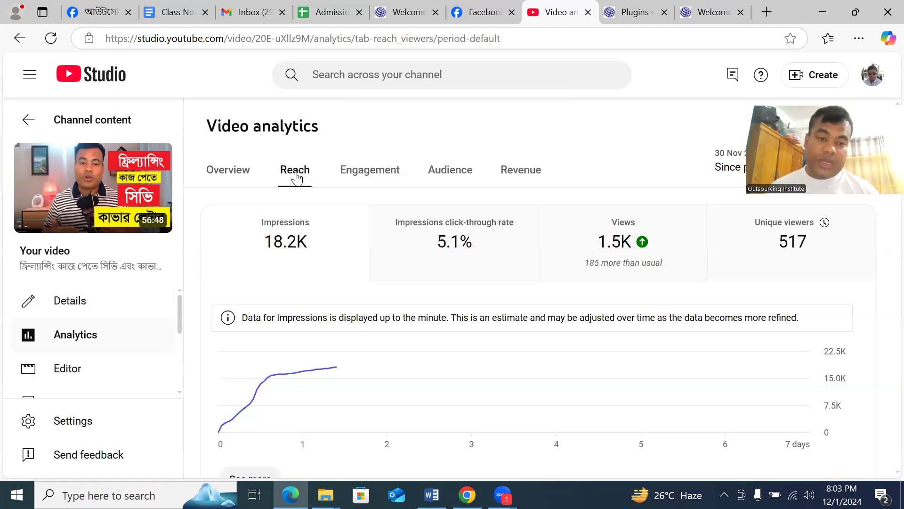
left_click(385, 173)
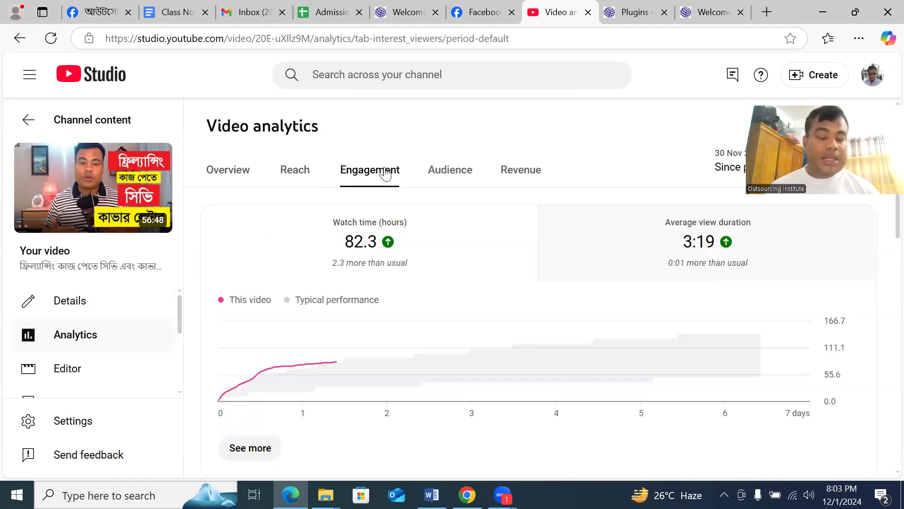
- Examine the video's Audience and Revenue reports, and review the Engagement and Reach reports again
left_click(460, 171)
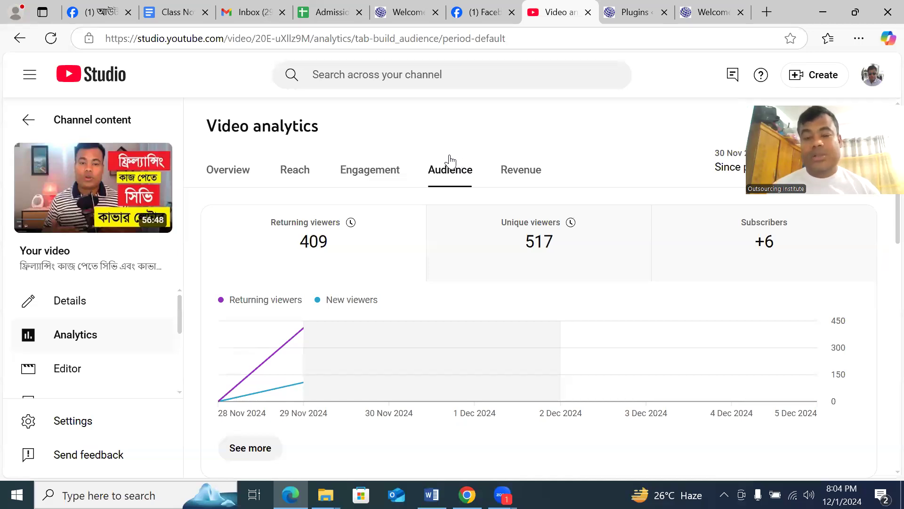
left_click(511, 171)
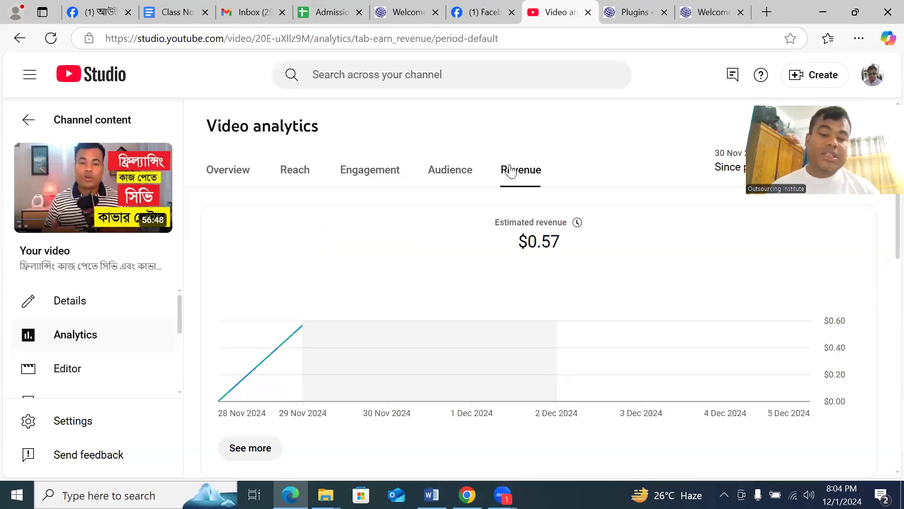
left_click(452, 182)
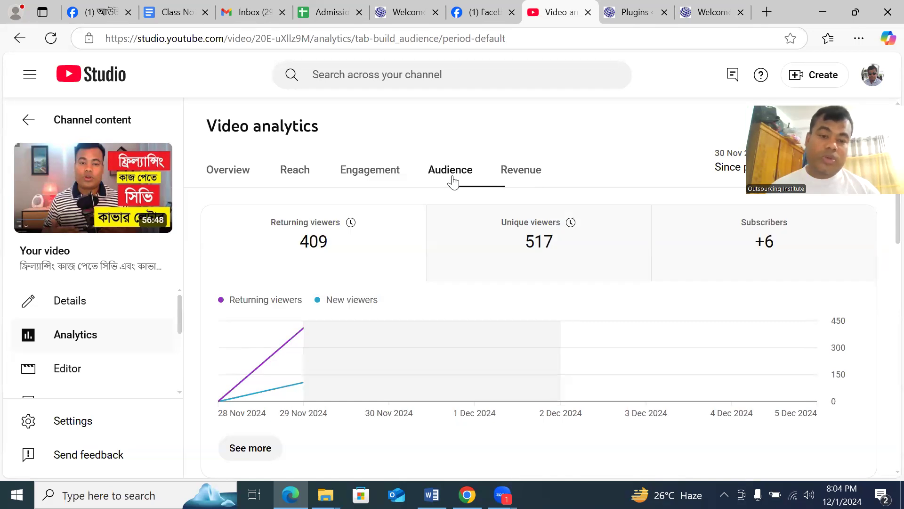
left_click(360, 177)
left_click(281, 174)
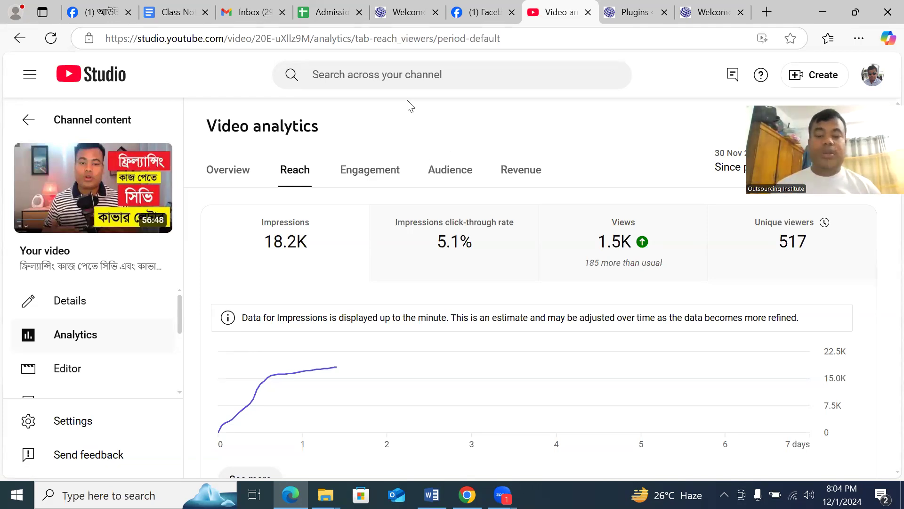
scroll(455, 236, "down", 2)
scroll(451, 234, "up", 1)
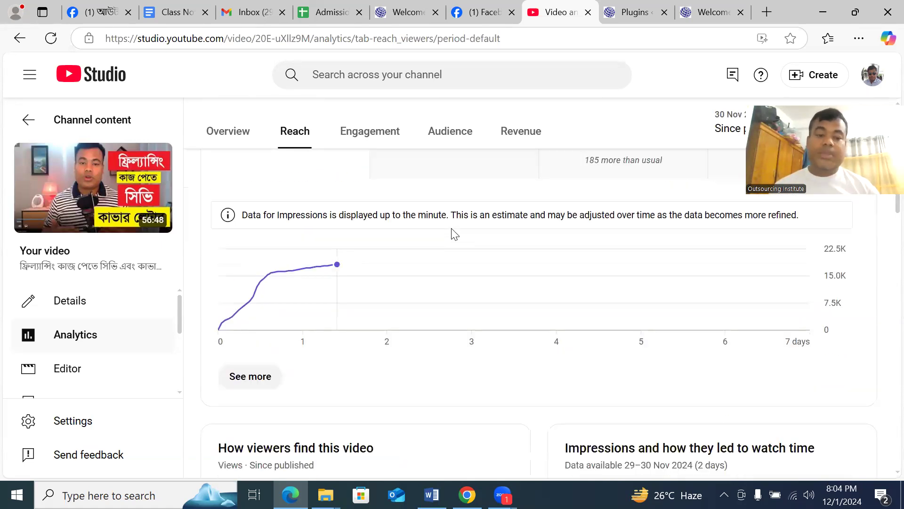
scroll(445, 234, "up", 2)
scroll(116, 345, "down", 3)
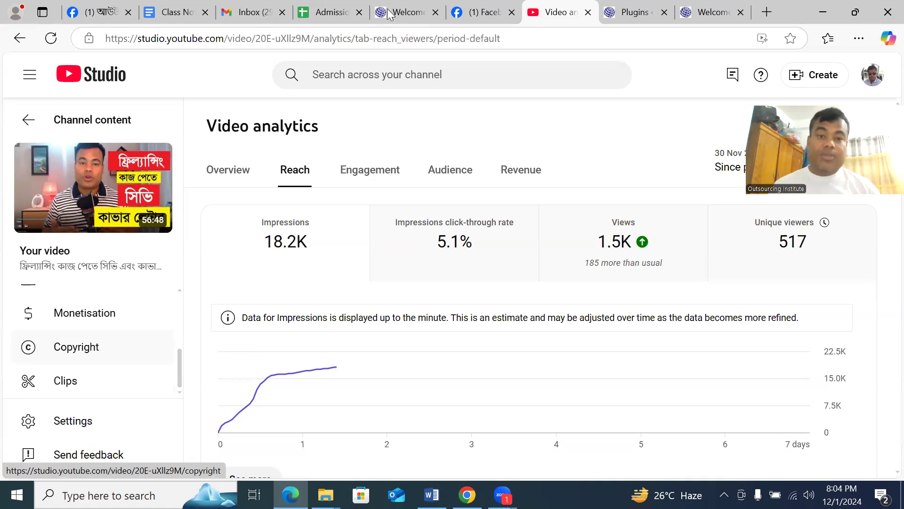
- Switch to the institute's Facebook page, dismiss the notification, and examine its page management tools, list of managed pages and intro
left_click(468, 14)
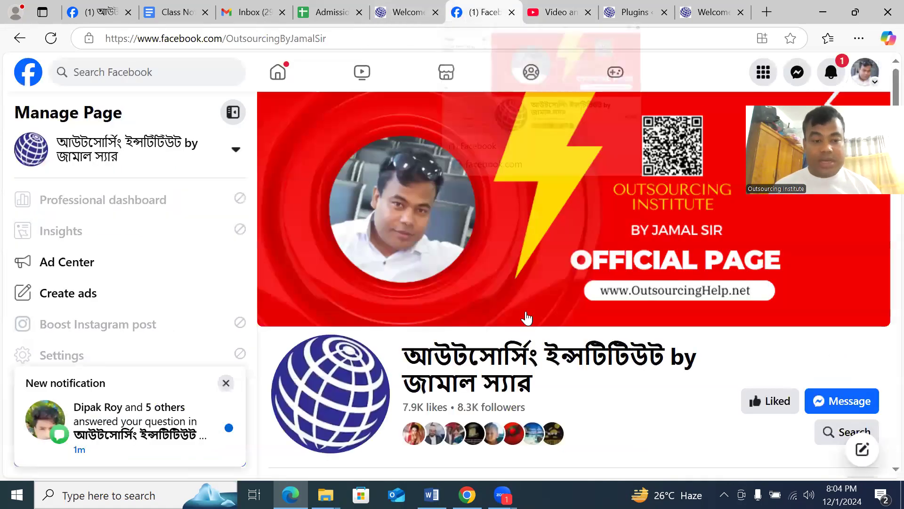
left_click(228, 385)
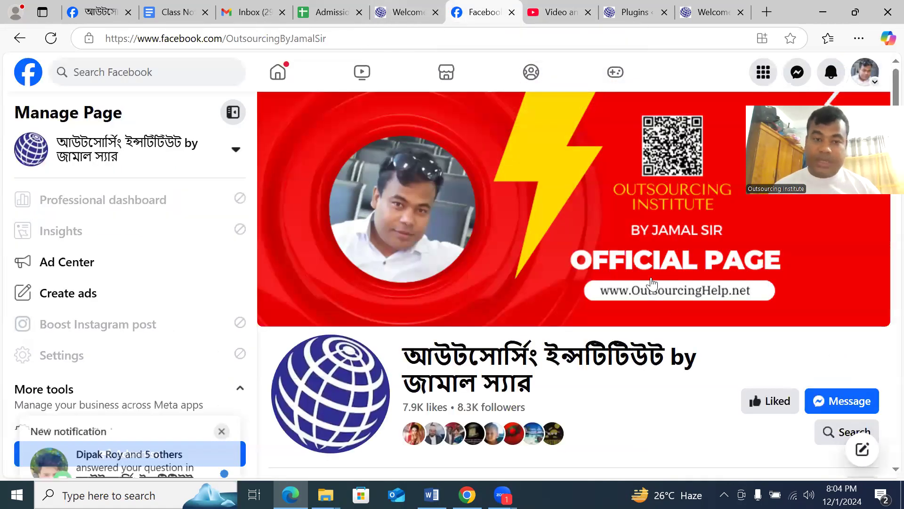
scroll(653, 288, "down", 5)
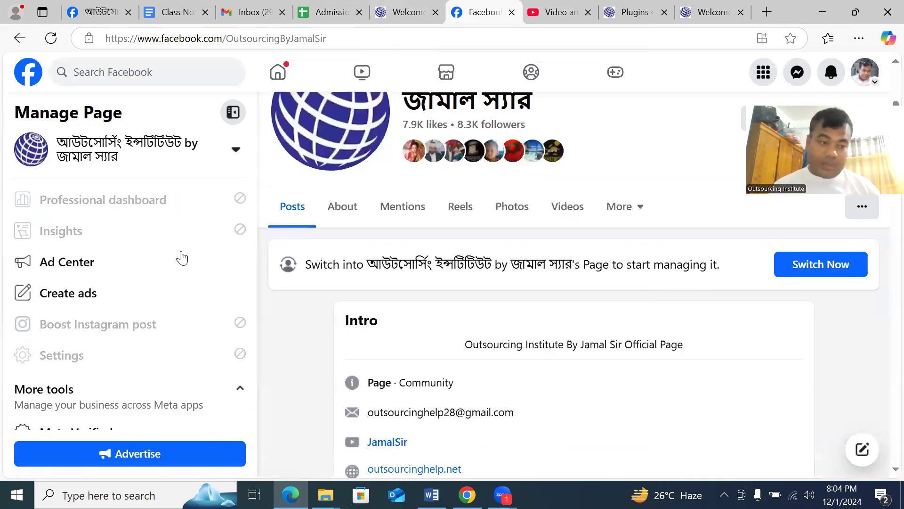
scroll(130, 236, "down", 3)
scroll(141, 269, "down", 1)
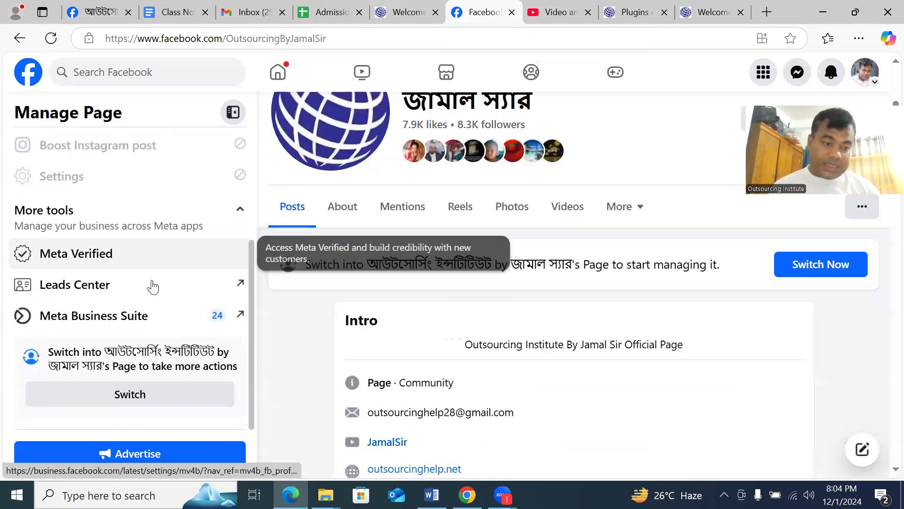
left_click(148, 392)
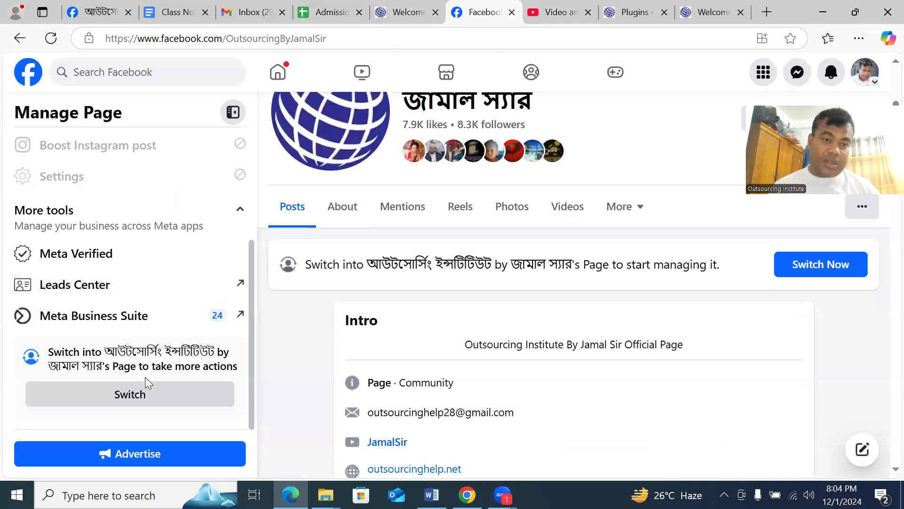
left_click(236, 151)
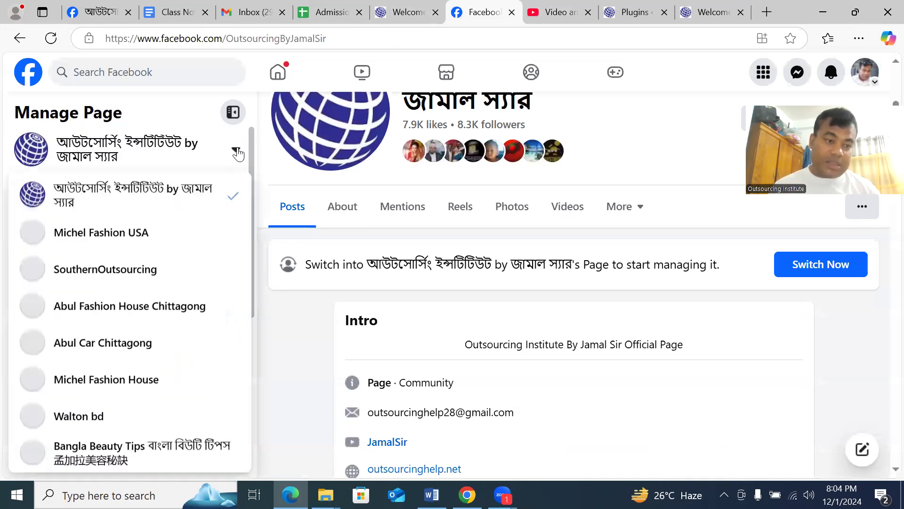
left_click(236, 149)
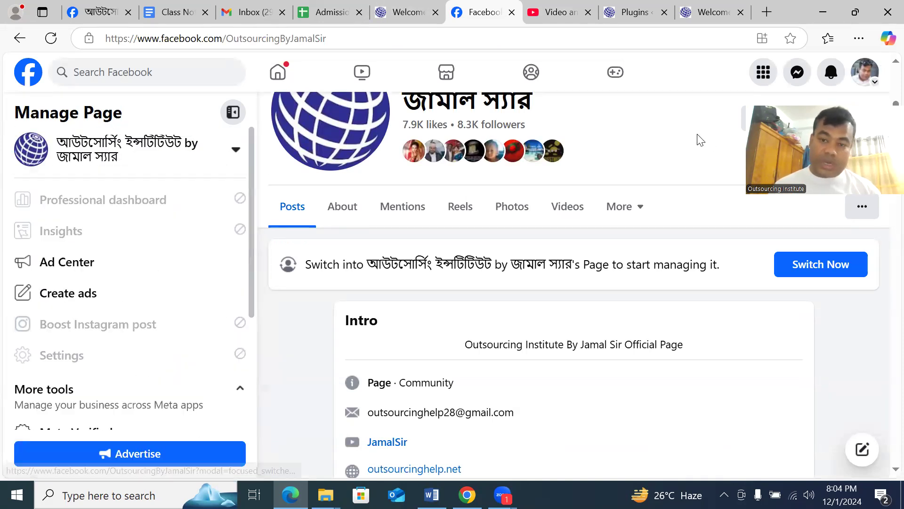
scroll(491, 173, "up", 3)
scroll(491, 173, "up", 3)
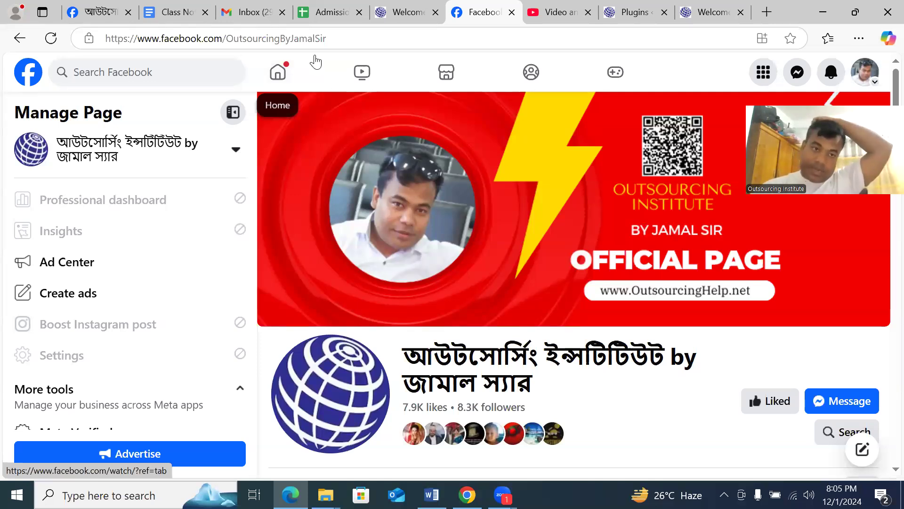
- Open Facebook Ads Manager in place of the Facebook page and examine the Account Overview with its campaign trends
left_click_drag(227, 38, 300, 39)
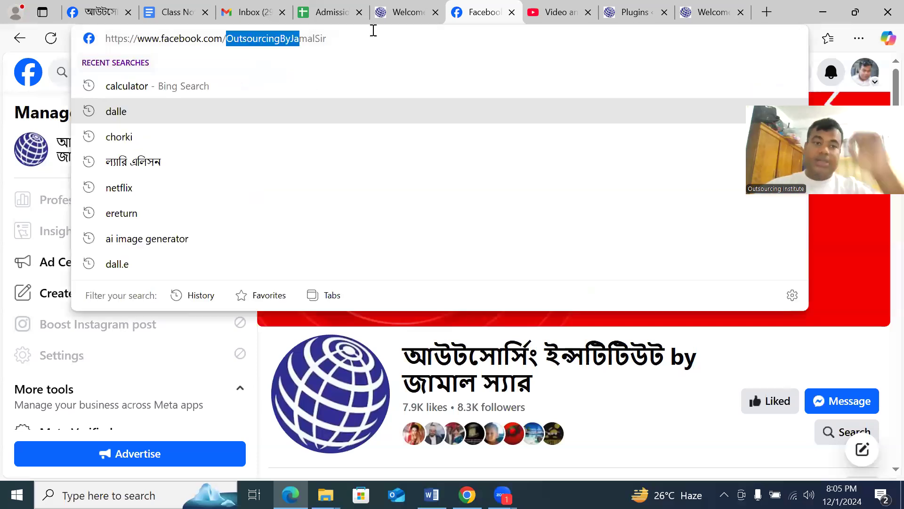
left_click_drag(373, 31, 372, 29)
type("adsmanager")
key("Return")
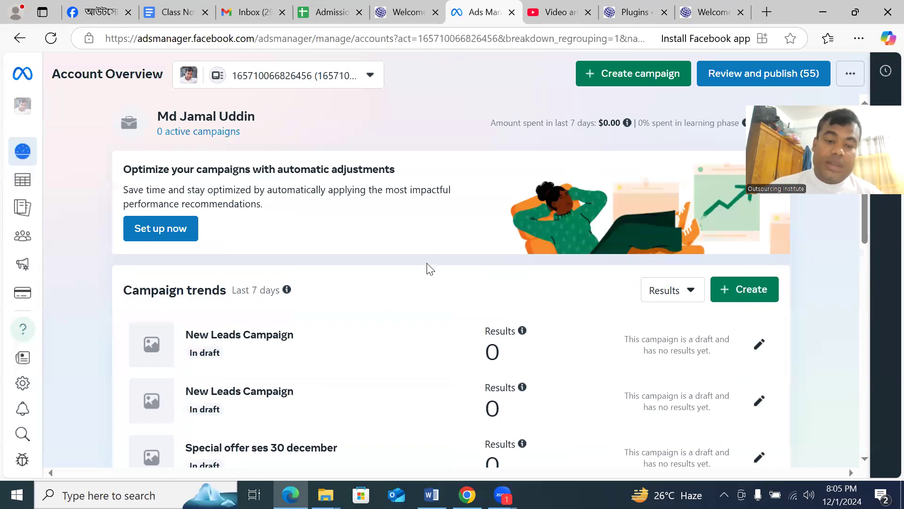
scroll(378, 342, "down", 5)
scroll(378, 342, "up", 5)
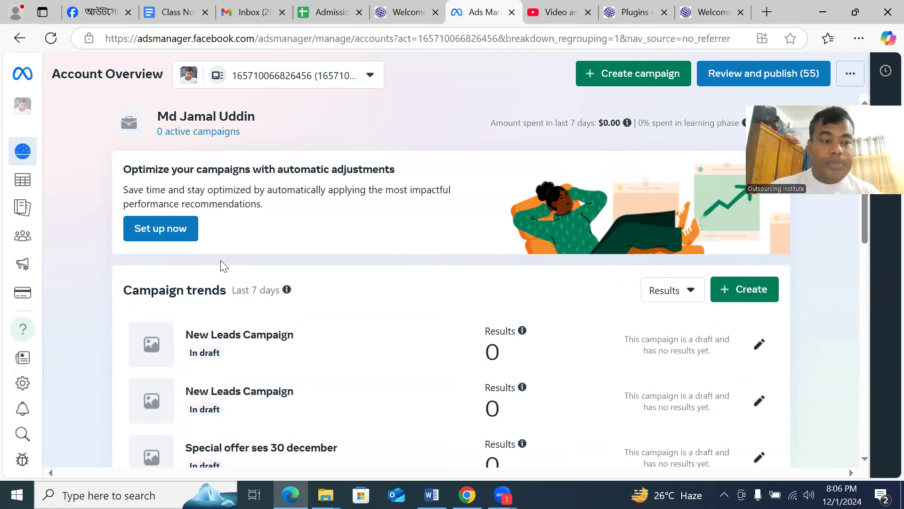
- Open the Campaigns list in Ads Manager and look through the listed campaigns
left_click(52, 181)
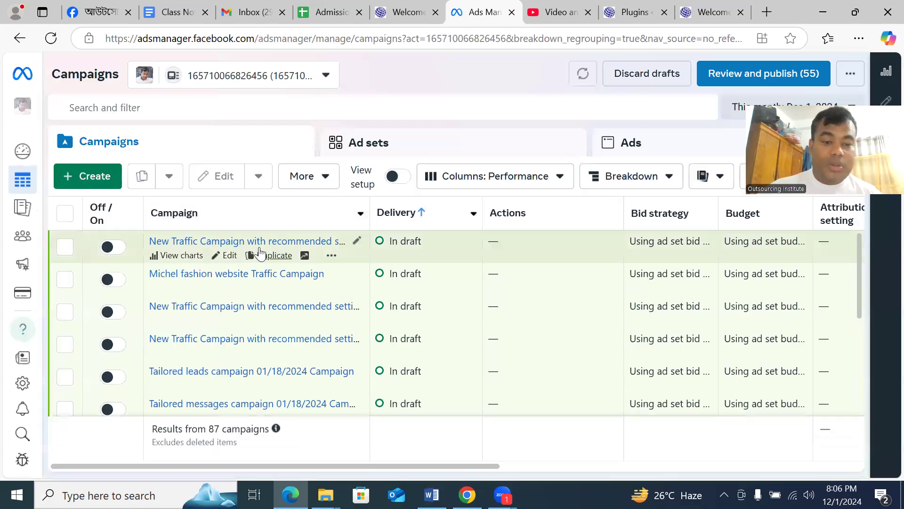
scroll(266, 264, "down", 3)
scroll(266, 272, "up", 3)
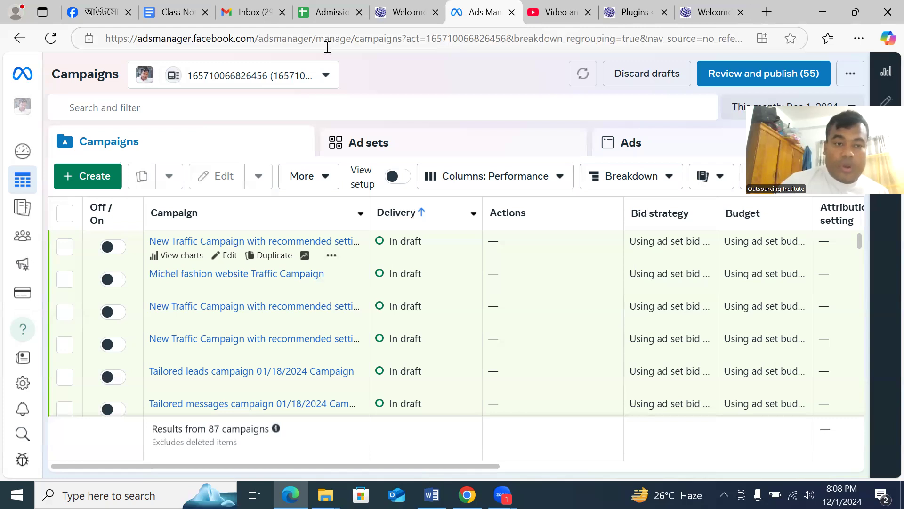
- Switch to the Class Notes document and colour "Online Job," red in the Job Type line
left_click(180, 12)
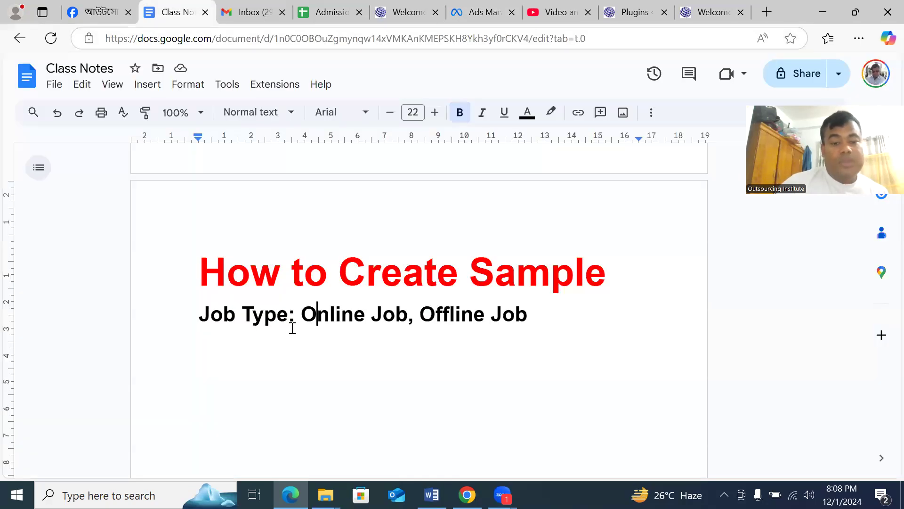
left_click(301, 314)
left_click_drag(300, 314, 414, 315)
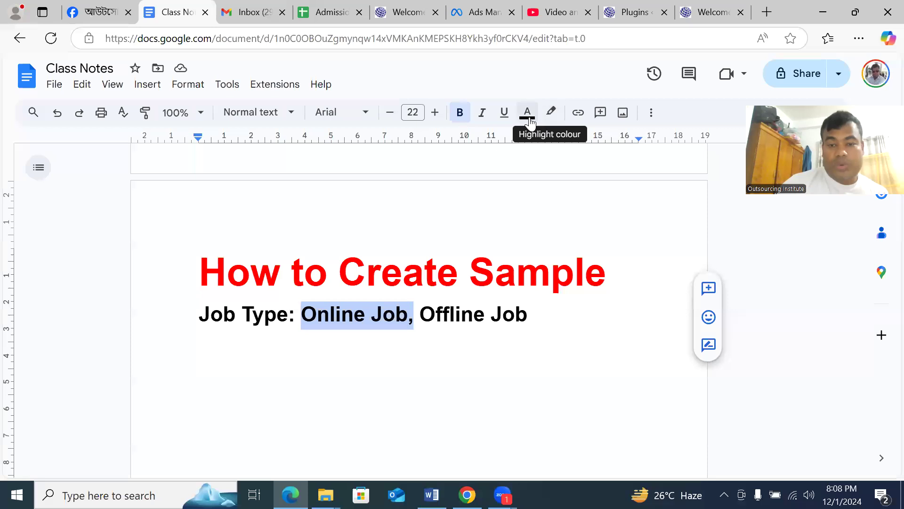
left_click(528, 122)
left_click(545, 151)
left_click(412, 364)
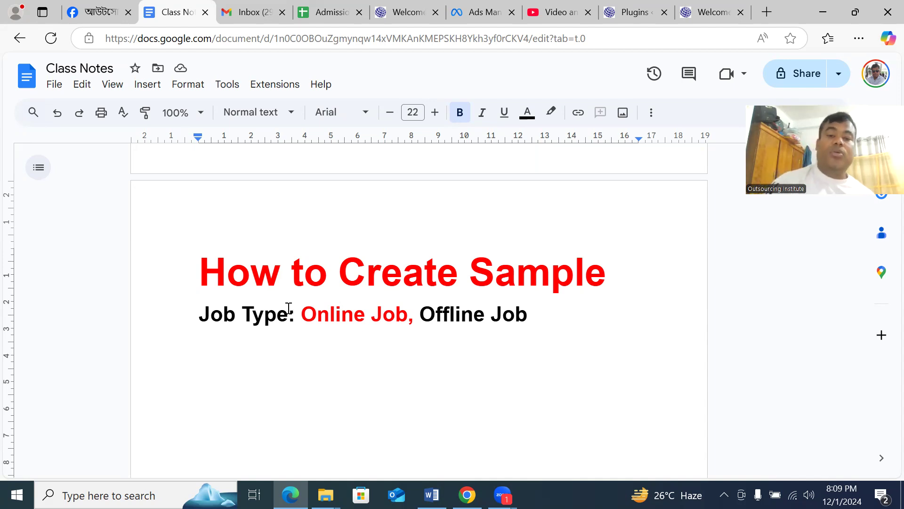
- Minimize the browser and close the Downloads folder window
left_click(822, 13)
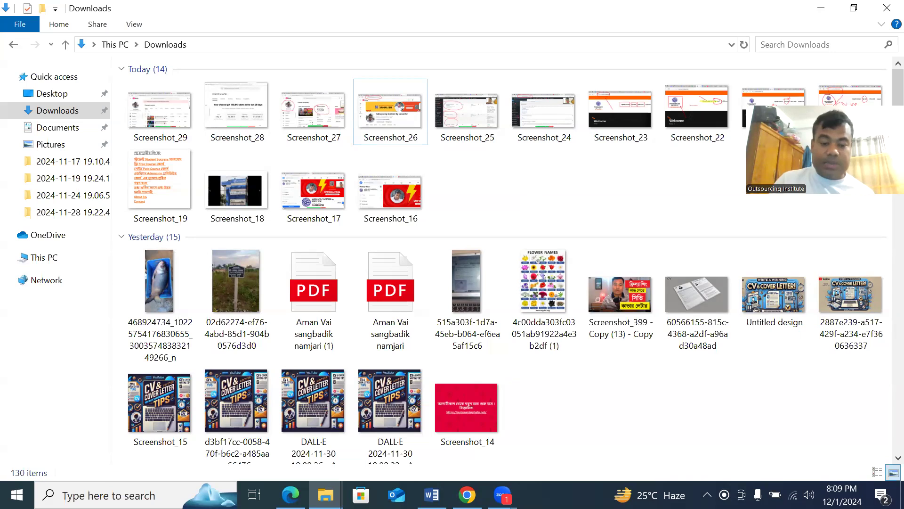
left_click(887, 8)
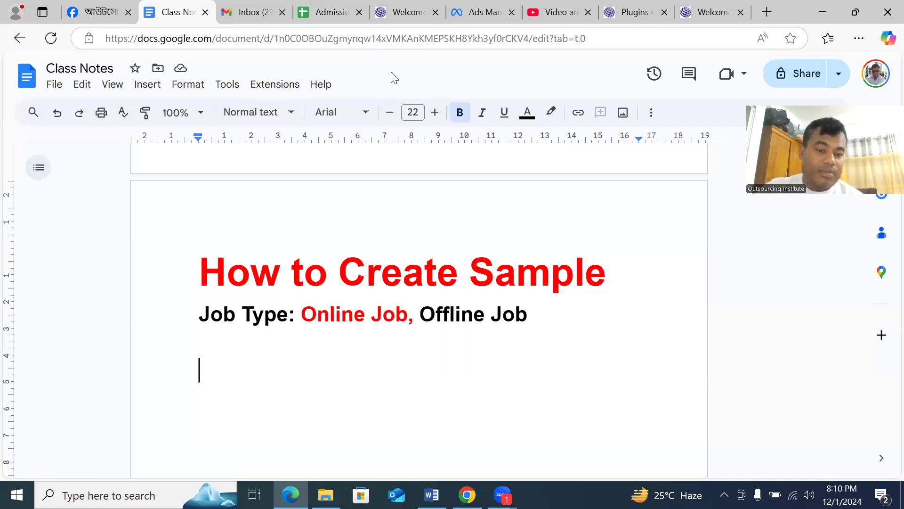
- Colour "Offline Job" blue in the Job Type line of the Class Notes and start a new line below it
left_click(421, 317)
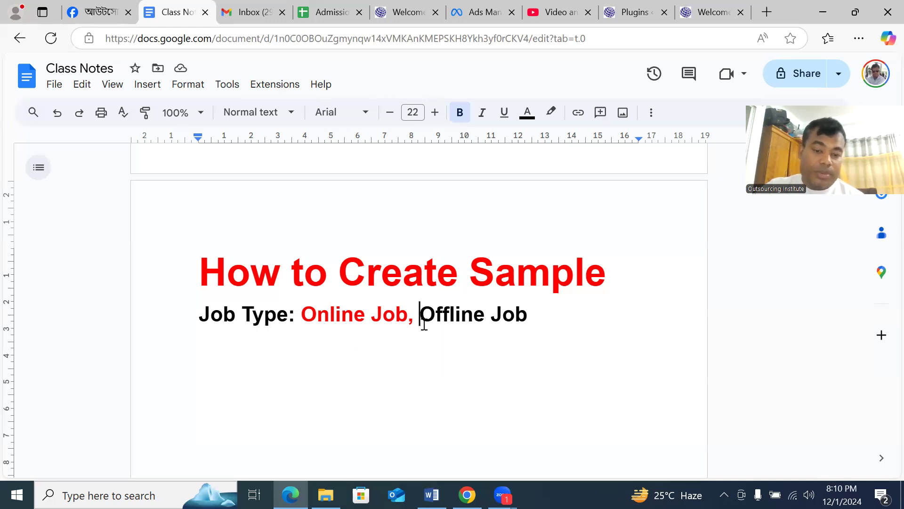
left_click_drag(420, 317, 547, 319)
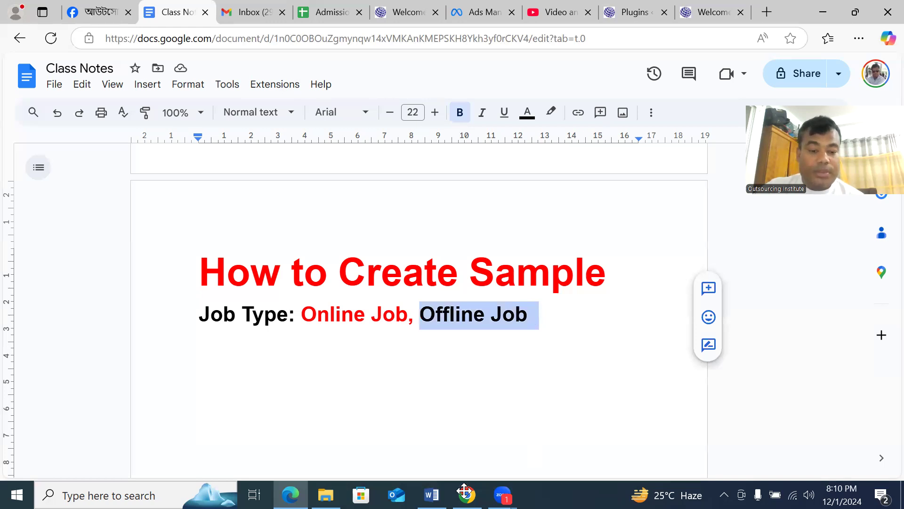
left_click(412, 319)
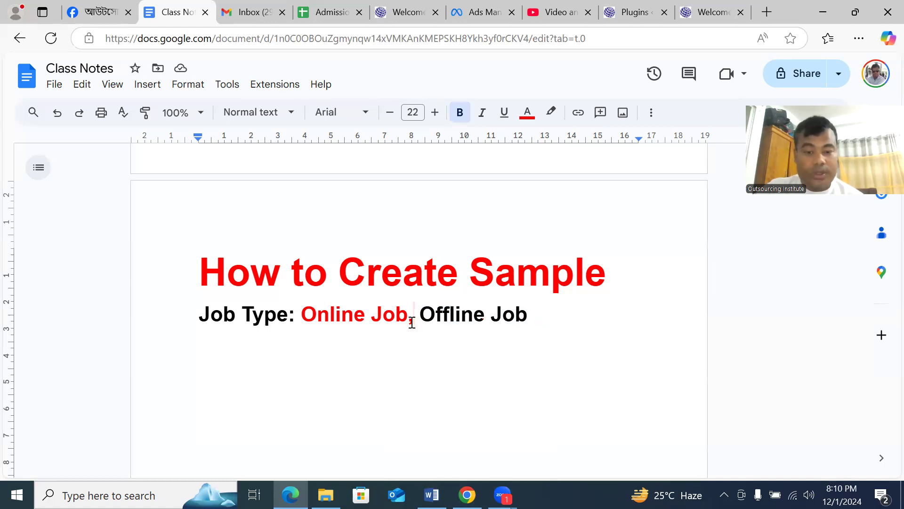
left_click_drag(419, 314, 559, 307)
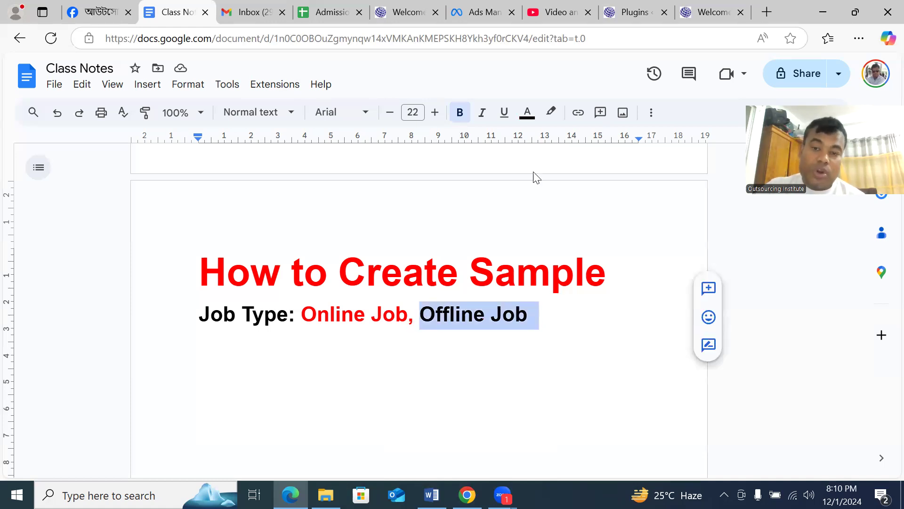
left_click(528, 113)
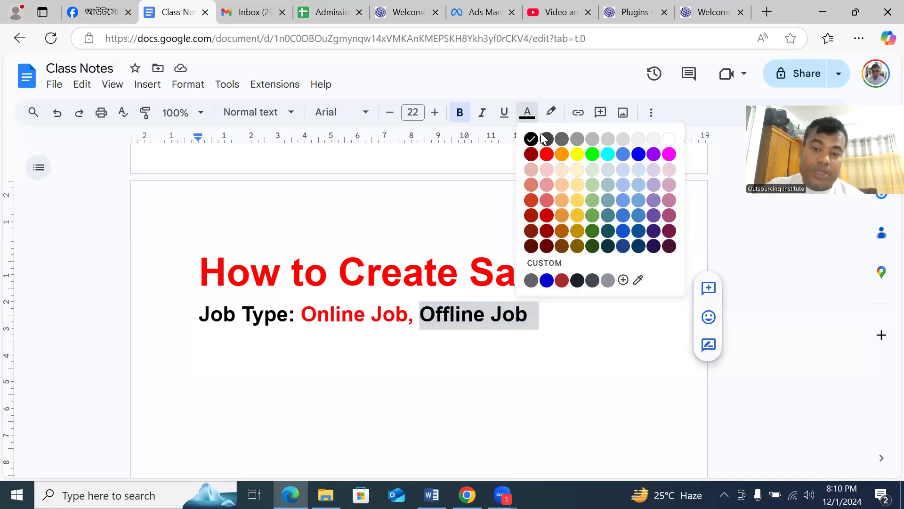
left_click(638, 155)
left_click(535, 315)
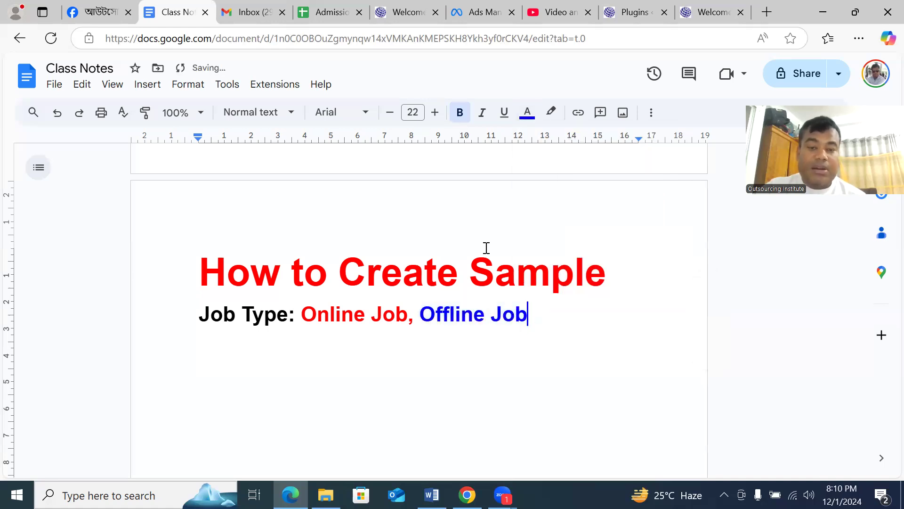
key("Return")
right_click(402, 356)
left_click(383, 380)
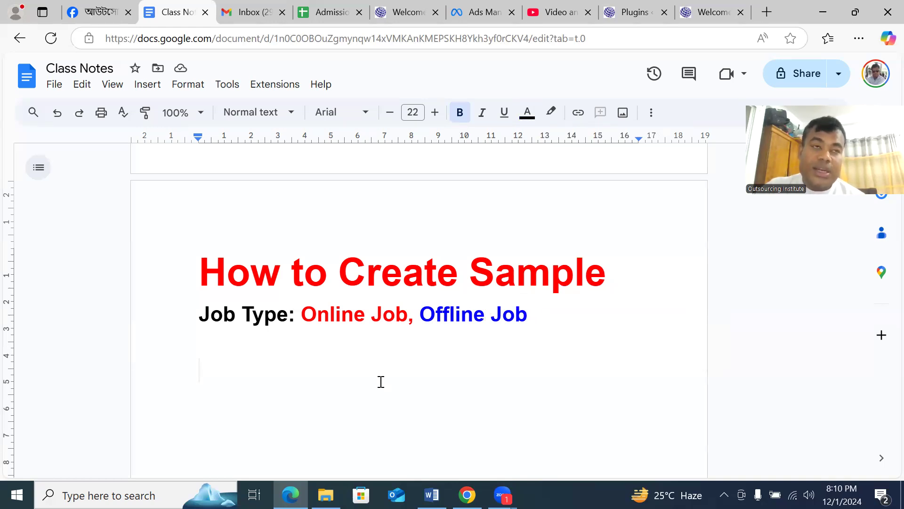
right_click(381, 381)
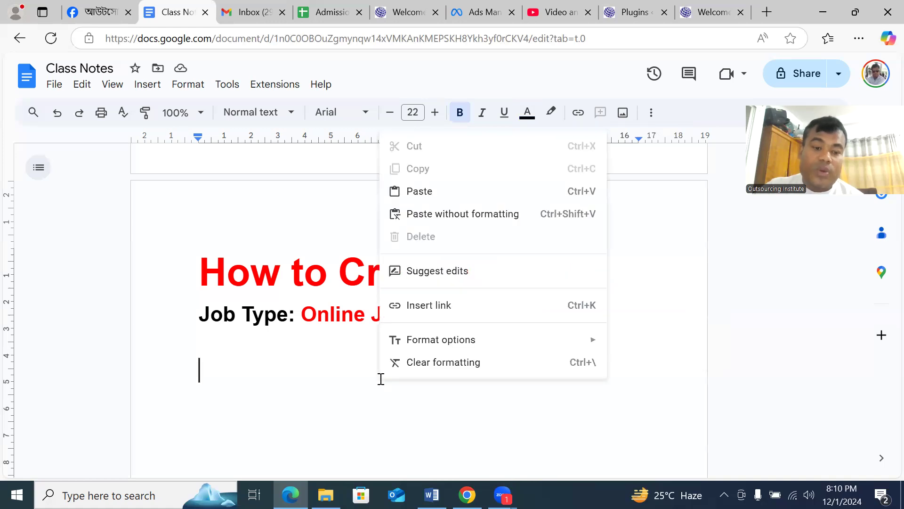
left_click(317, 377)
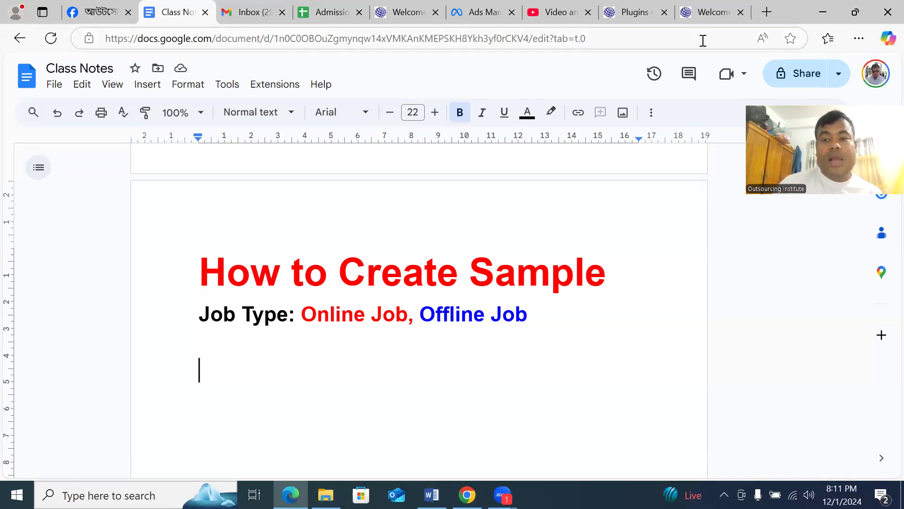
- Open google.com in a new browser tab
left_click(768, 11)
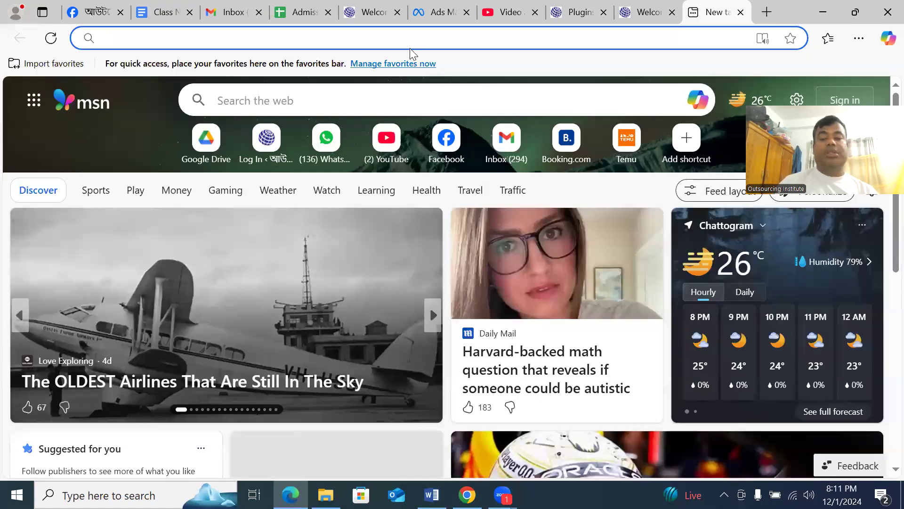
type("goo")
key("Return")
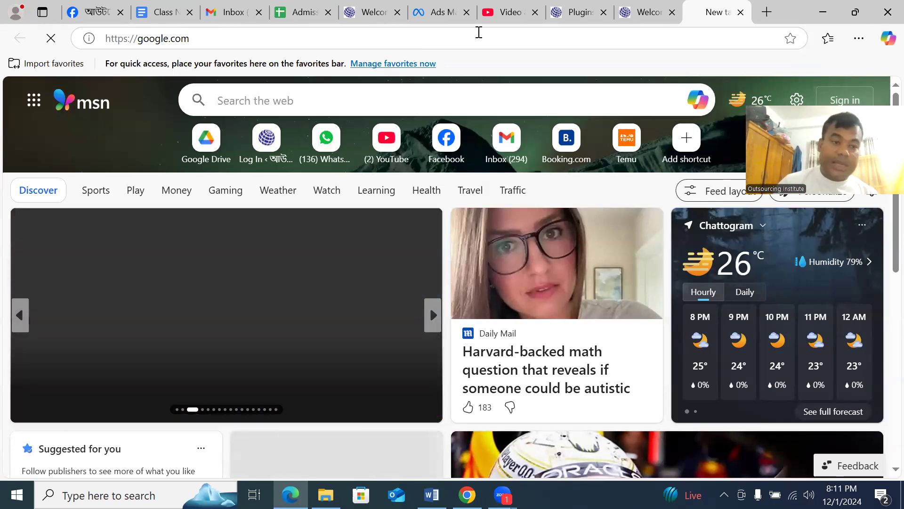
- Switch back to the Class Notes document and look through the pages around the "How to Create Sample" section
left_click(146, 17)
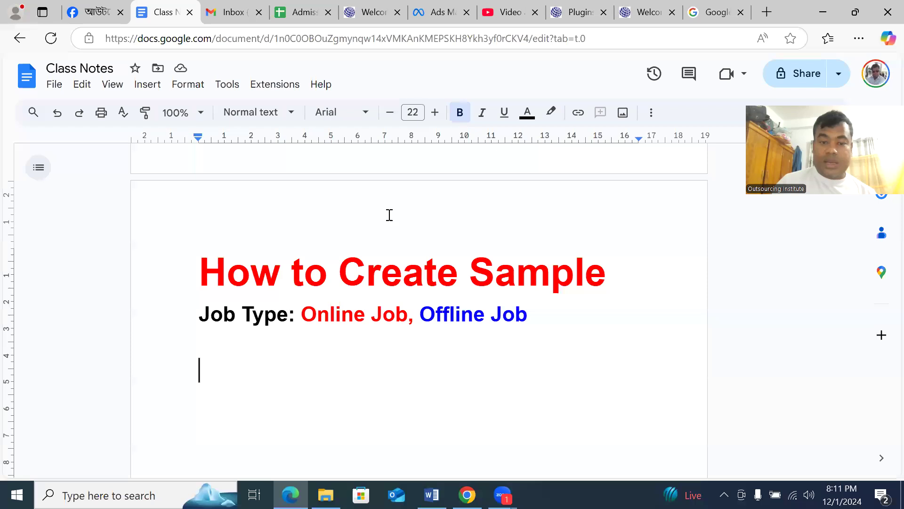
scroll(421, 305, "down", 5)
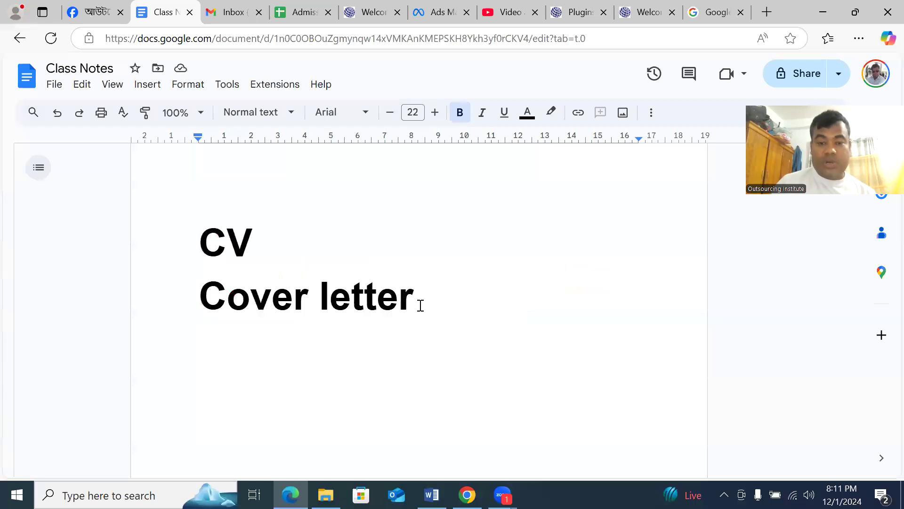
scroll(420, 305, "up", 5)
scroll(421, 305, "down", 10)
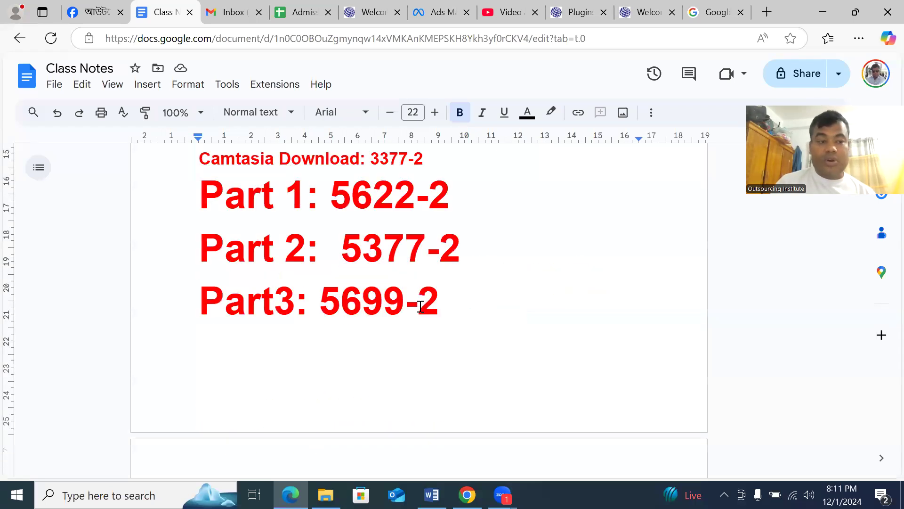
scroll(420, 306, "up", 10)
scroll(418, 303, "down", 10)
scroll(405, 306, "up", 5)
scroll(400, 325, "down", 3)
scroll(402, 316, "up", 3)
scroll(400, 320, "down", 3)
scroll(399, 323, "up", 2)
scroll(396, 323, "down", 10)
scroll(395, 323, "up", 15)
scroll(392, 318, "down", 5)
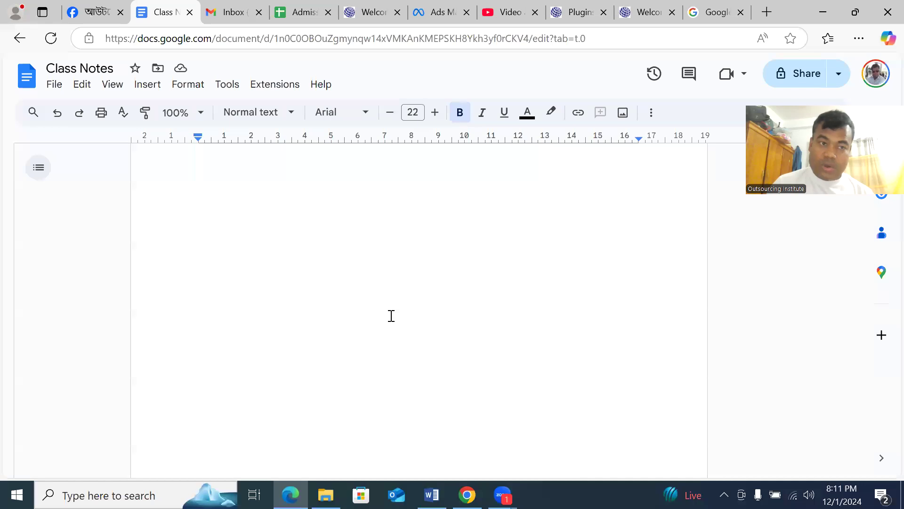
scroll(390, 319, "up", 5)
scroll(388, 317, "down", 1)
scroll(387, 317, "up", 1)
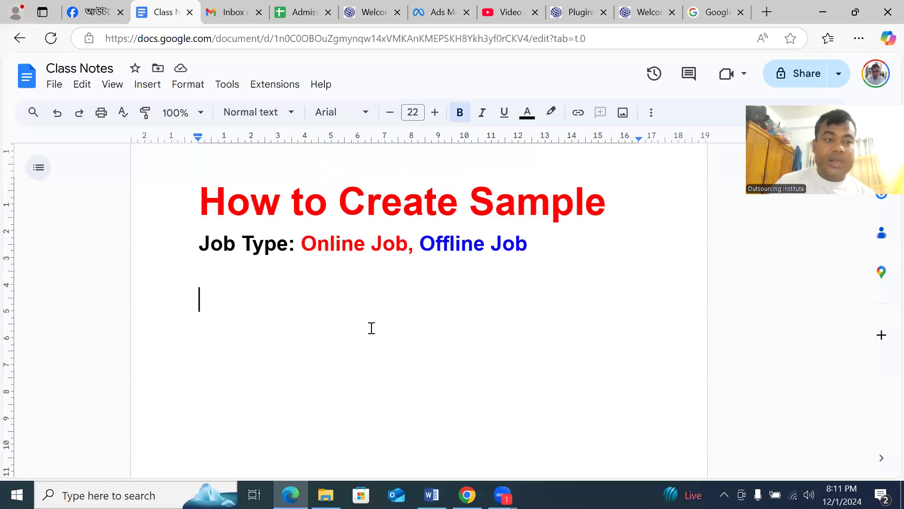
left_click(54, 85)
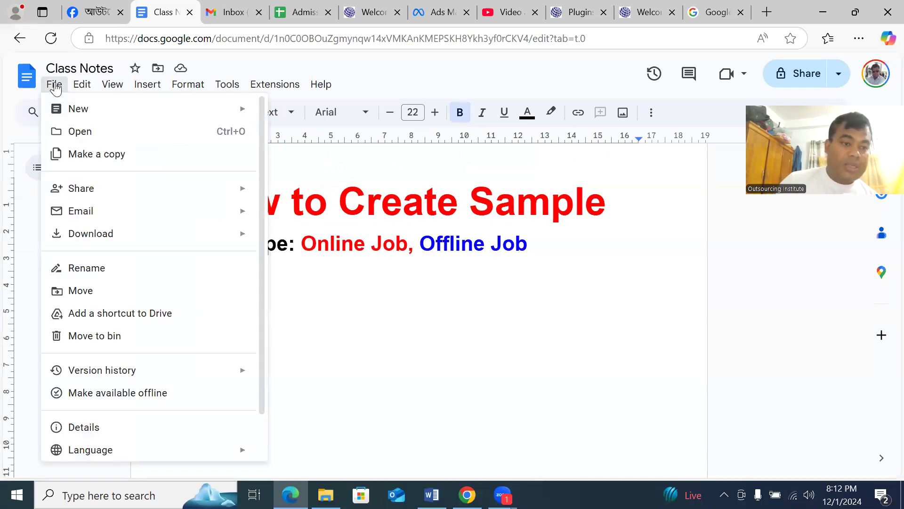
mouse_move(149, 238)
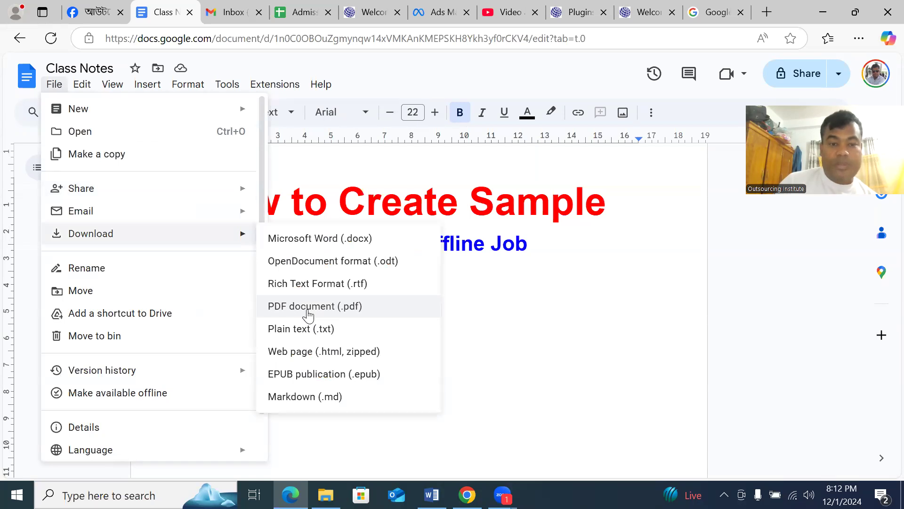
left_click(499, 240)
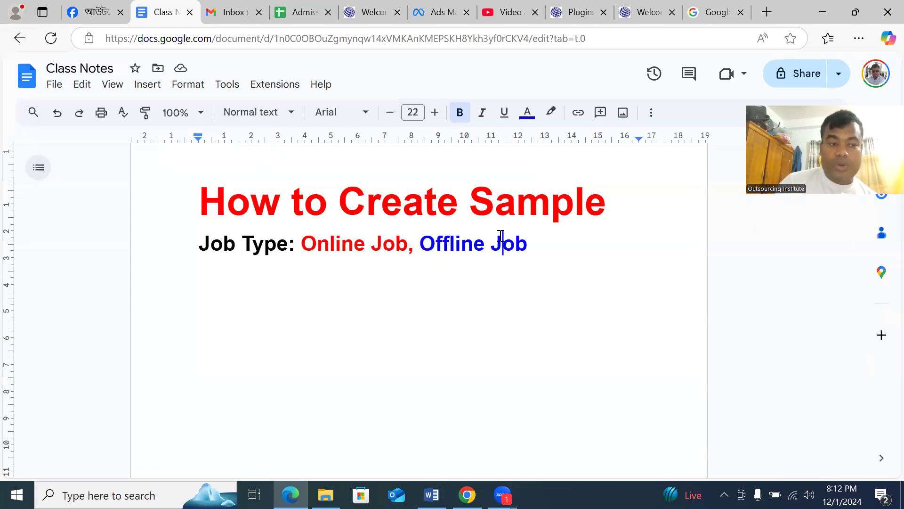
- Download the Class Notes document as a PDF
left_click(54, 90)
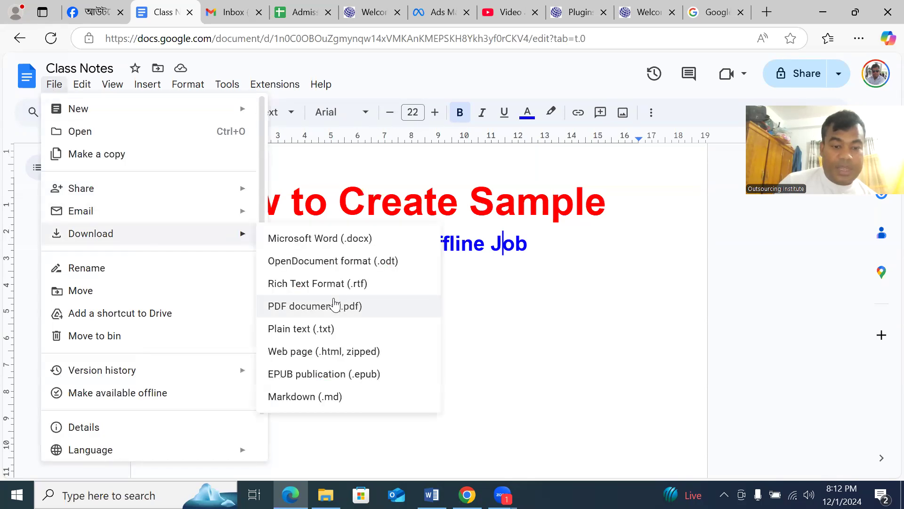
left_click(384, 312)
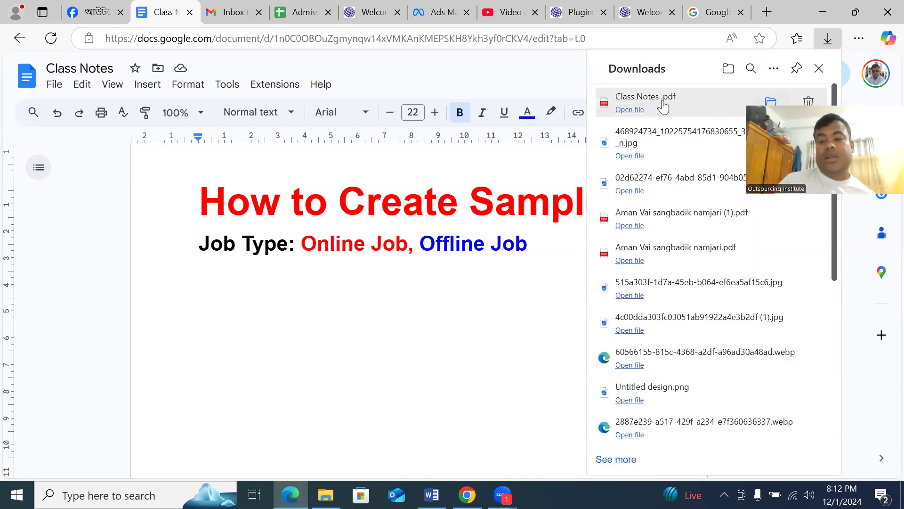
- Minimize the browser and open the downloaded Class Notes PDF from the Downloads folder with Microsoft Edge
left_click(823, 12)
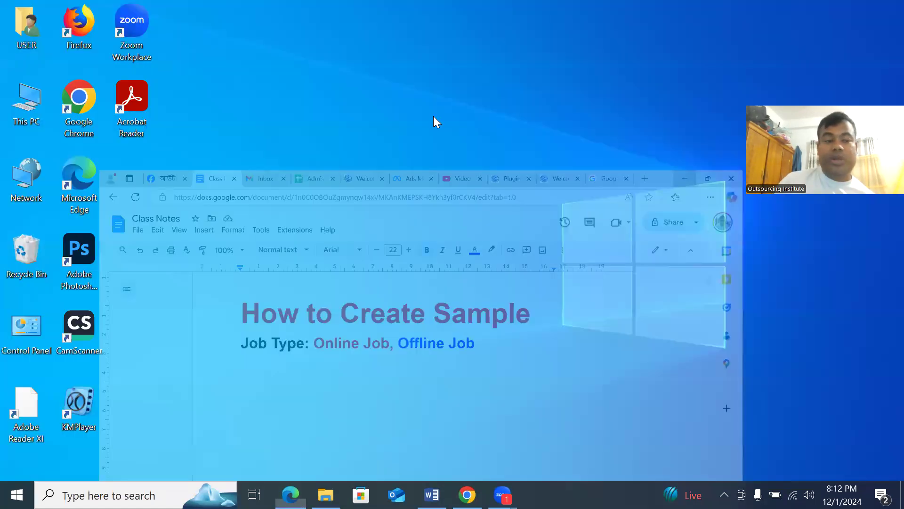
double_click(17, 109)
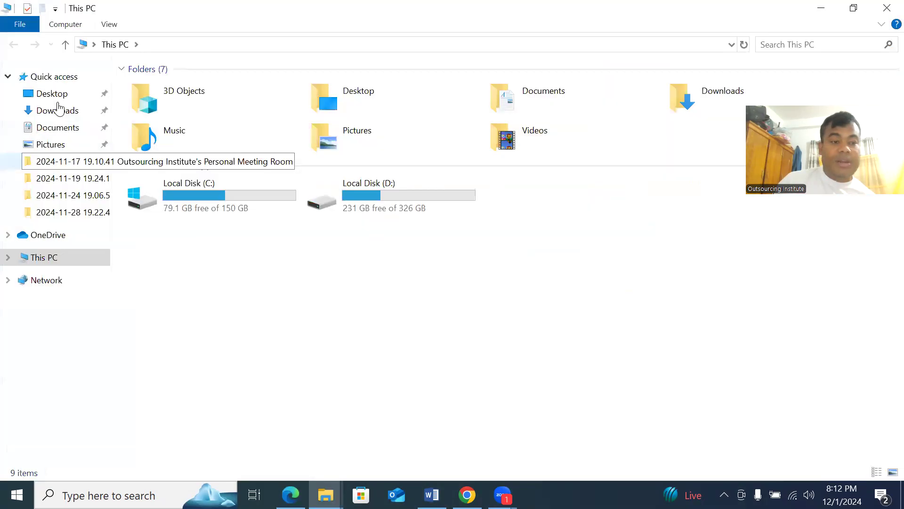
left_click(57, 110)
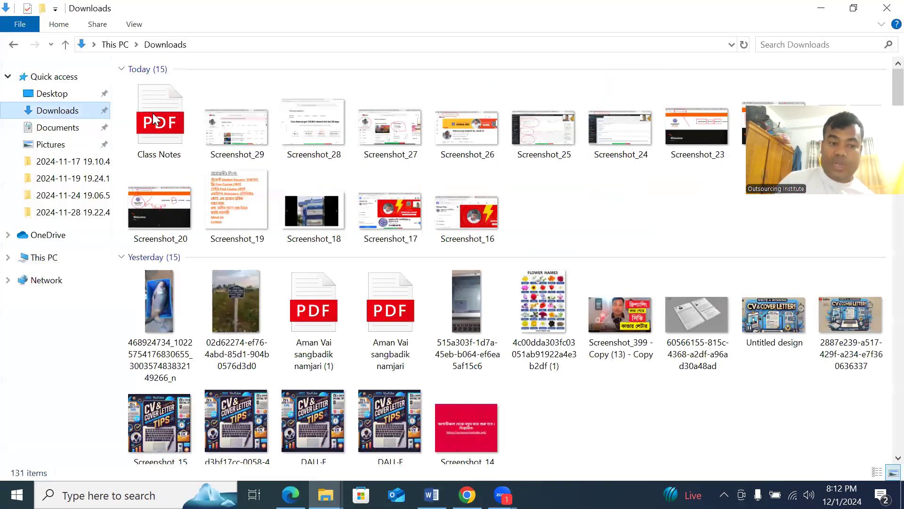
left_click(156, 120)
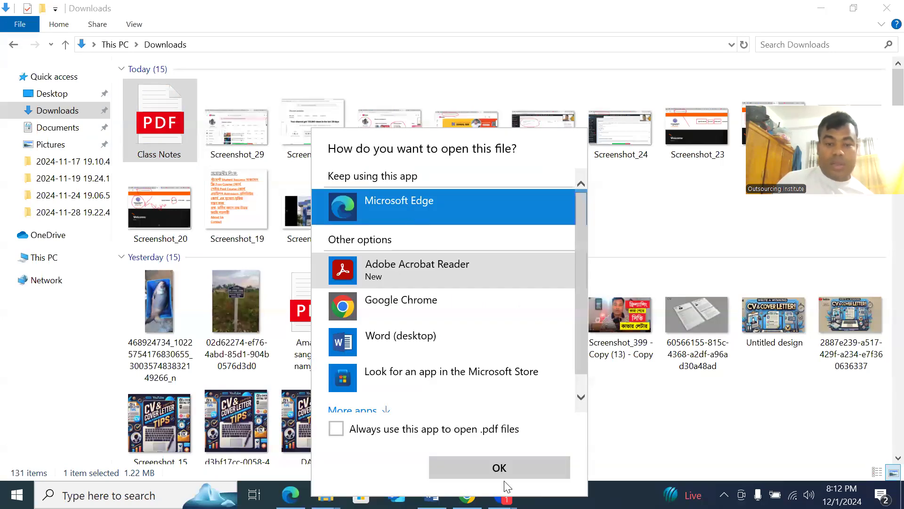
- Examine the page count and pages of the Class Notes PDF, from its start through its middle and later sections, and close it
scroll(324, 228, "down", 4)
scroll(472, 95, "up", 4)
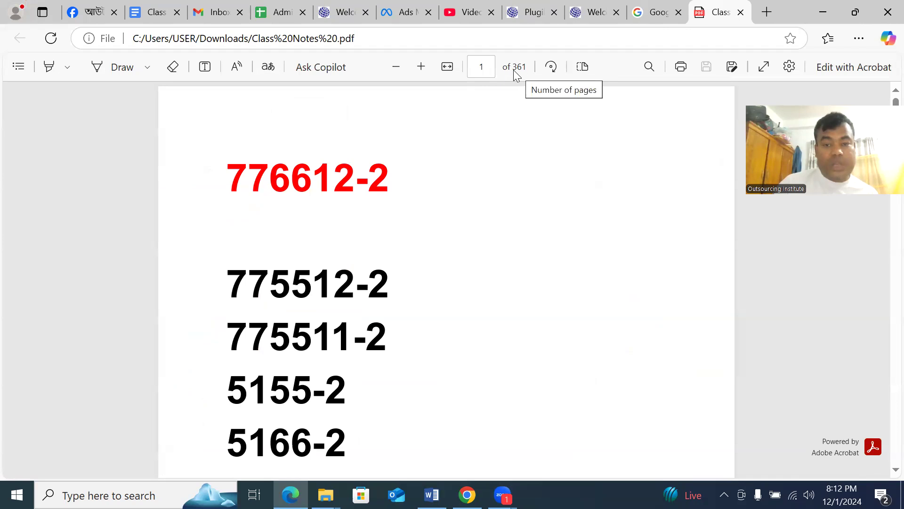
scroll(498, 285, "down", 20)
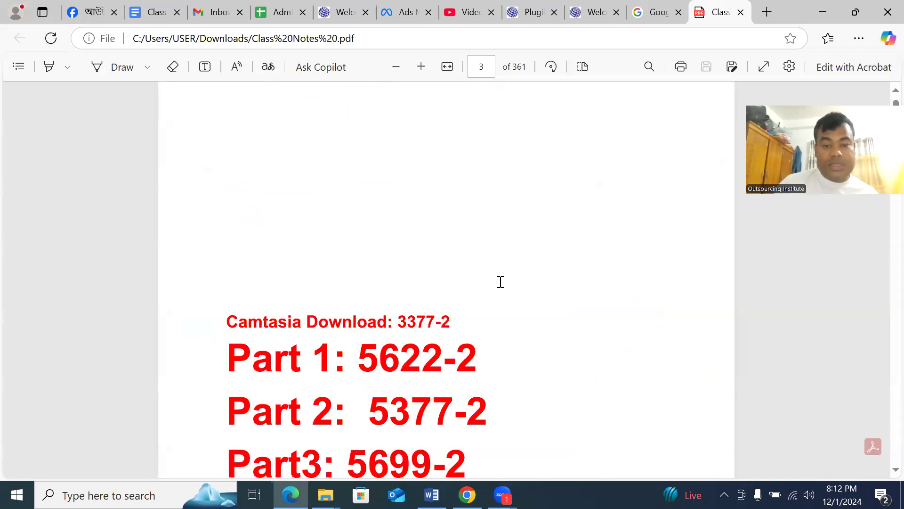
scroll(534, 304, "down", 2)
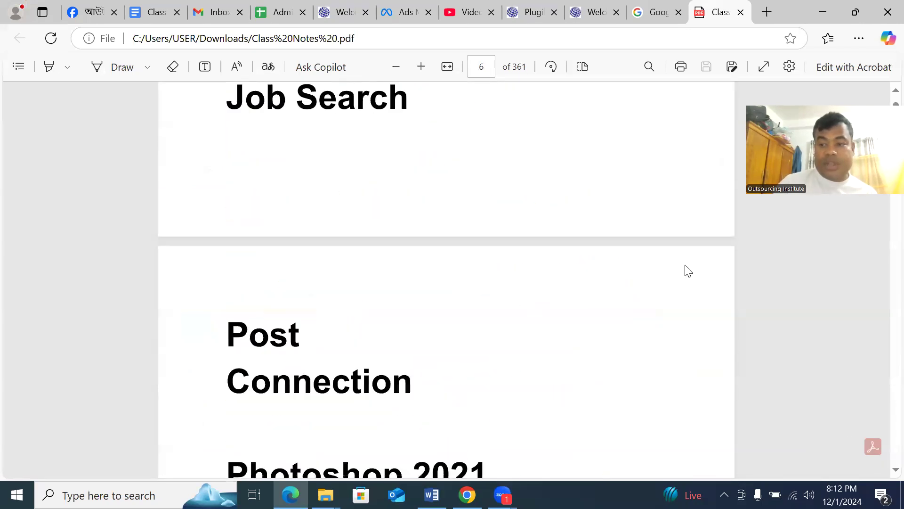
left_click_drag(894, 111, 885, 270)
scroll(713, 349, "down", 15)
scroll(728, 342, "down", 18)
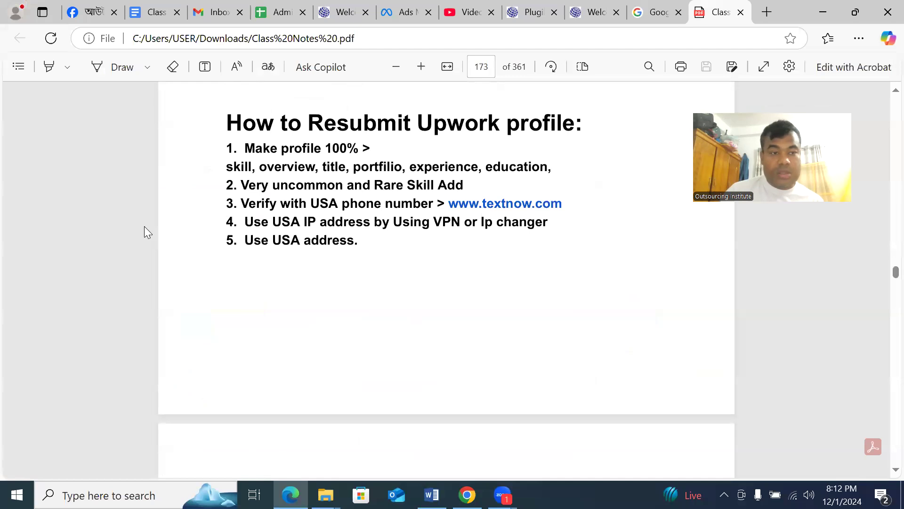
scroll(148, 232, "down", 5)
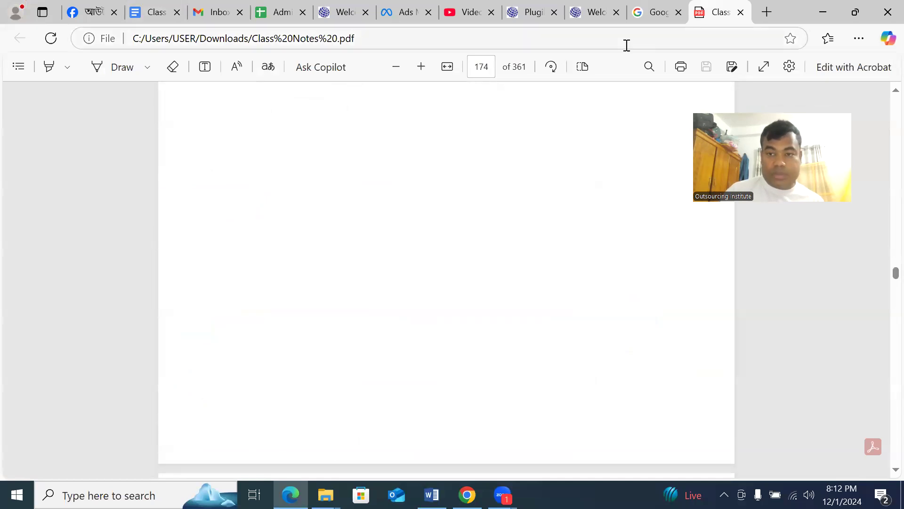
scroll(581, 300, "down", 8)
scroll(589, 313, "down", 10)
left_click_drag(886, 287, 885, 404)
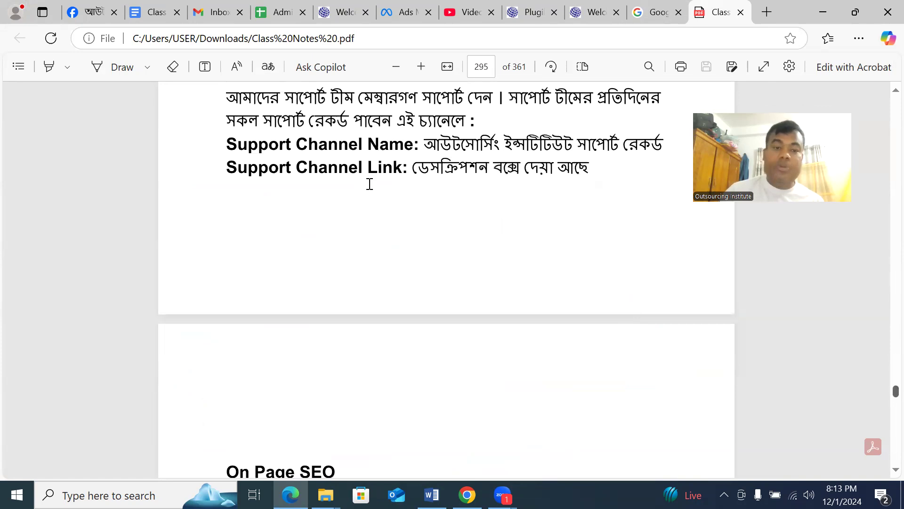
scroll(409, 195, "down", 4)
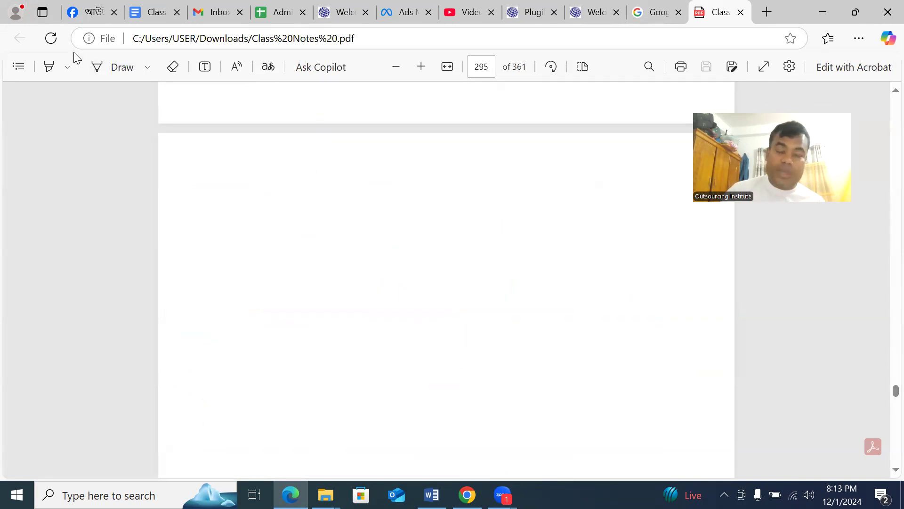
left_click(741, 12)
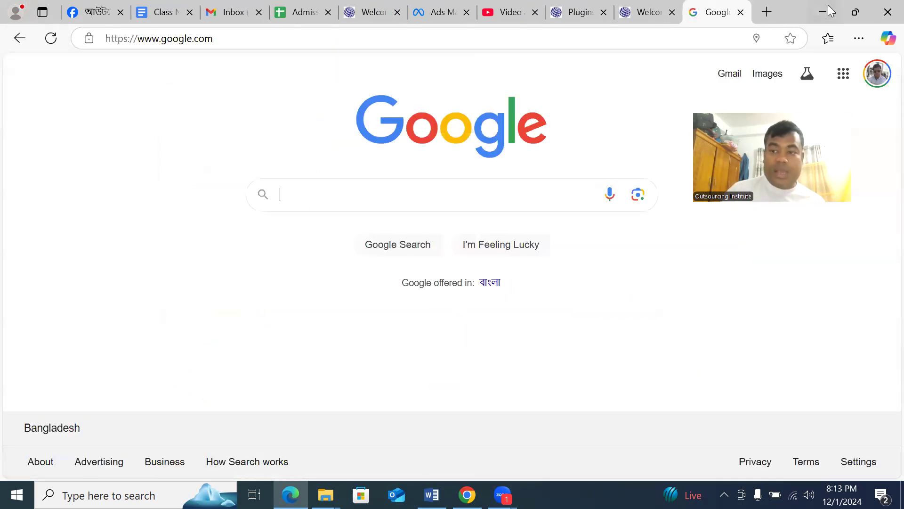
- Switch to the blank Word document and enter the filler text "Sdfasfesafdafsafafsaf wertewrtewtrewt"
left_click(825, 12)
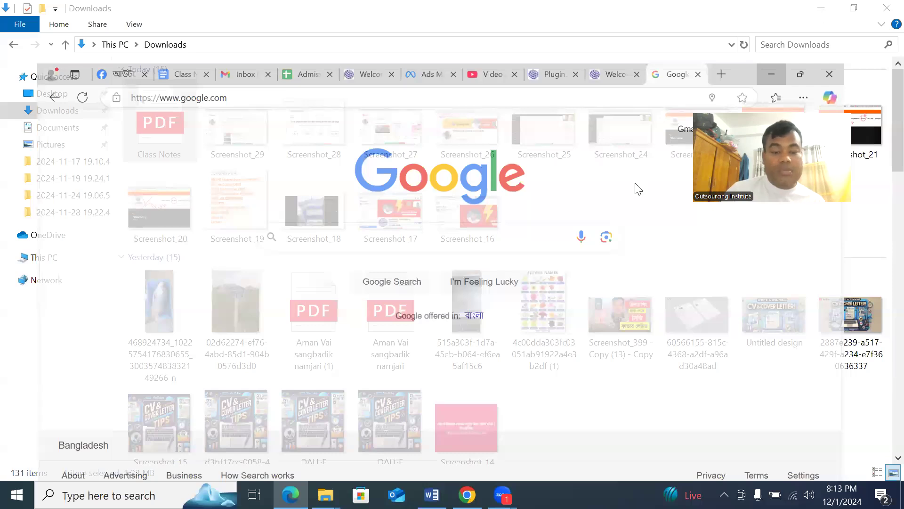
left_click(432, 495)
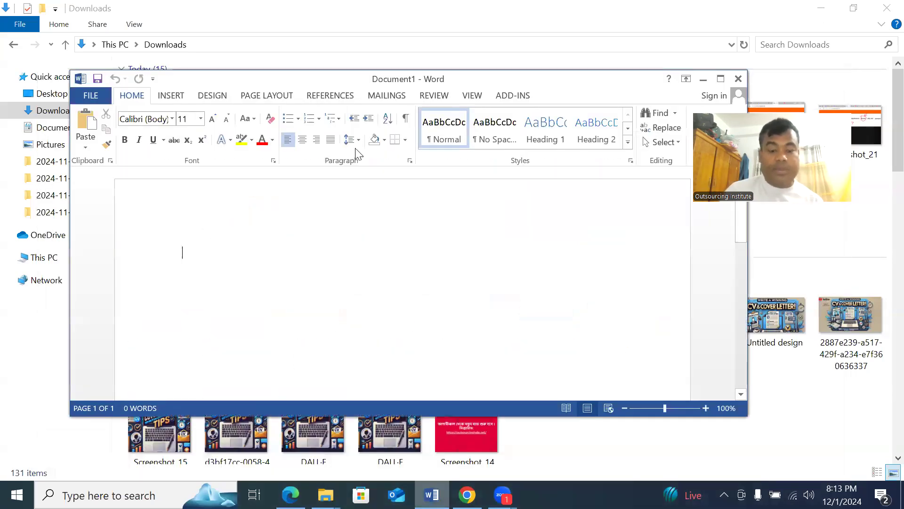
type("sdfasfesafdafsafafsaf wert")
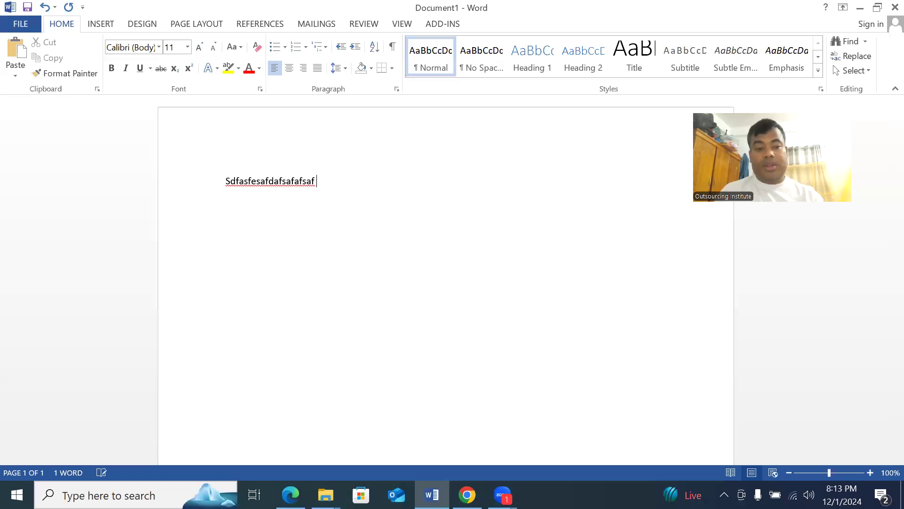
type("ewrtewtrewt")
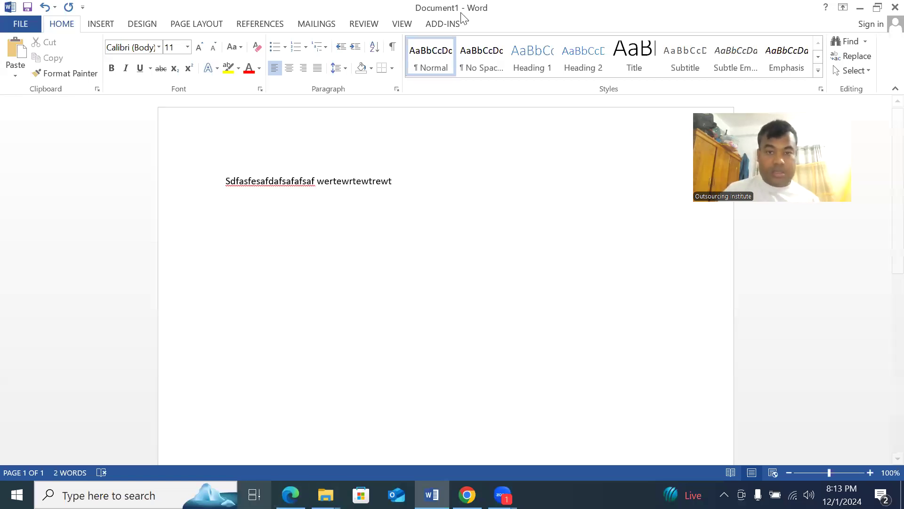
- Copy the entire contents of the Class Notes Google document and paste them into the Word document
key("alt+Tab")
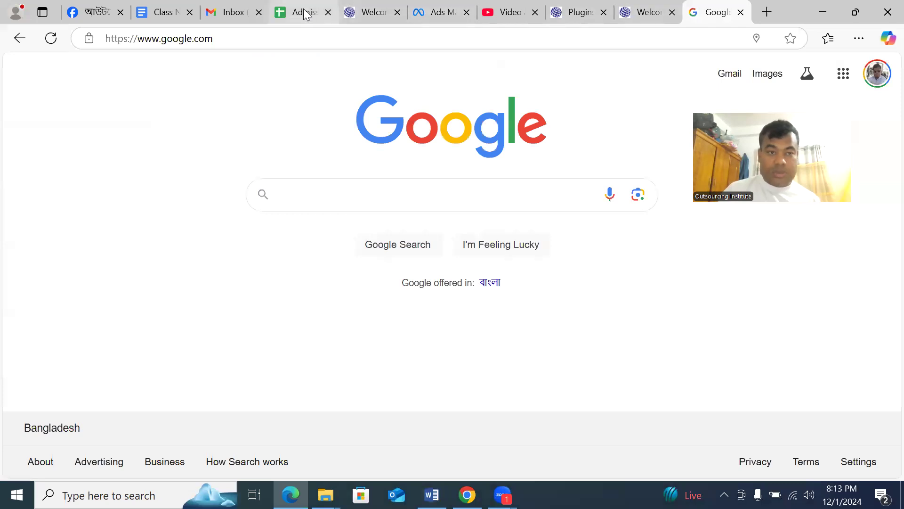
left_click(172, 13)
left_click(329, 244)
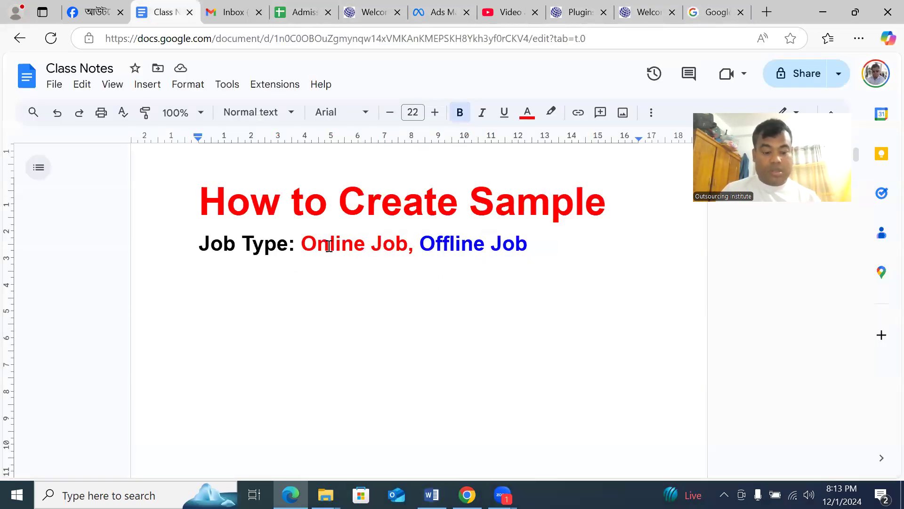
key("ctrl+a")
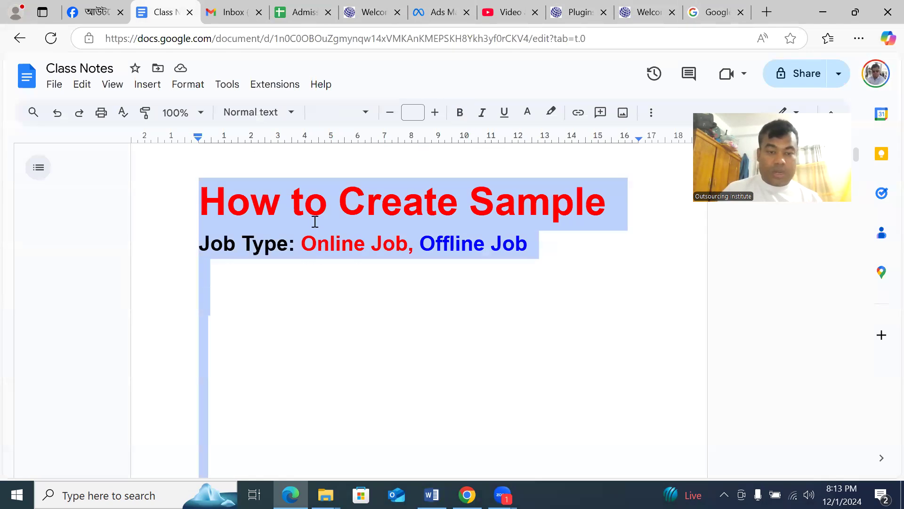
left_click(306, 208)
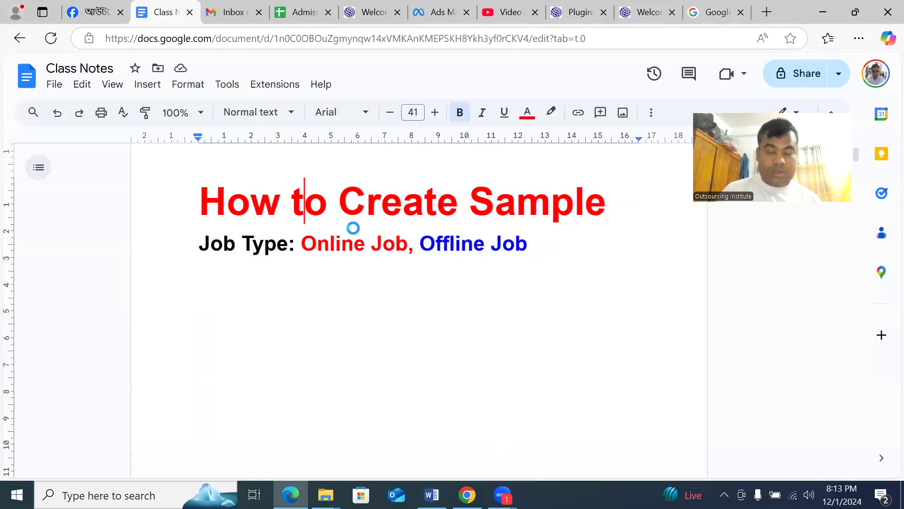
key("alt+Tab")
key("ctrl+v")
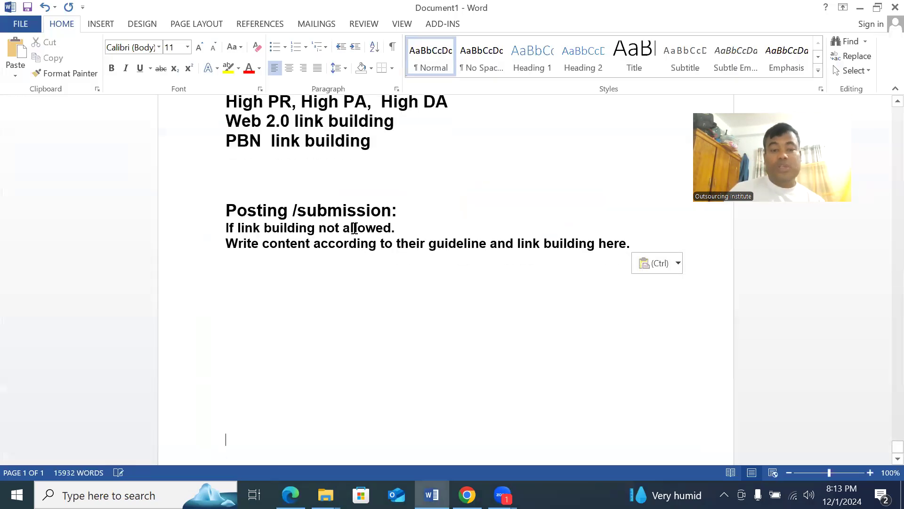
- Save the Word document as a PDF named 776612 in the Downloads folder
scroll(356, 229, "up", 15)
scroll(359, 225, "up", 6)
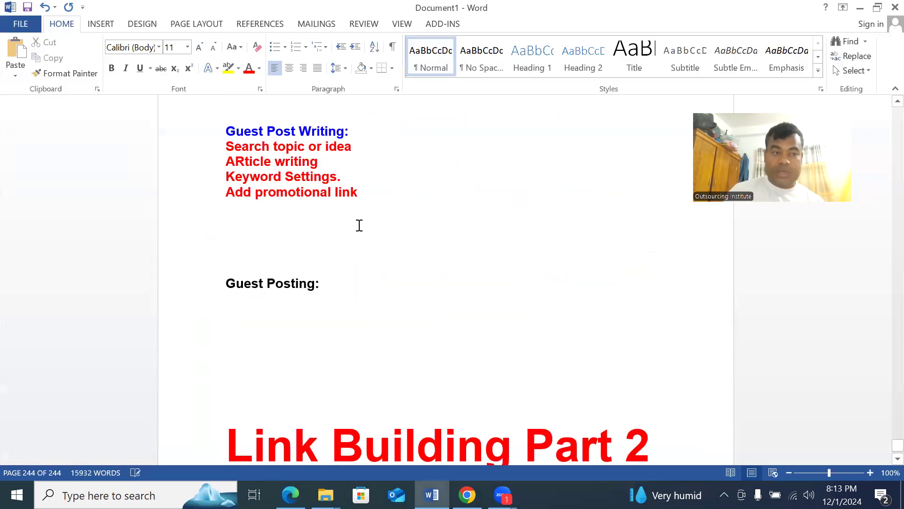
left_click(21, 27)
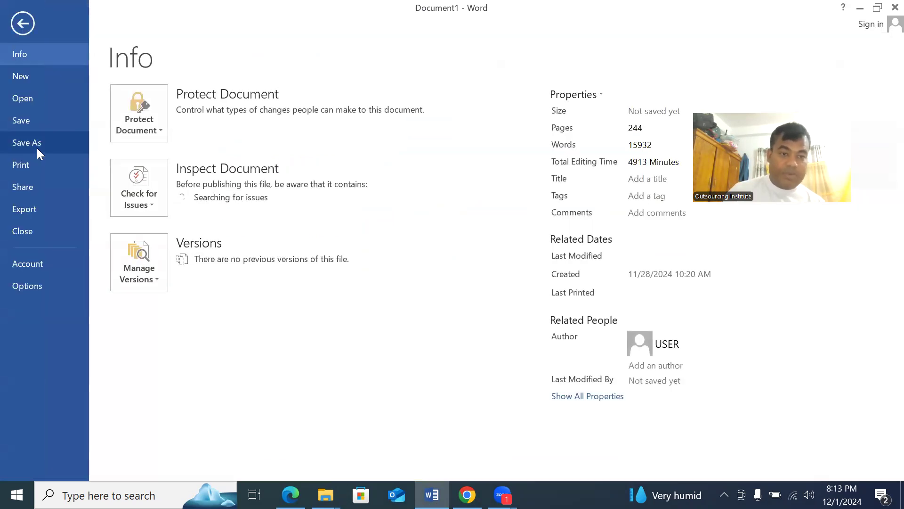
left_click(38, 144)
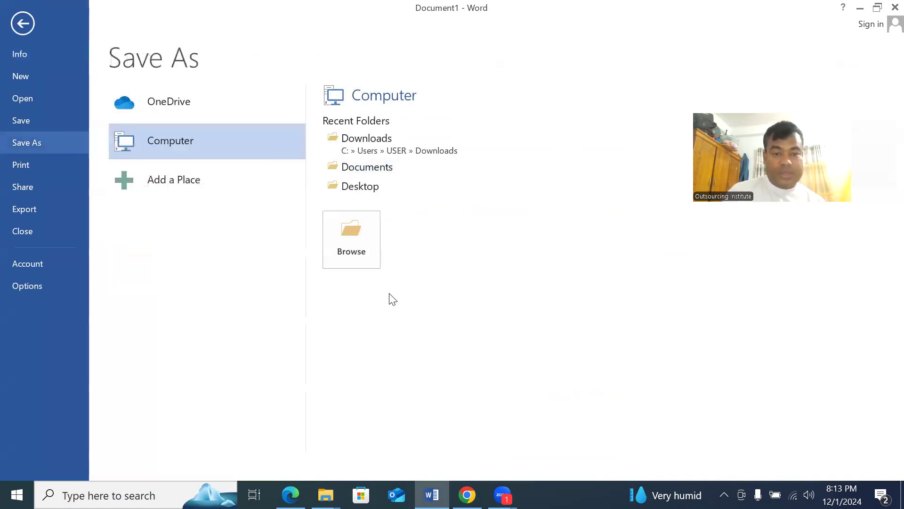
left_click(372, 137)
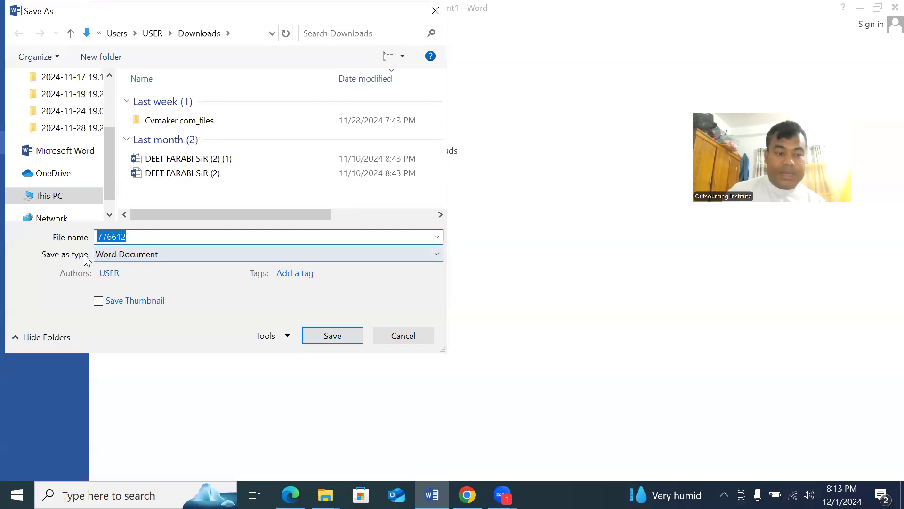
left_click(152, 255)
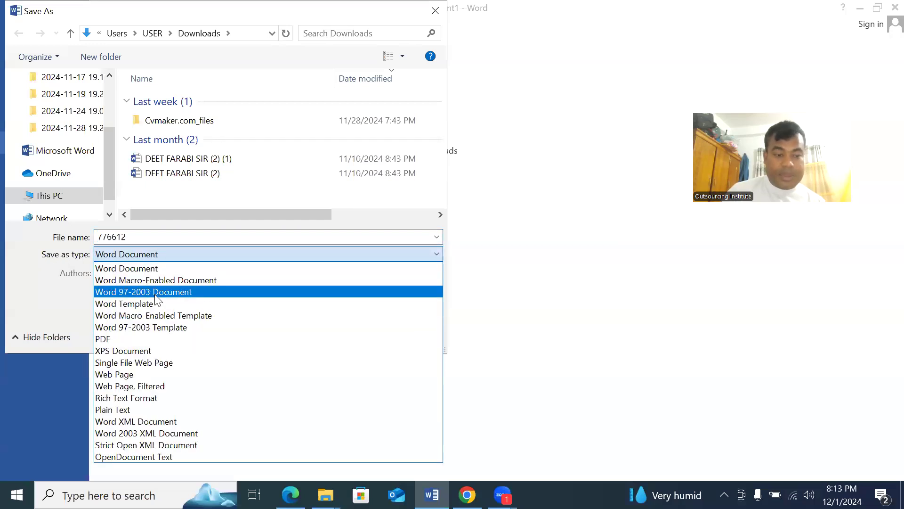
left_click(150, 337)
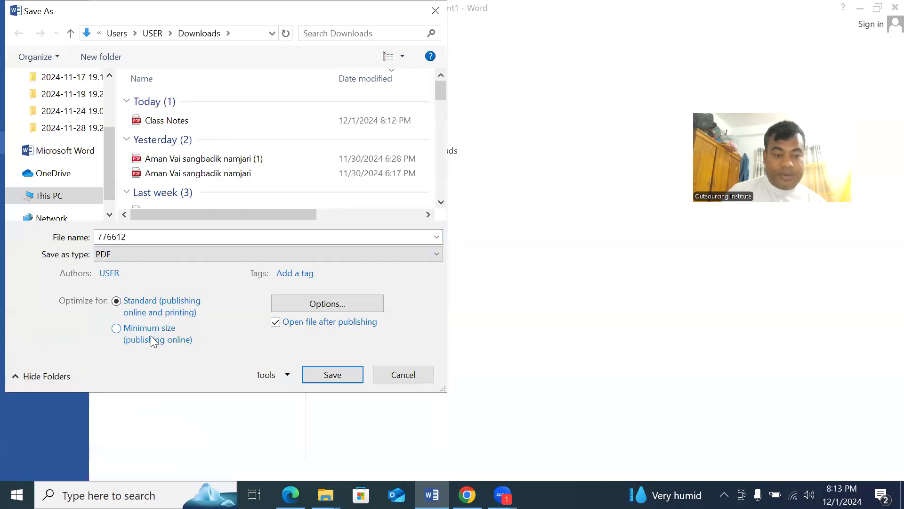
left_click(324, 373)
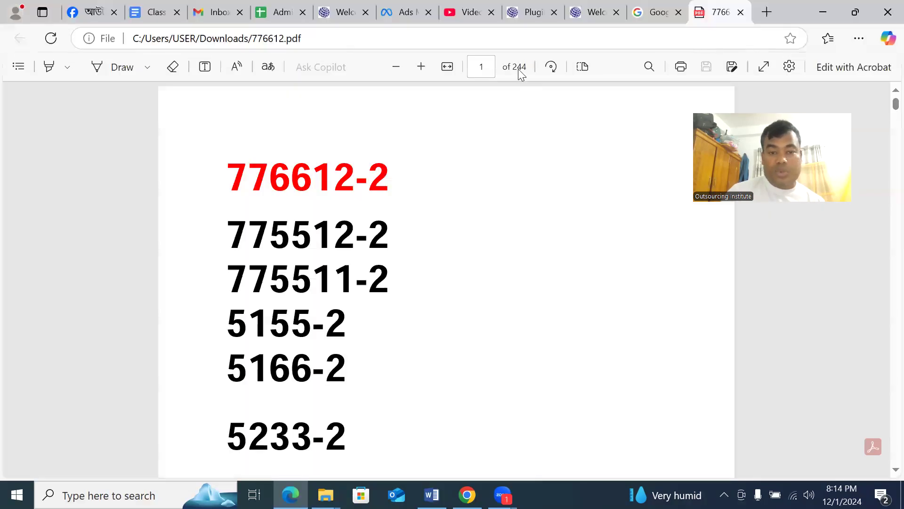
- Check the page count and first pages of the 776612 PDF, and minimize the browser
scroll(444, 265, "down", 3)
scroll(444, 265, "down", 5)
scroll(444, 265, "up", 8)
left_click(823, 12)
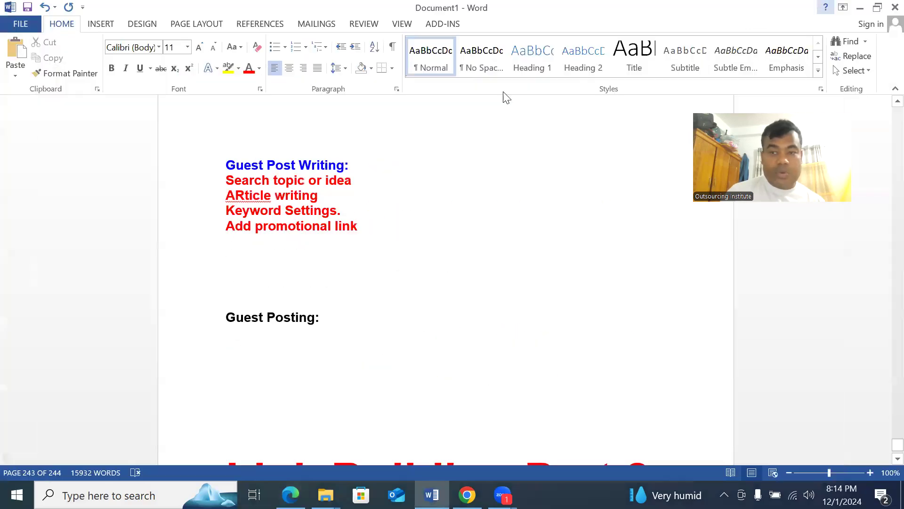
- Minimize Word, refresh the Downloads folder view and select the 776612 PDF
left_click(860, 8)
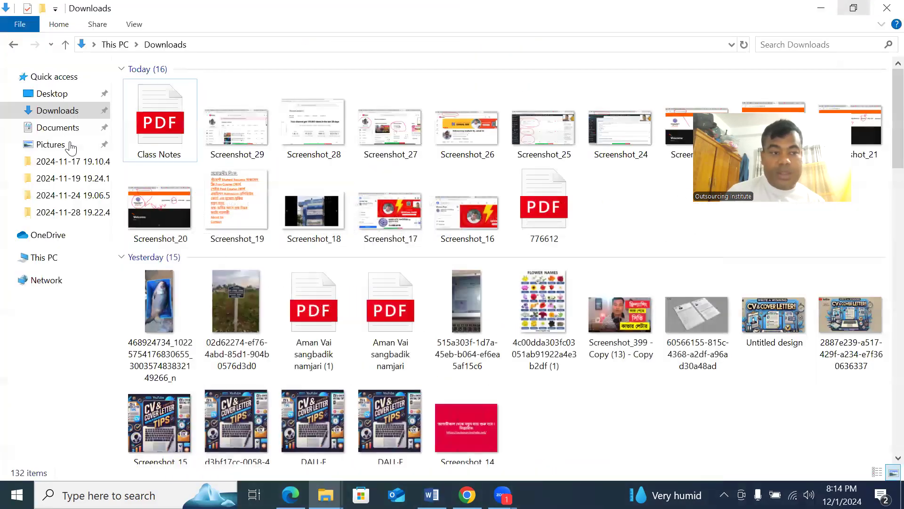
left_click(50, 110)
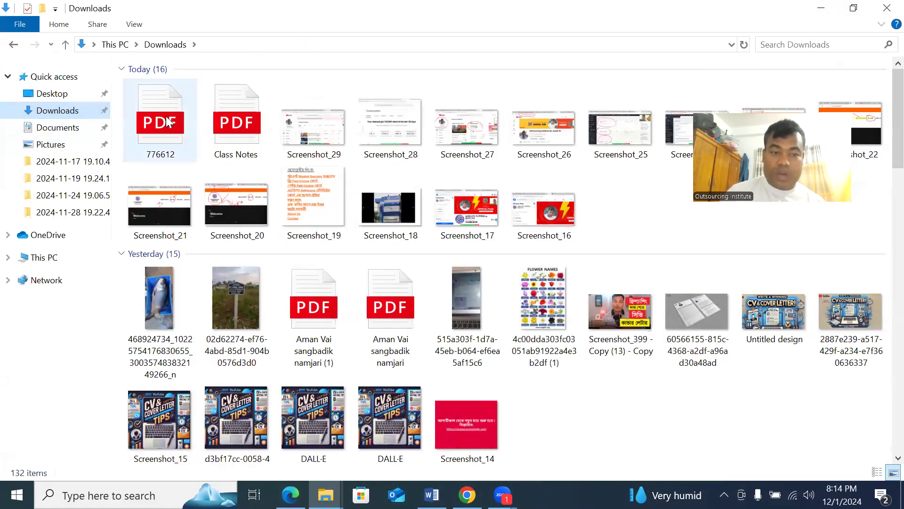
left_click(167, 121)
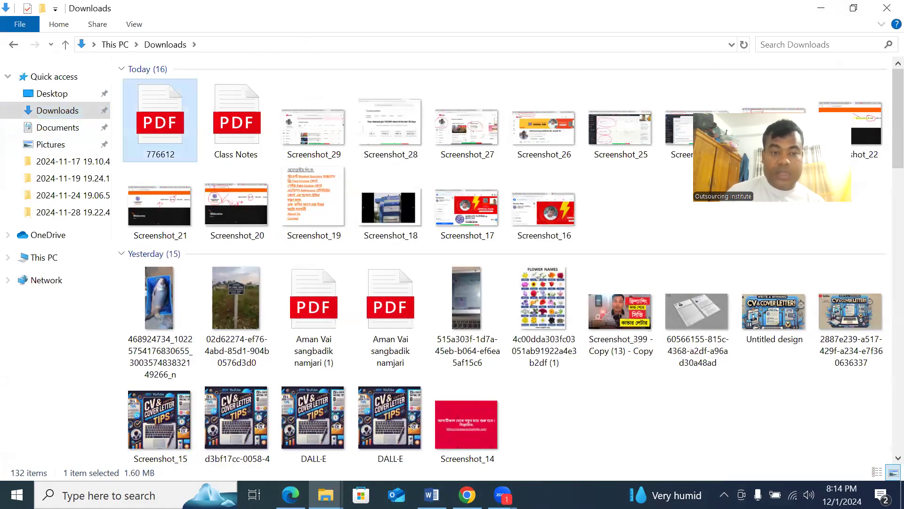
- Return to the Word document and look through its link building sections near the end
key("alt+Tab")
scroll(356, 245, "up", 5)
scroll(298, 232, "down", 5)
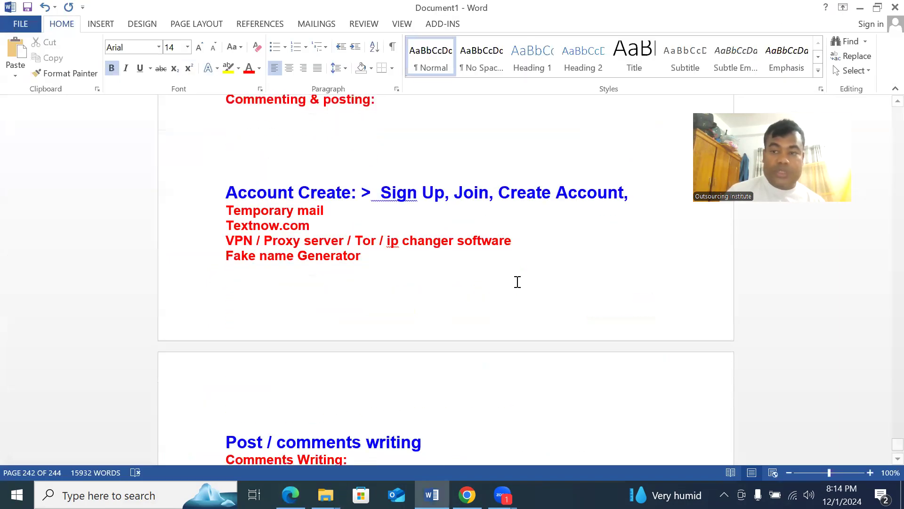
scroll(486, 256, "down", 10)
scroll(487, 257, "down", 18)
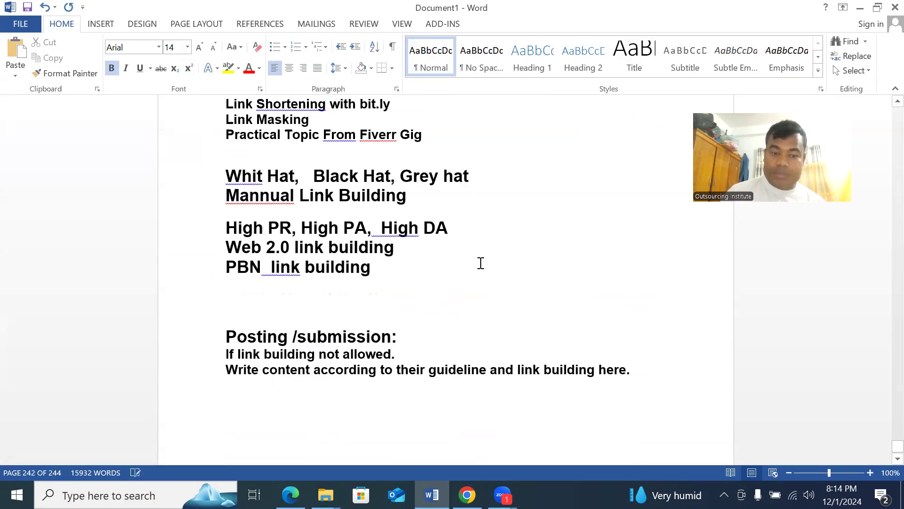
scroll(470, 263, "up", 20)
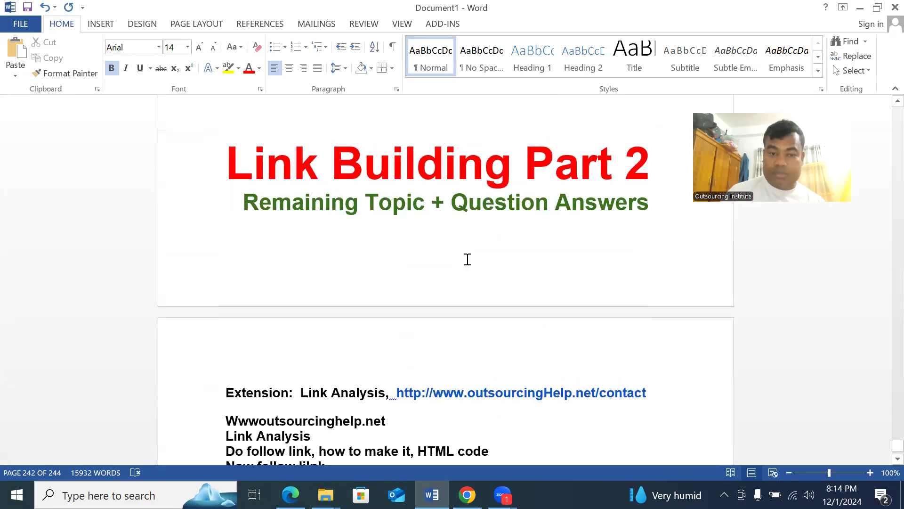
scroll(468, 259, "up", 15)
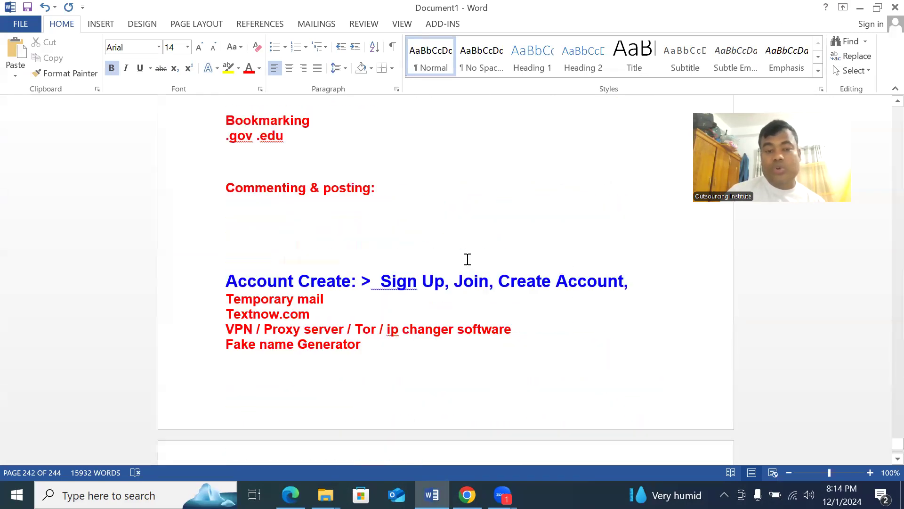
scroll(468, 260, "up", 5)
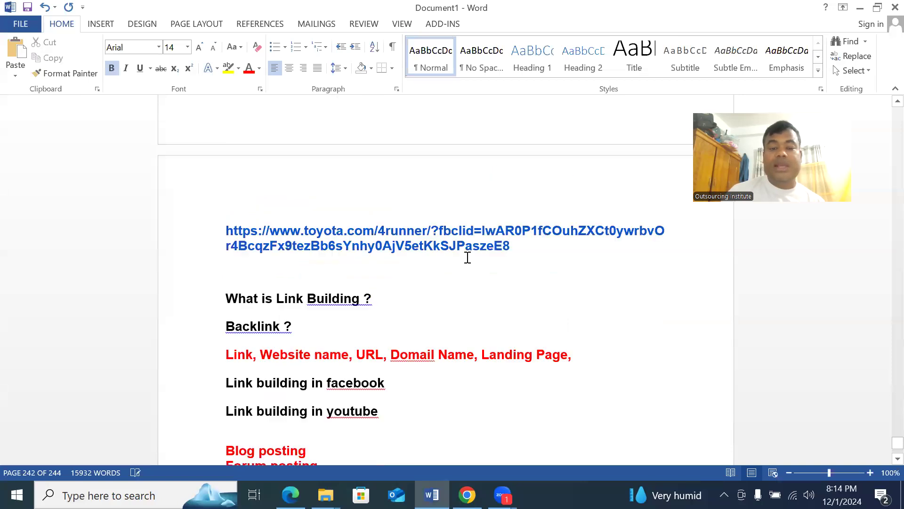
scroll(468, 257, "up", 12)
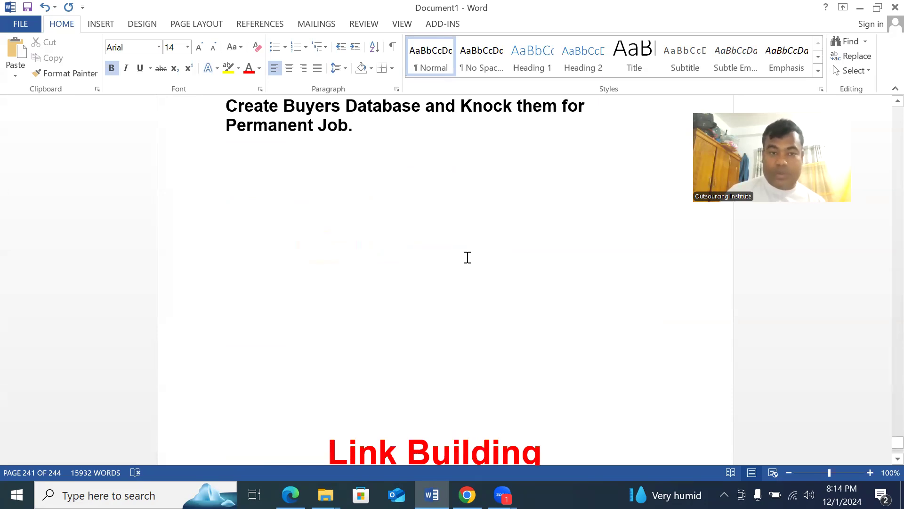
- Close the Word document without saving its changes
left_click(411, 193)
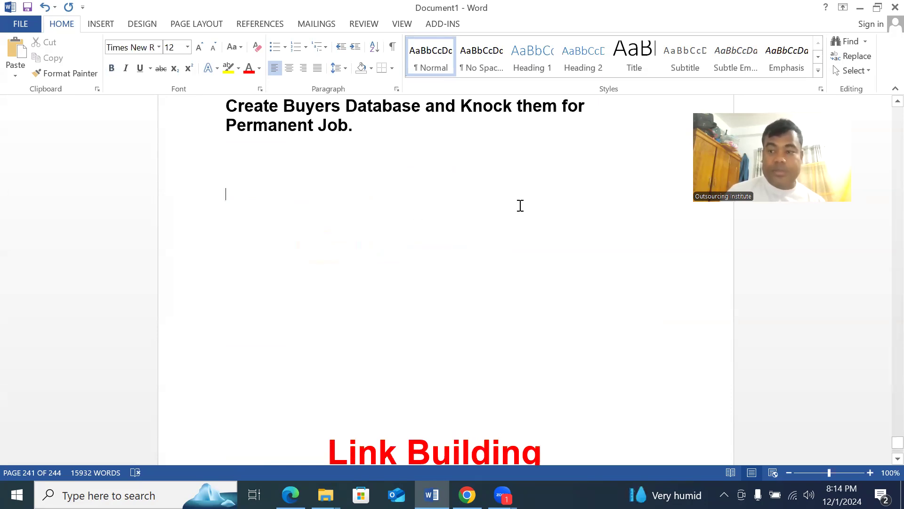
left_click(894, 7)
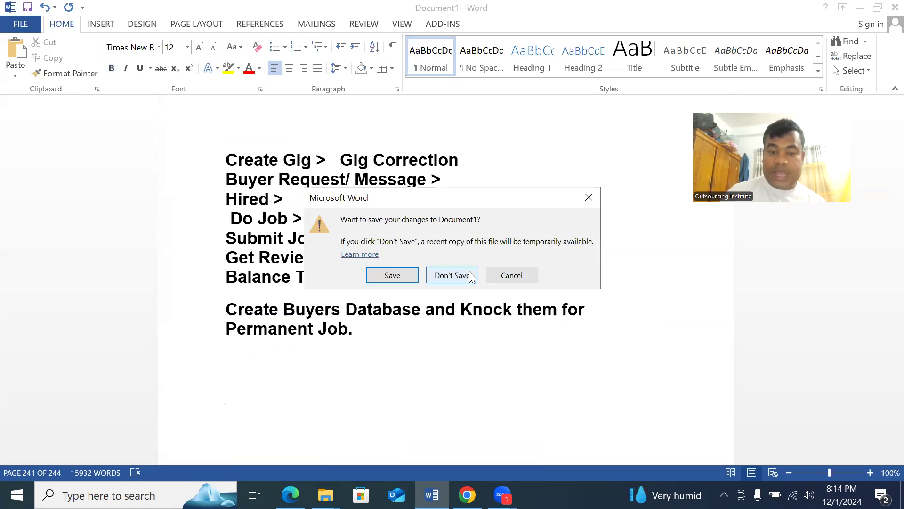
left_click(468, 274)
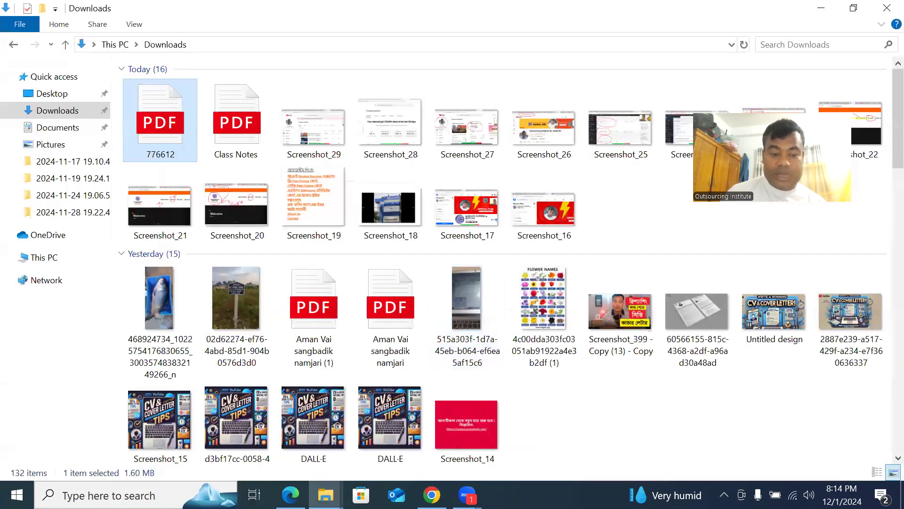
- Launch Excel 2013, create a blank workbook, and paste the copied class notes starting at cell A1
left_click(124, 495)
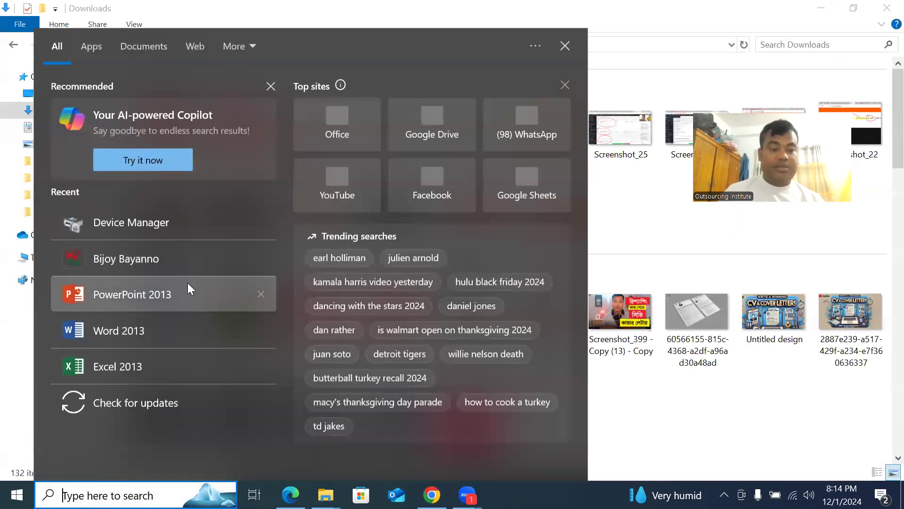
left_click(192, 371)
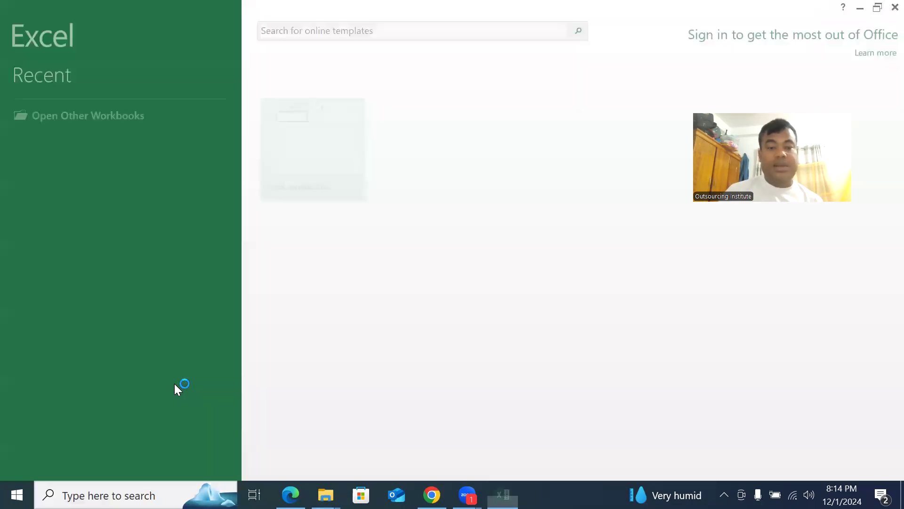
left_click(355, 171)
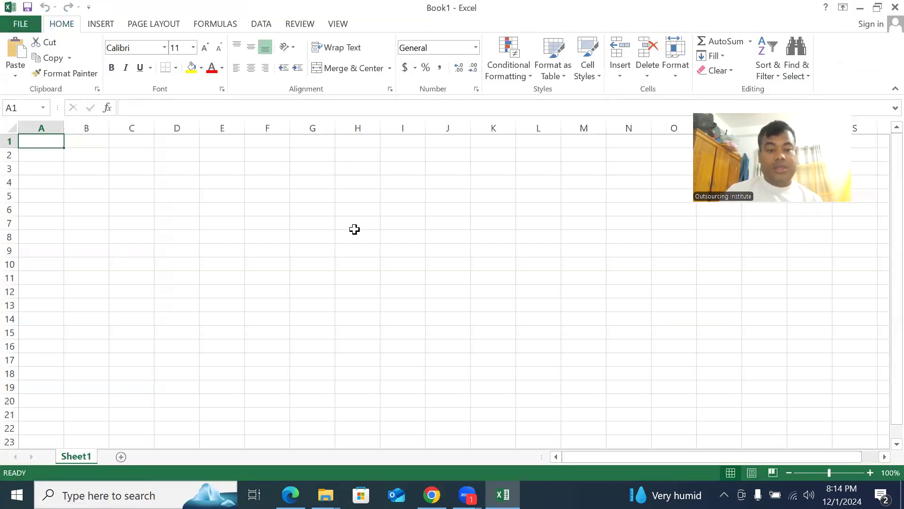
key("ctrl+v")
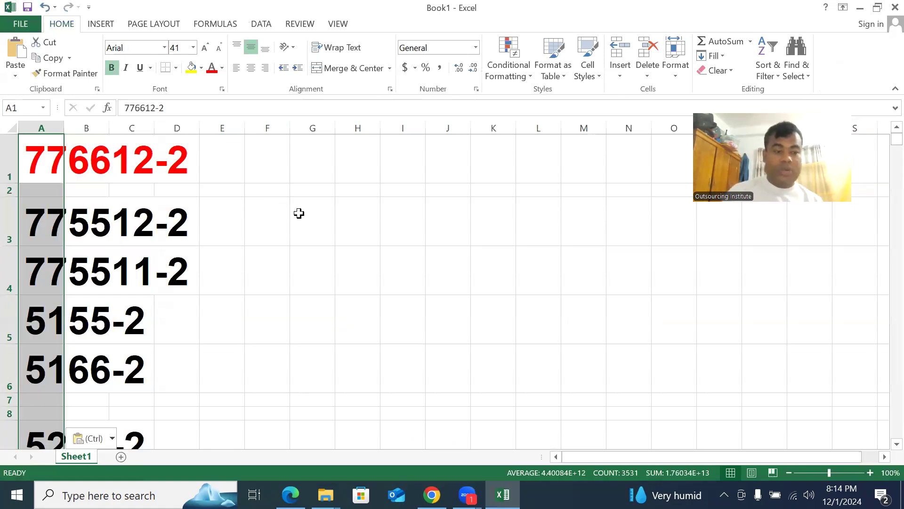
scroll(317, 252, "down", 15)
scroll(317, 251, "down", 20)
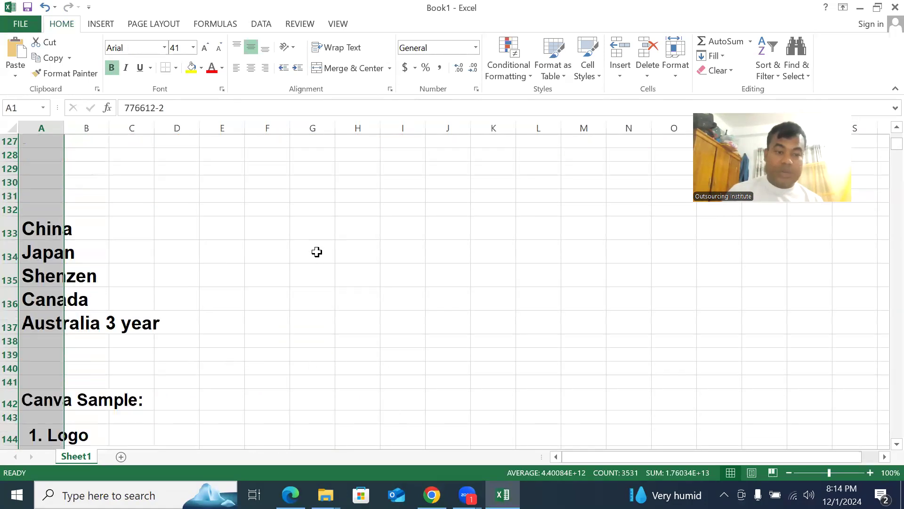
scroll(311, 252, "down", 1)
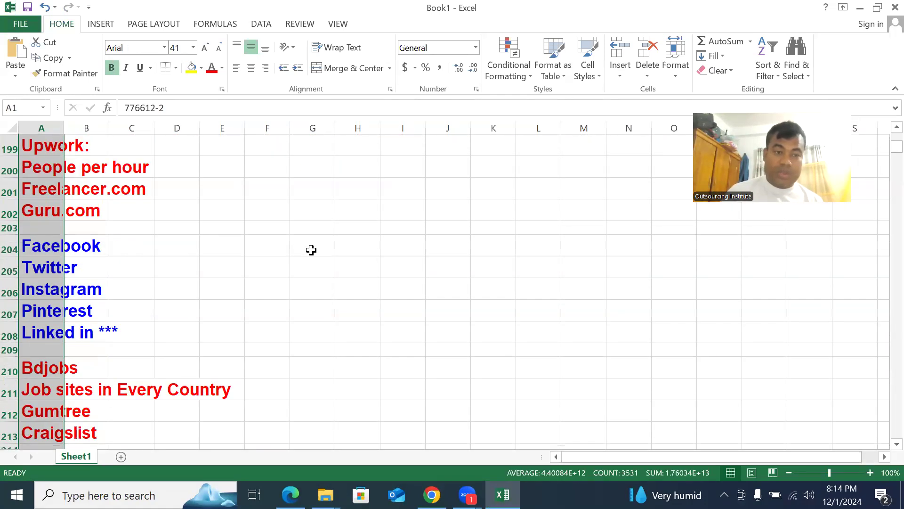
left_click(234, 207)
- Save the workbook as a PDF named Book1 in the Downloads folder
left_click(31, 25)
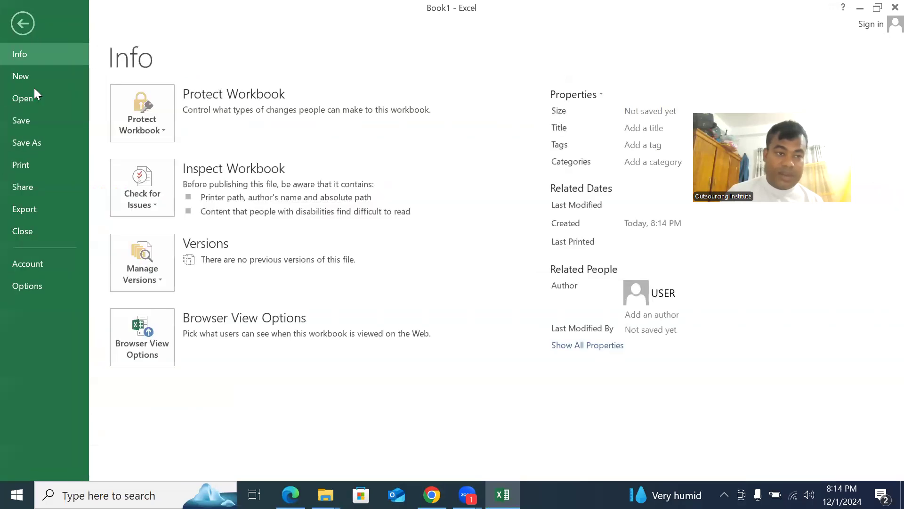
left_click(41, 143)
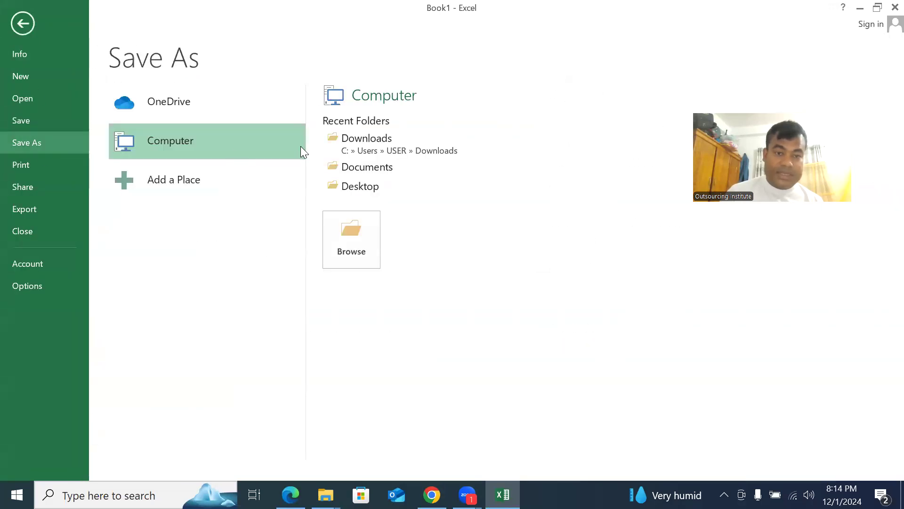
left_click(360, 140)
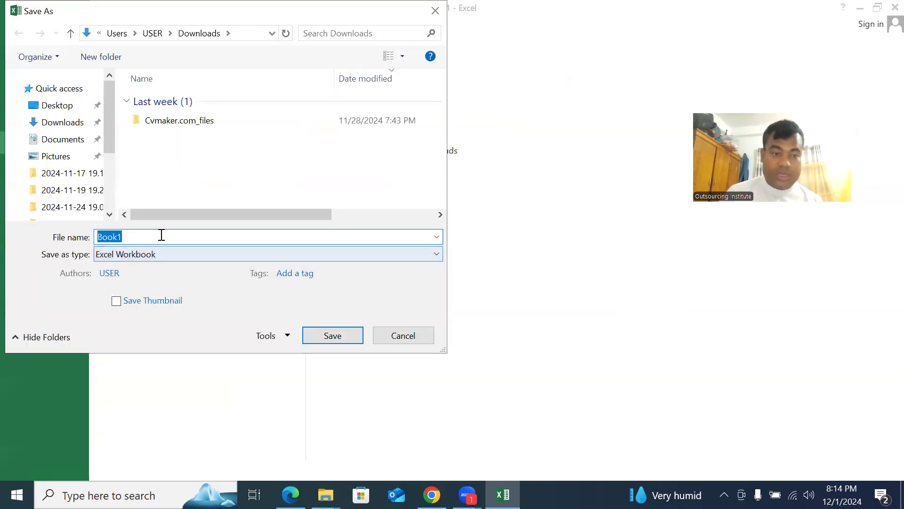
left_click(179, 255)
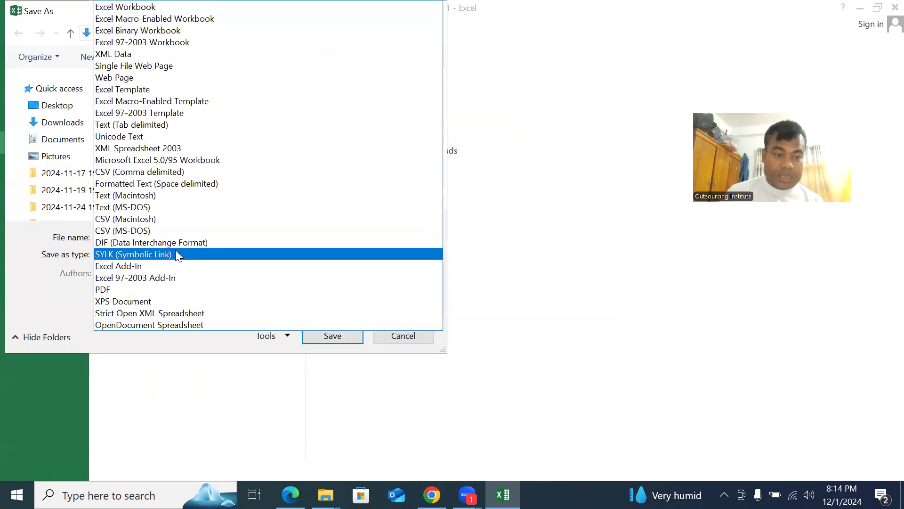
left_click(149, 287)
left_click(332, 396)
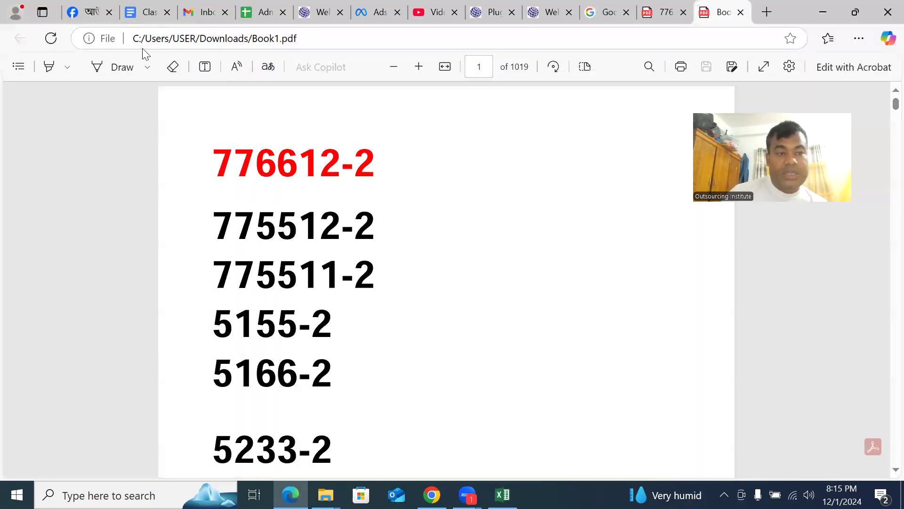
- Look through the first pages of the Book1 PDF, close it, and return to the Downloads folder
scroll(399, 276, "down", 15)
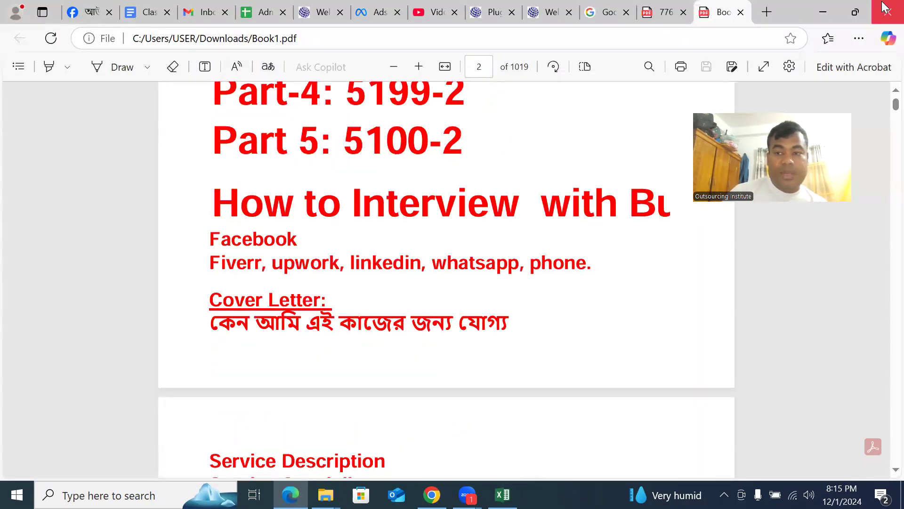
scroll(453, 241, "down", 20)
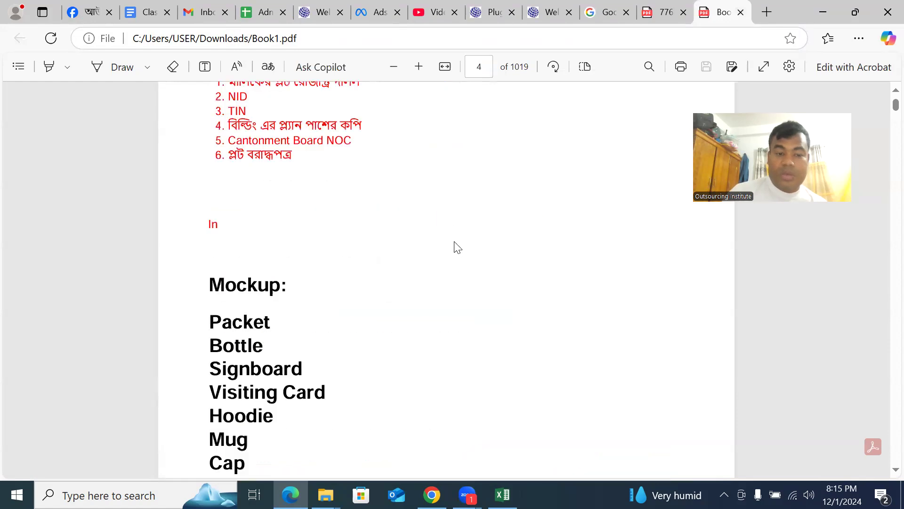
left_click(741, 12)
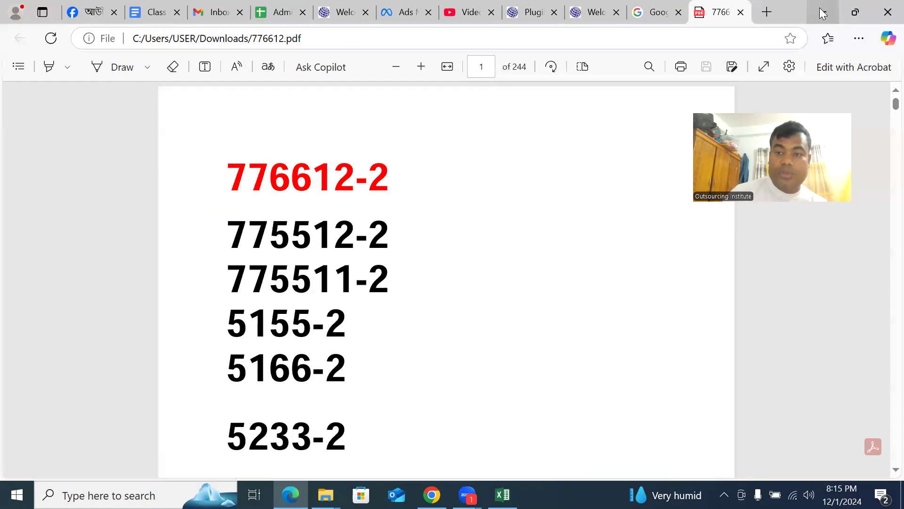
key("alt+Tab")
left_click(858, 9)
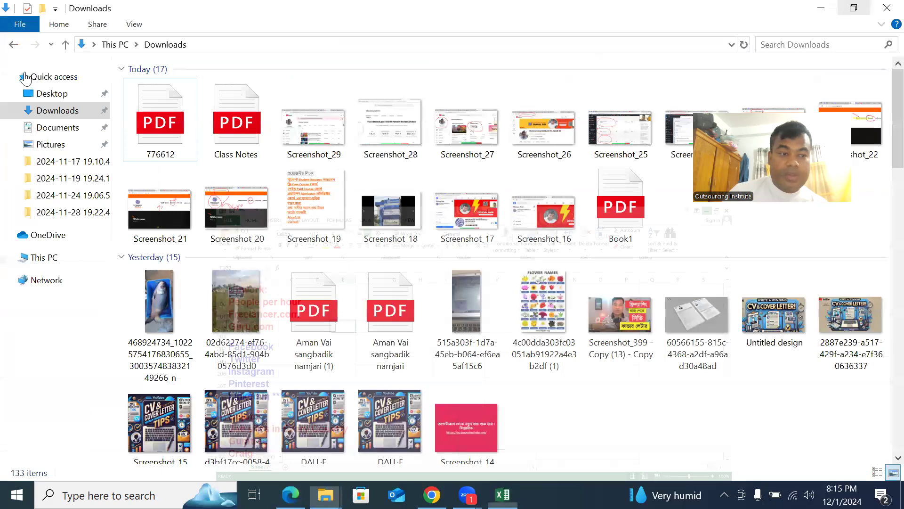
- View the Untitled design image from the Downloads folder and open it in Paint
left_click(57, 110)
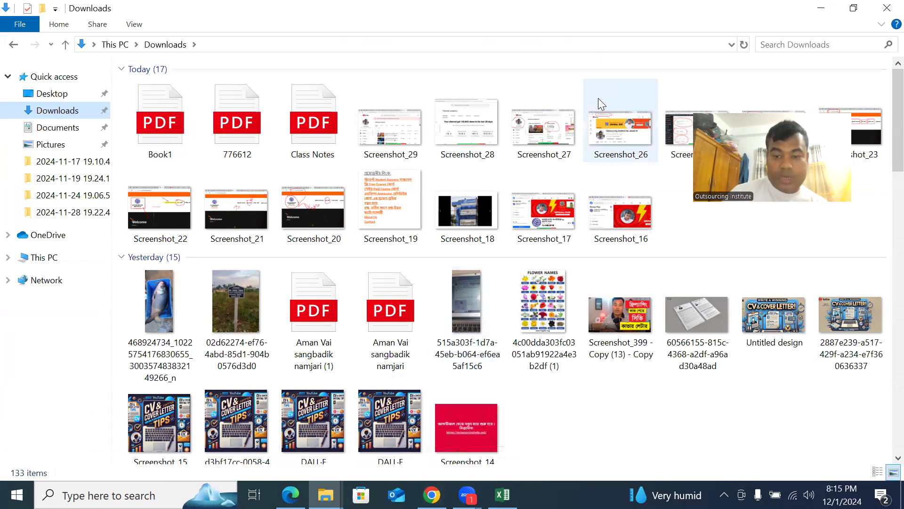
double_click(775, 316)
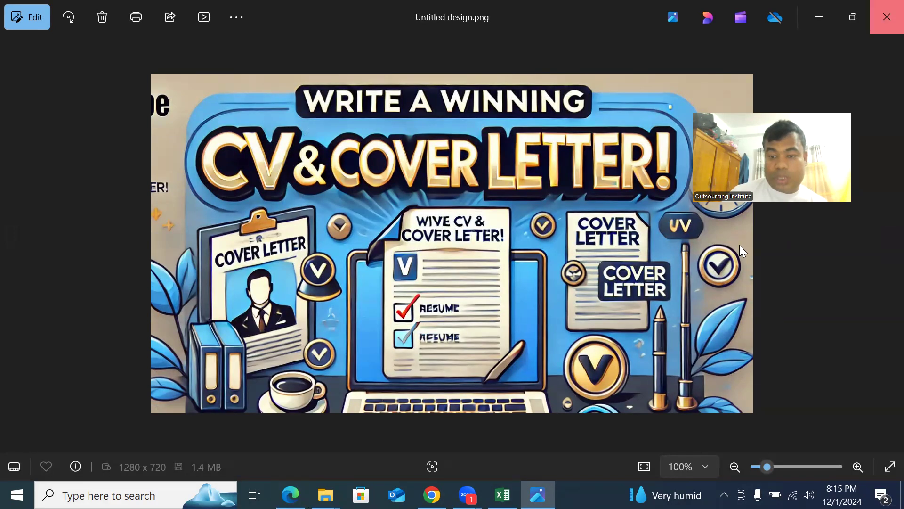
mouse_move(740, 245)
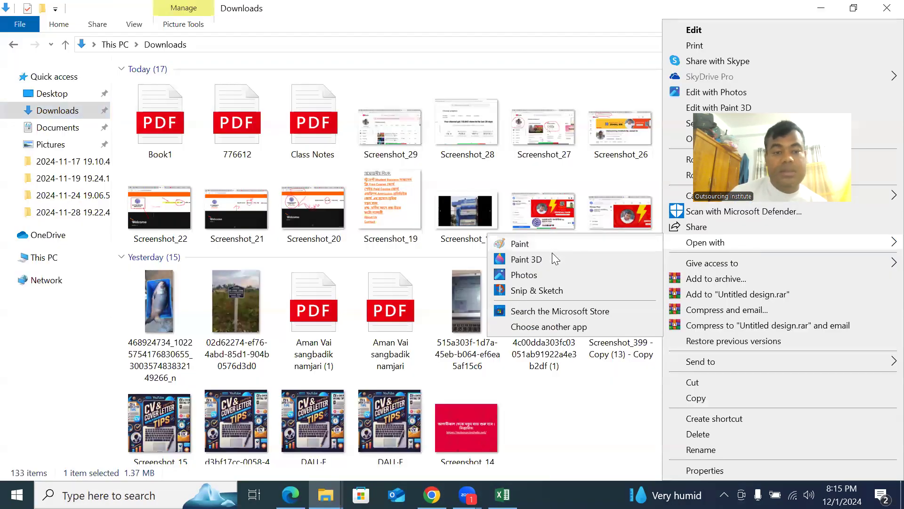
left_click(552, 242)
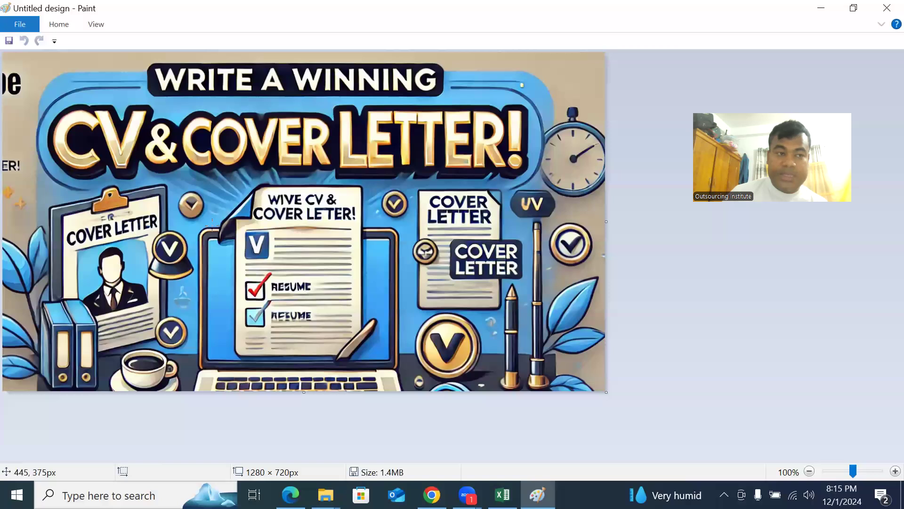
- Save the picture as a JPEG named sdfsdfds in the Pictures folder and return to the Downloads folder
left_click(18, 25)
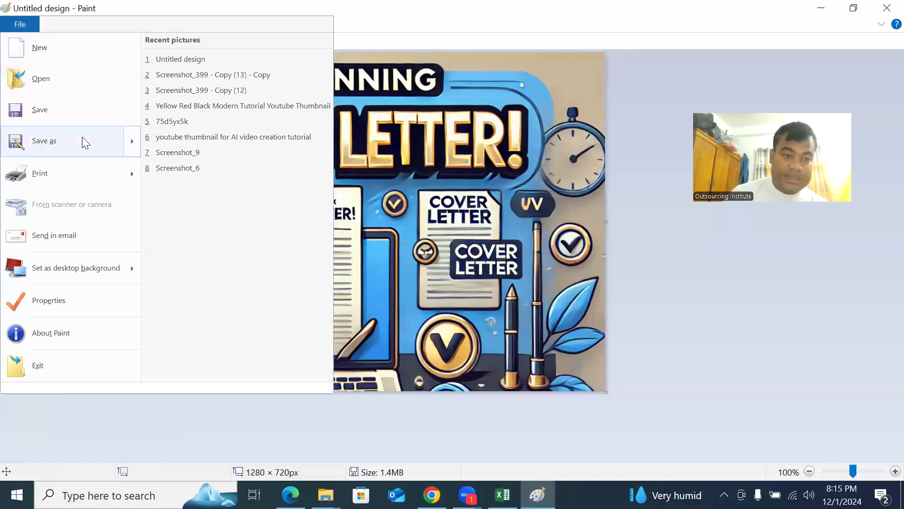
mouse_move(82, 136)
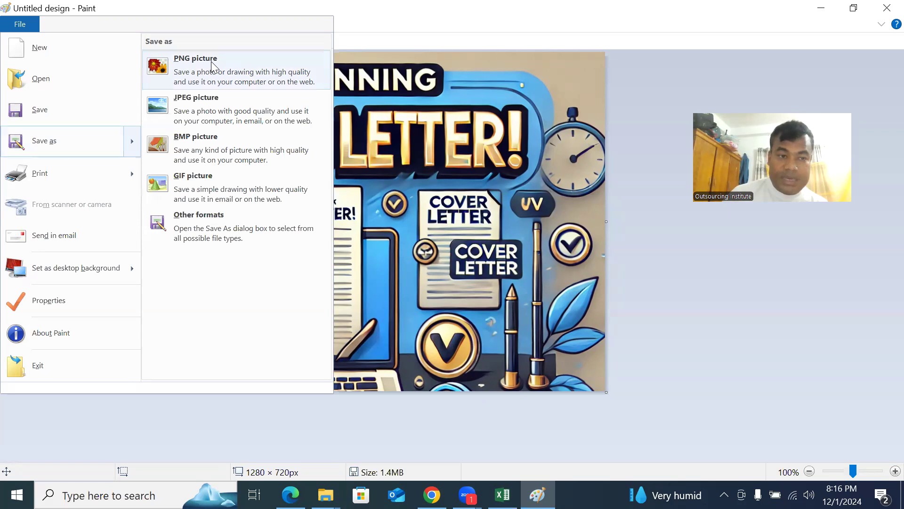
left_click(230, 114)
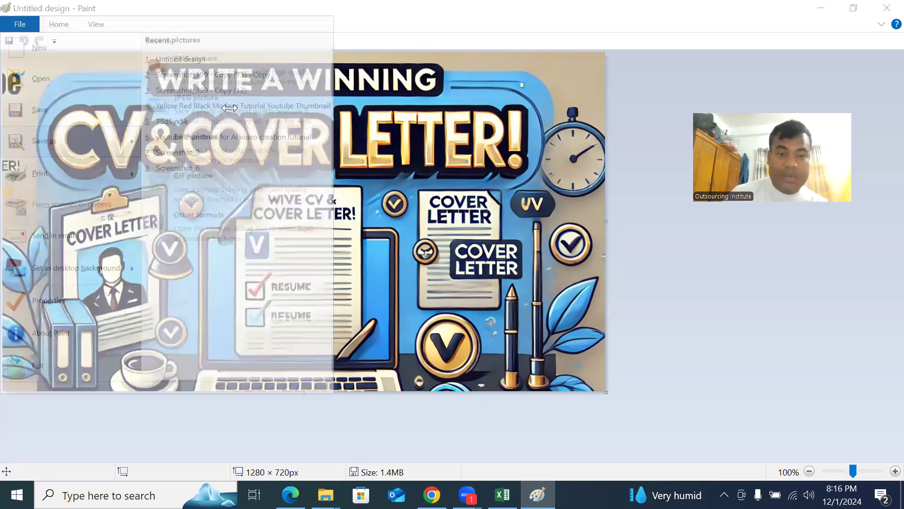
type("sdfsd")
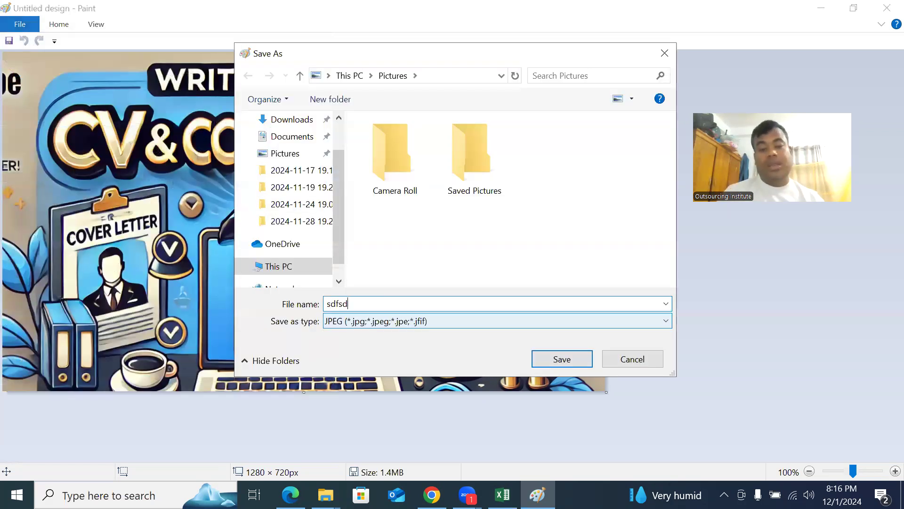
type("fds")
left_click(549, 366)
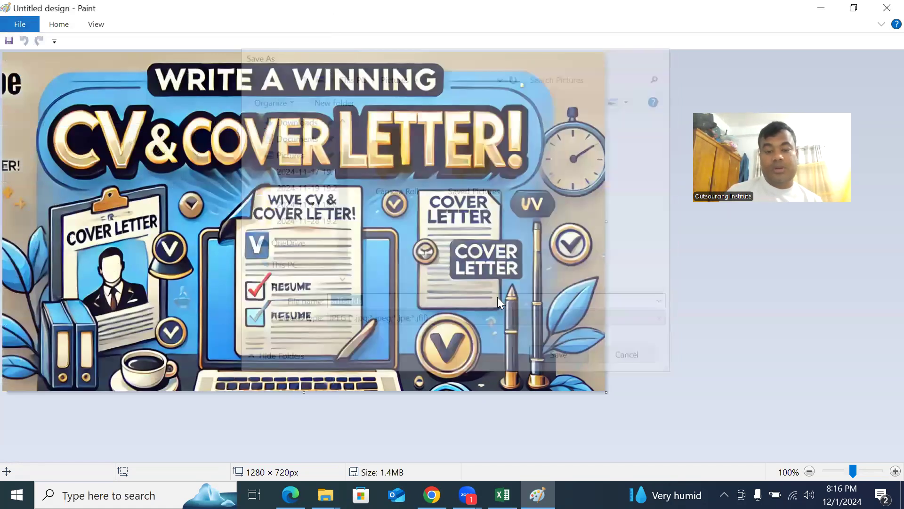
left_click(496, 277)
left_click(832, 9)
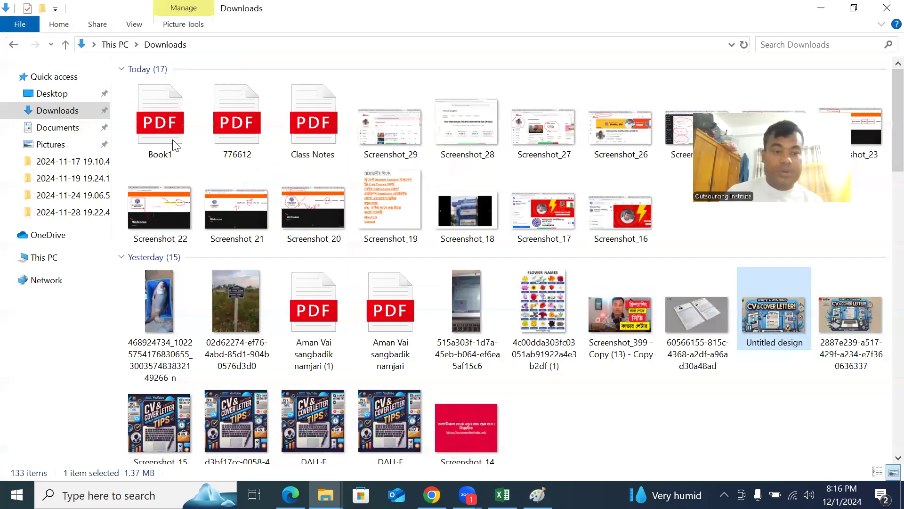
- Check the Untitled design file's details in Downloads and review the picture formats Paint can save to
left_click(57, 111)
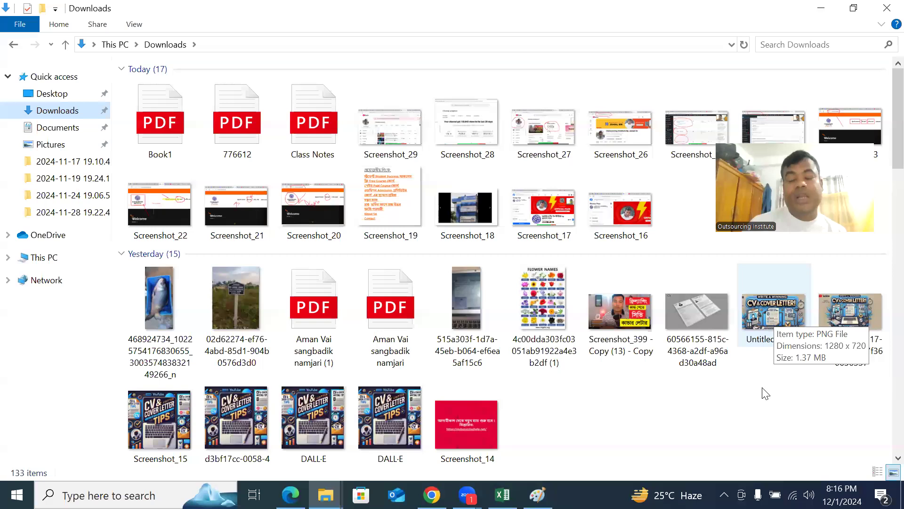
left_click(769, 326)
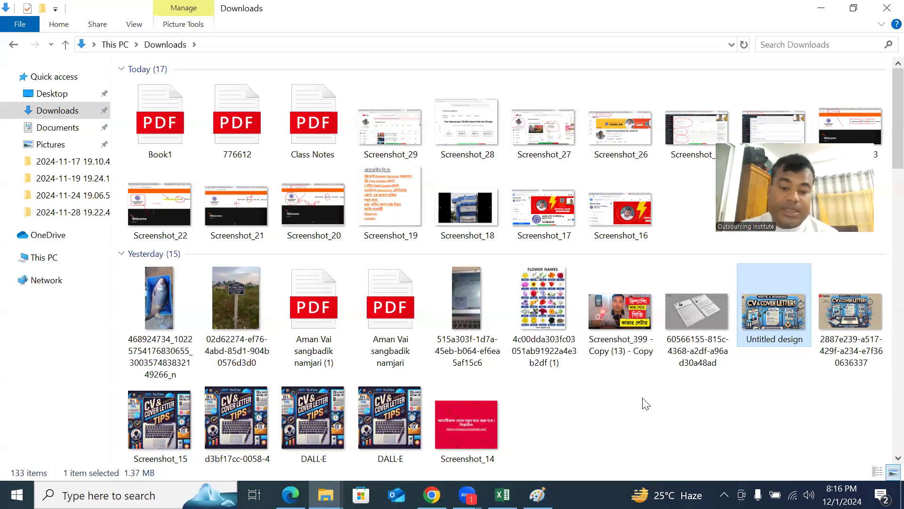
left_click(538, 495)
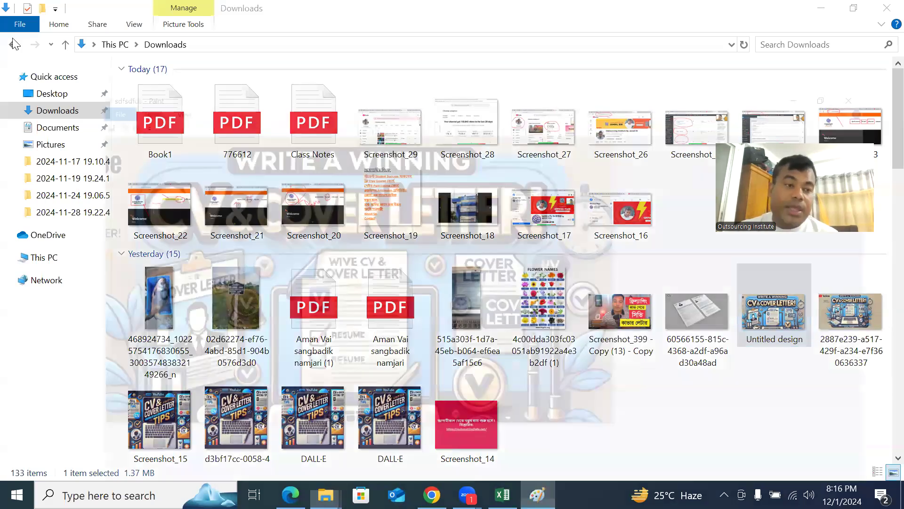
left_click(9, 26)
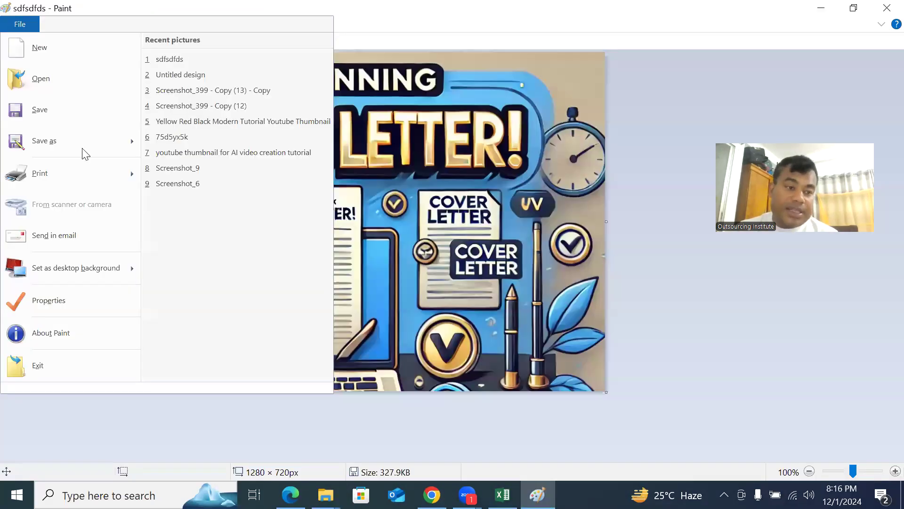
mouse_move(84, 146)
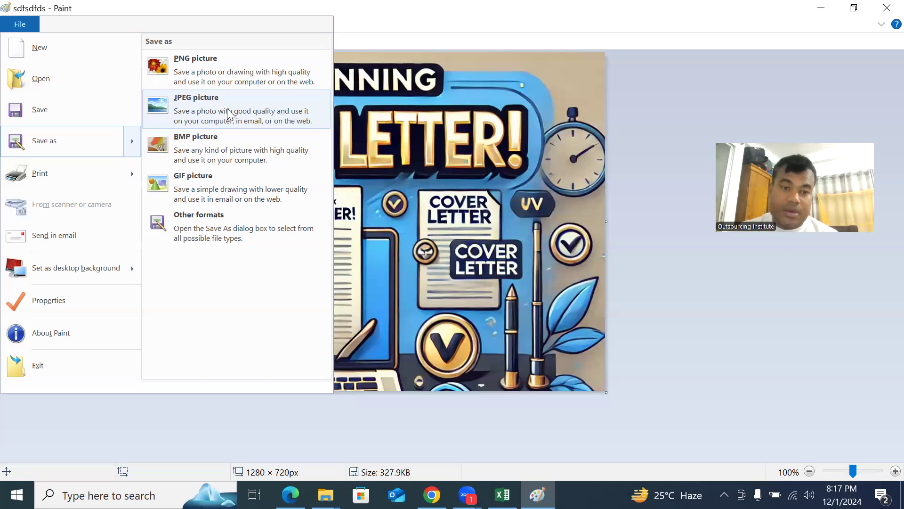
left_click(441, 175)
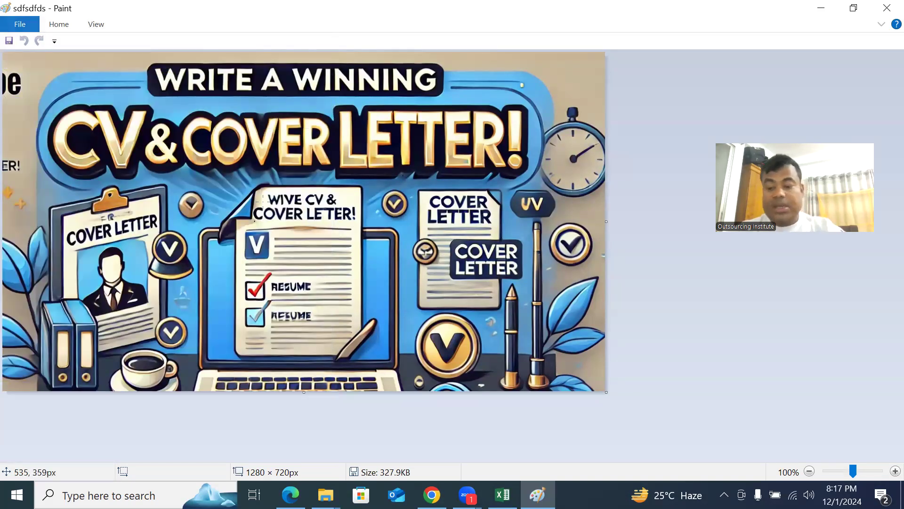
- Capture a screenshot region of about 1234x731 pixels over the CV and cover letter picture and save it to Downloads
key("super+shift+s")
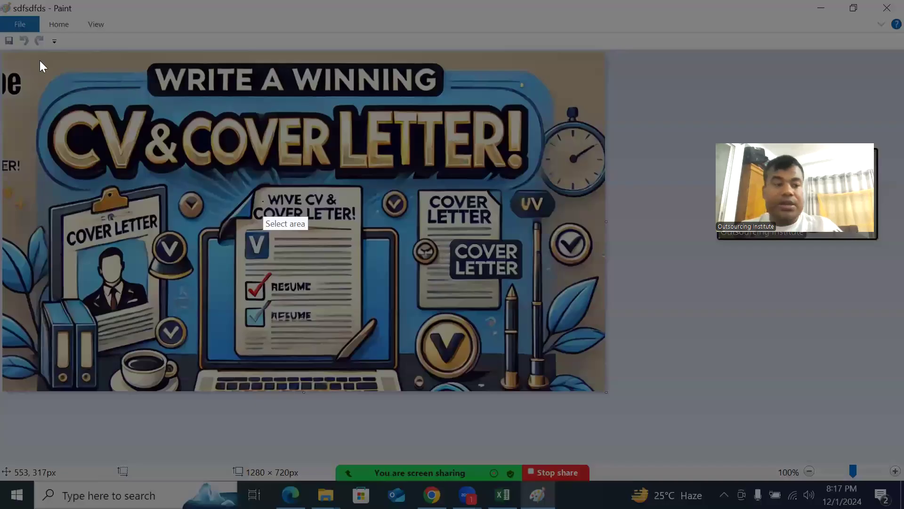
left_click_drag(20, 47, 602, 392)
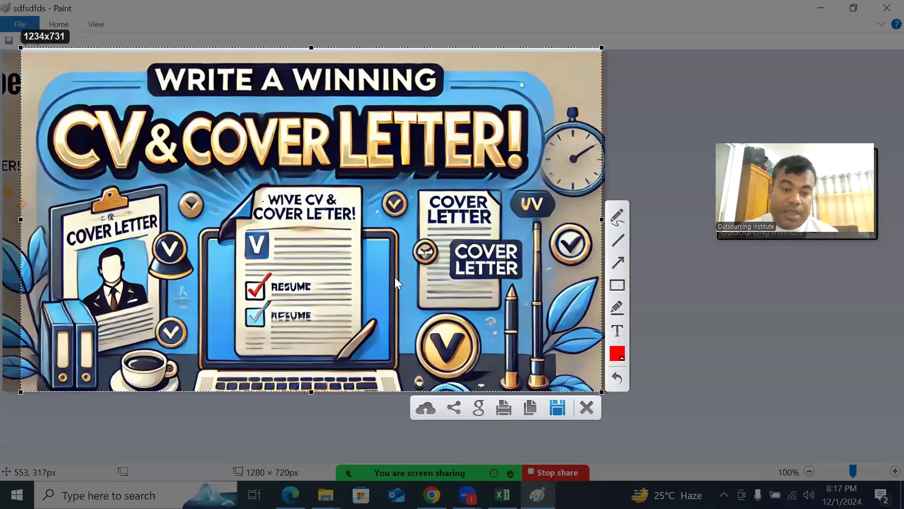
key("ctrl+s")
key("Return")
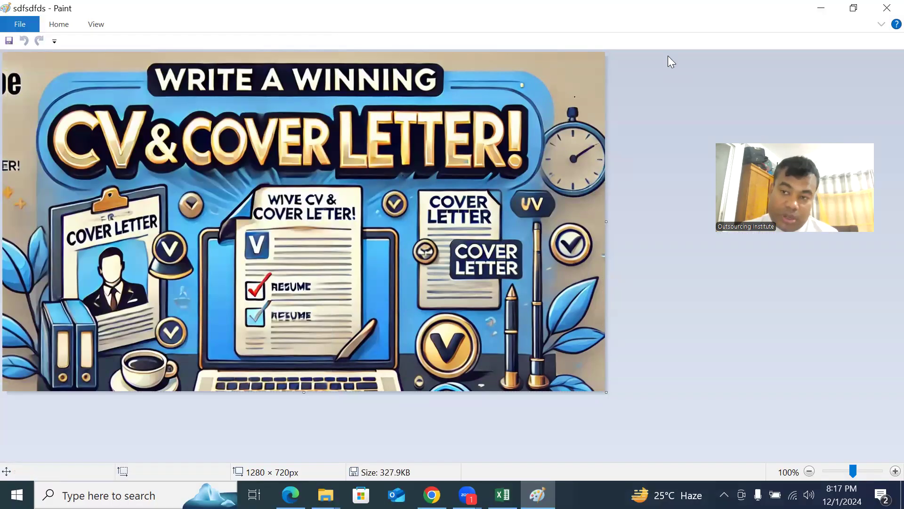
- Return to the Downloads folder, refresh it, and check the new screenshot's file type, dimensions and size
left_click(820, 8)
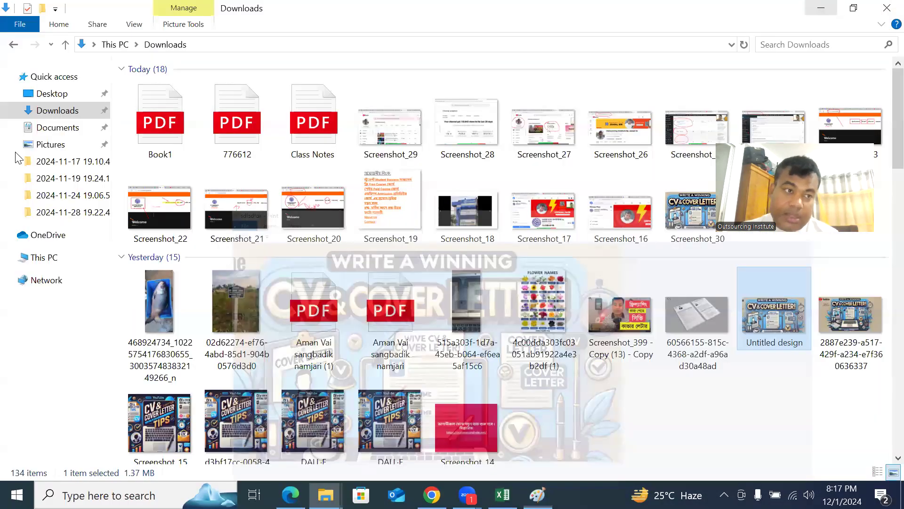
left_click(59, 114)
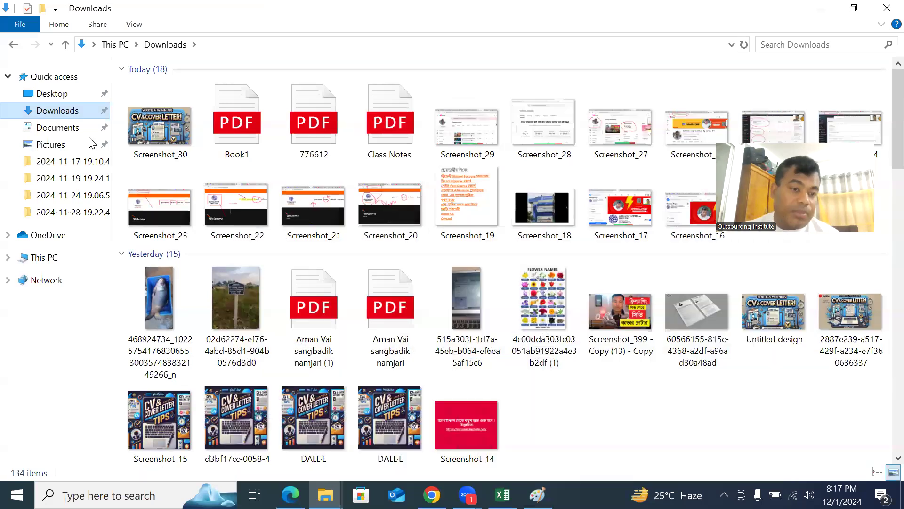
left_click(162, 124)
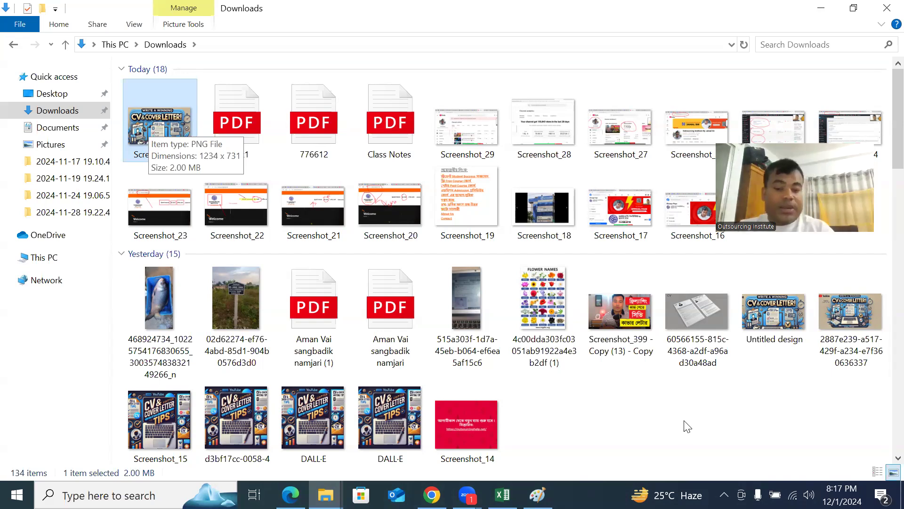
left_click(648, 417)
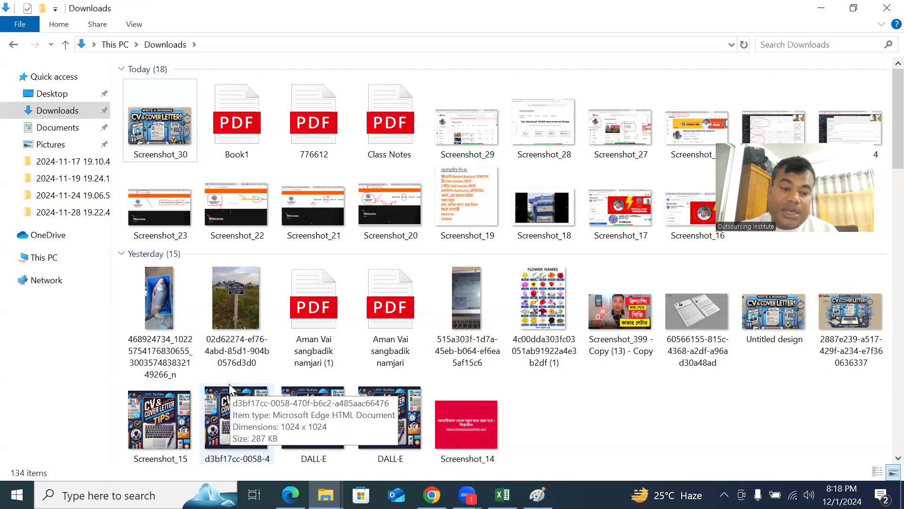
- Open the Flower Names image from Downloads, examine its flower pictures and labels up close, and close it
double_click(530, 368)
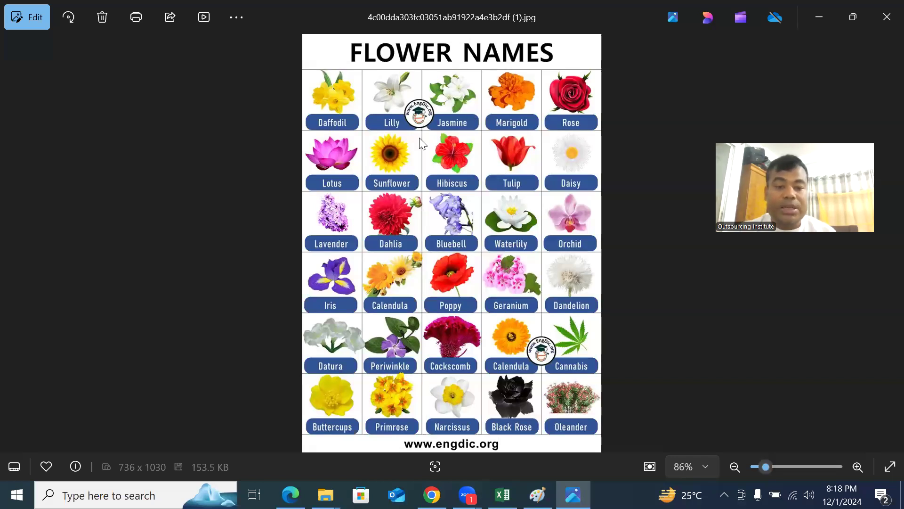
scroll(438, 217, "up", 2)
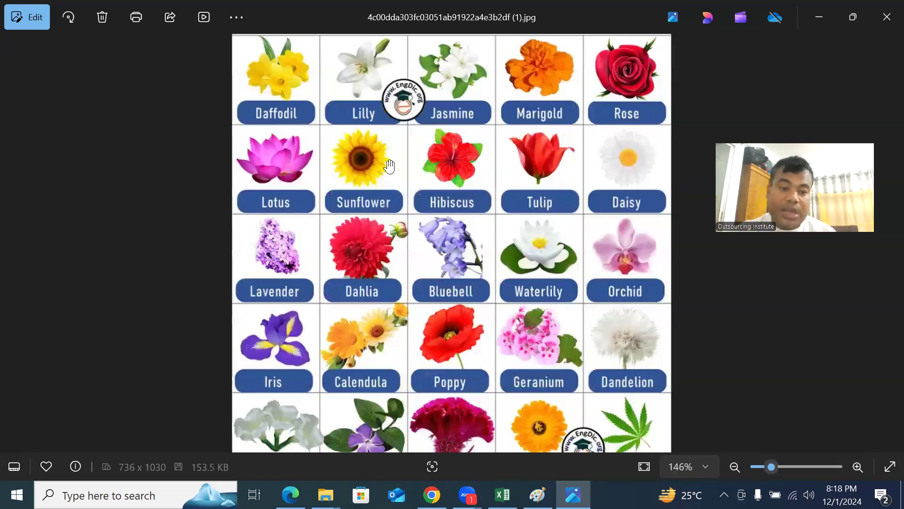
scroll(391, 162, "up", 1)
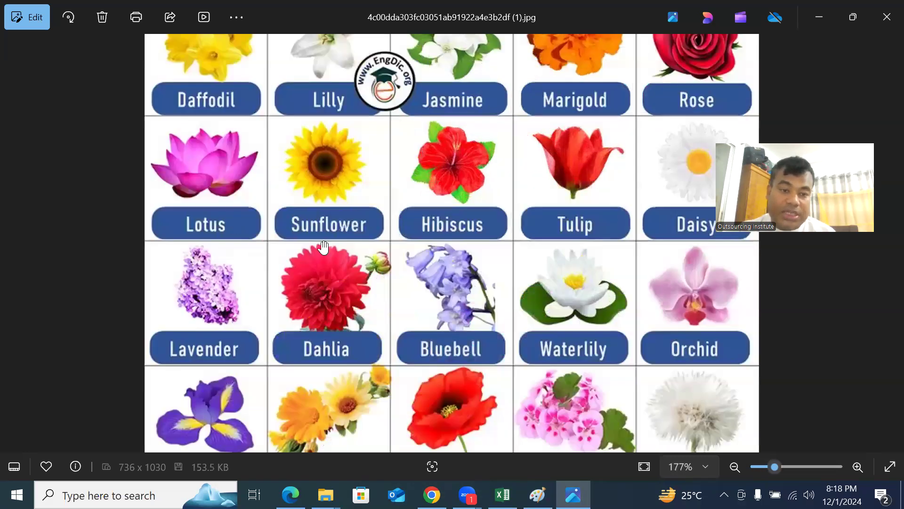
scroll(324, 246, "up", 2)
scroll(324, 246, "up", 1)
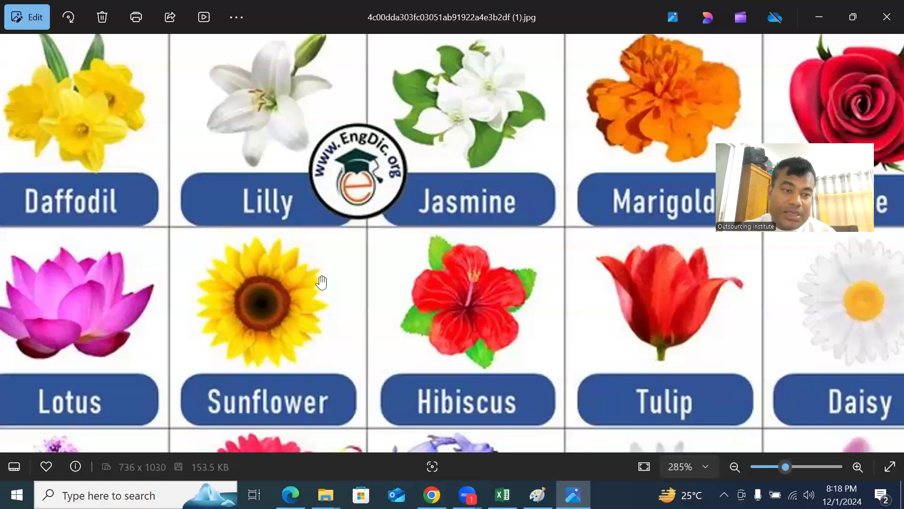
scroll(319, 281, "up", 1)
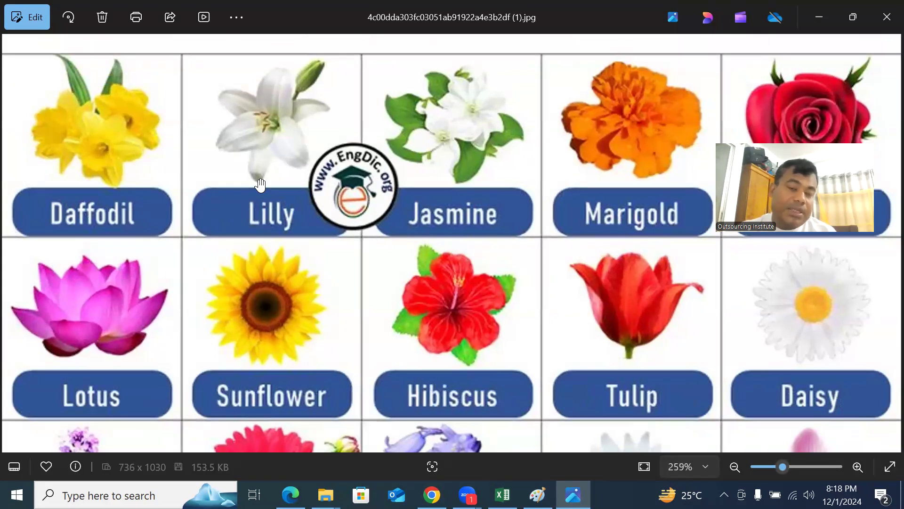
left_click(887, 17)
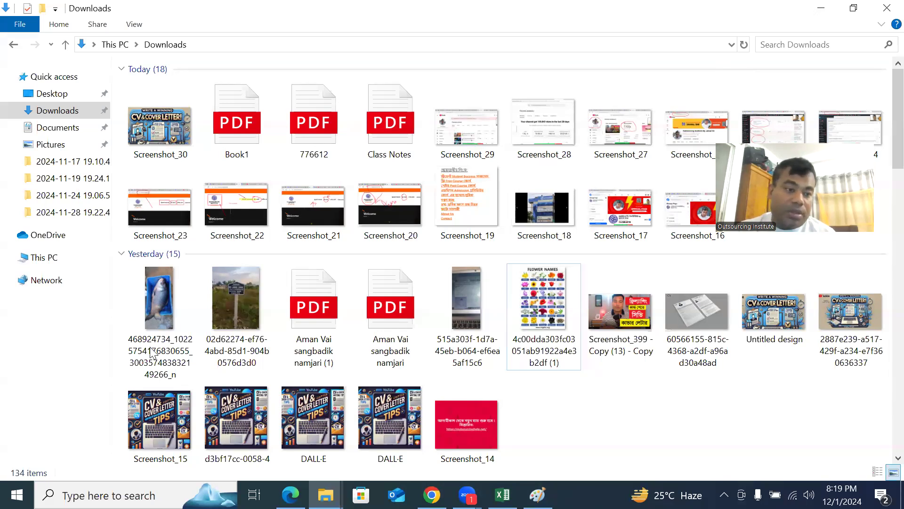
- Show the desktop, search Windows for "camta", and open the Camtasia web result in Edge
key("super+d")
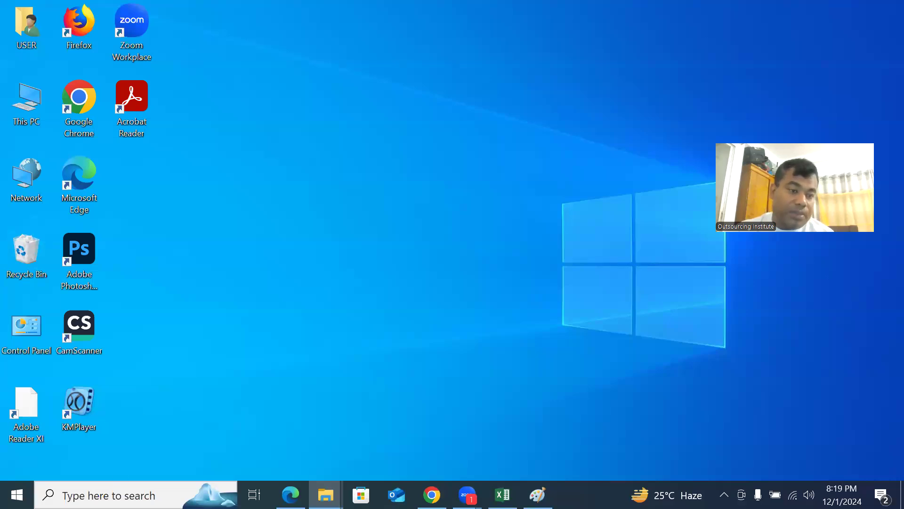
key("super+s")
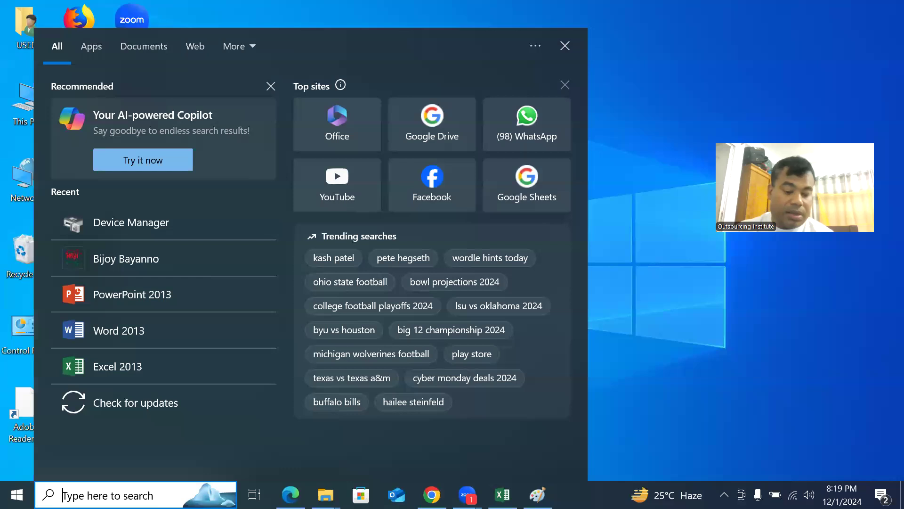
type("ca")
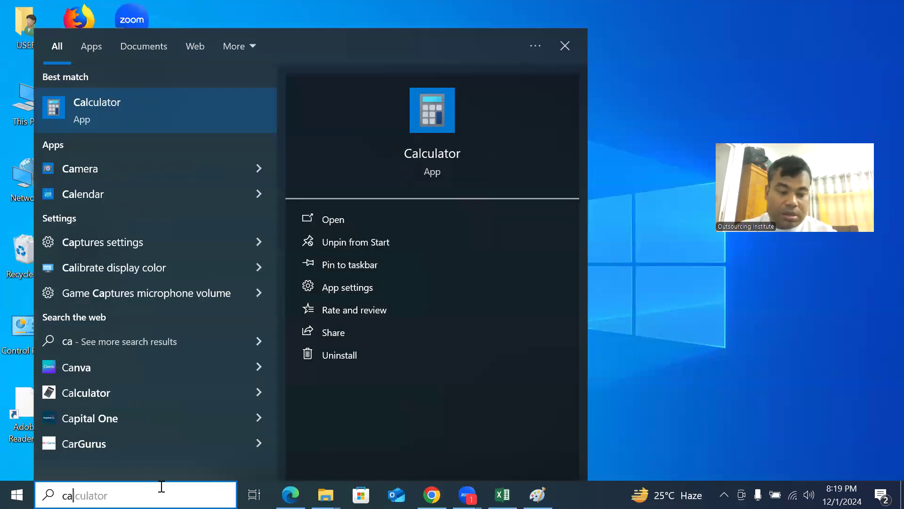
type("m")
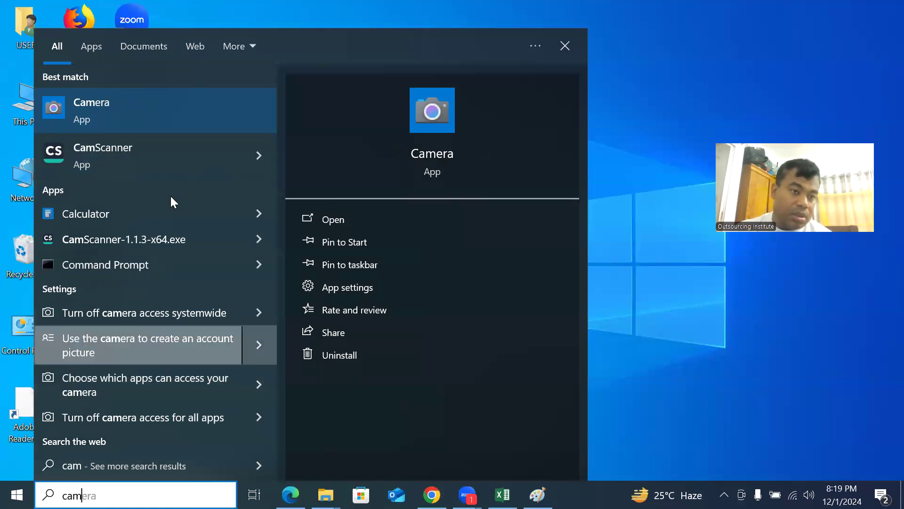
type("ta")
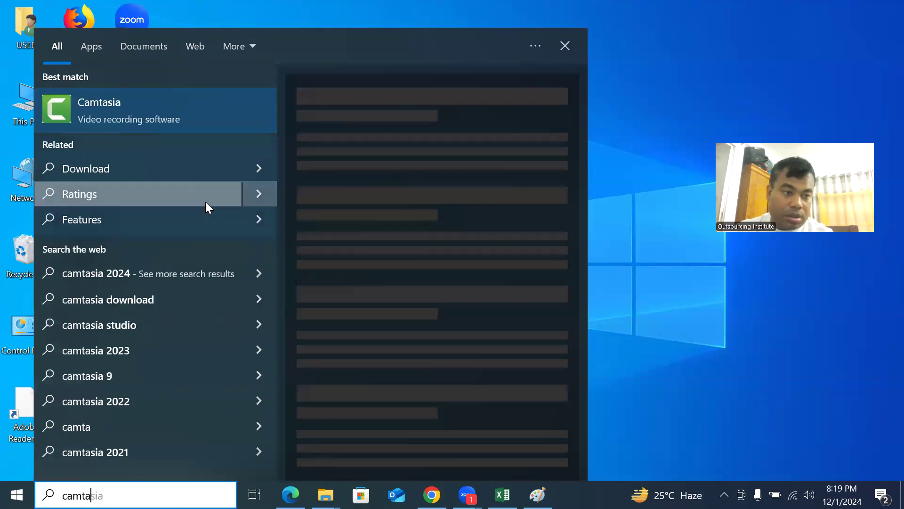
left_click(157, 116)
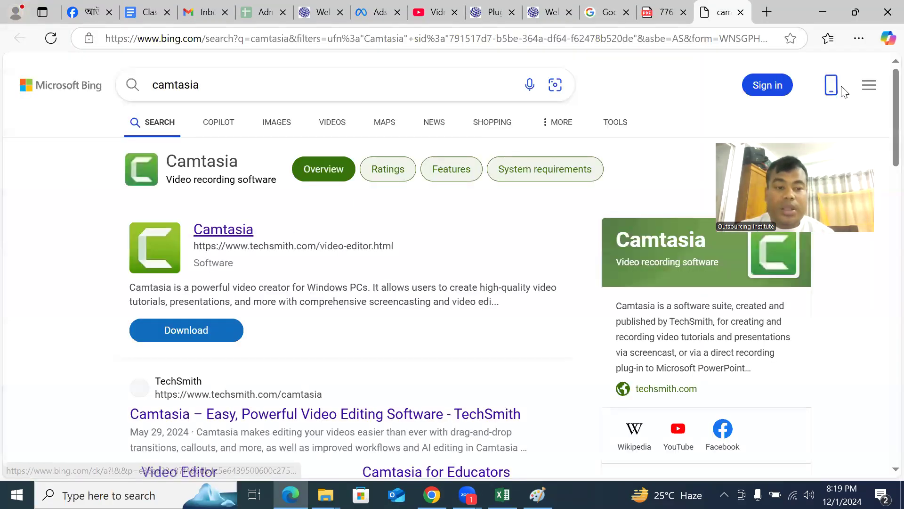
- Minimize the browser, search Windows for "cam", and open the Camtasia web result
left_click(824, 13)
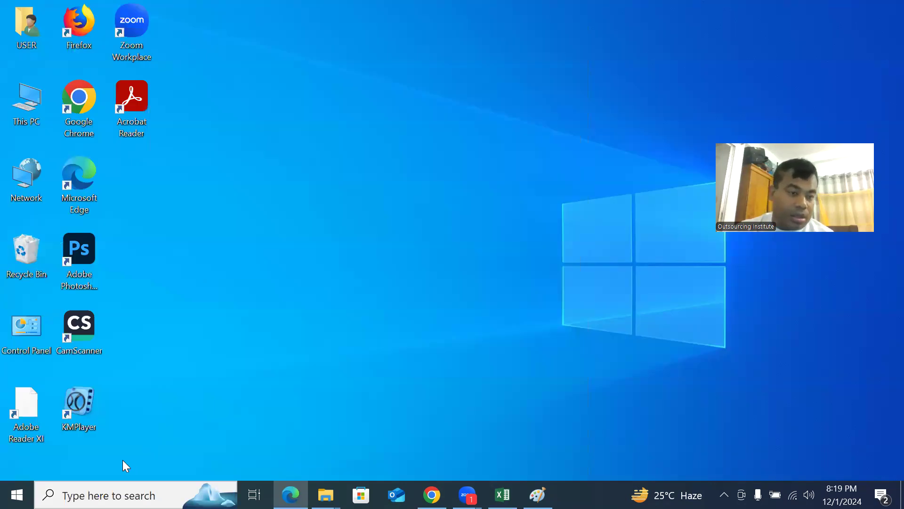
left_click(121, 183)
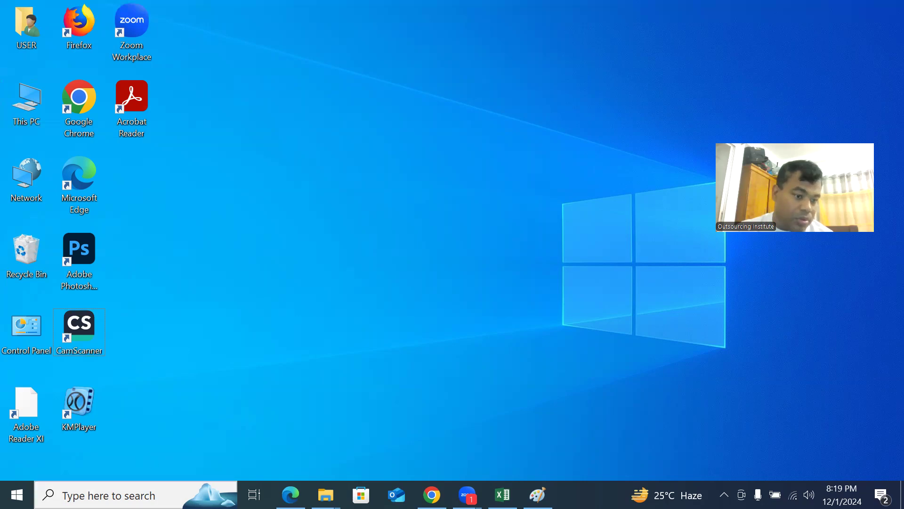
key("super")
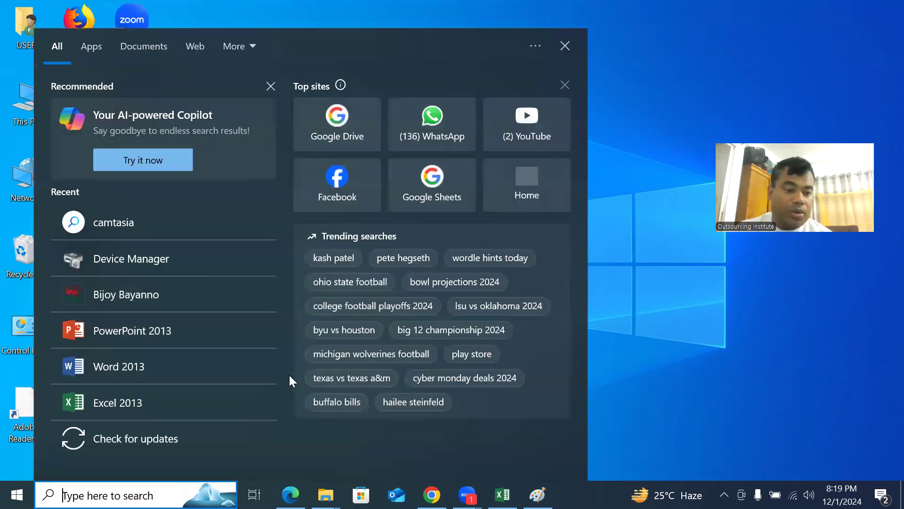
type("ca")
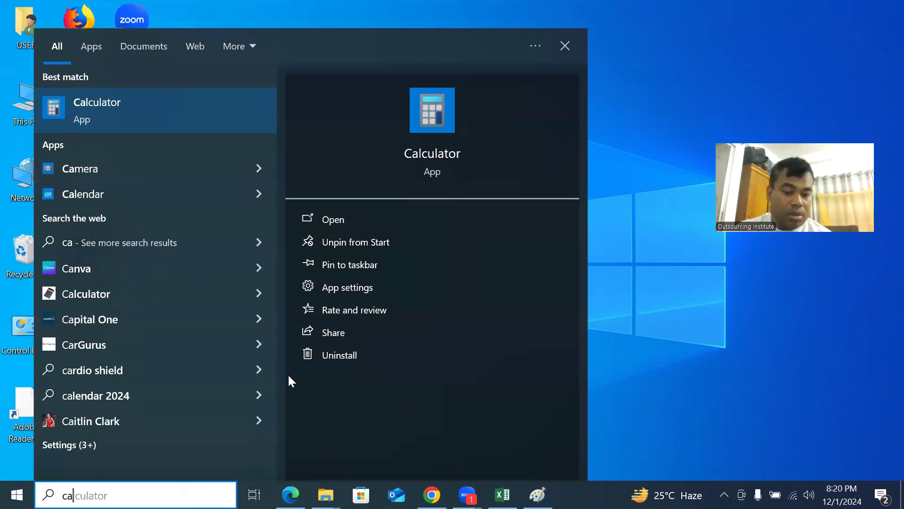
type("m")
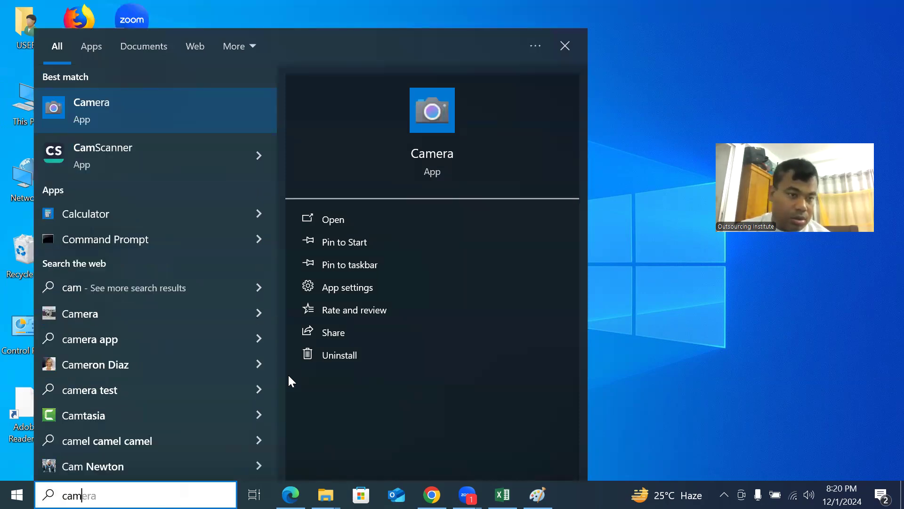
left_click(155, 410)
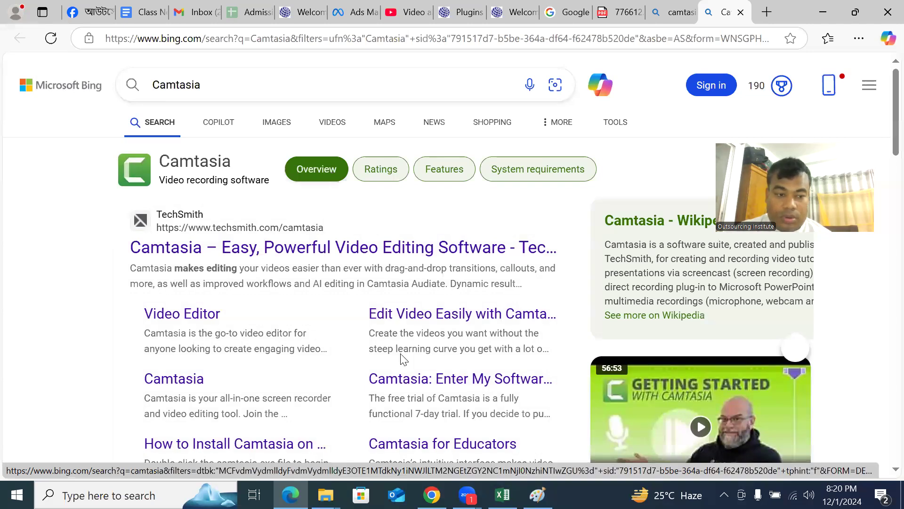
- Look through the Bing results for Camtasia, from the TechSmith links to the Camtasia videos and related searches
scroll(404, 360, "down", 5)
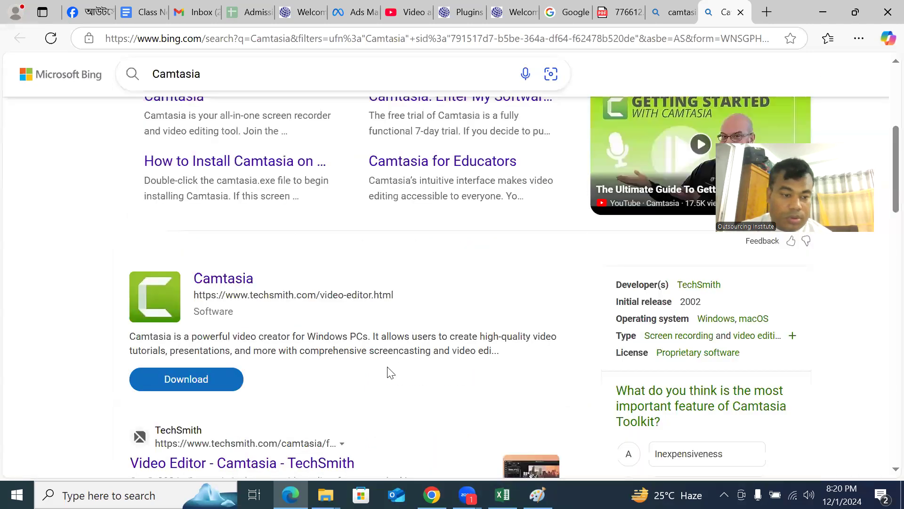
scroll(397, 363, "up", 4)
scroll(539, 241, "down", 2)
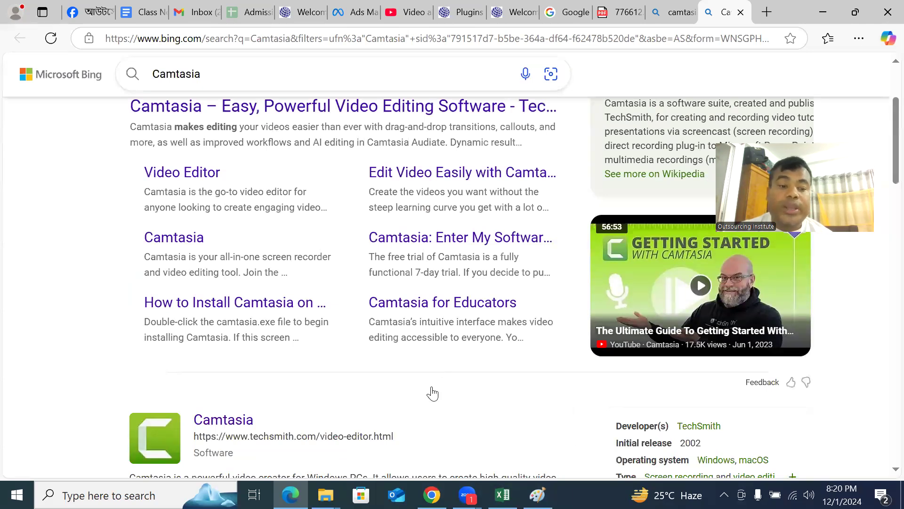
scroll(471, 354, "up", 3)
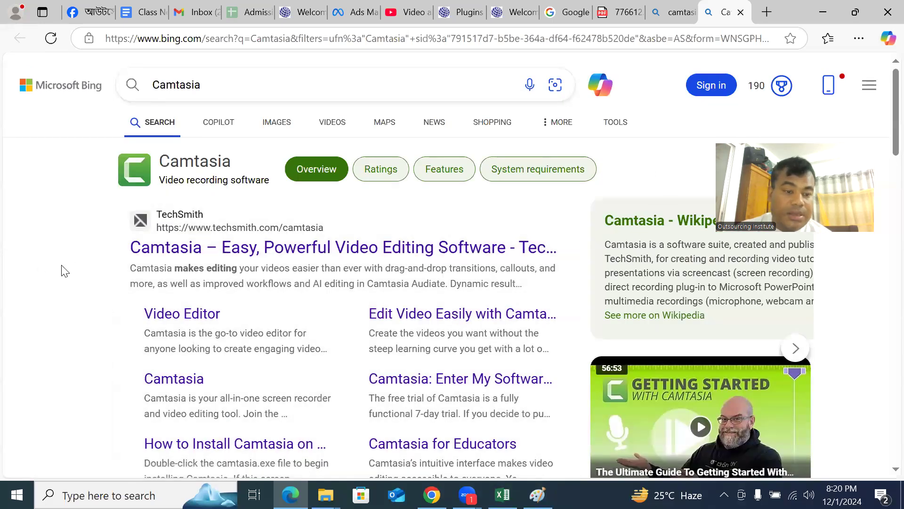
scroll(60, 278, "down", 6)
scroll(64, 282, "down", 5)
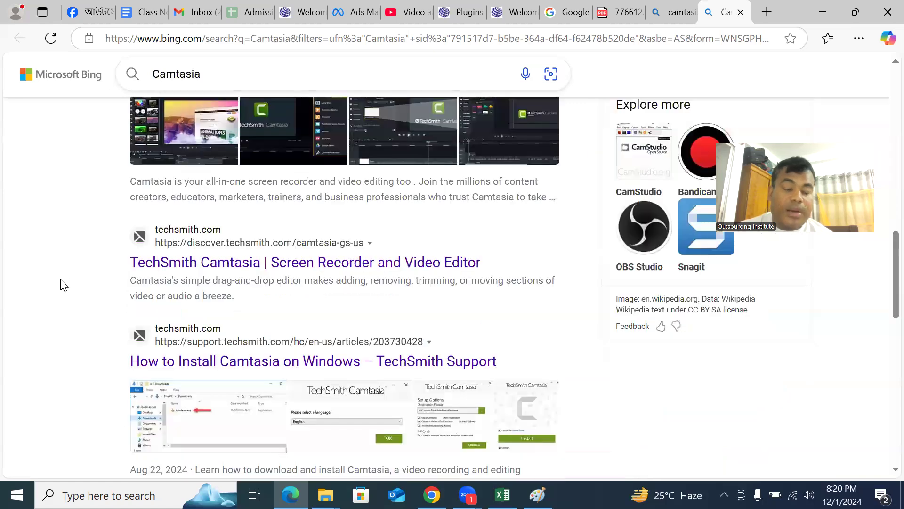
scroll(64, 285, "down", 5)
scroll(61, 292, "down", 3)
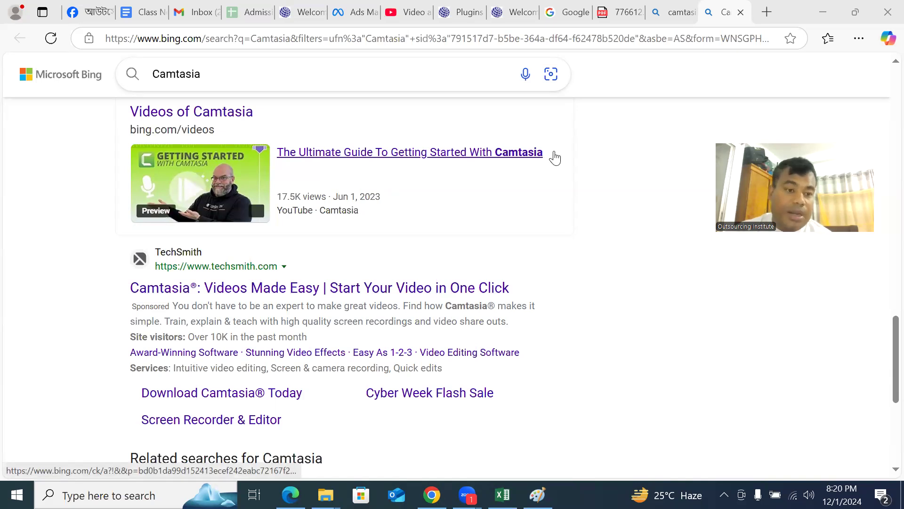
mouse_move(555, 158)
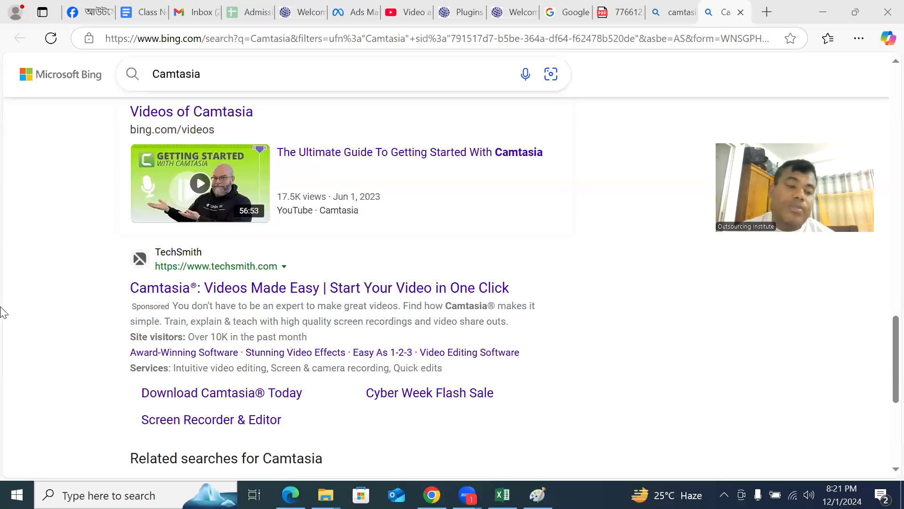
left_click(37, 326)
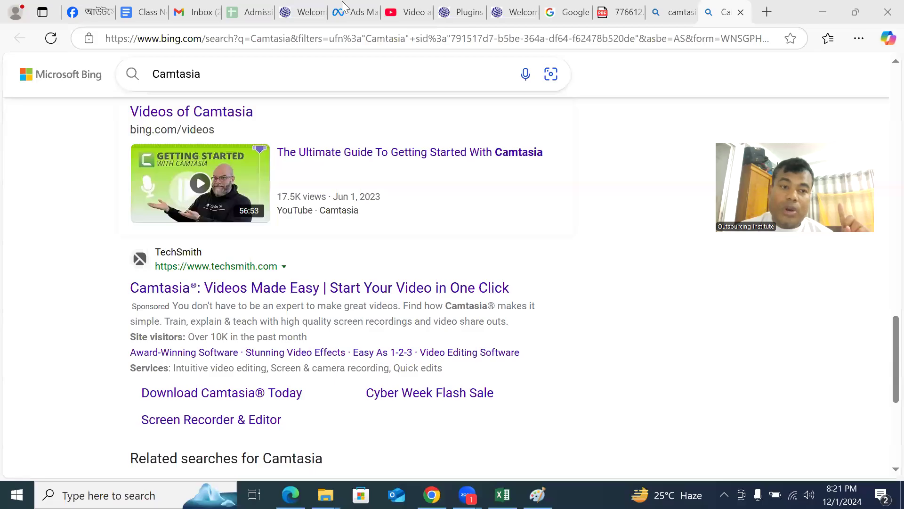
- Close the YouTube Studio video analytics and Plugins pages and show the outsourcinghelp.net welcome page
left_click(398, 10)
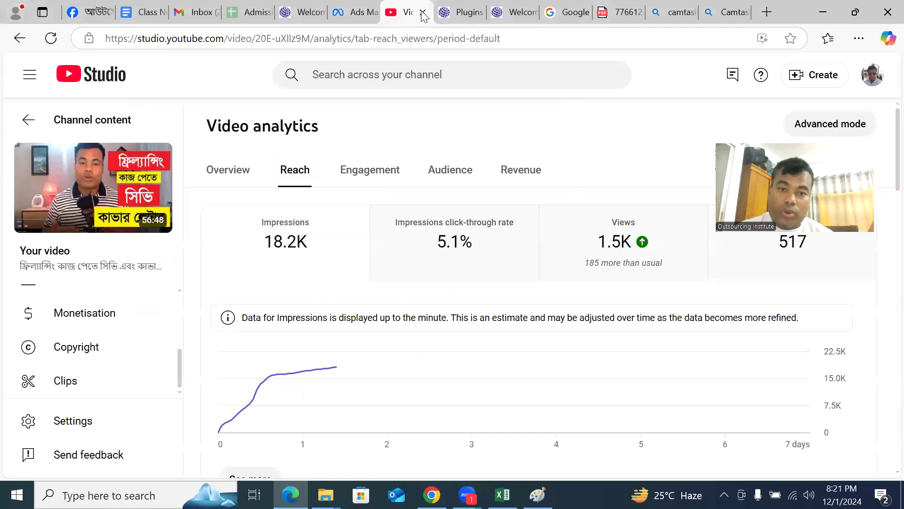
left_click(423, 12)
left_click(422, 13)
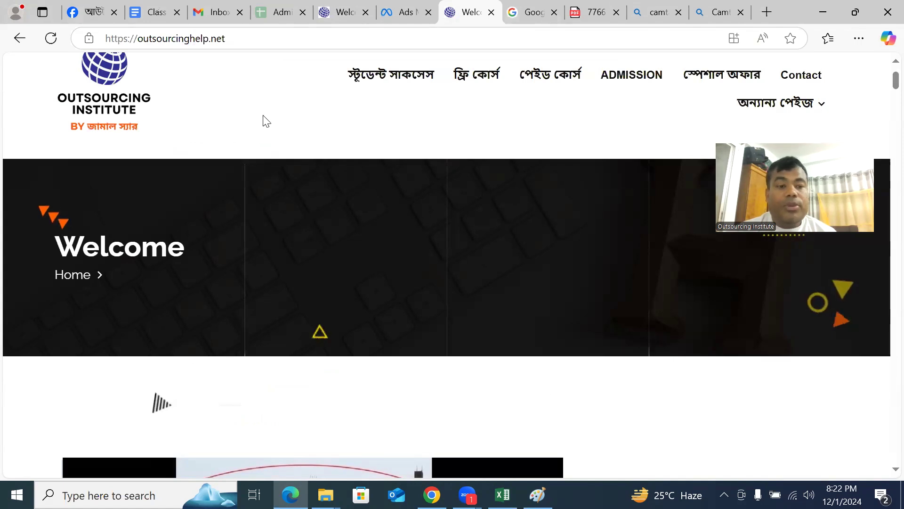
scroll(374, 261, "up", 2)
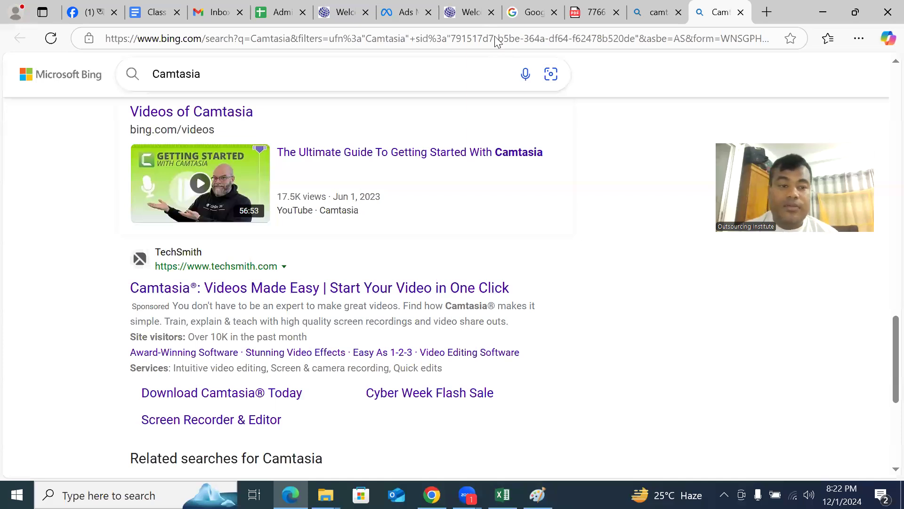
- Load the Fiverr website in place of the Camtasia search results
left_click(496, 40)
type("f")
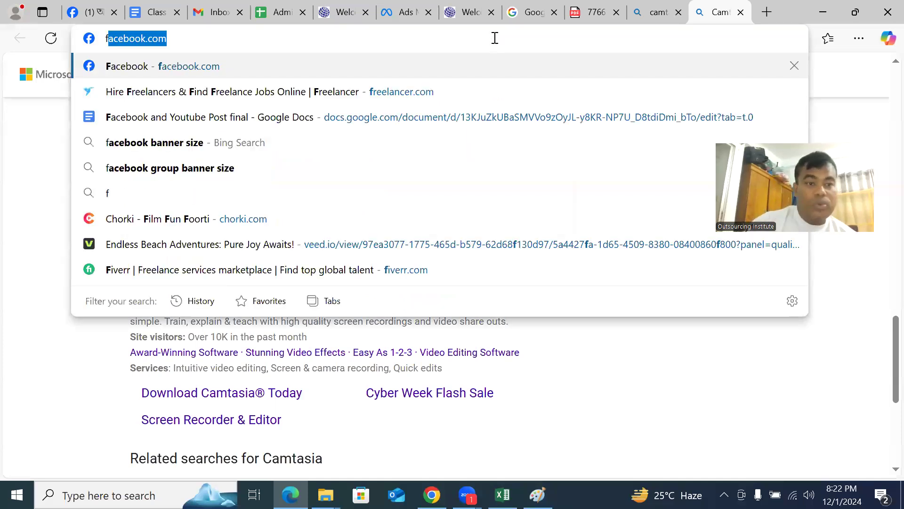
type("iverr")
key("Return")
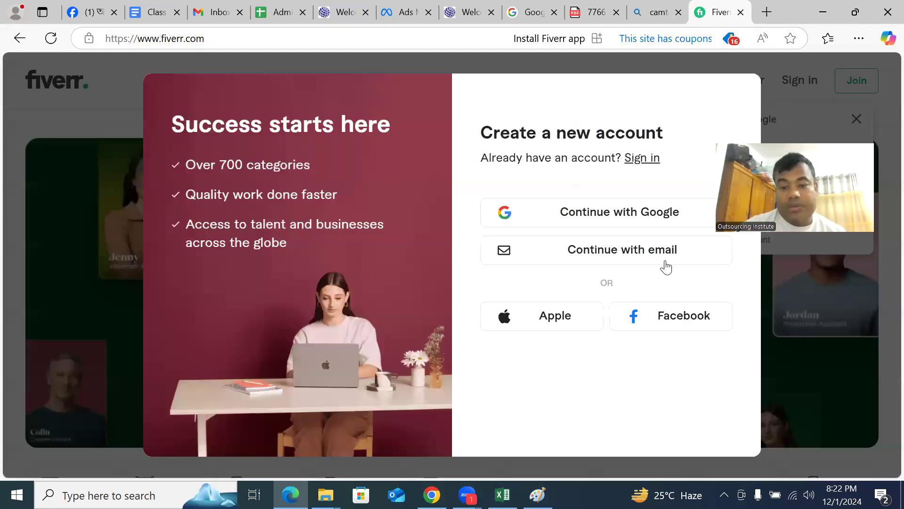
- Sign in to Fiverr with the second listed Google account, dismissing the page translation offer
left_click(592, 218)
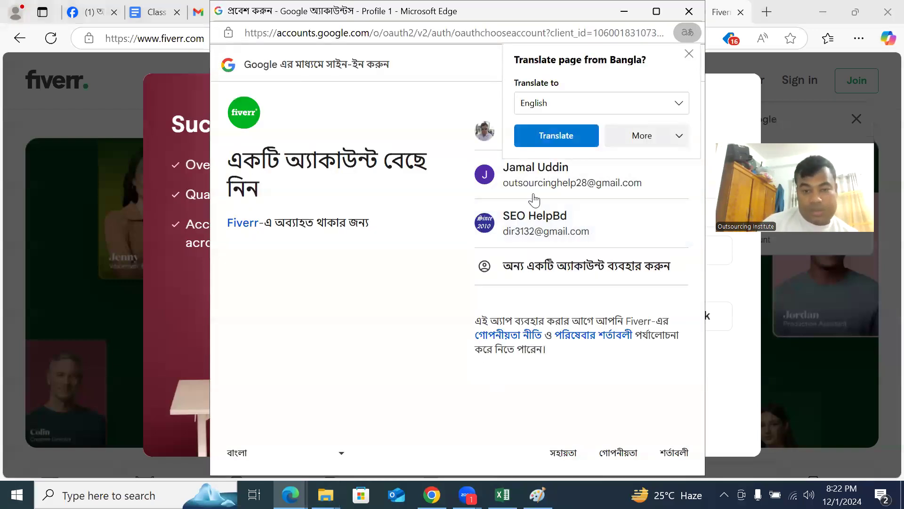
left_click(689, 53)
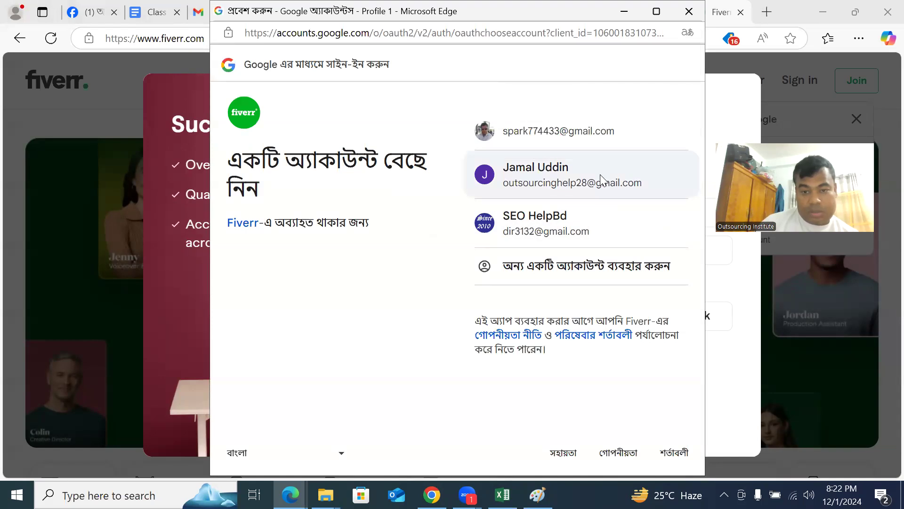
left_click(600, 174)
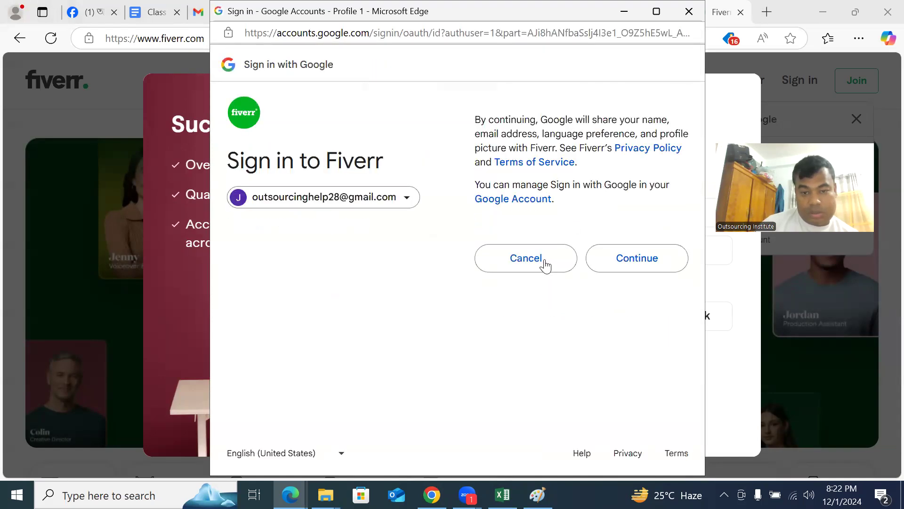
left_click(637, 260)
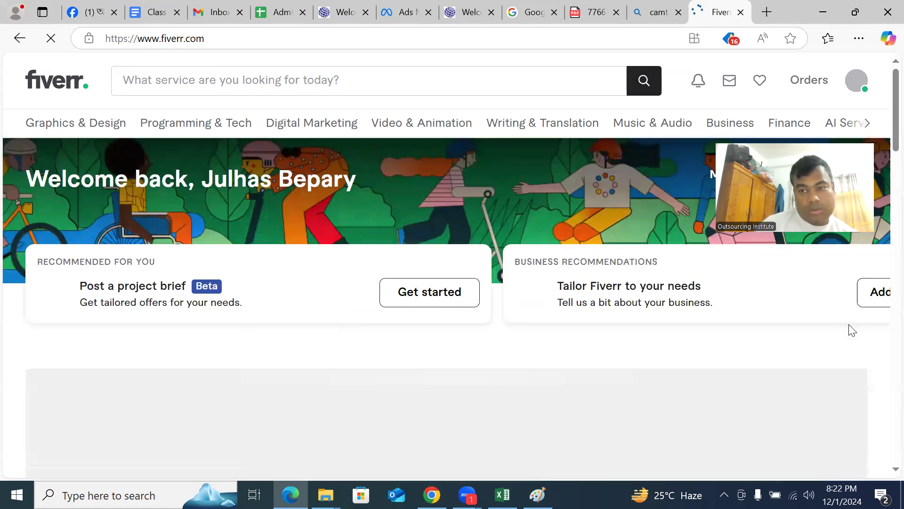
- Open the account's Fiverr profile and review its personal details, profile checklist and freelancer reviews
left_click(857, 88)
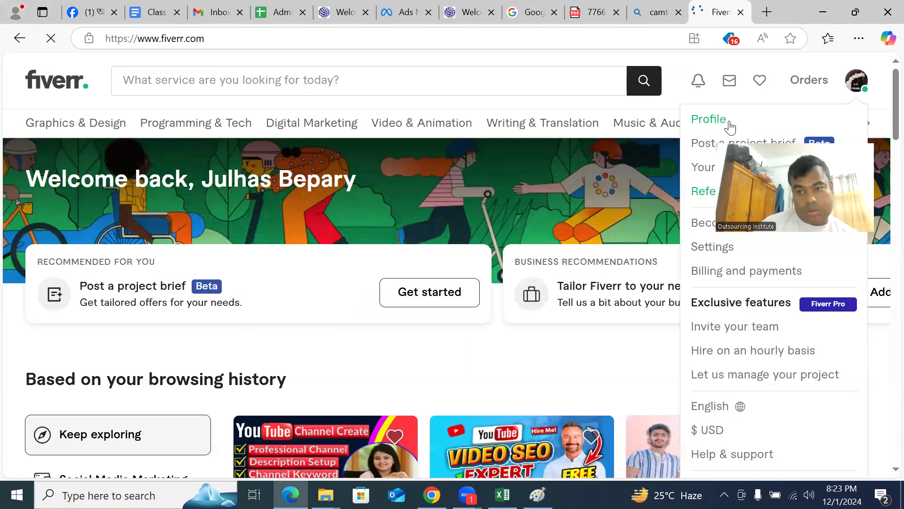
left_click(728, 123)
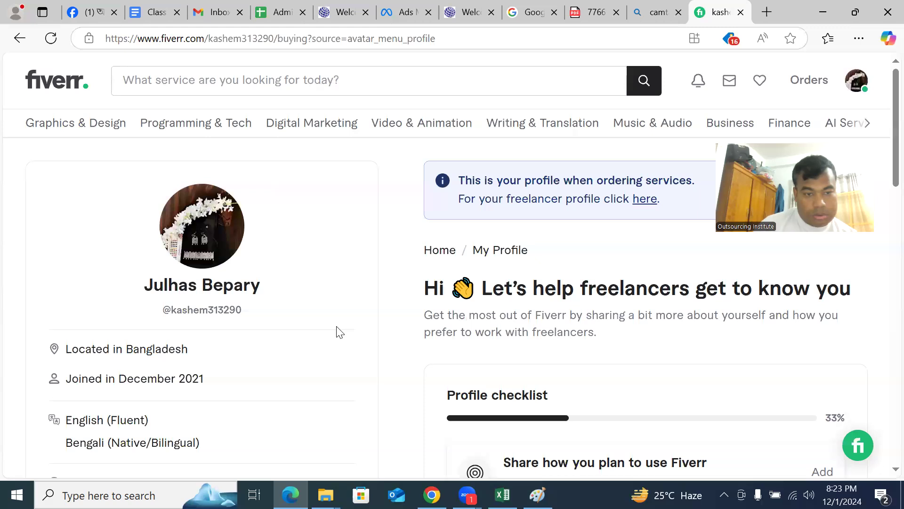
scroll(337, 333, "down", 5)
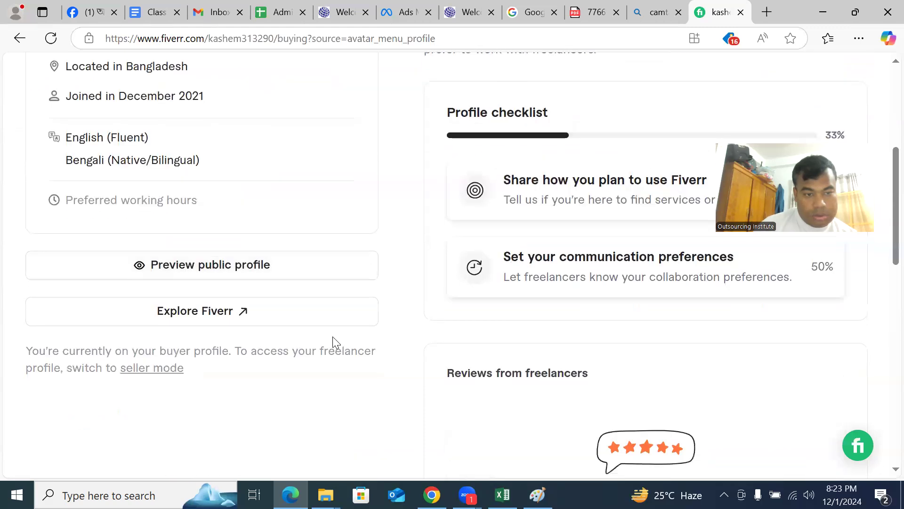
scroll(333, 336, "up", 5)
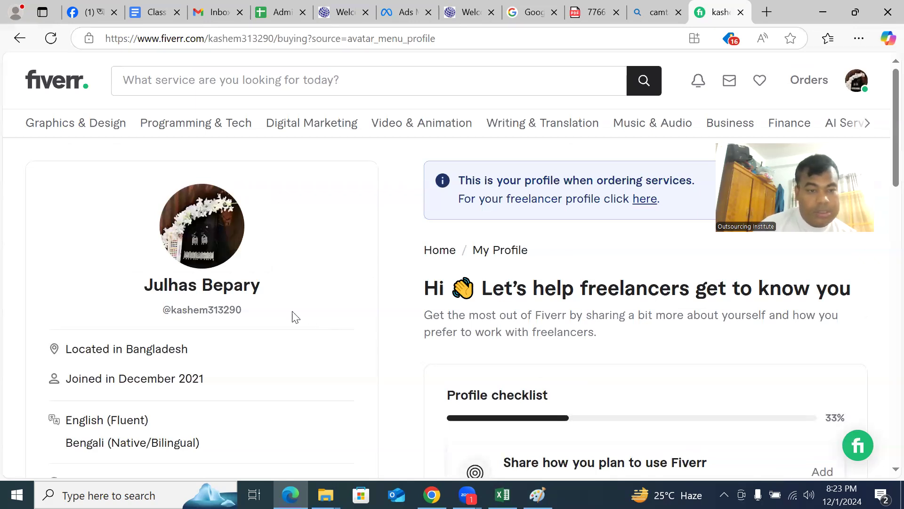
scroll(409, 248, "down", 10)
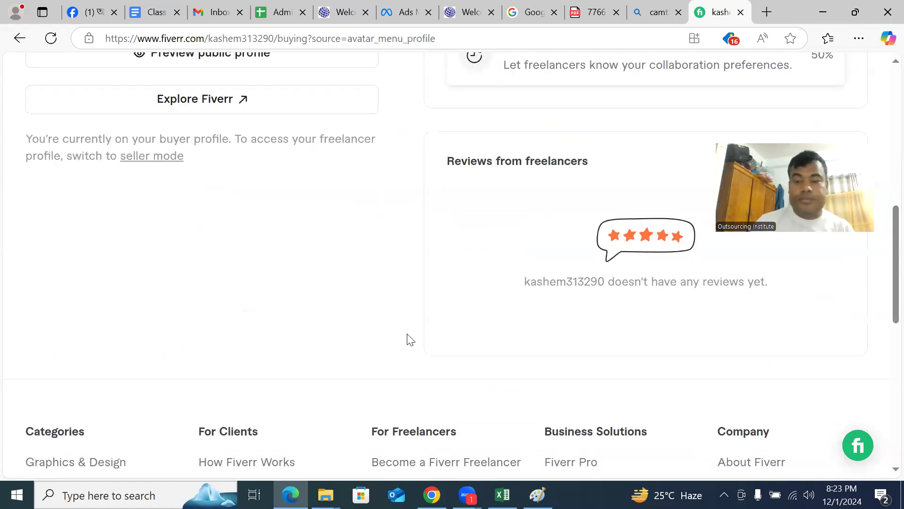
scroll(571, 327, "up", 10)
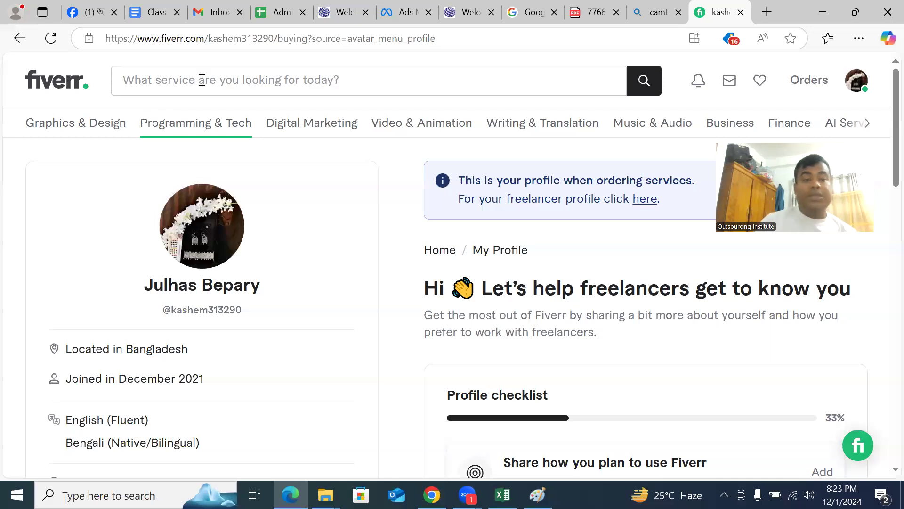
- Search Fiverr for "video editing" and look over the sellers' gigs, ratings and starting prices
left_click(202, 80)
type("video ed")
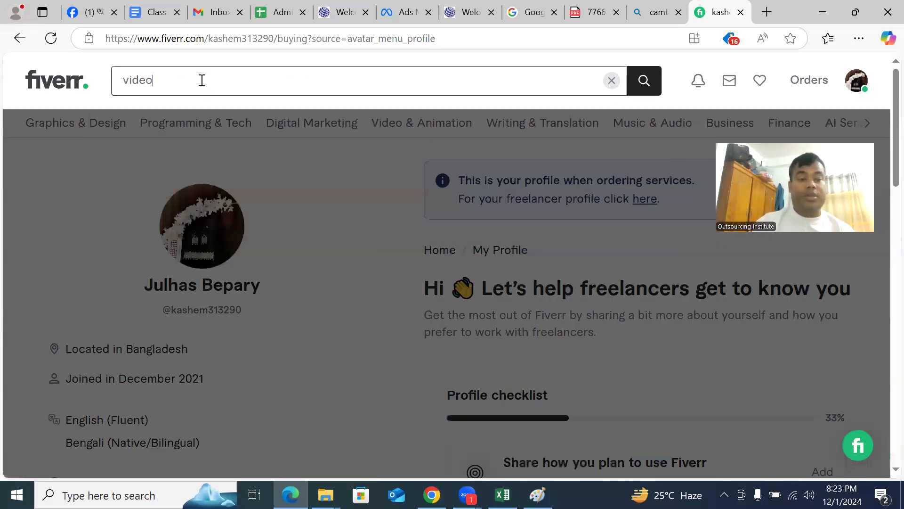
type("iting")
key("Return")
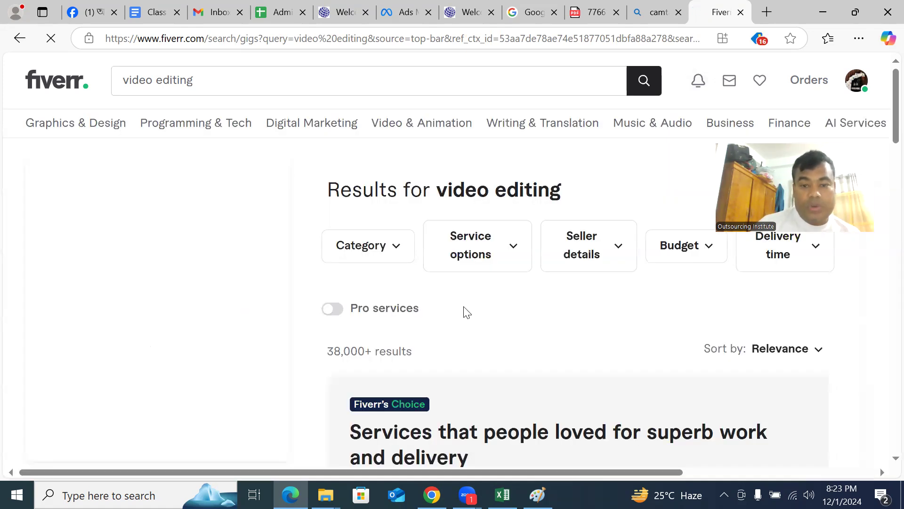
scroll(449, 286, "down", 5)
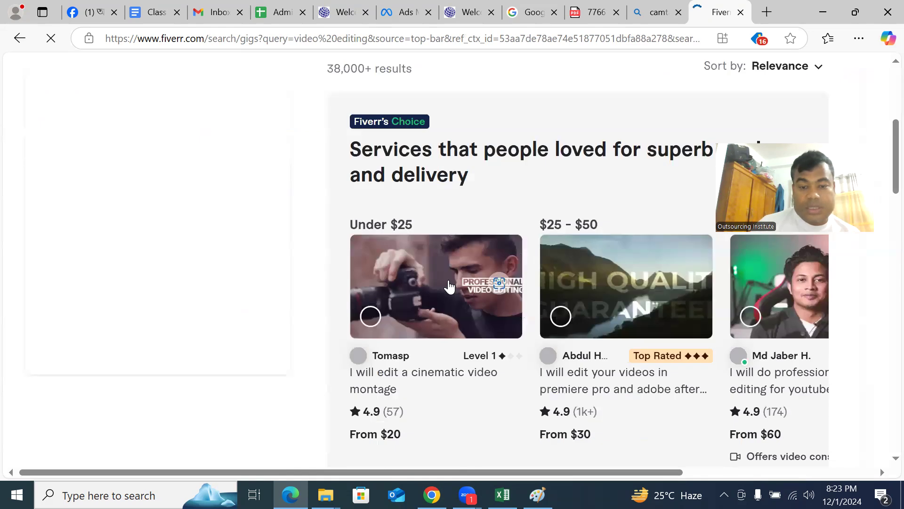
scroll(369, 250, "down", 3)
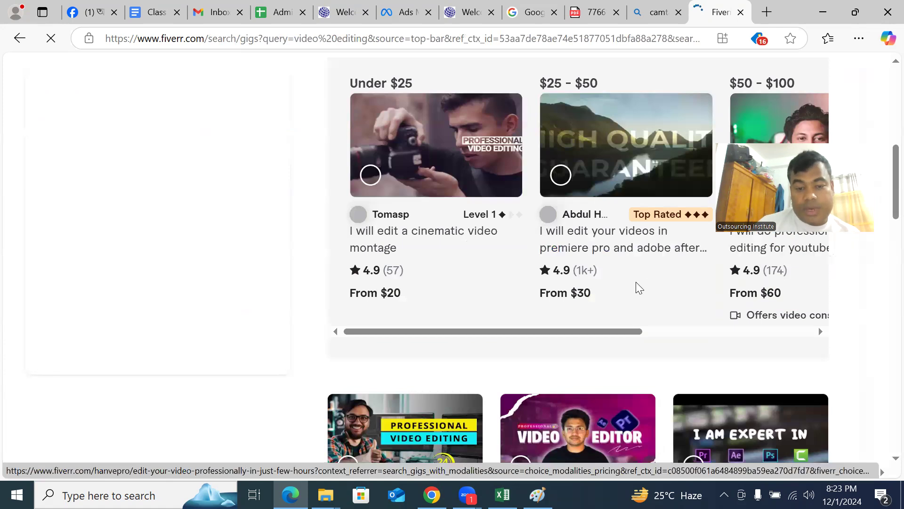
scroll(636, 286, "down", 4)
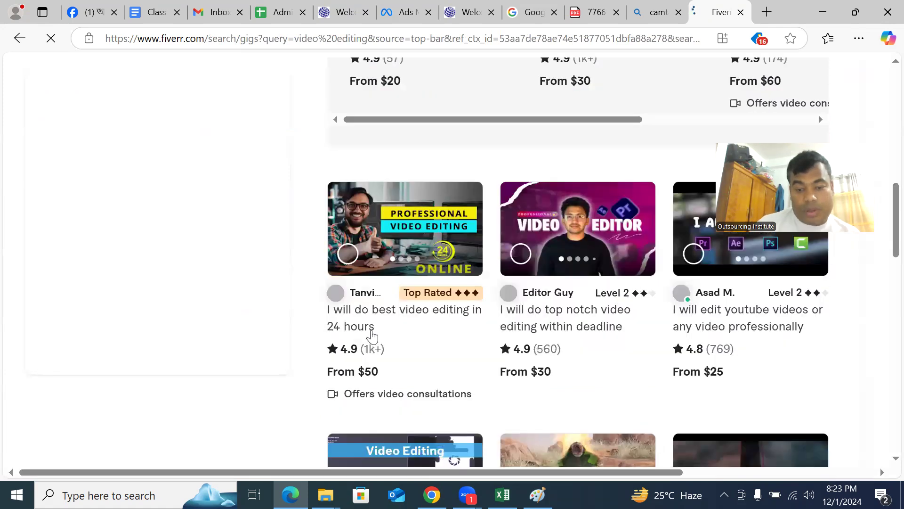
scroll(655, 349, "down", 5)
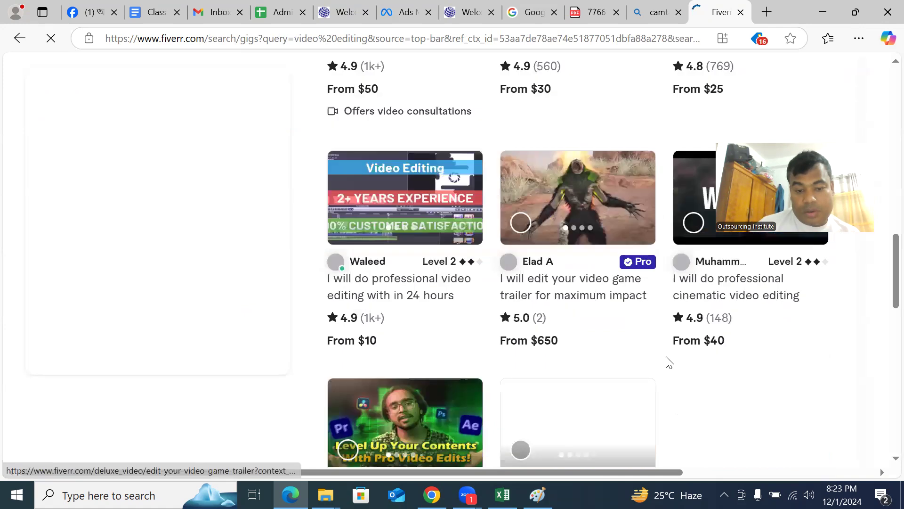
scroll(512, 304, "up", 13)
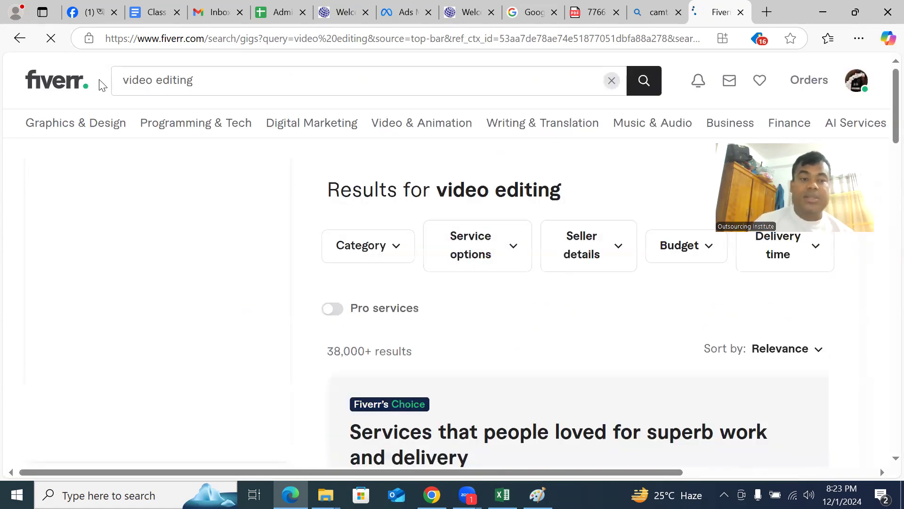
- Try to search Fiverr for "camtasia video editing" in place of the video editing results
left_click_drag(203, 81, 100, 80)
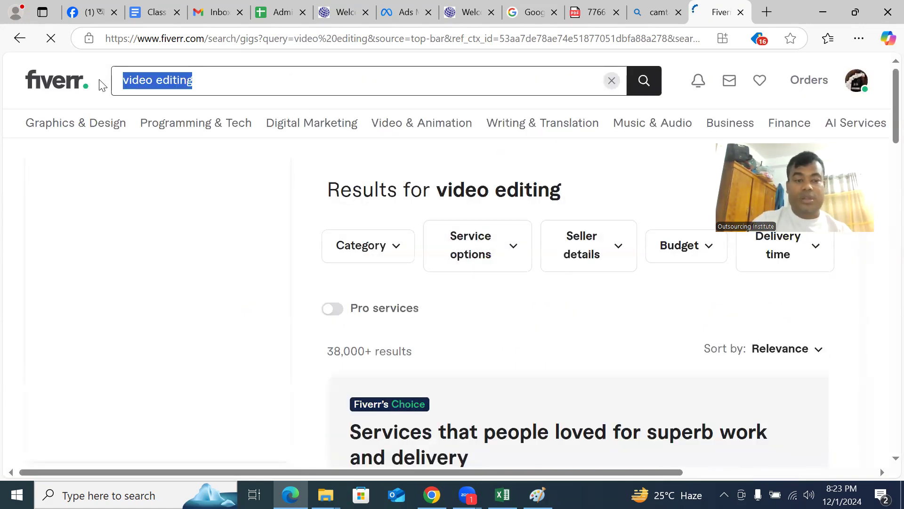
type("camtq")
type("sia video editing")
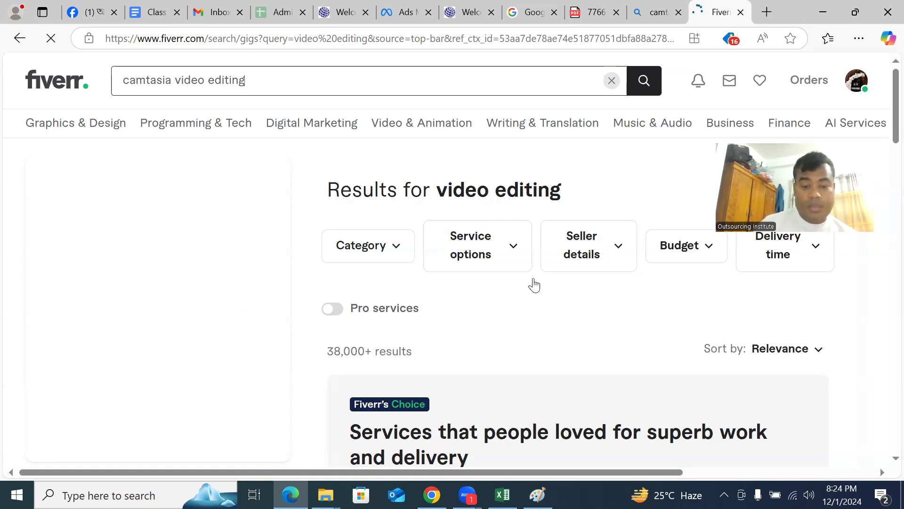
scroll(496, 364, "down", 5)
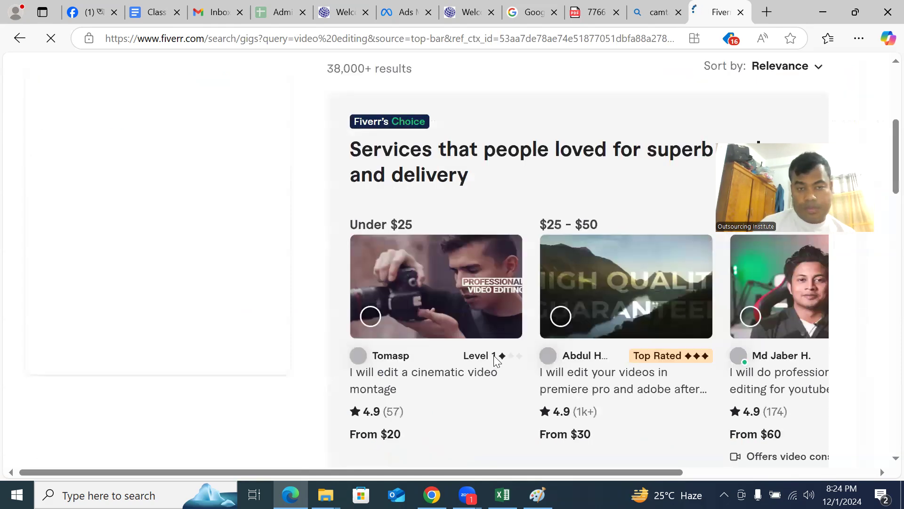
scroll(496, 361, "down", 6)
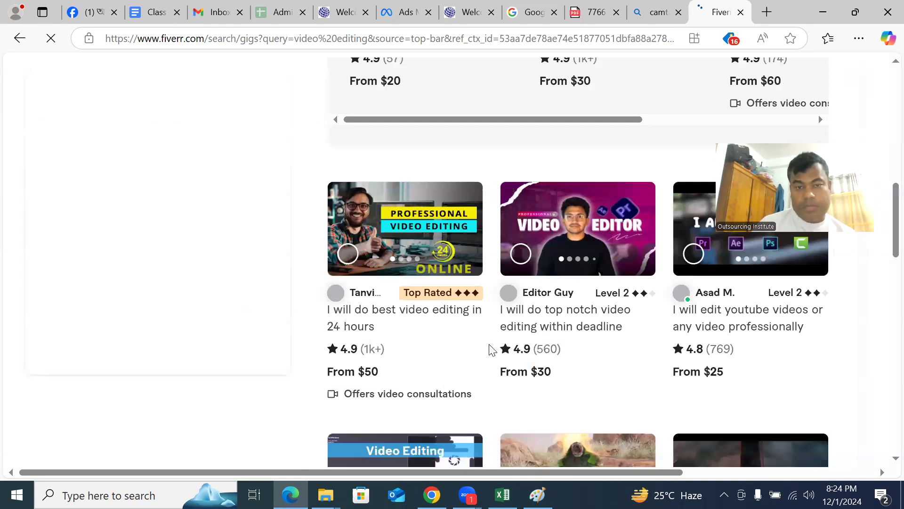
scroll(489, 336, "down", 6)
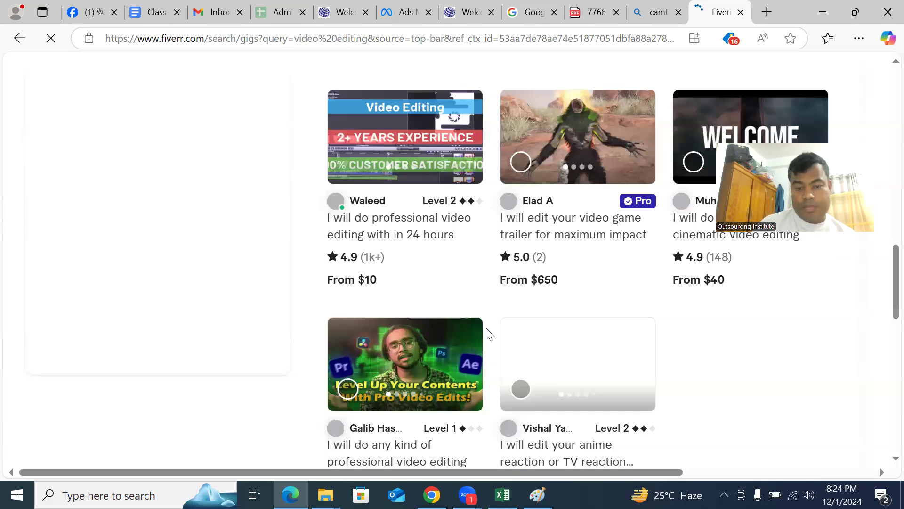
scroll(487, 332, "up", 6)
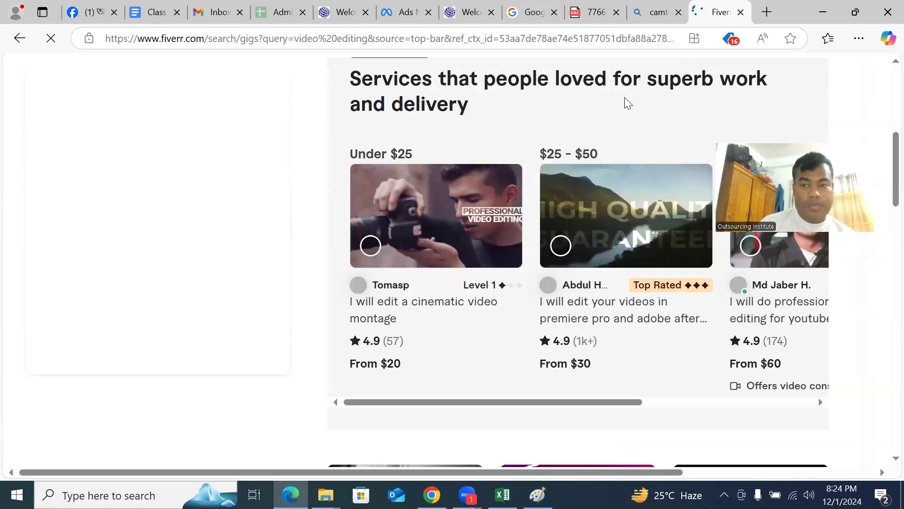
scroll(642, 83, "up", 6)
left_click(642, 81)
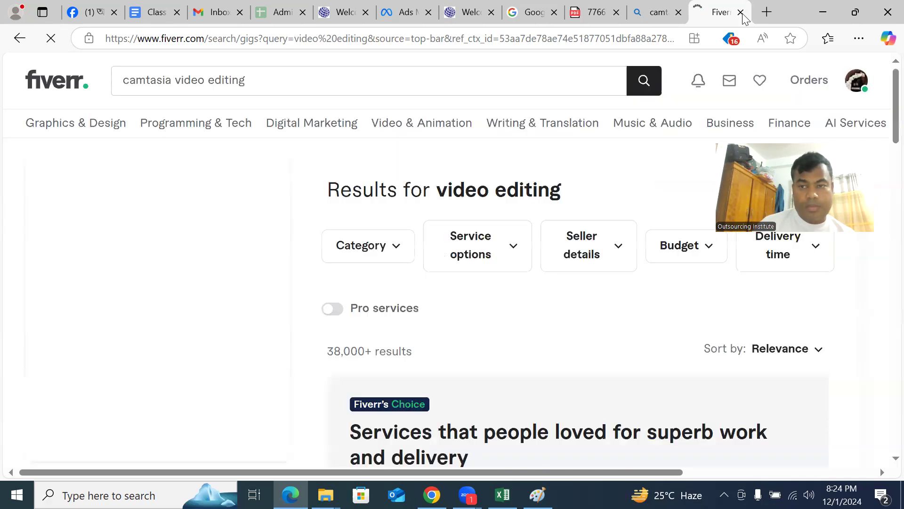
- Load Fiverr's home page afresh and search for "camtasia video editing"
left_click(768, 13)
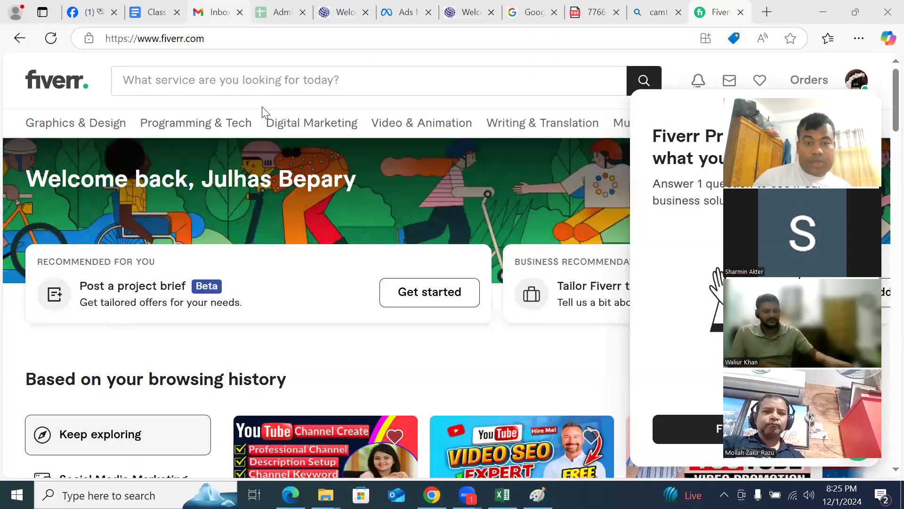
left_click(683, 71)
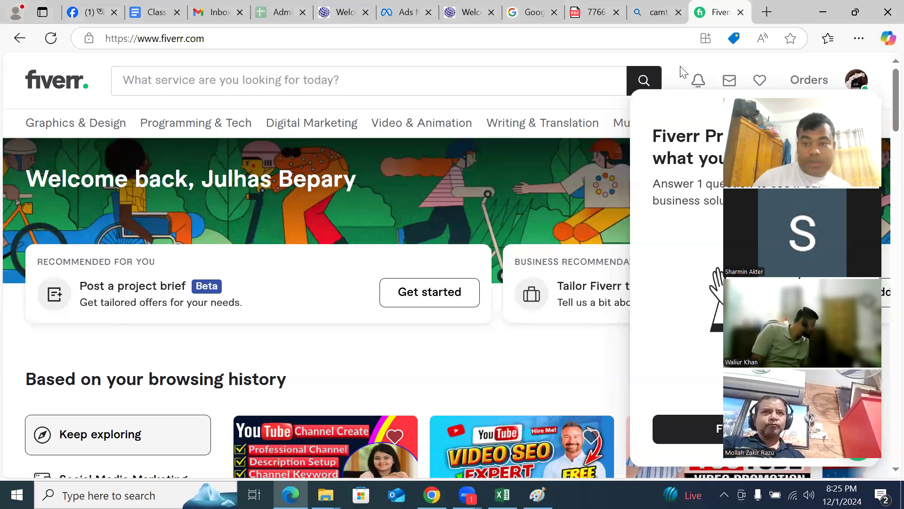
left_click(339, 311)
scroll(319, 244, "down", 5)
scroll(292, 141, "up", 5)
left_click(280, 85)
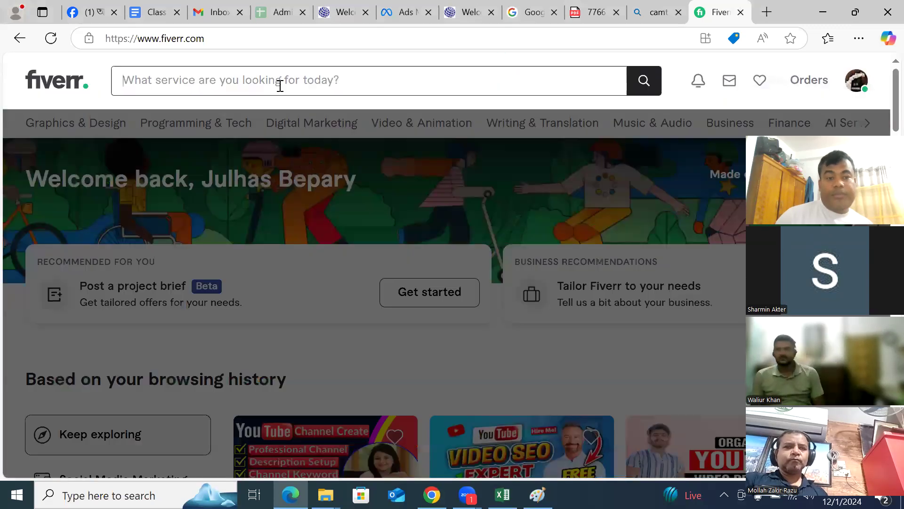
type("camtasia")
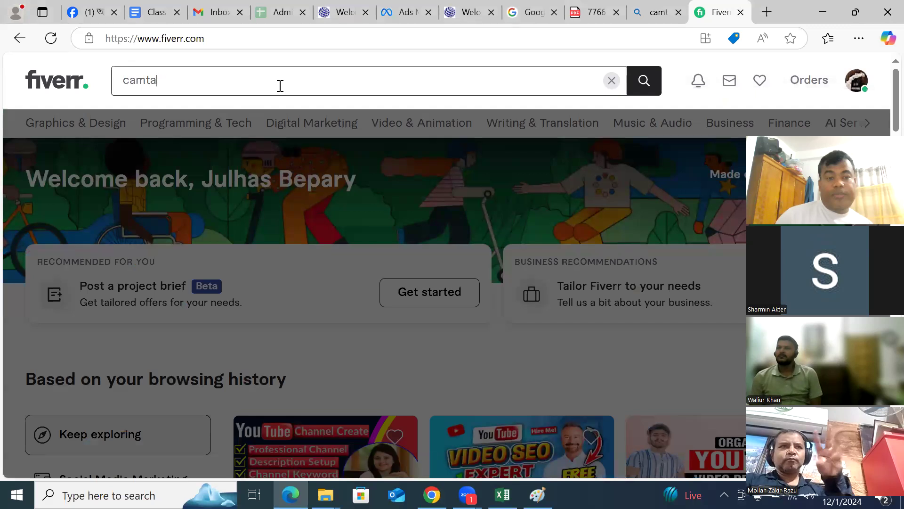
type("sia video editing")
key("Return")
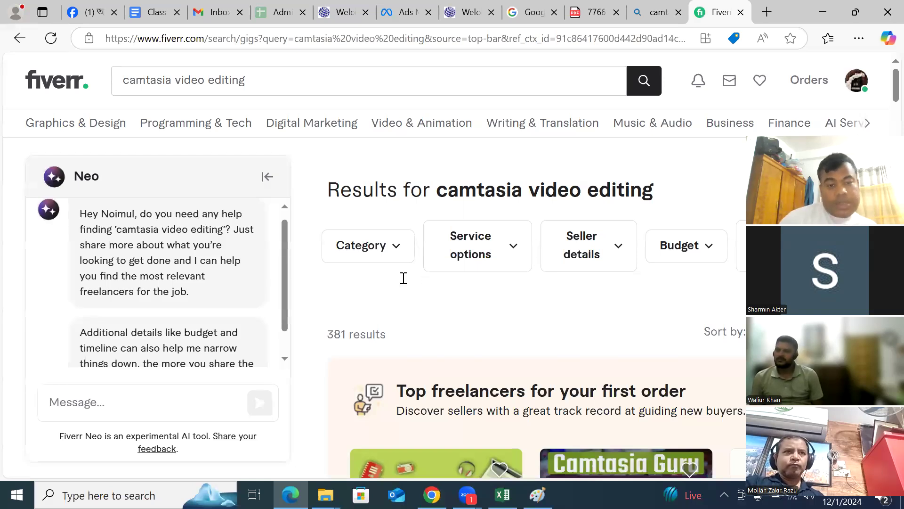
- Open the gig "I will be your pro camtasia video editor and screen recorder" from the search results in a new tab
scroll(405, 279, "down", 6)
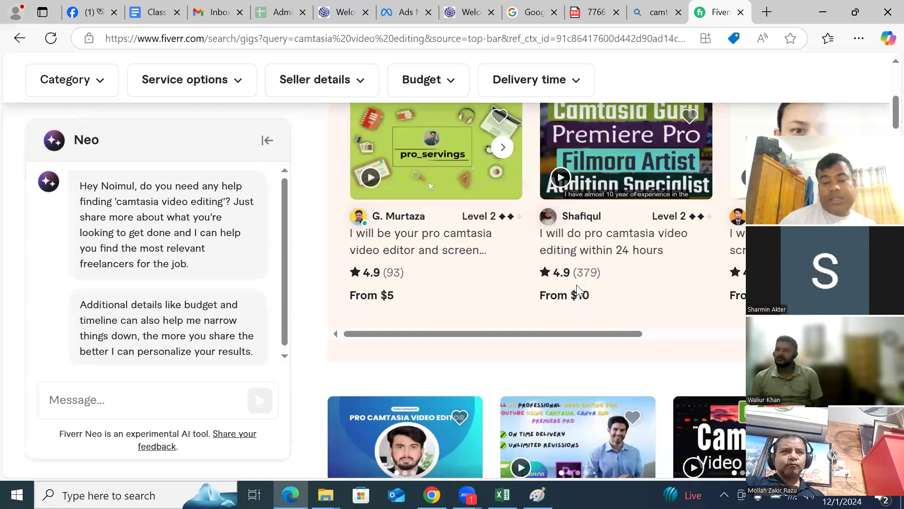
scroll(442, 171, "down", 1)
right_click(429, 170)
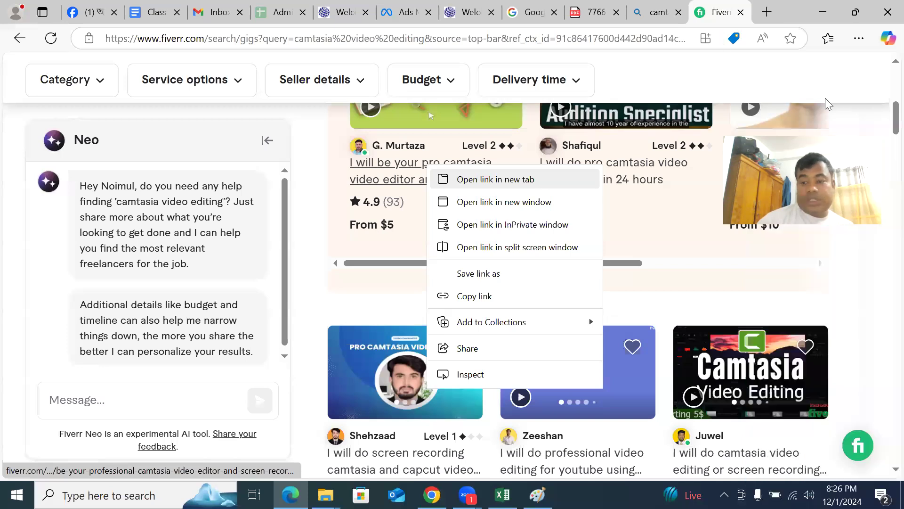
left_click(452, 189)
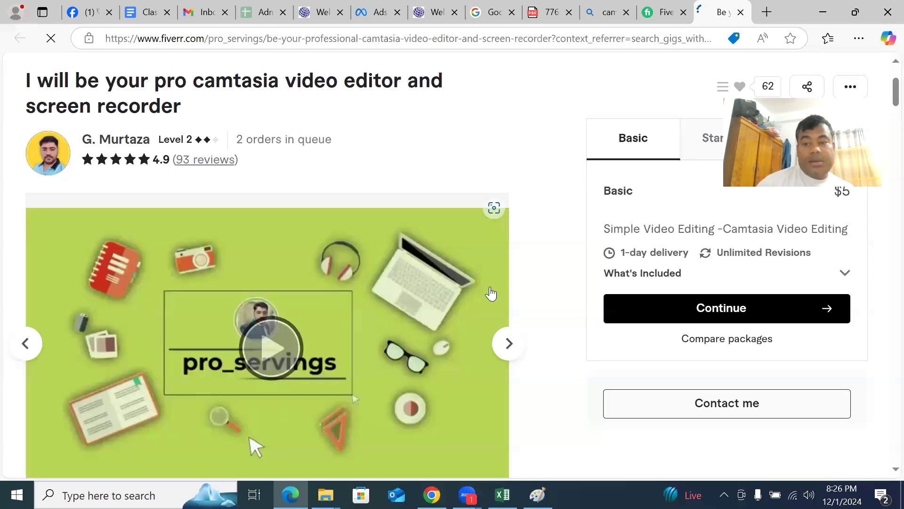
- Browse the Camtasia gig's gallery of work samples and play the sample video with the airplane diagram
scroll(517, 278, "down", 1)
left_click(517, 278)
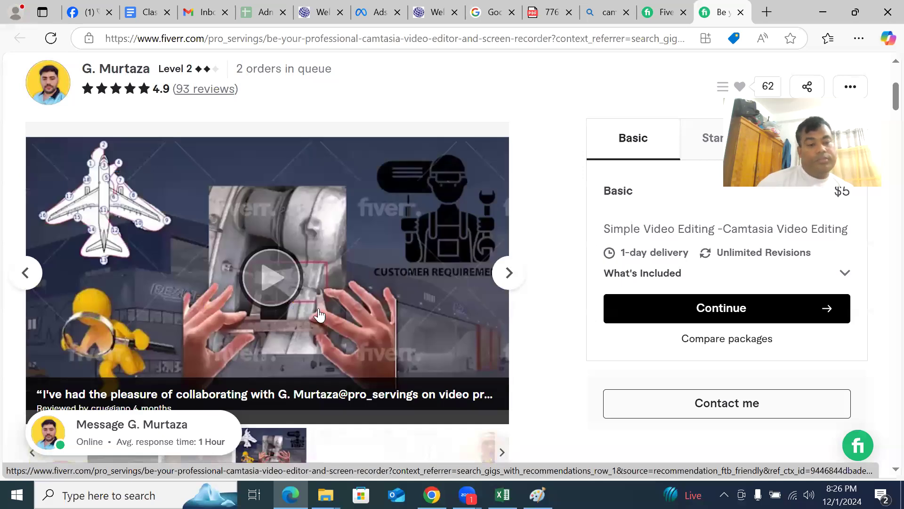
left_click(320, 309)
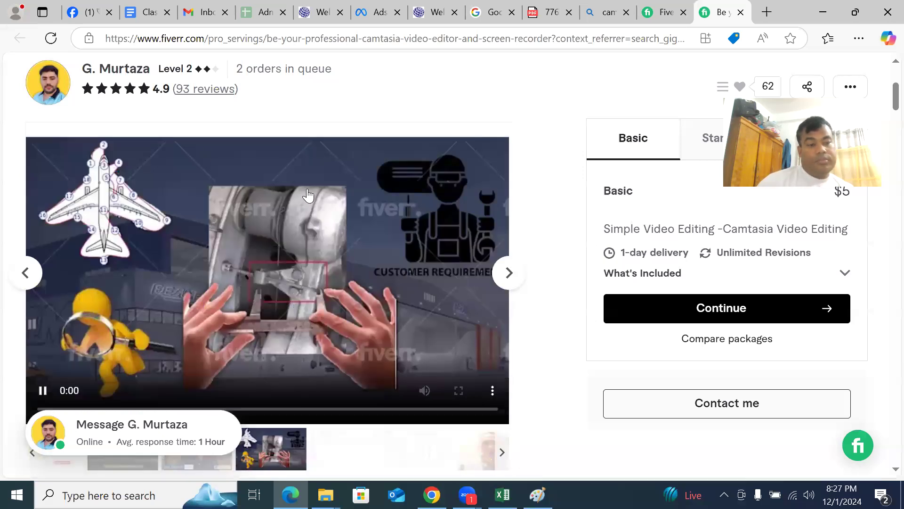
scroll(346, 230, "down", 5)
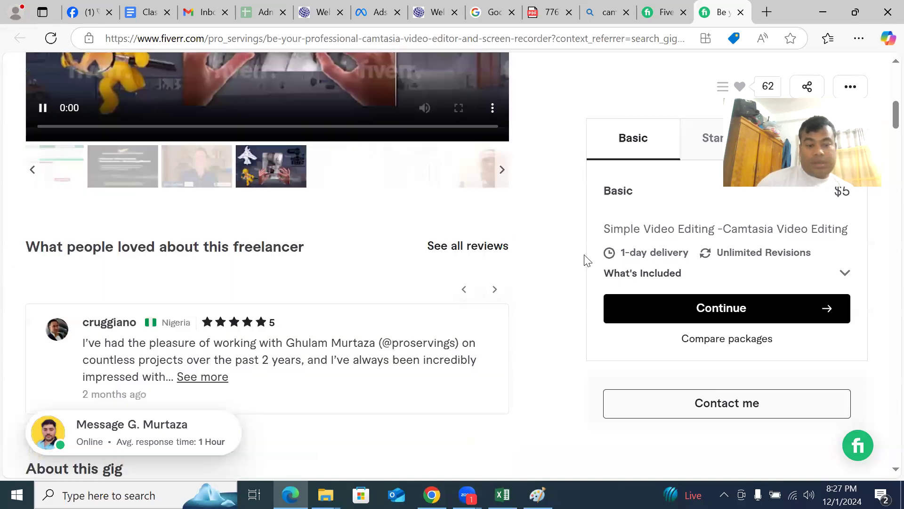
scroll(516, 216, "up", 4)
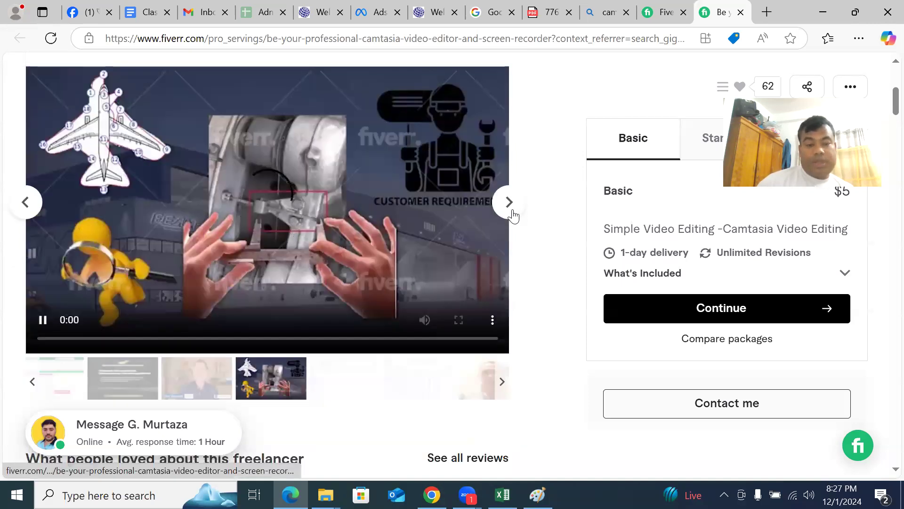
left_click(513, 215)
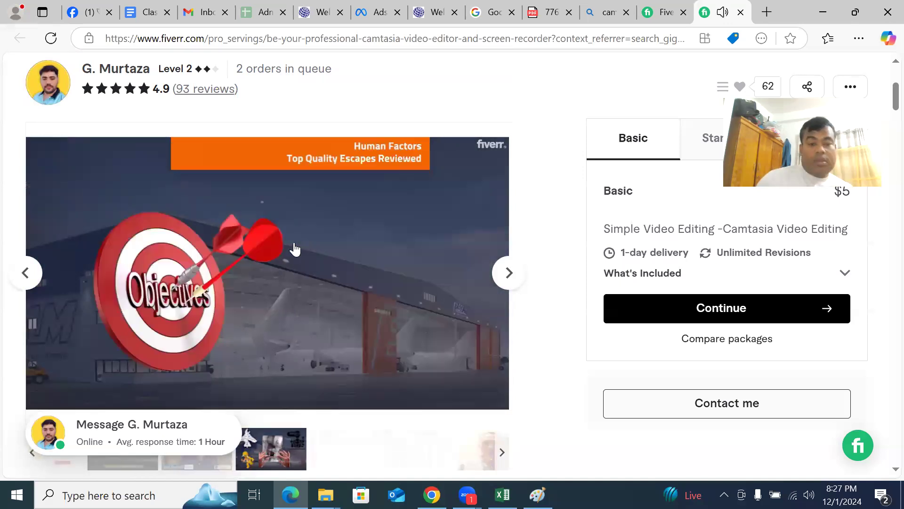
left_click(19, 275)
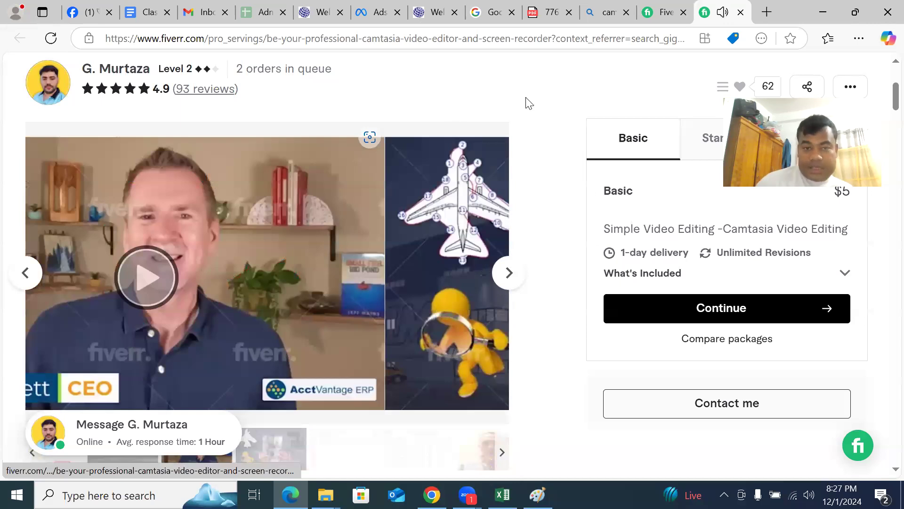
- Search Fiverr for "youtube channel create" and look over the listed gigs, sellers and starting prices
scroll(329, 82, "up", 5)
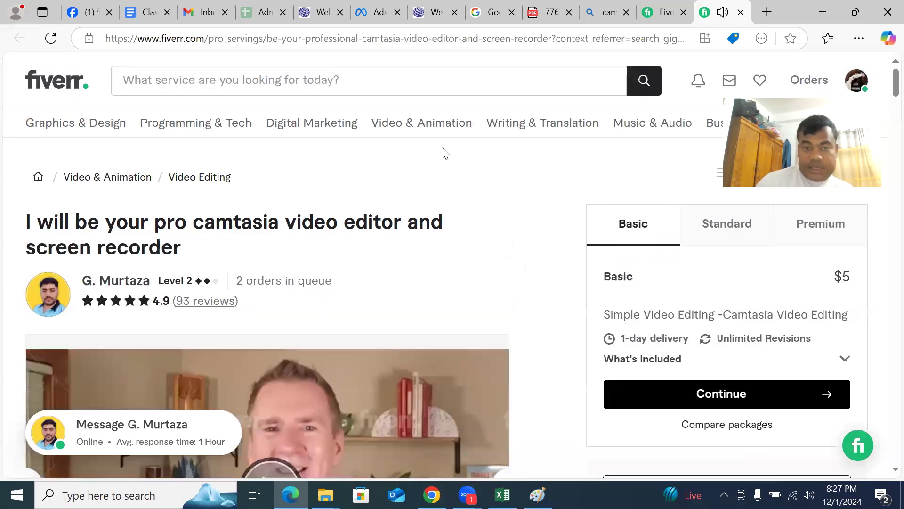
type("yout")
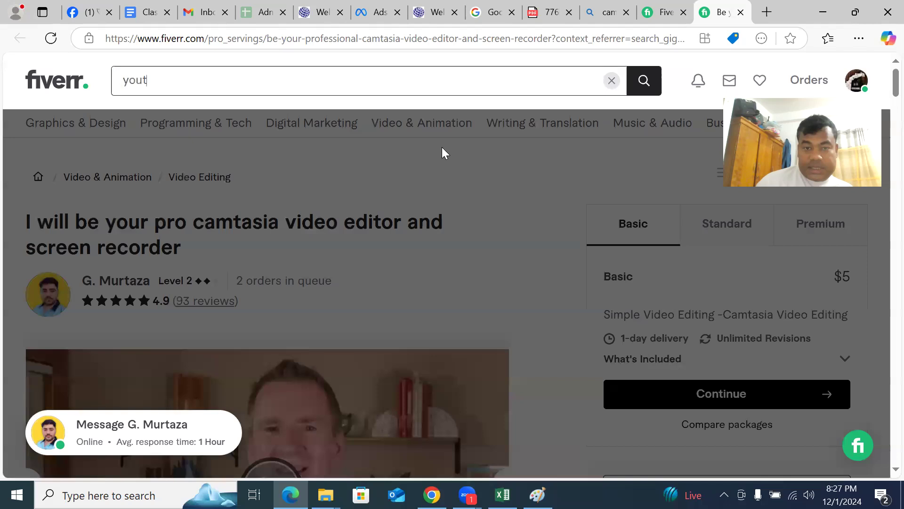
type("ube channel create")
key("Return")
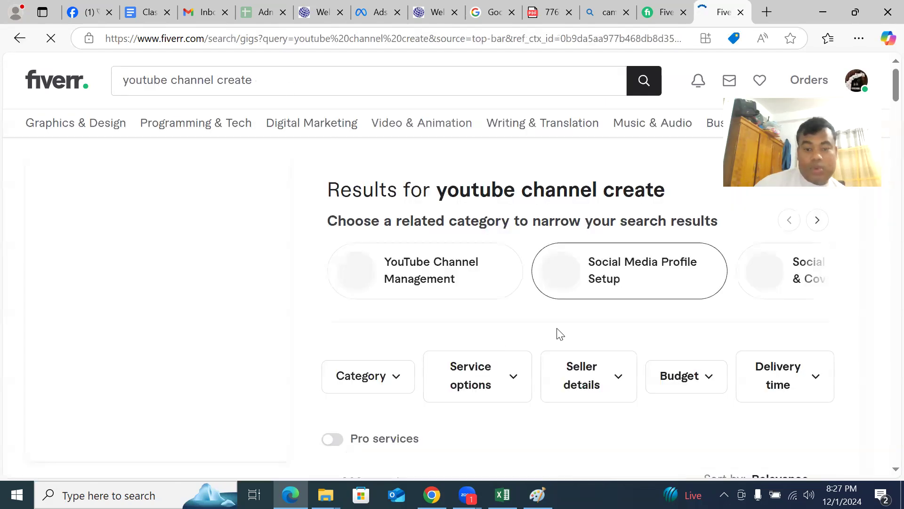
scroll(551, 330, "down", 4)
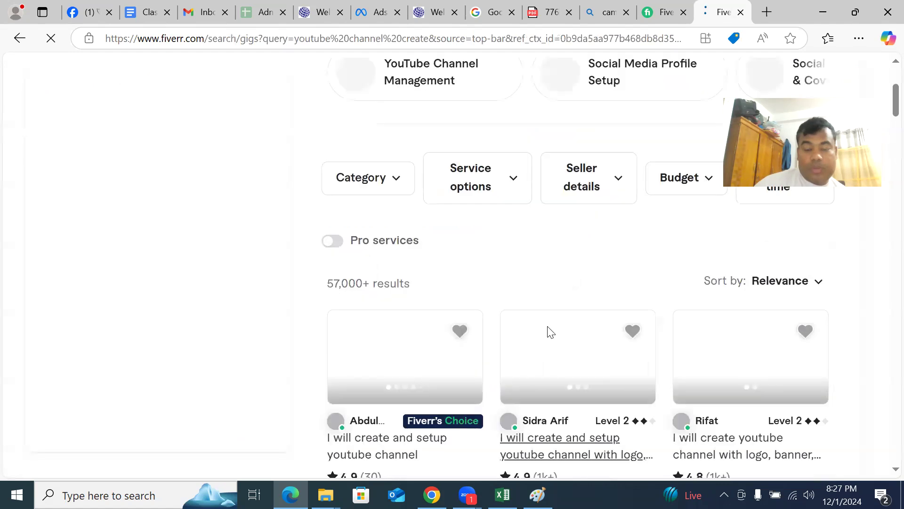
scroll(534, 212, "down", 2)
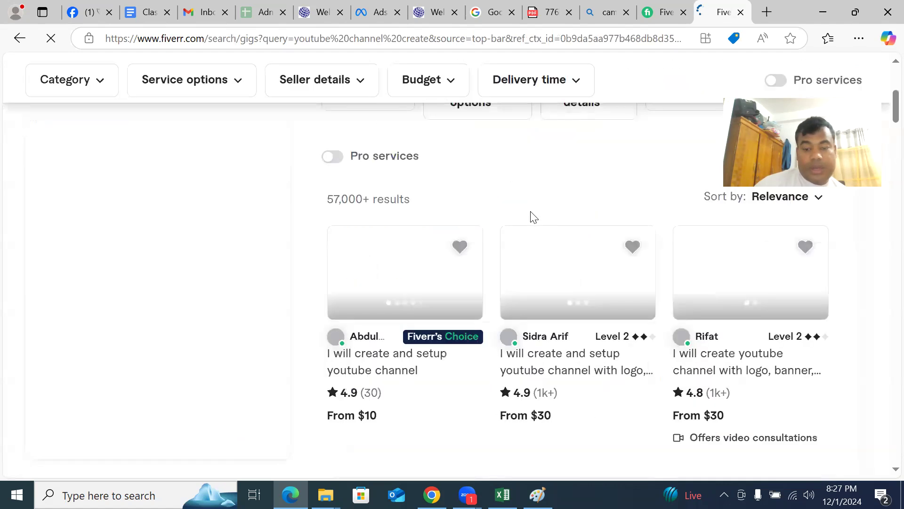
scroll(526, 323, "down", 6)
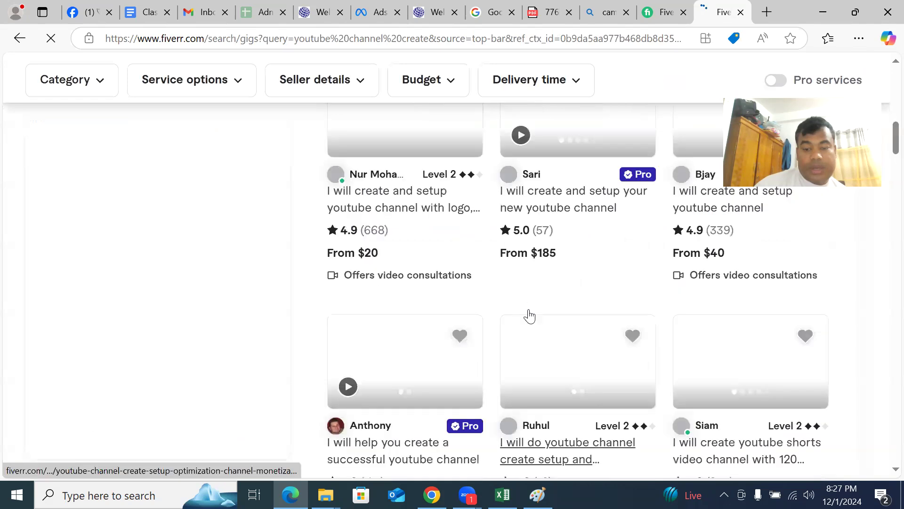
scroll(535, 207, "up", 5)
scroll(538, 211, "up", 3)
mouse_move(464, 124)
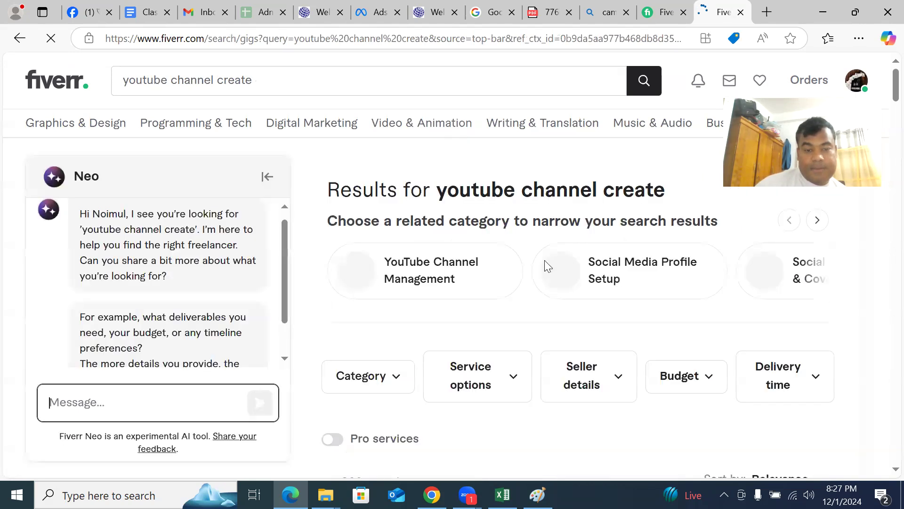
- Open the gig "I will create and setup youtube channel" and page through its channel samples before returning to the search results
scroll(453, 326, "down", 5)
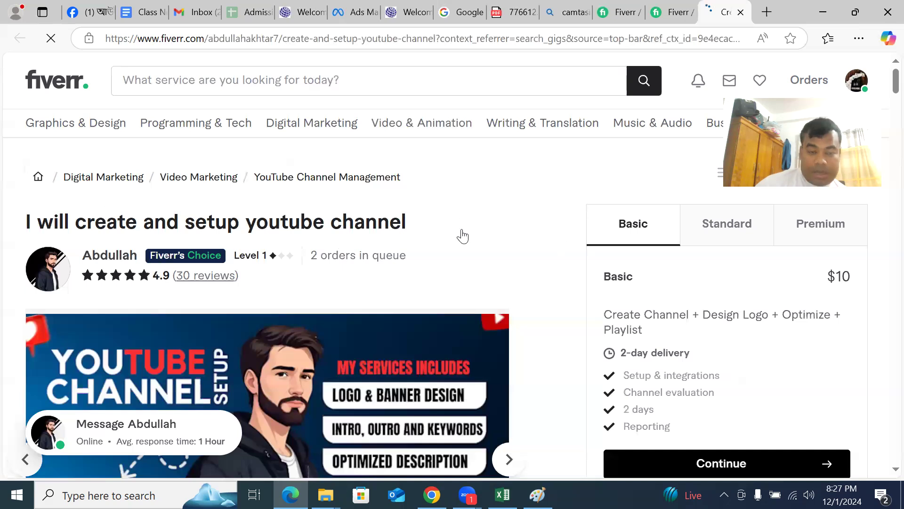
scroll(497, 250, "down", 5)
left_click(509, 247)
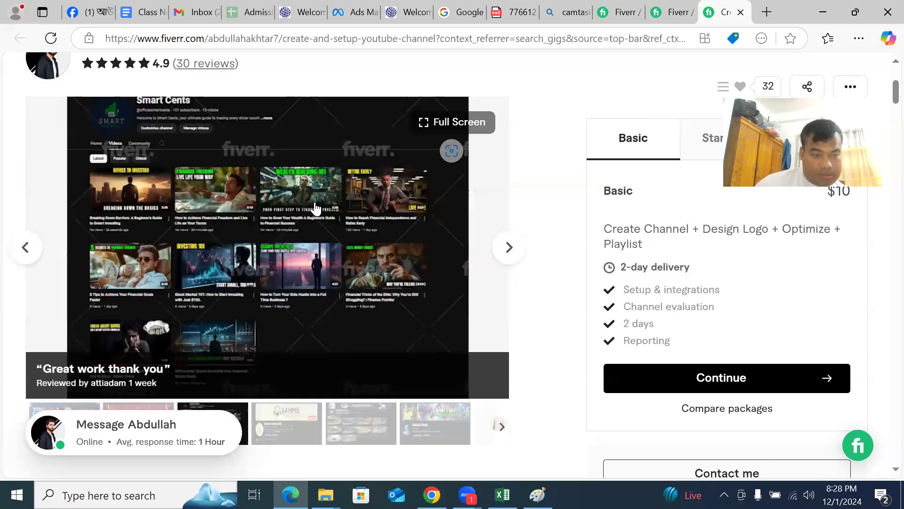
left_click(508, 247)
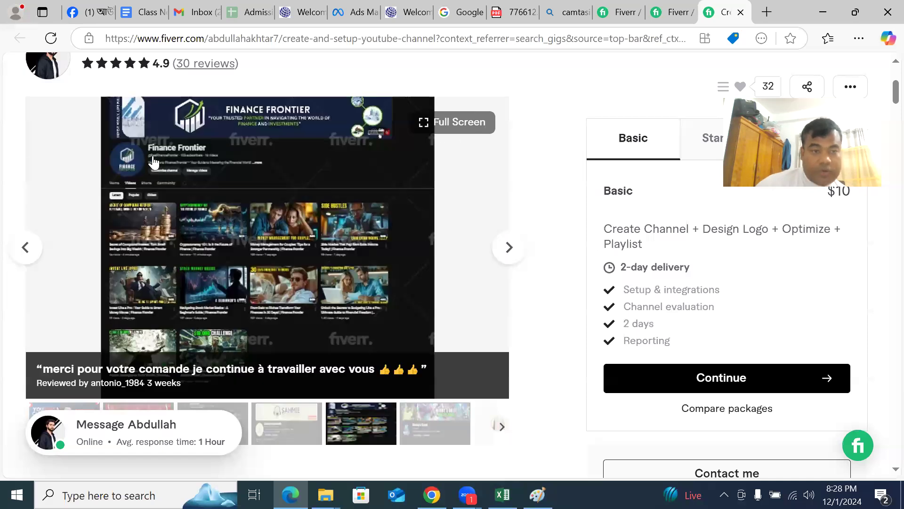
left_click(509, 248)
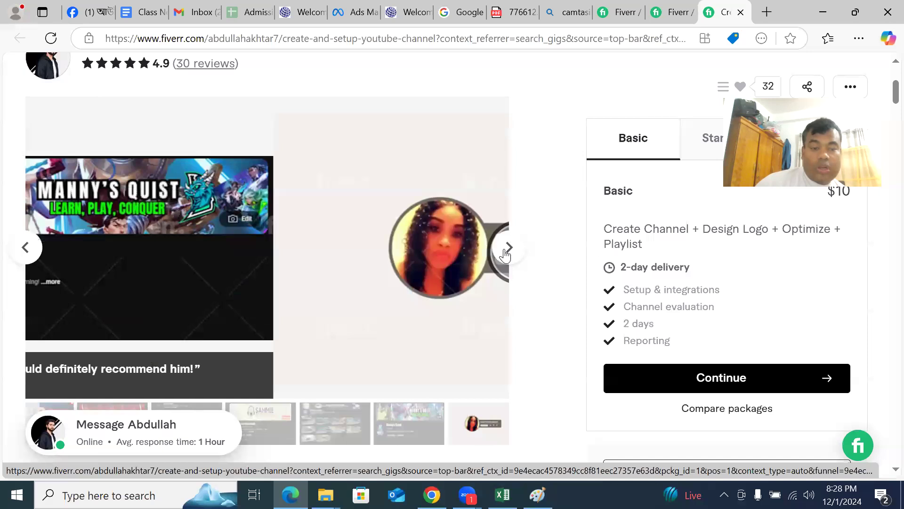
left_click(507, 249)
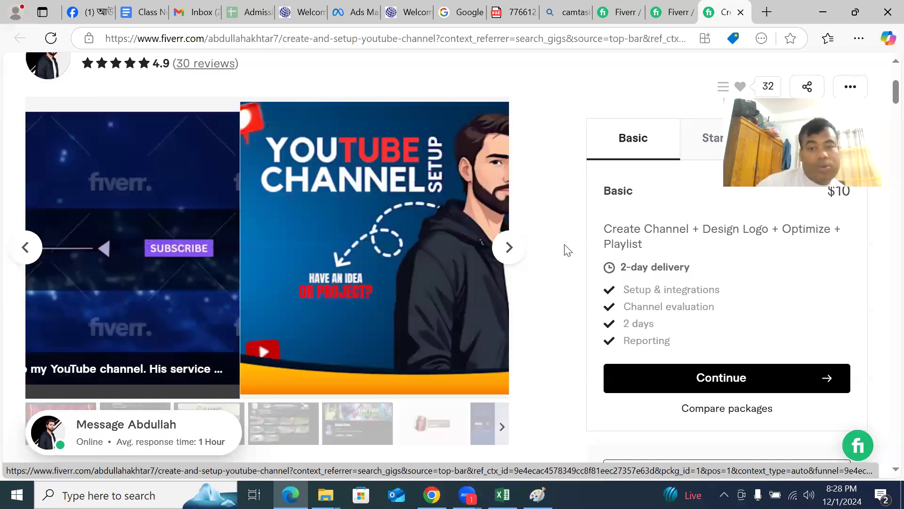
scroll(566, 244, "up", 5)
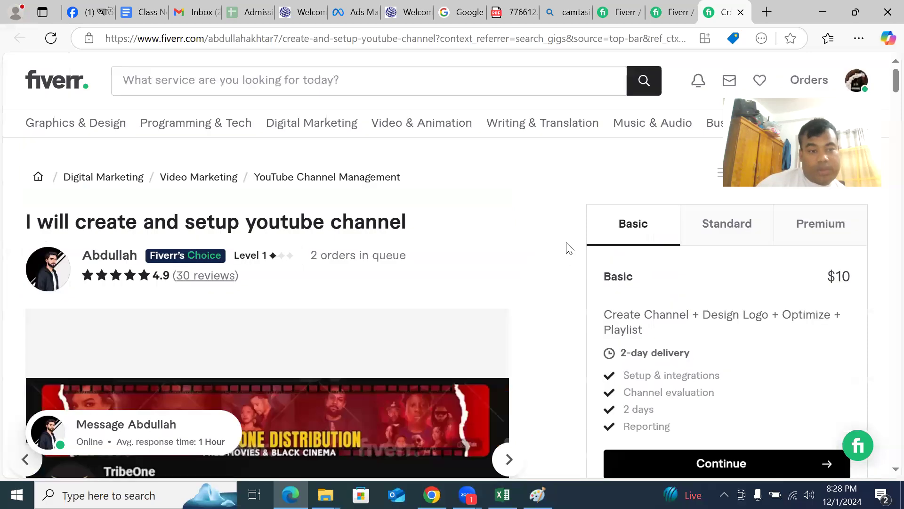
left_click(677, 14)
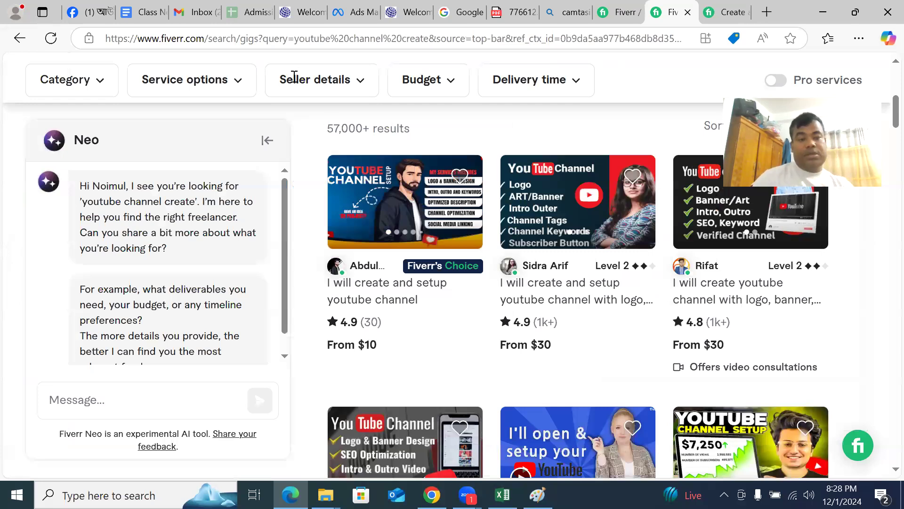
- Search Fiverr for "wordpress website create" and look over the listed gigs
key("ctrl+shift+Tab")
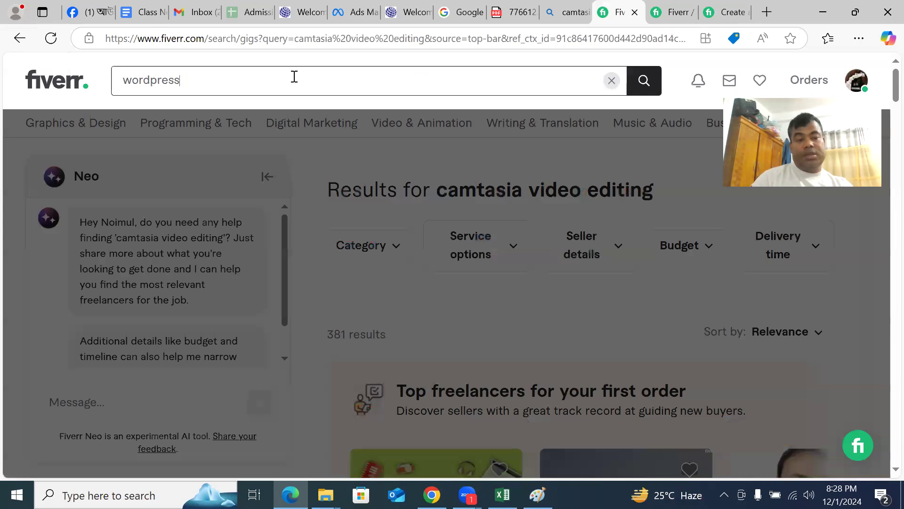
type("website c")
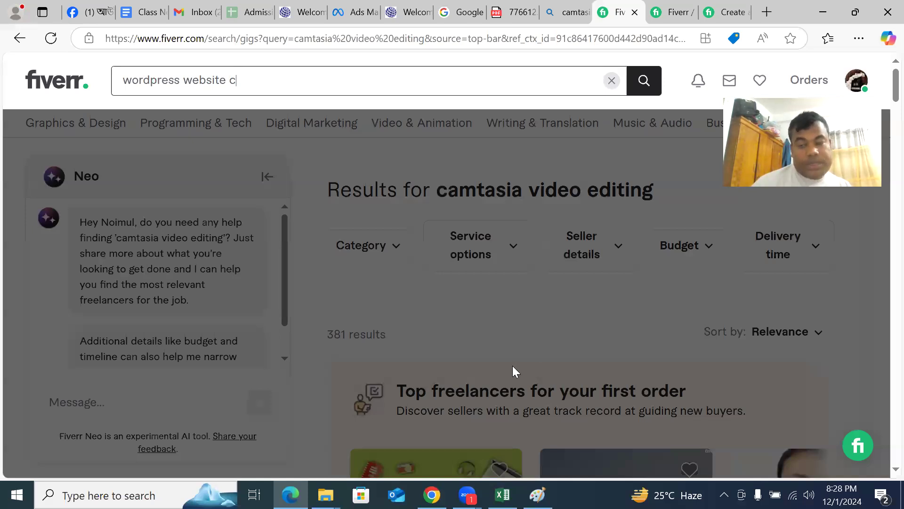
type("reate")
key("Return")
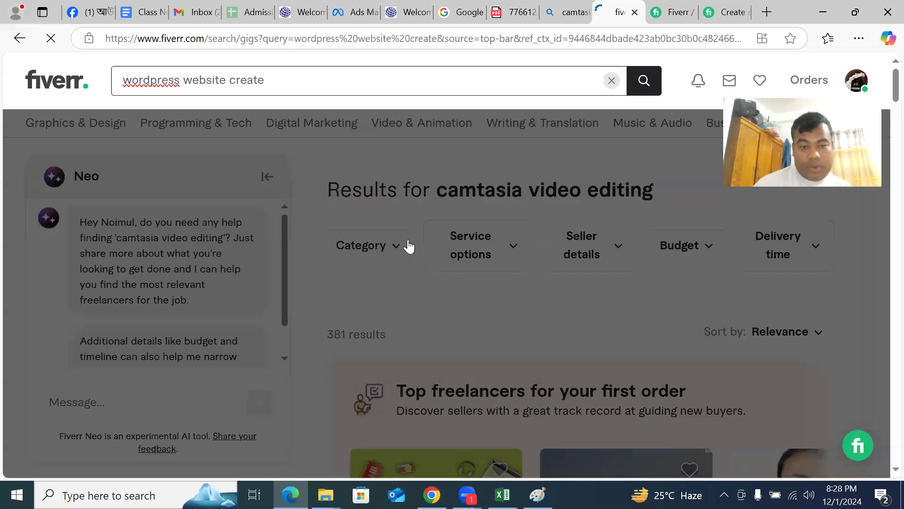
scroll(428, 248, "down", 5)
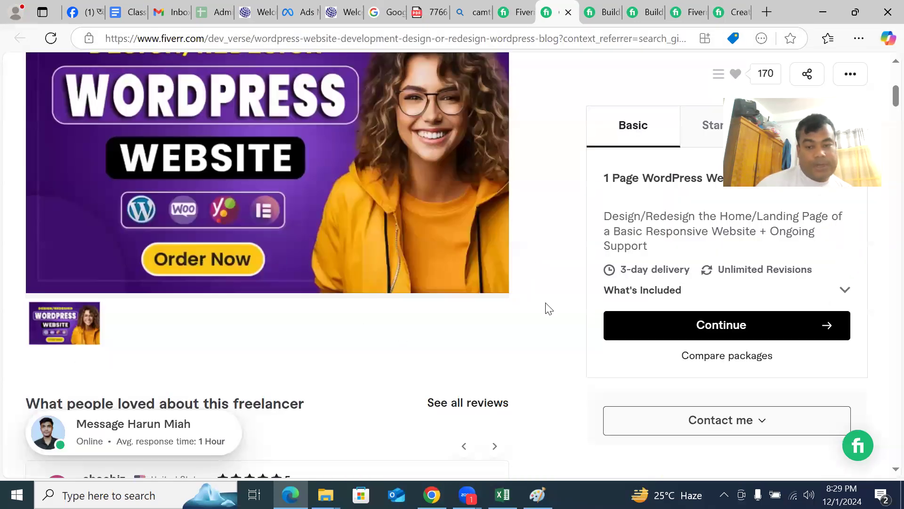
- Read through the WordPress website gig down to its portfolio and preview the Beverage Shop Website project
scroll(545, 311, "down", 8)
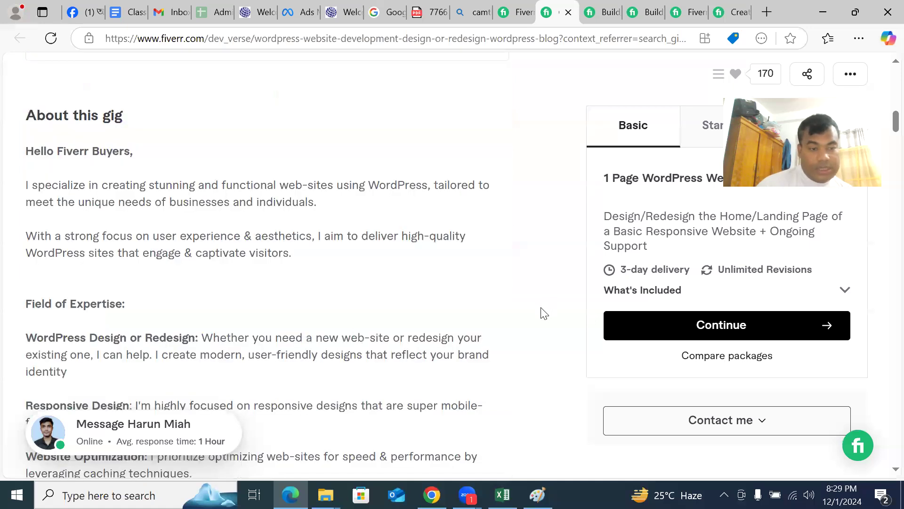
scroll(542, 316, "down", 10)
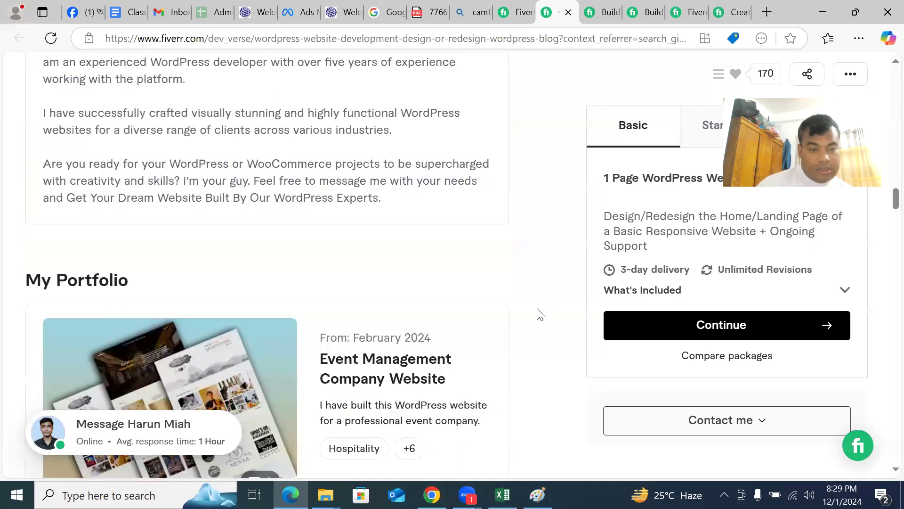
scroll(29, 70, "down", 4)
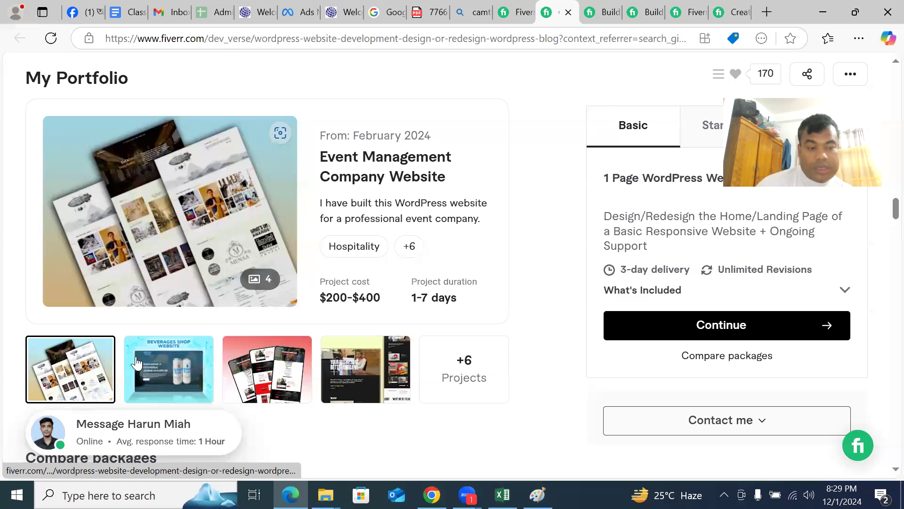
left_click(171, 369)
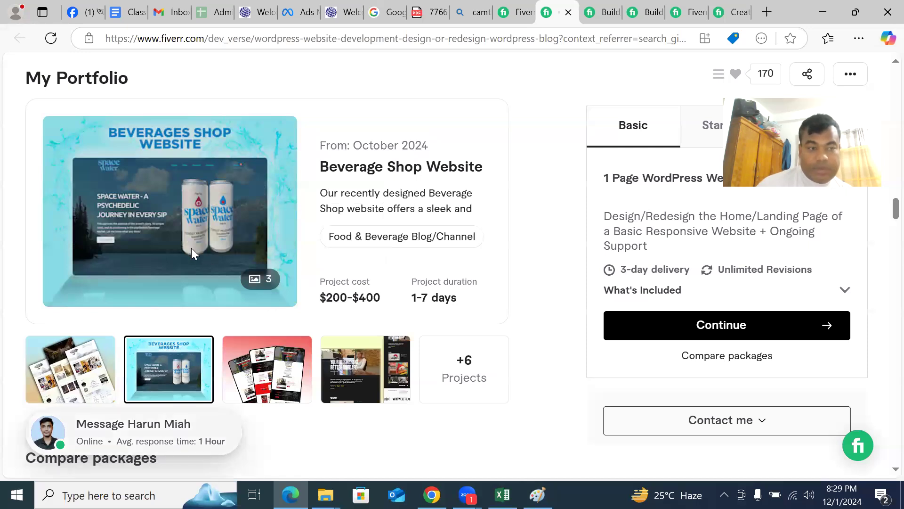
- Highlight the My Portfolio heading and preview the Event Management Company and Digital Marketing Agency website projects
scroll(48, 290, "up", 4)
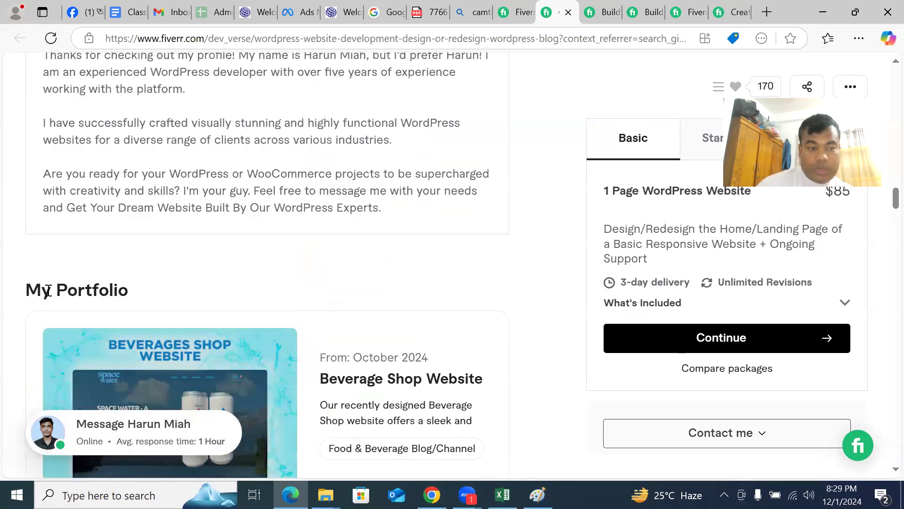
triple_click(172, 293)
scroll(365, 92, "down", 4)
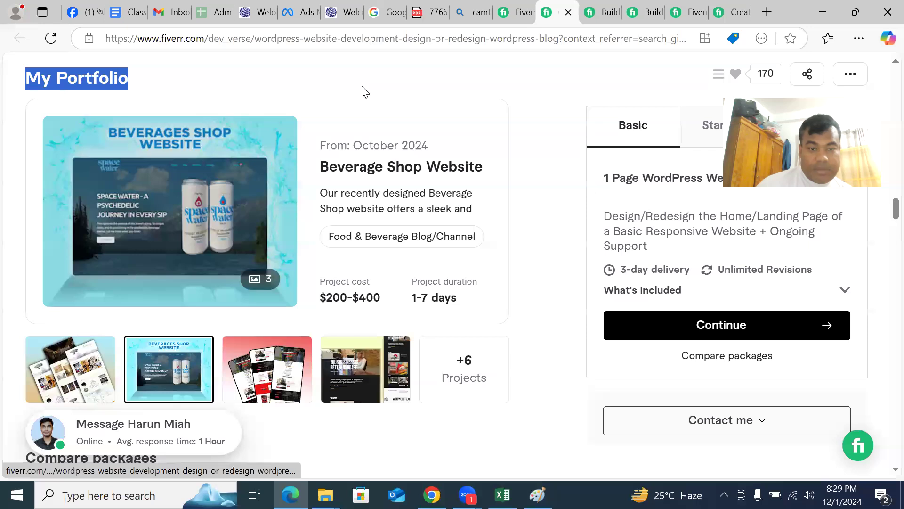
left_click(83, 379)
left_click(281, 376)
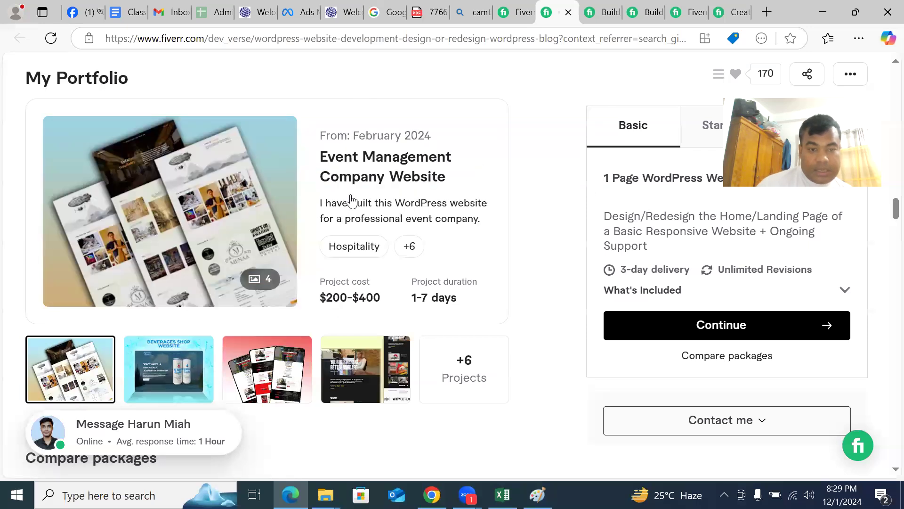
left_click(333, 371)
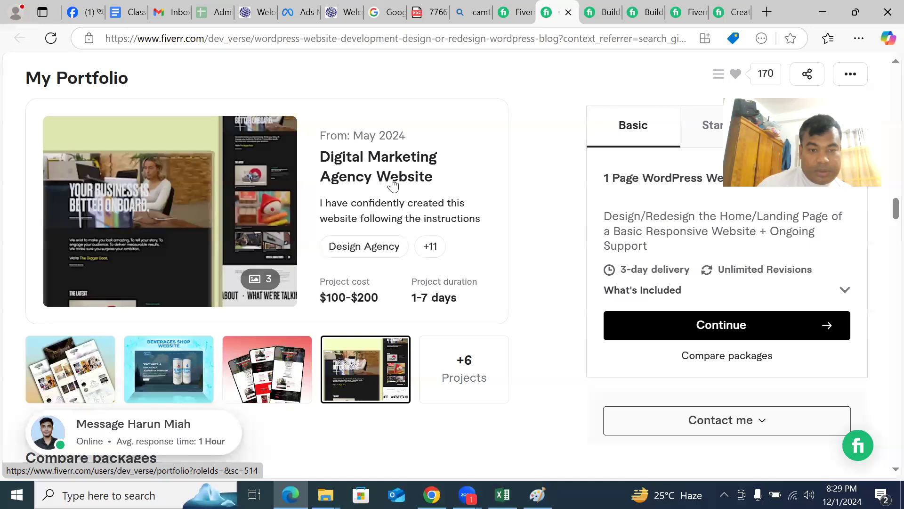
- Open the seller's full portfolio from the remaining projects and look through all the website development samples
left_click(458, 364)
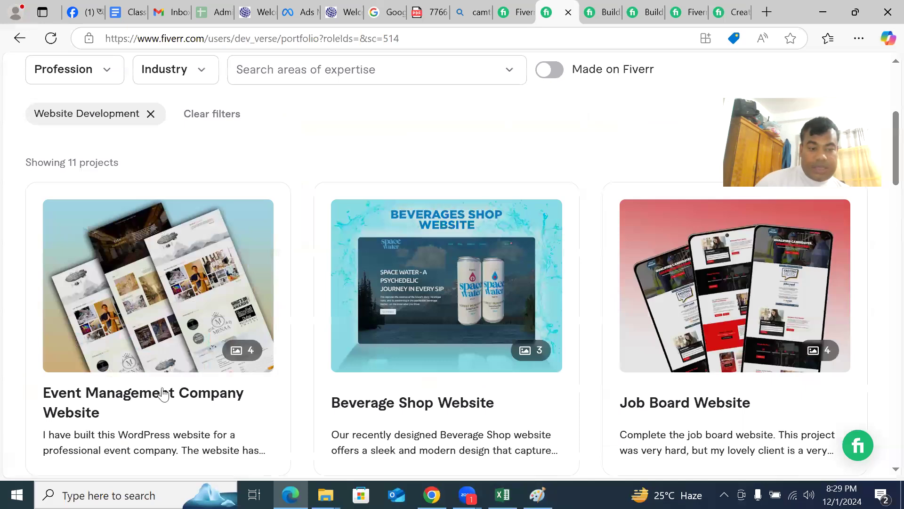
scroll(155, 379, "down", 1)
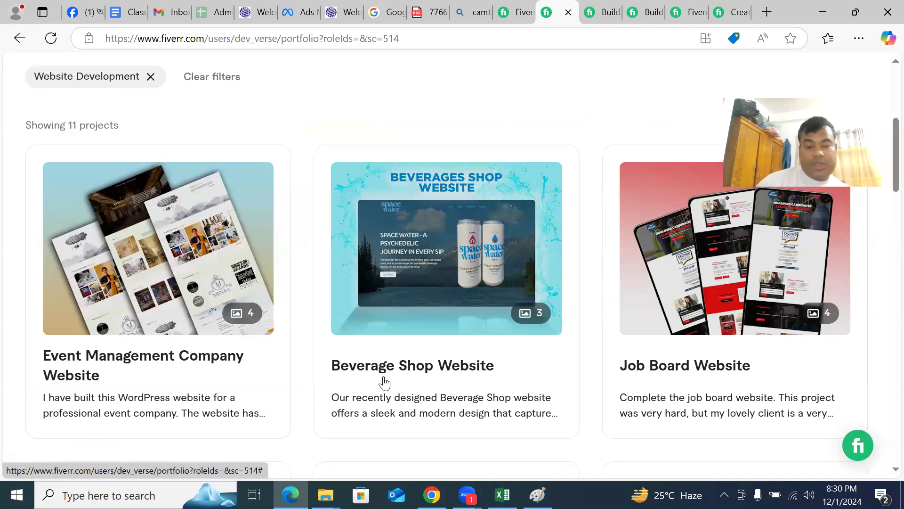
scroll(726, 389, "down", 1)
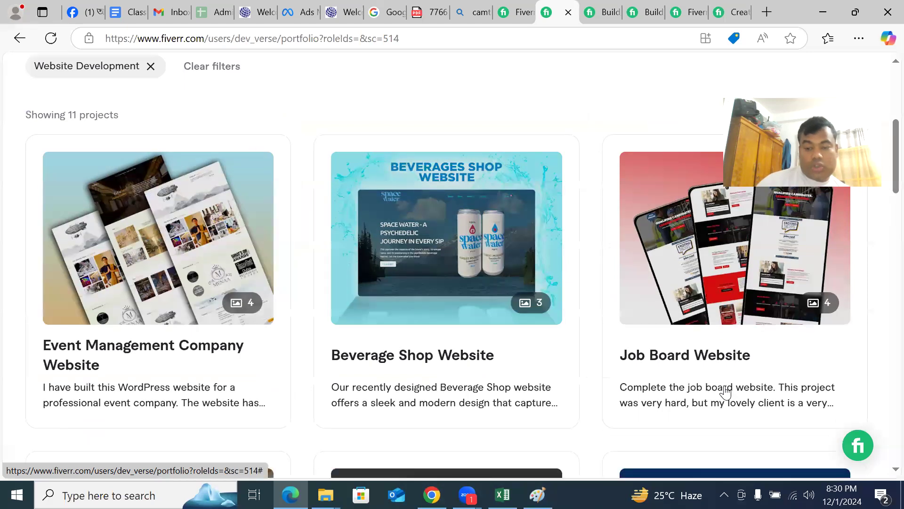
scroll(687, 312, "down", 5)
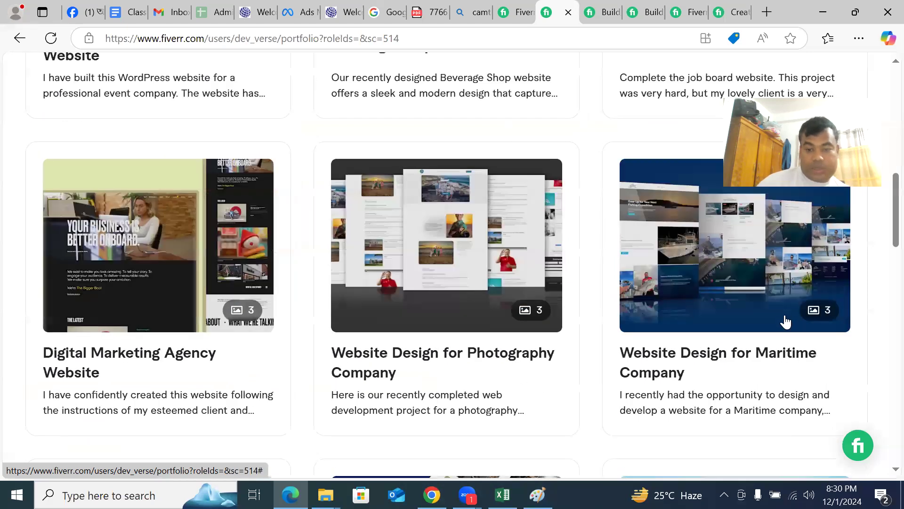
scroll(779, 323, "down", 5)
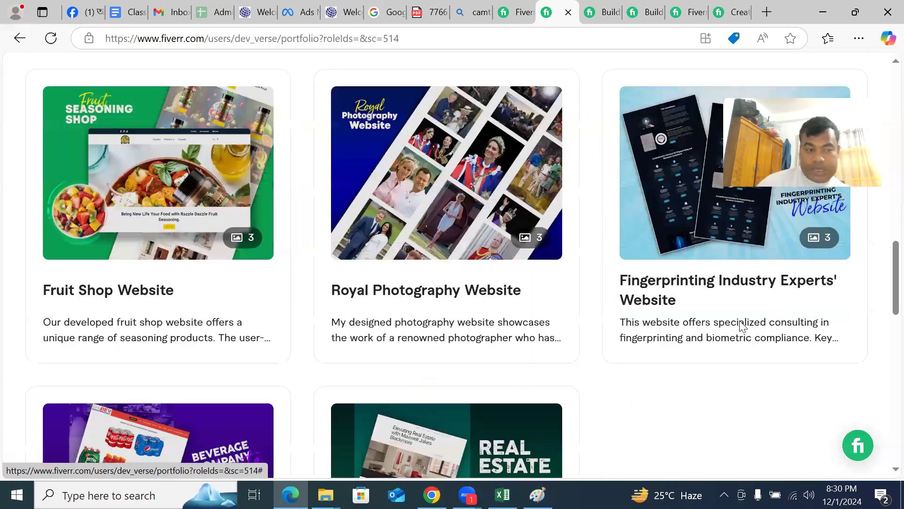
scroll(224, 276, "down", 6)
- Open the Beverage Company Website project, examine its description, price range, duration and page images, and close it
left_click(191, 258)
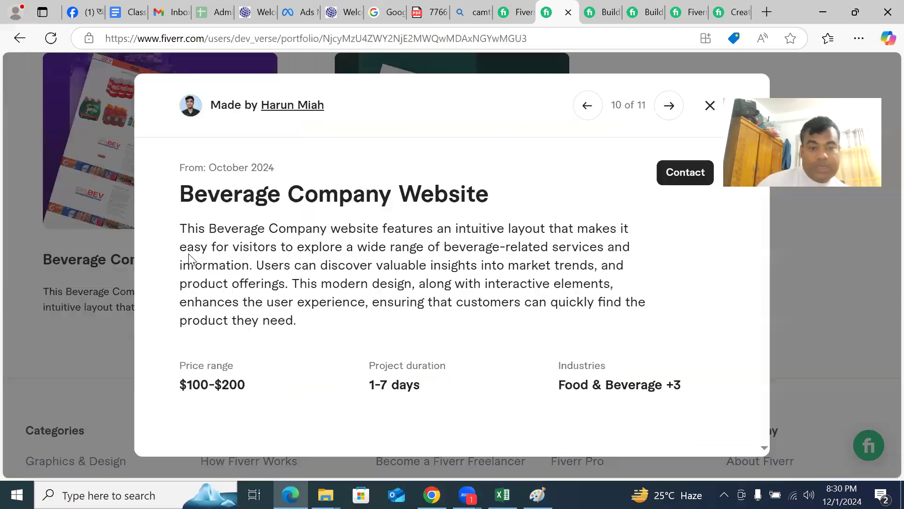
scroll(297, 285, "down", 3)
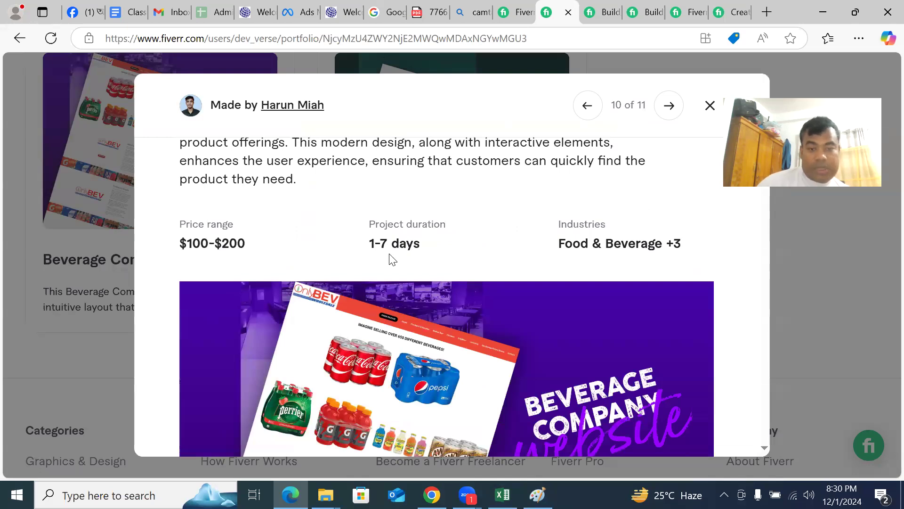
scroll(616, 256, "down", 5)
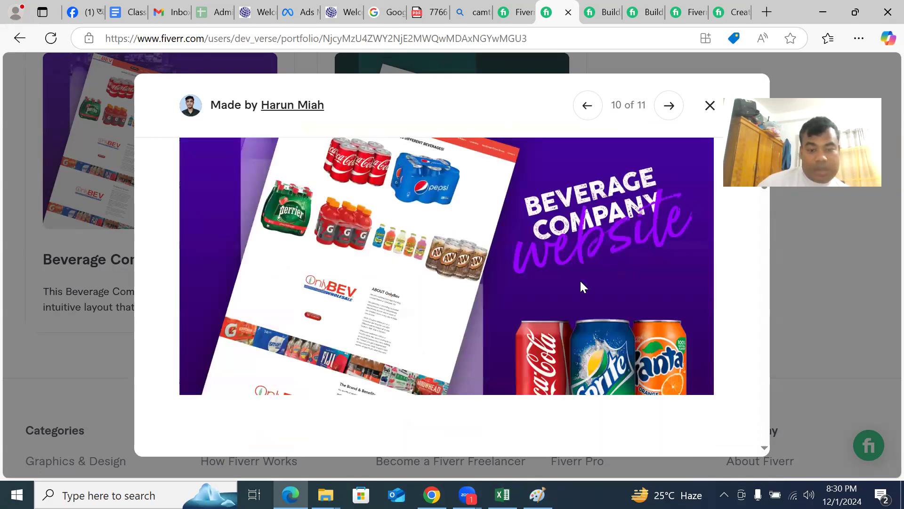
scroll(434, 296, "down", 8)
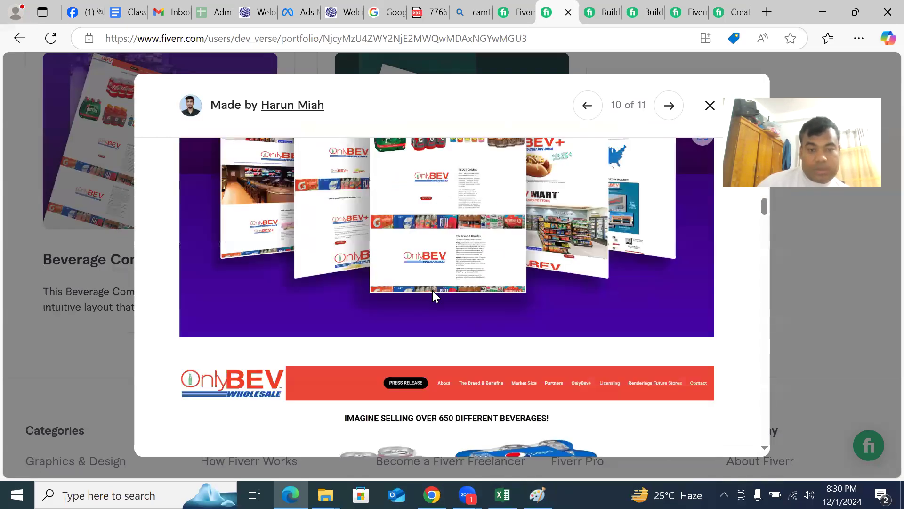
scroll(433, 295, "up", 5)
scroll(432, 297, "down", 10)
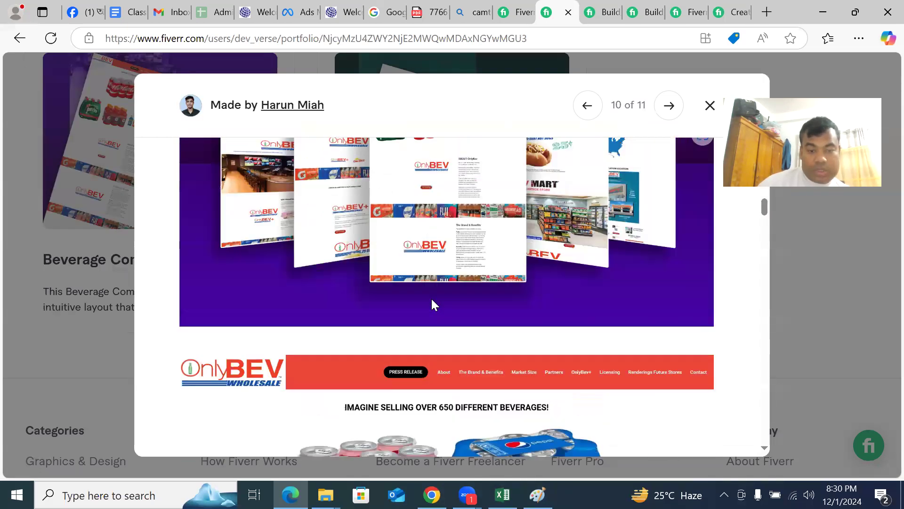
scroll(433, 297, "down", 10)
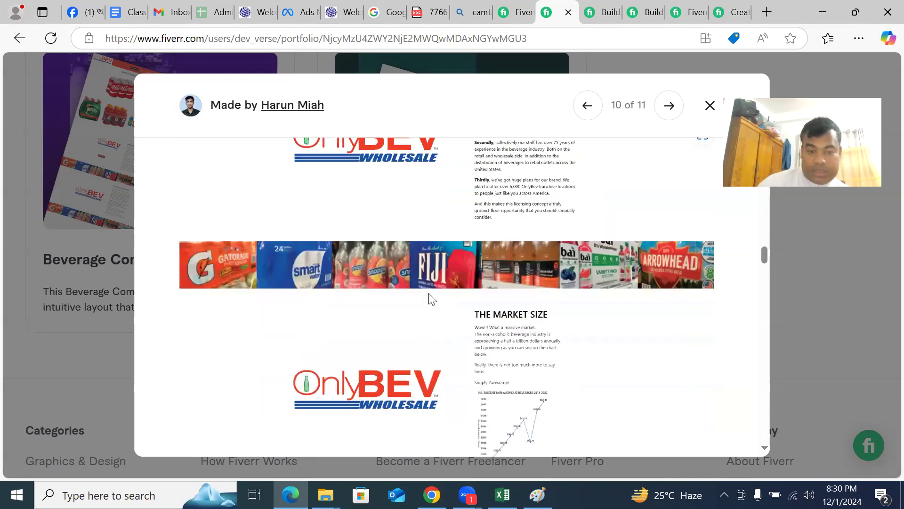
scroll(433, 283, "down", 5)
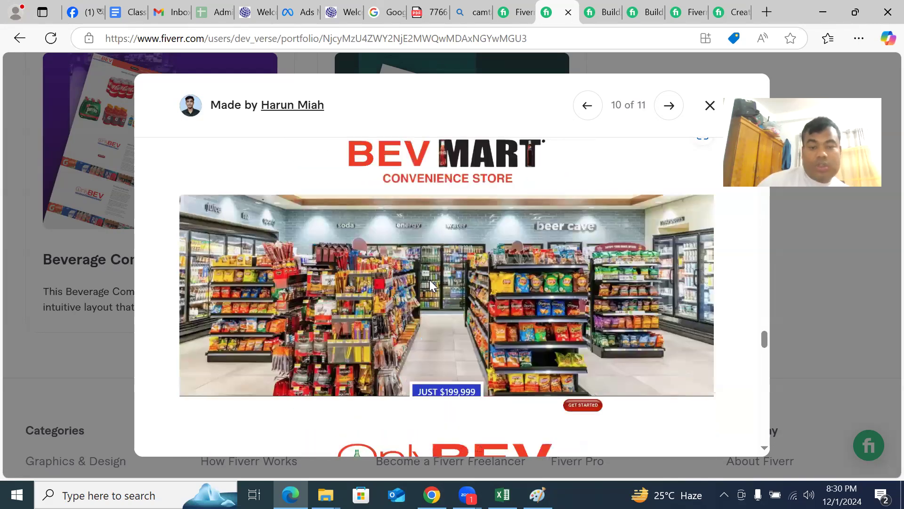
scroll(427, 285, "down", 10)
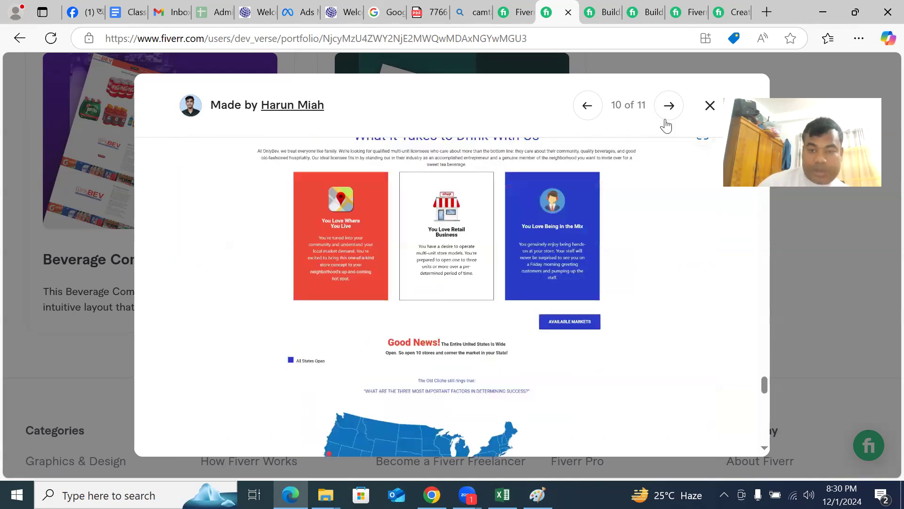
left_click(710, 105)
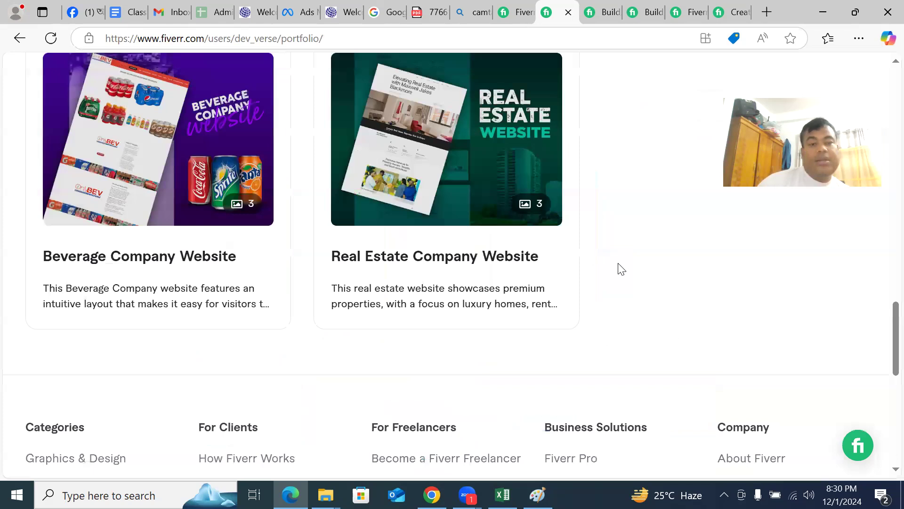
- Go back to the "wordpress website create" search results and look over the gigs up to the start of the page
scroll(612, 252, "up", 5)
scroll(616, 248, "up", 7)
scroll(486, 143, "up", 5)
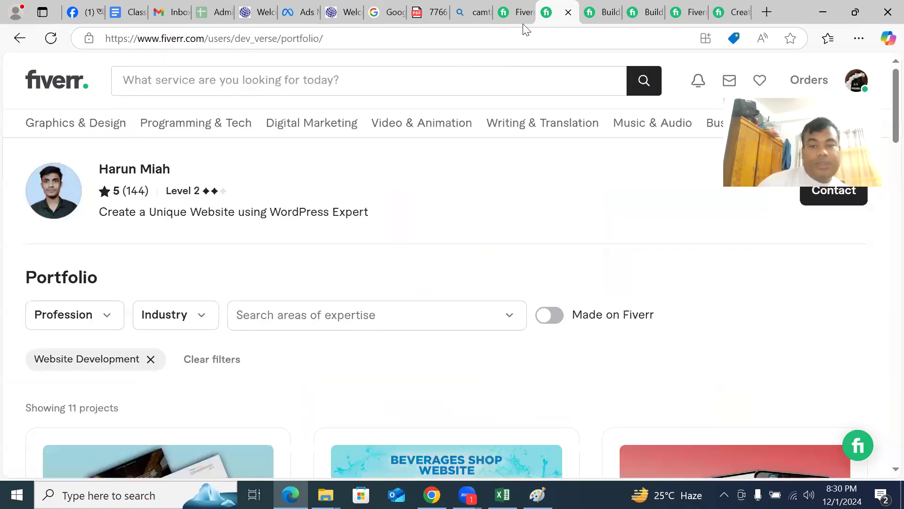
left_click(518, 12)
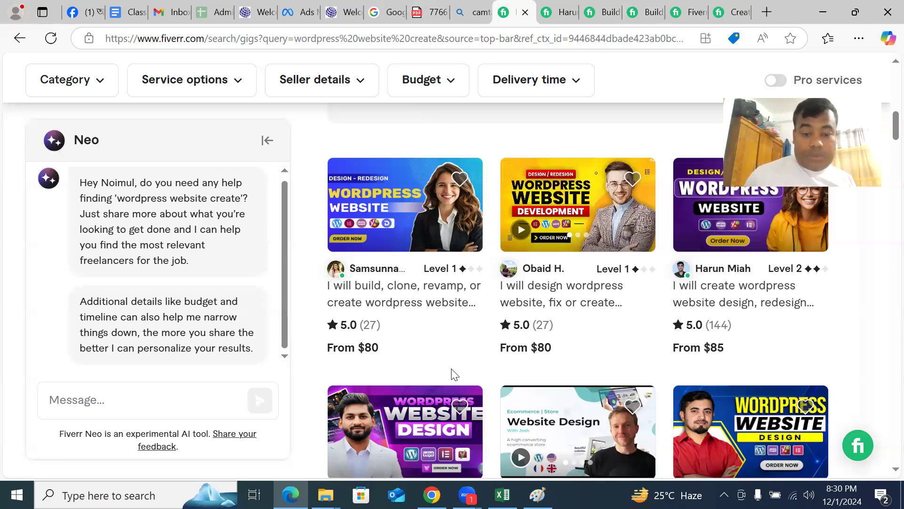
scroll(396, 172, "up", 10)
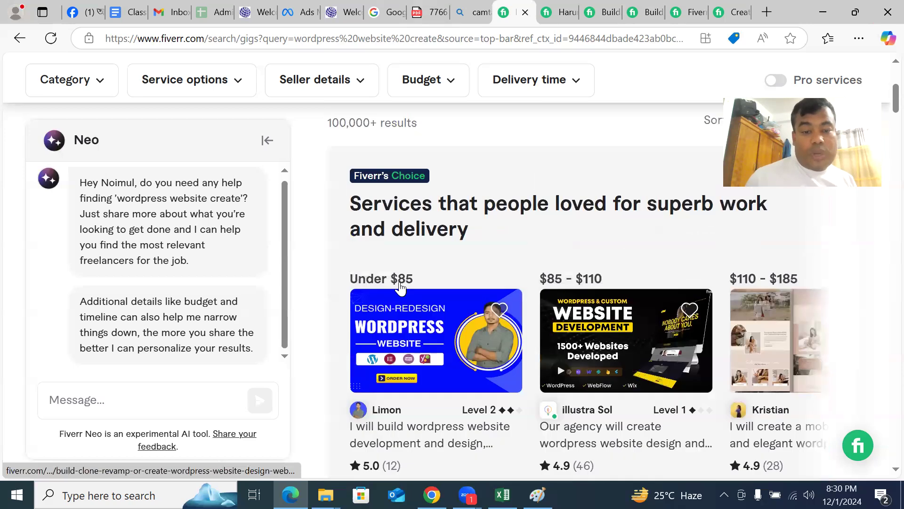
scroll(397, 298, "up", 2)
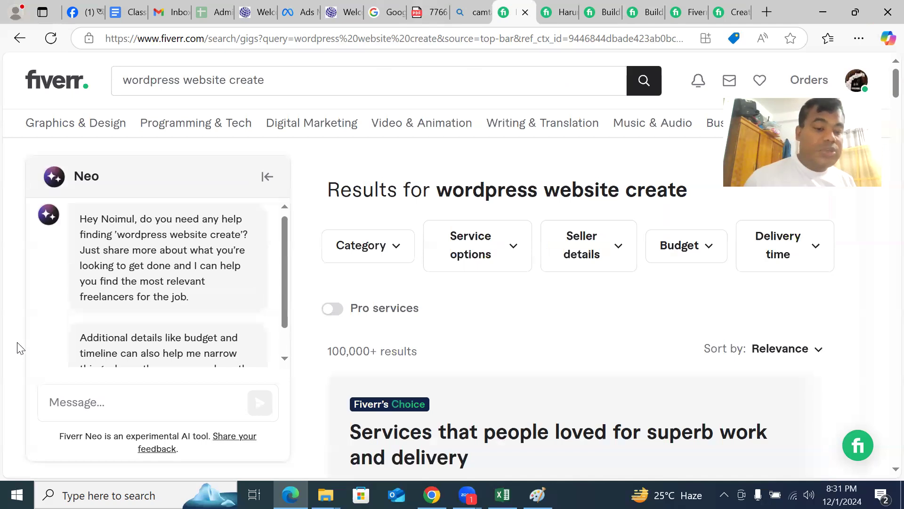
scroll(196, 330, "down", 1)
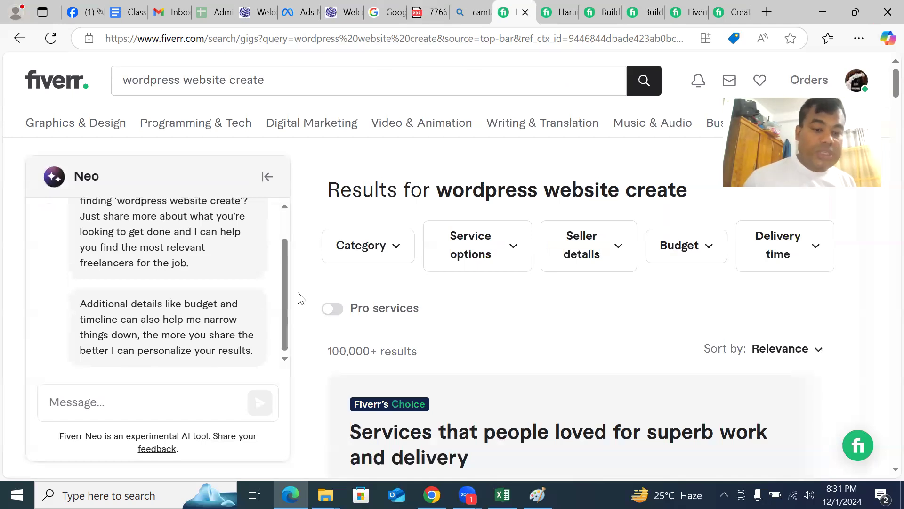
scroll(244, 283, "up", 1)
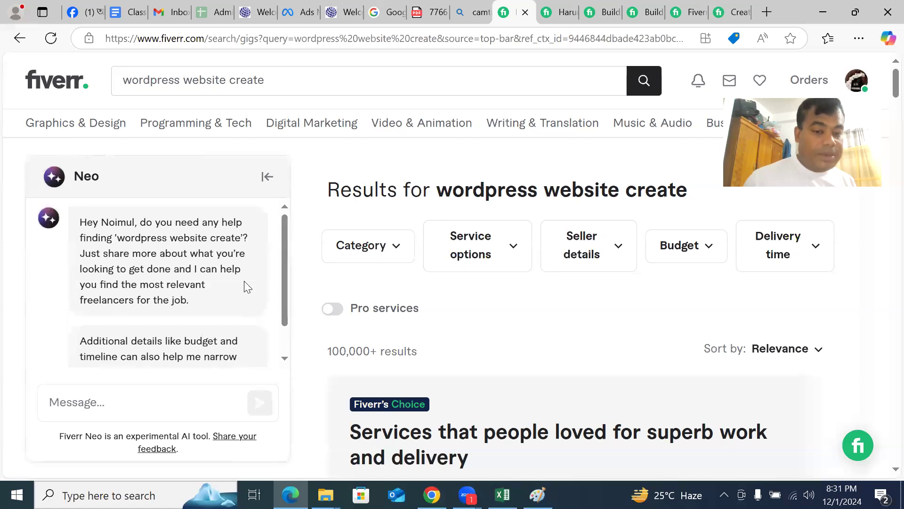
- Open the Fiverr home page and look over the gigs based on browsing history and the suggested gigs
left_click(59, 83)
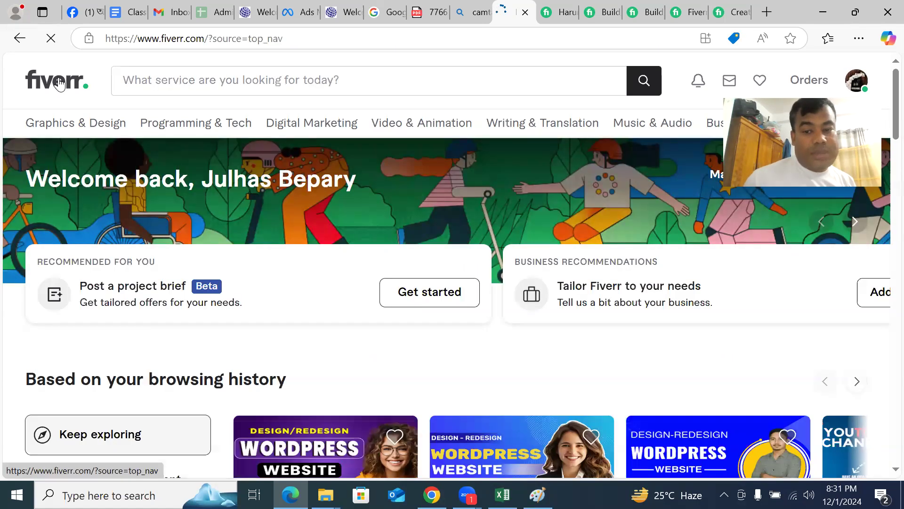
scroll(758, 344, "down", 5)
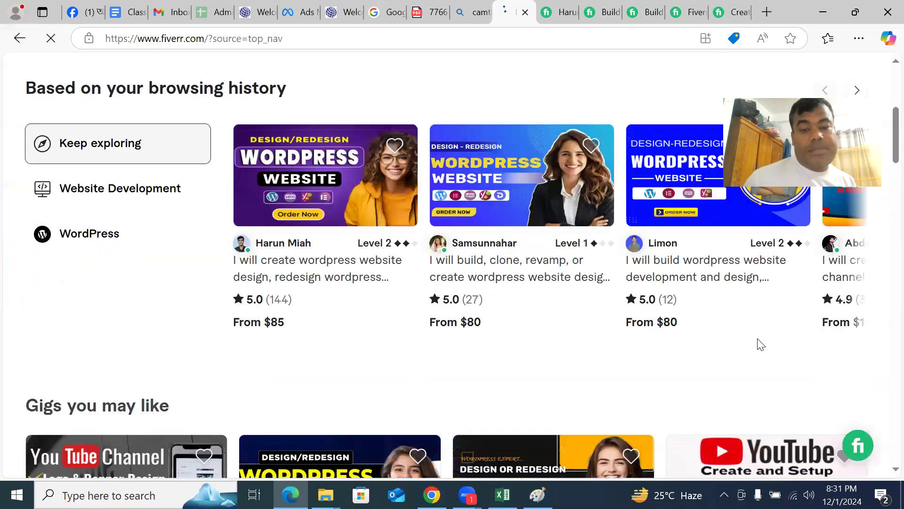
scroll(762, 344, "down", 1)
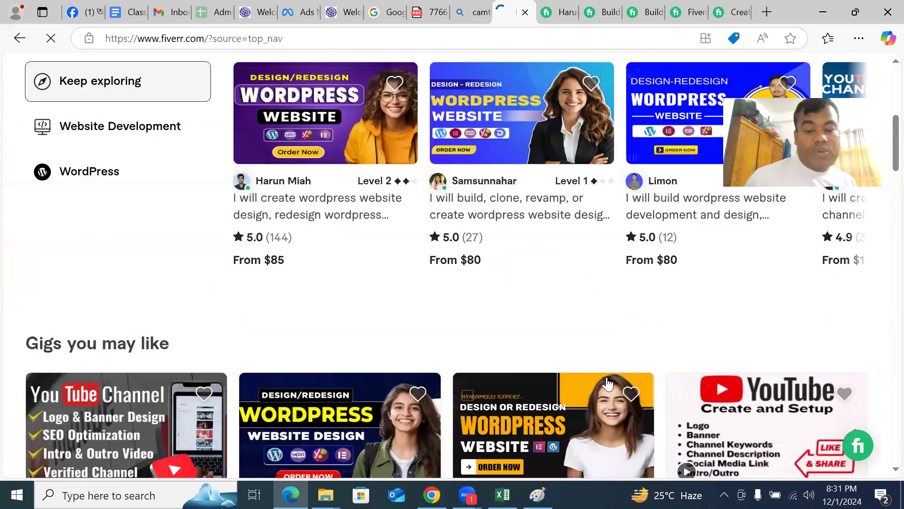
- Open the suggested "Design or Redesign WordPress Website" gig and go through its page to the seller's portfolio
scroll(543, 404, "down", 2)
left_click(541, 404)
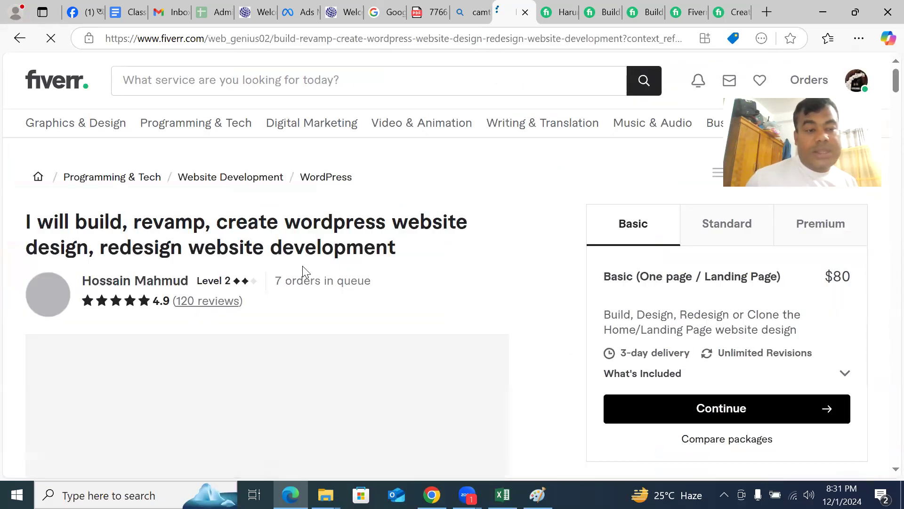
scroll(302, 273, "down", 3)
scroll(296, 283, "up", 3)
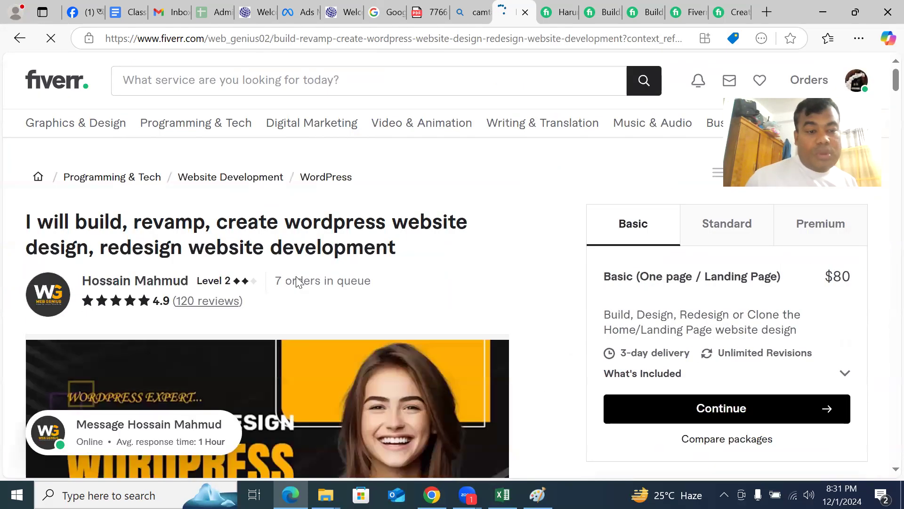
scroll(299, 293, "down", 10)
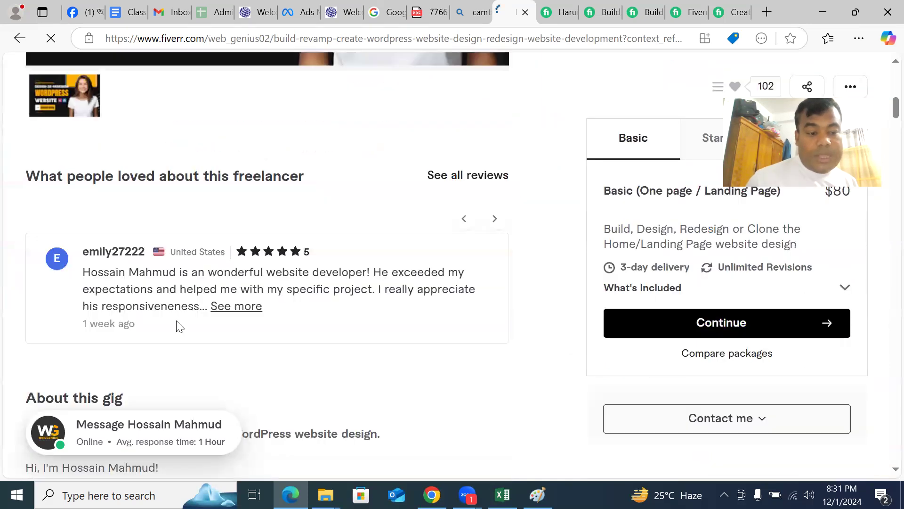
scroll(175, 337, "down", 10)
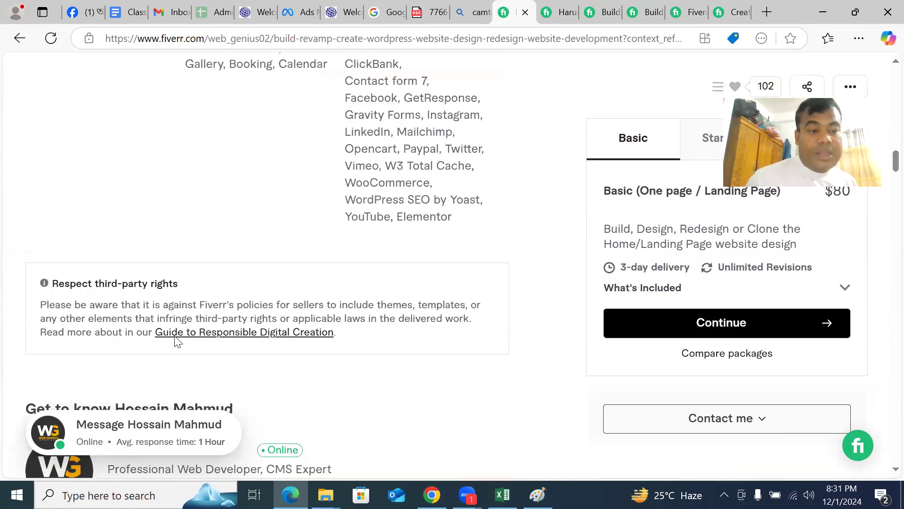
scroll(178, 340, "down", 5)
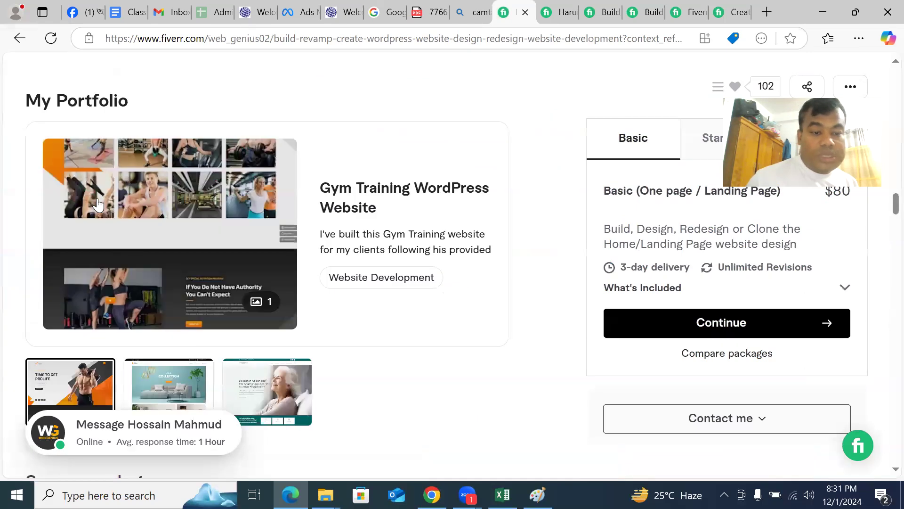
- View the seller's Multivendor eCommerce Website, Gym Training WordPress Website and Caring Website Design portfolio projects
left_click(164, 377)
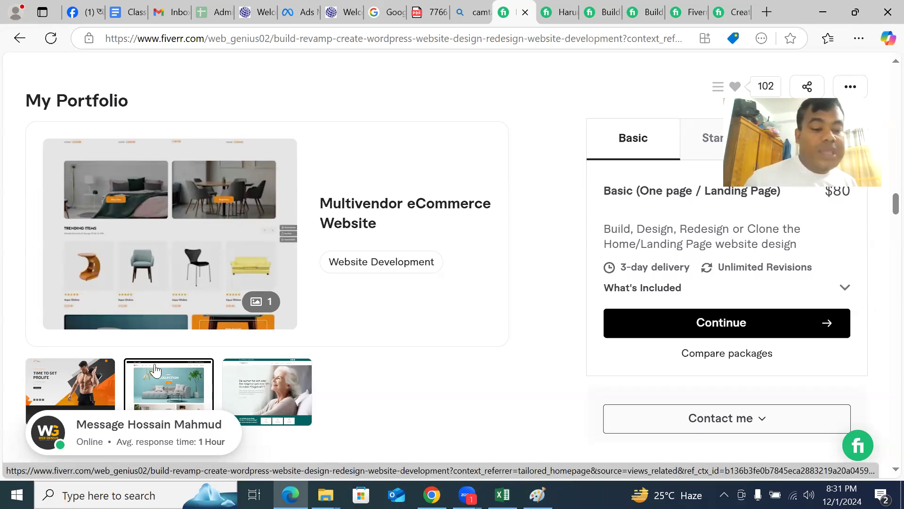
left_click(250, 384)
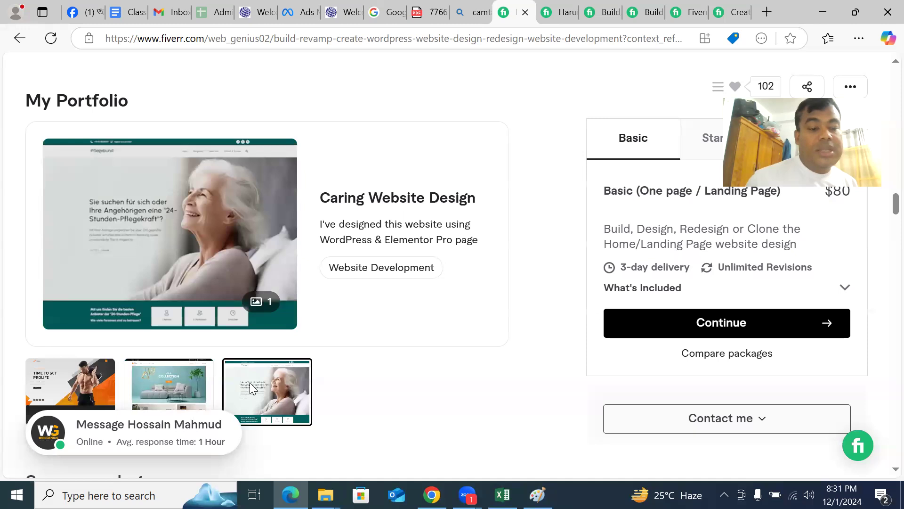
left_click(72, 387)
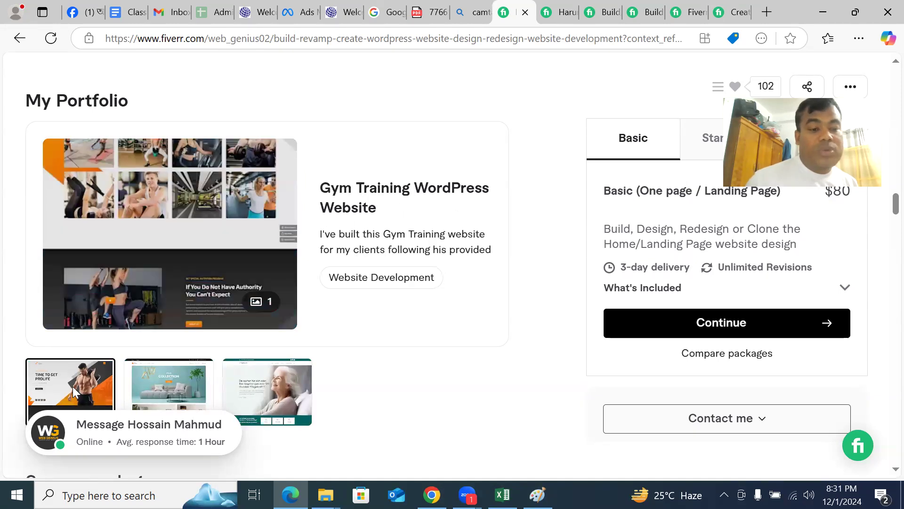
left_click(252, 381)
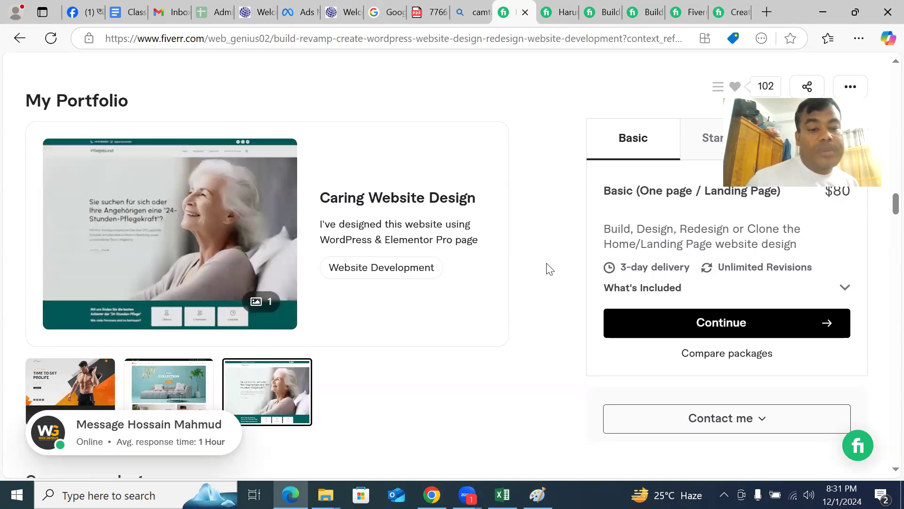
- Look over the gig's package comparison and the seller's profile details, and return to the start of the gig page
scroll(549, 273, "down", 7)
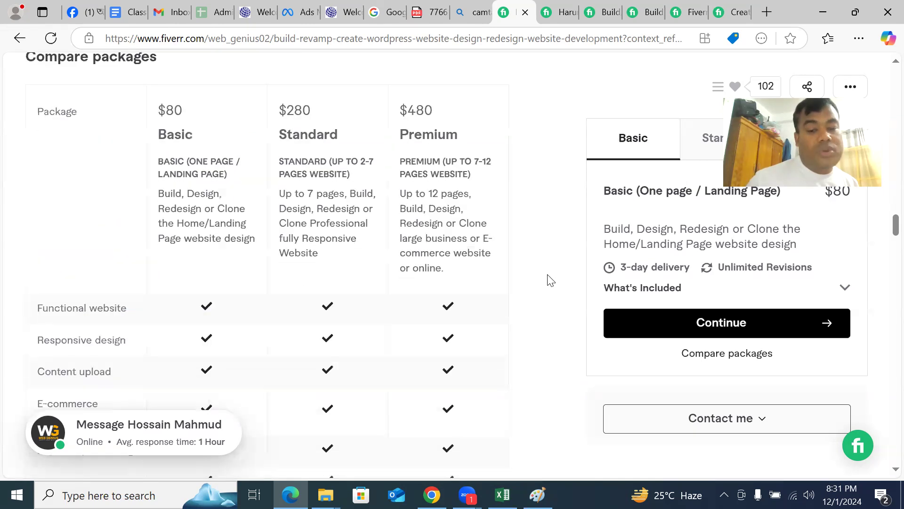
scroll(549, 280, "up", 6)
scroll(547, 279, "up", 5)
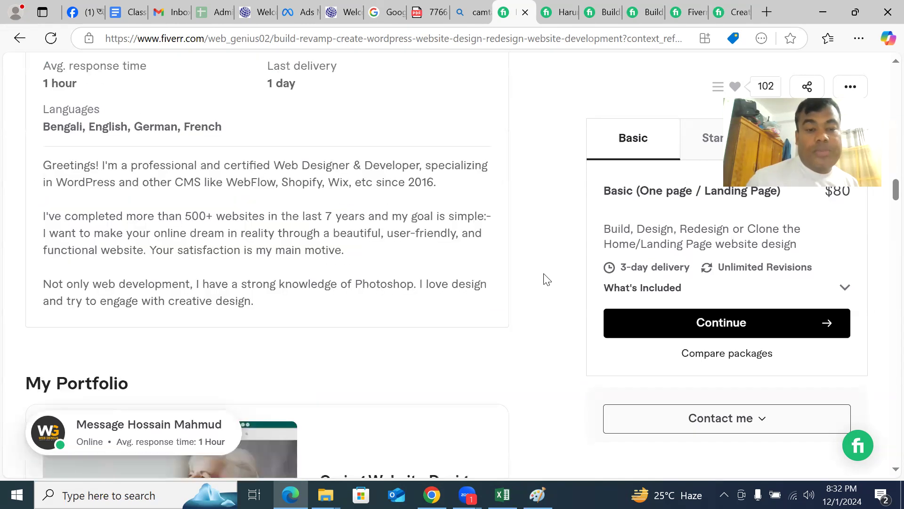
scroll(544, 278, "up", 6)
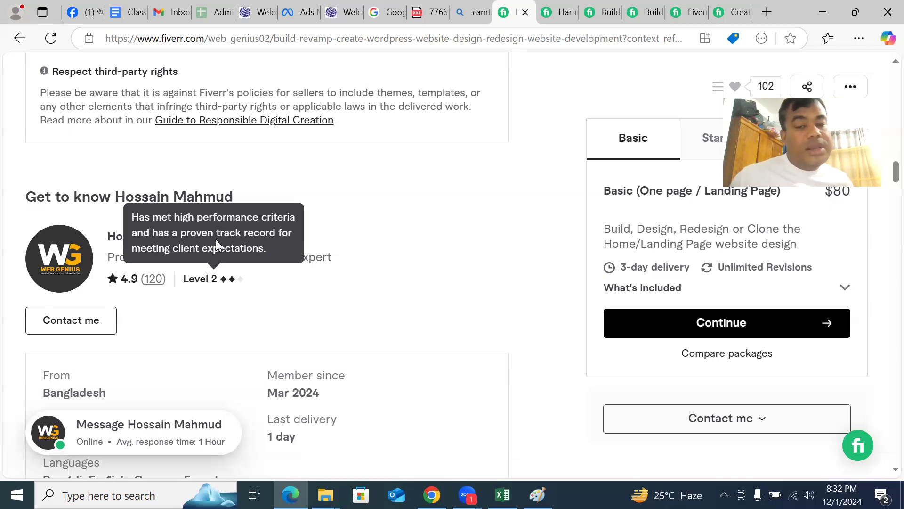
scroll(463, 277, "up", 15)
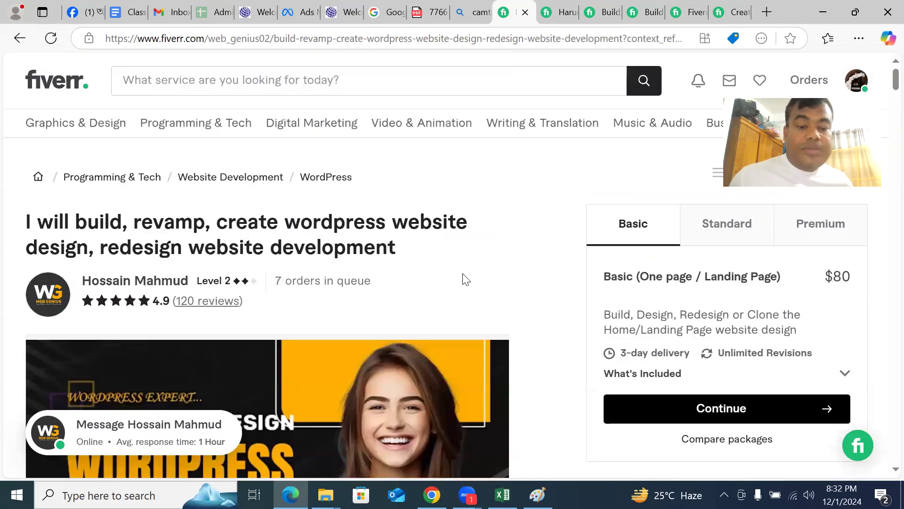
- Examine the gig's cover image, client reviews and the beginning of the About this gig description
scroll(471, 287, "down", 10)
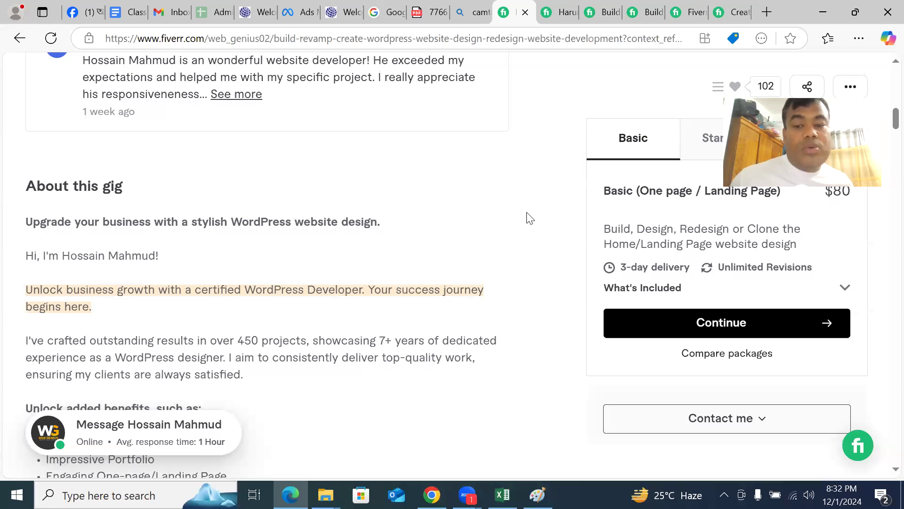
scroll(527, 216, "up", 8)
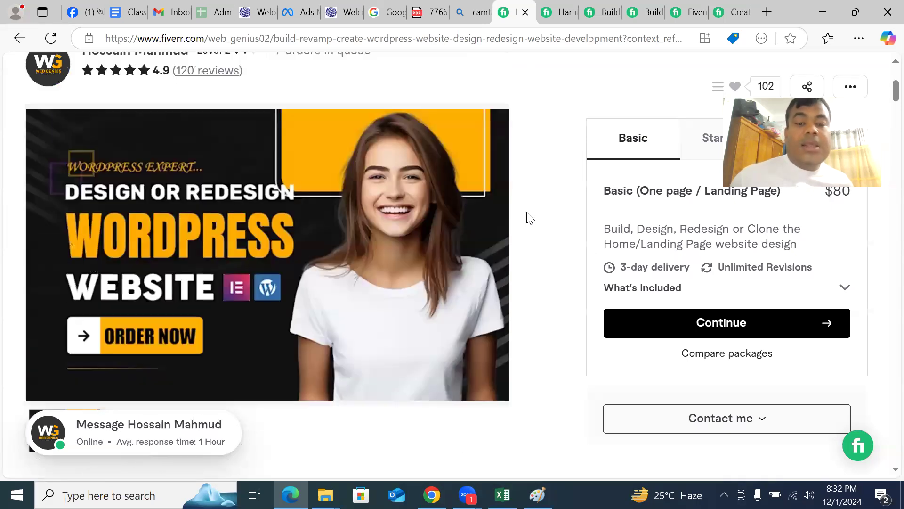
scroll(528, 217, "up", 5)
scroll(539, 235, "down", 6)
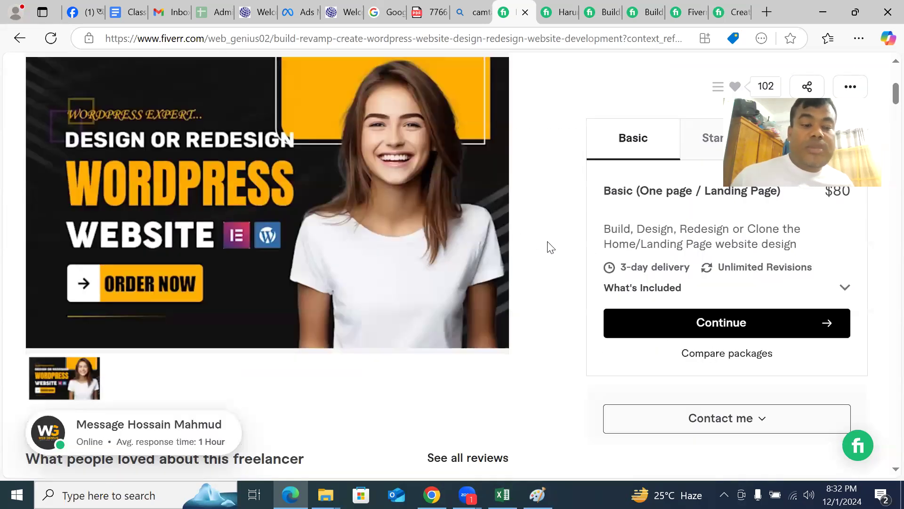
scroll(549, 249, "down", 4)
scroll(551, 264, "down", 3)
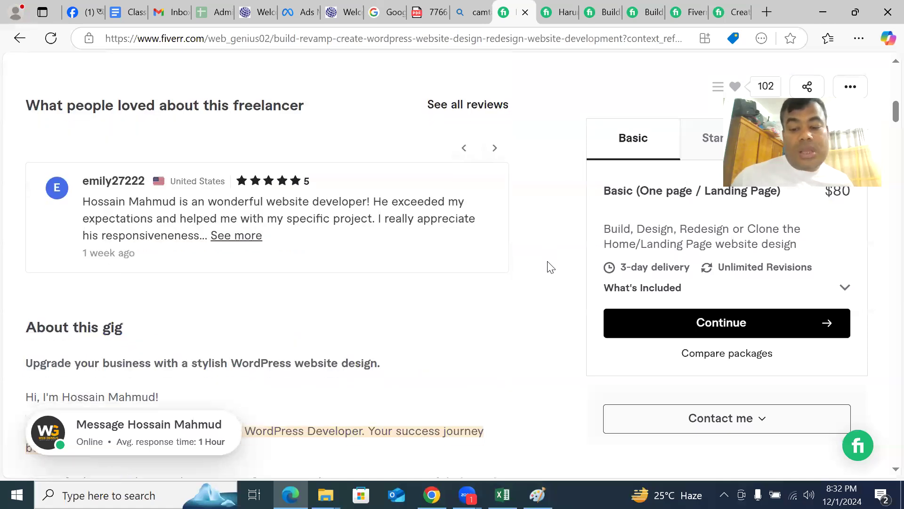
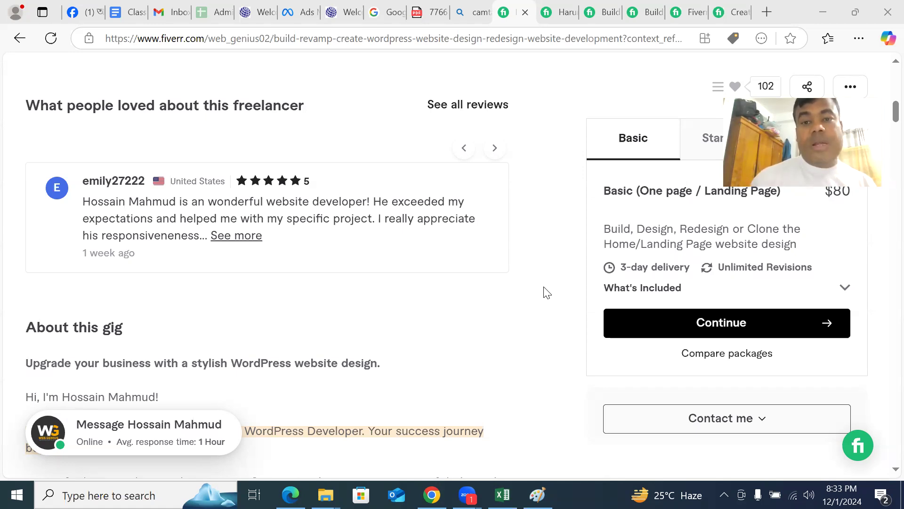
- From the open seller portfolio page, search Fiverr for "wordpress" and look over the resulting gigs
left_click(555, 13)
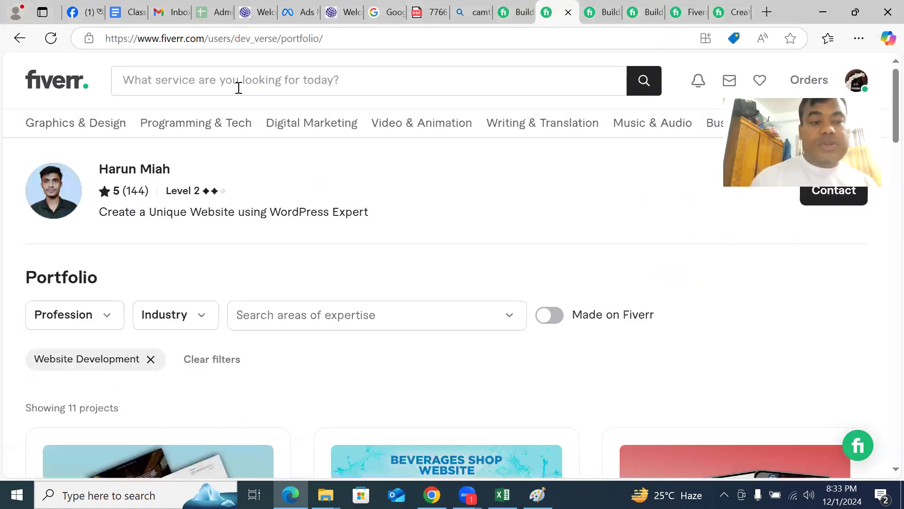
left_click(238, 89)
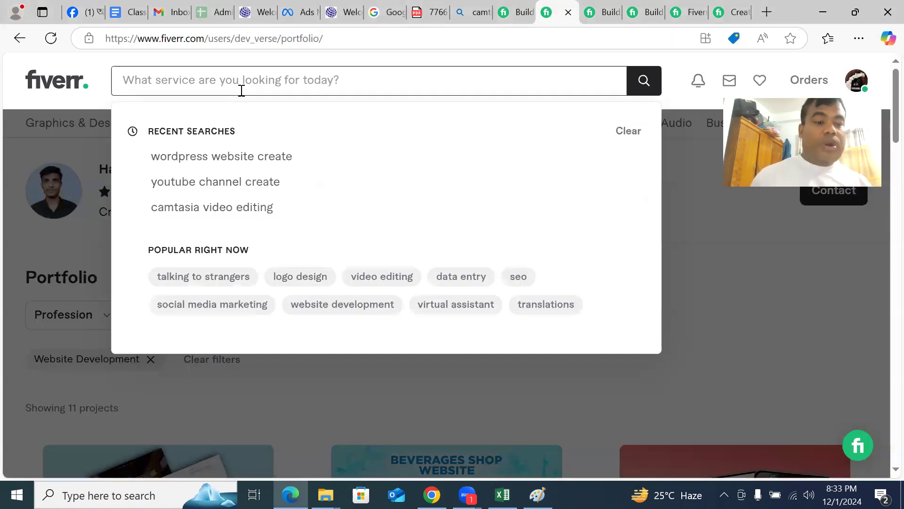
type("wor")
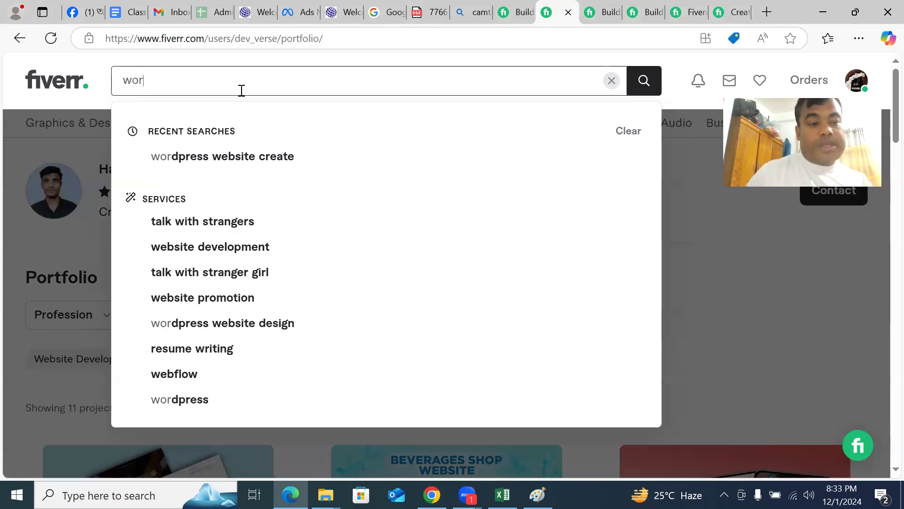
type("dpress")
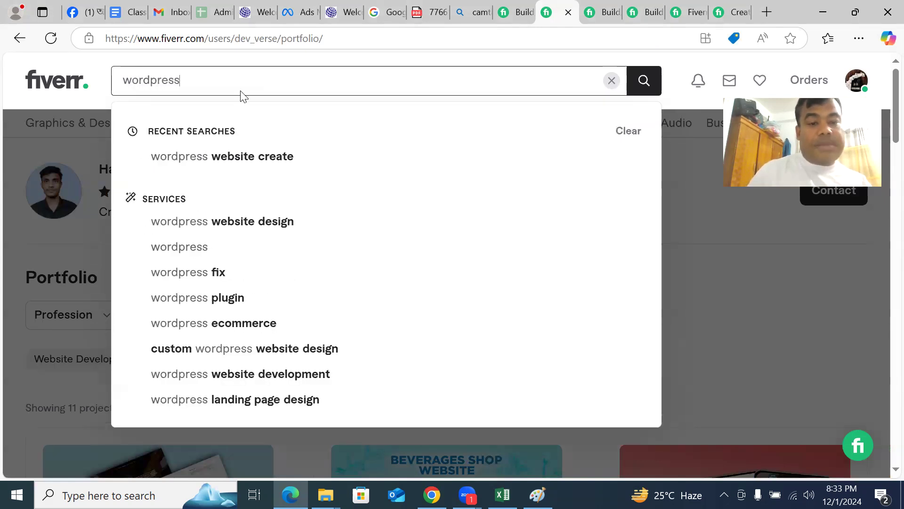
key("Return")
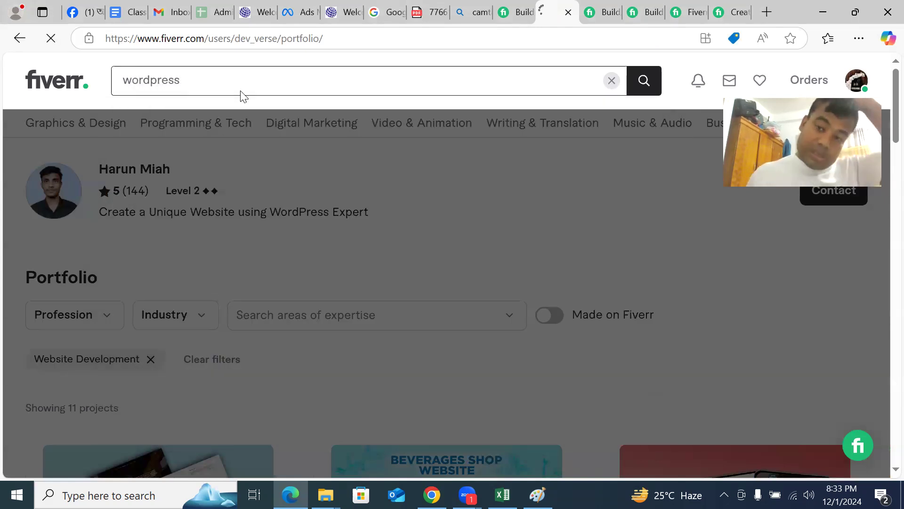
scroll(471, 284, "down", 3)
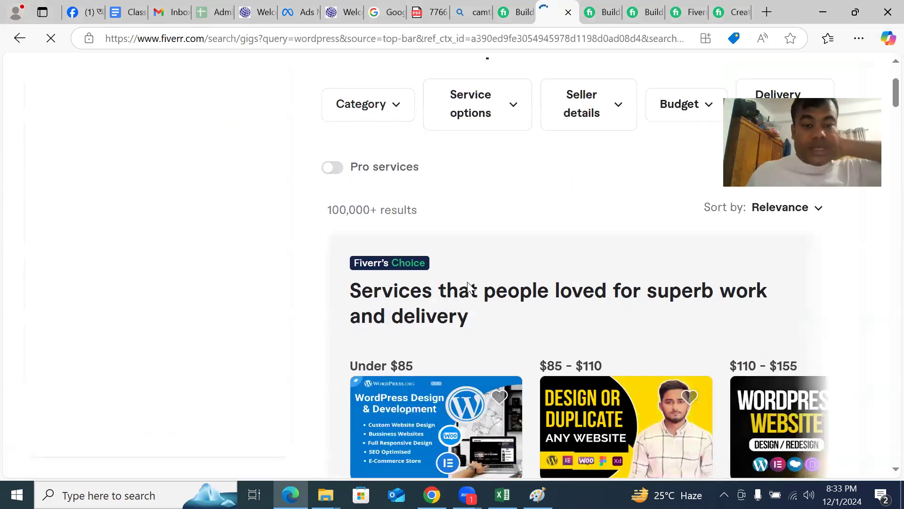
scroll(459, 283, "down", 6)
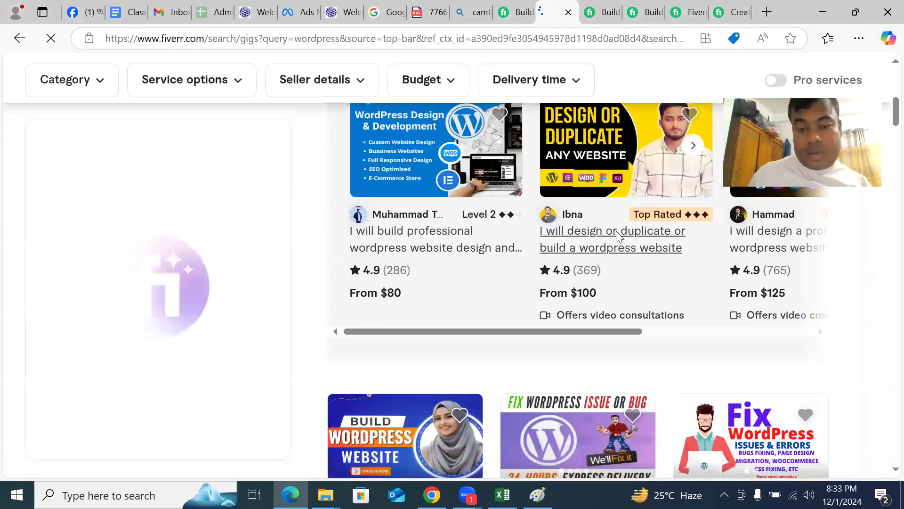
- Open the gig "I will design or duplicate or build a wordpress website" and find the Photography Website in its portfolio
left_click(619, 236)
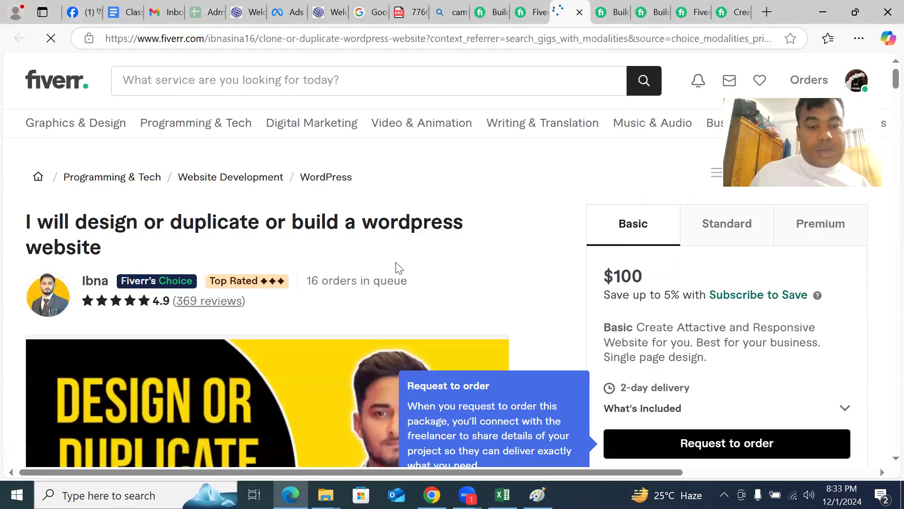
scroll(479, 268, "down", 14)
scroll(482, 271, "down", 18)
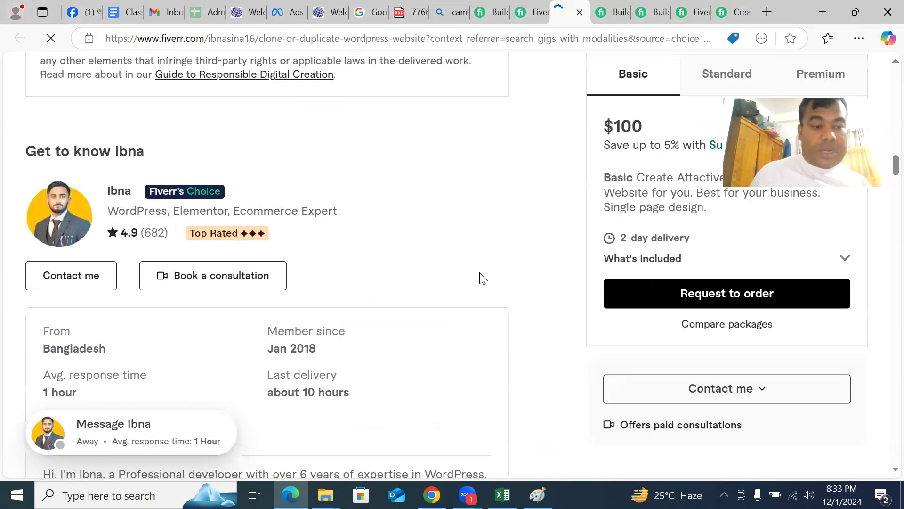
scroll(482, 279, "down", 10)
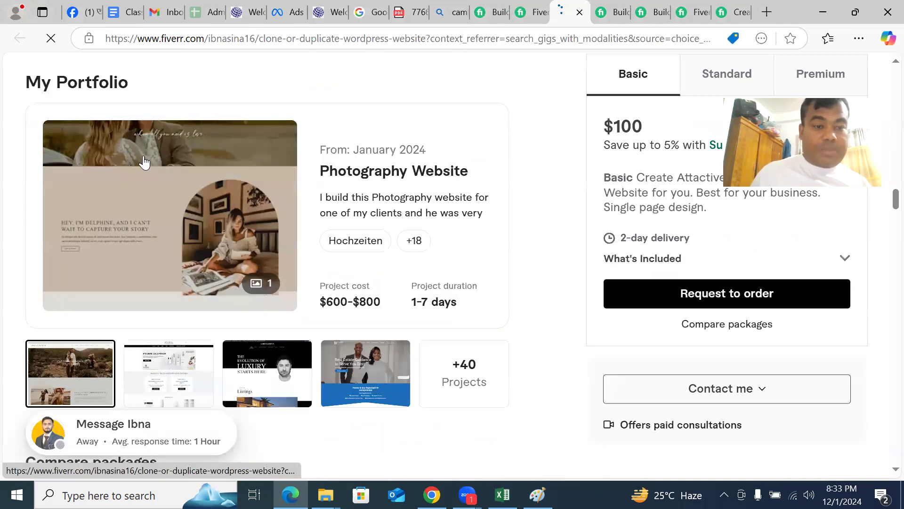
scroll(144, 163, "up", 2)
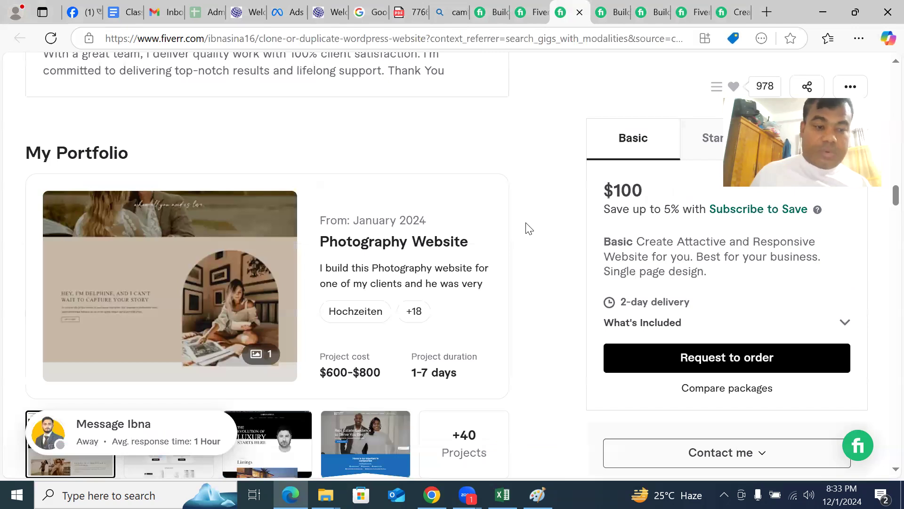
- Look over the gig's package comparison table and the seller's portfolio project samples
scroll(528, 231, "down", 10)
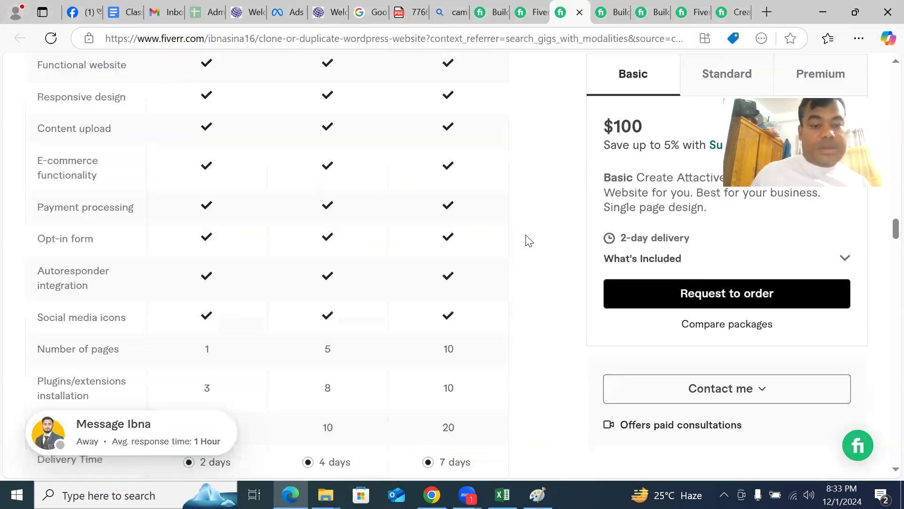
scroll(528, 238, "up", 5)
scroll(529, 239, "up", 5)
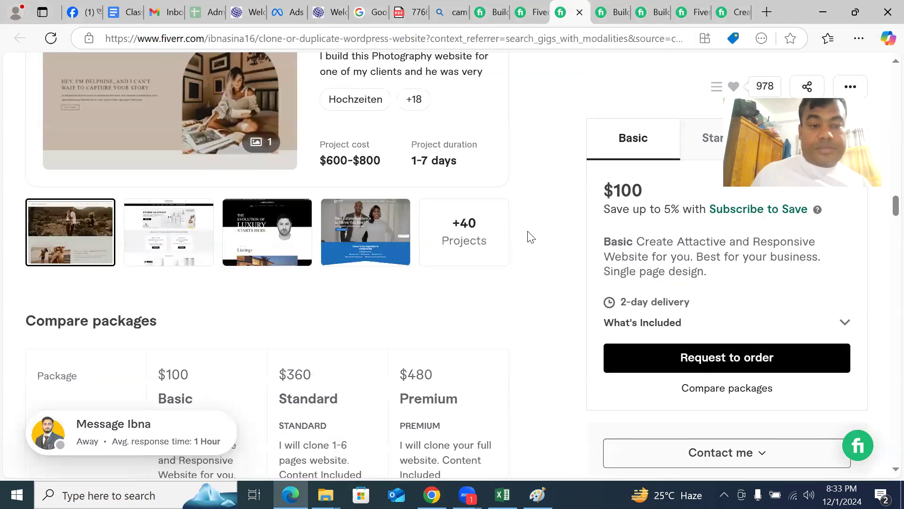
scroll(532, 235, "up", 3)
scroll(530, 231, "up", 3)
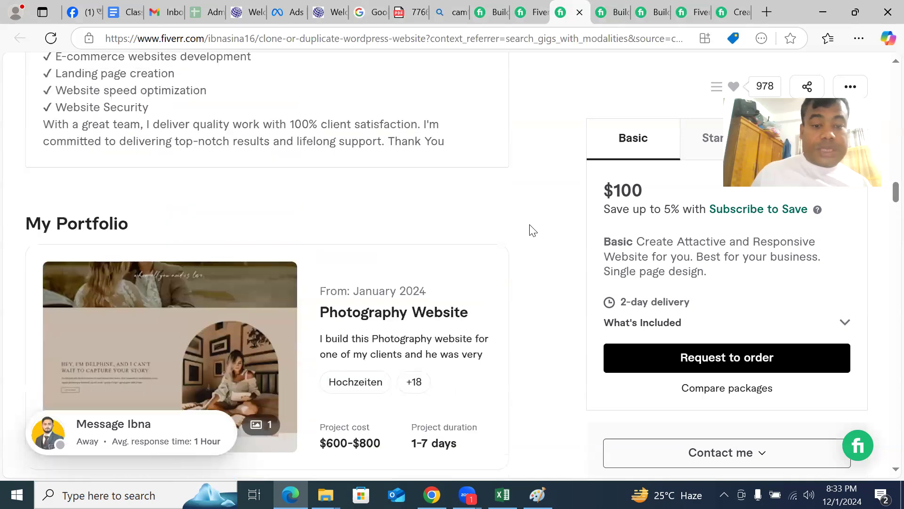
scroll(535, 235, "down", 8)
scroll(536, 237, "up", 6)
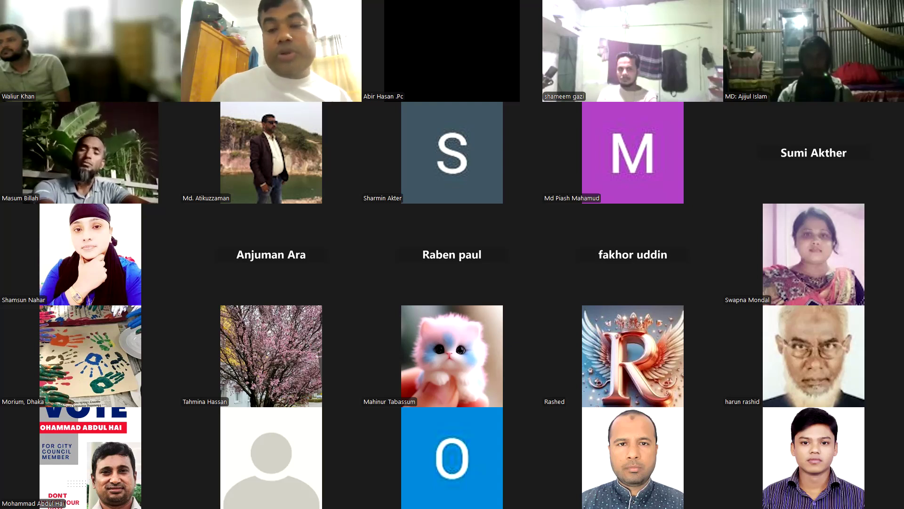
key("Page_Down")
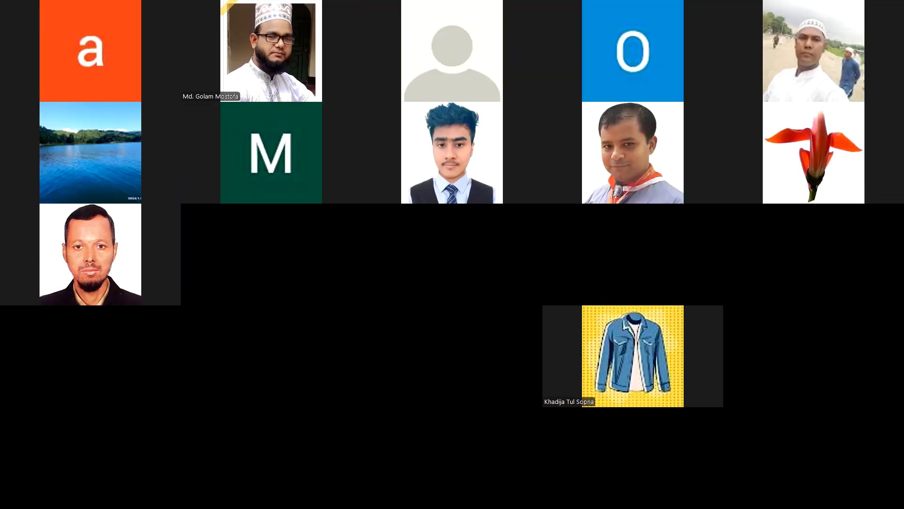
key("Page_Up")
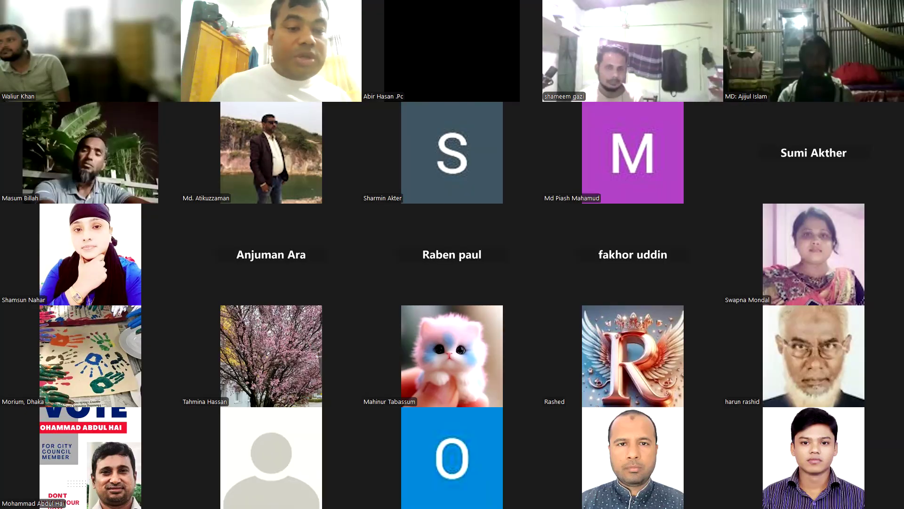